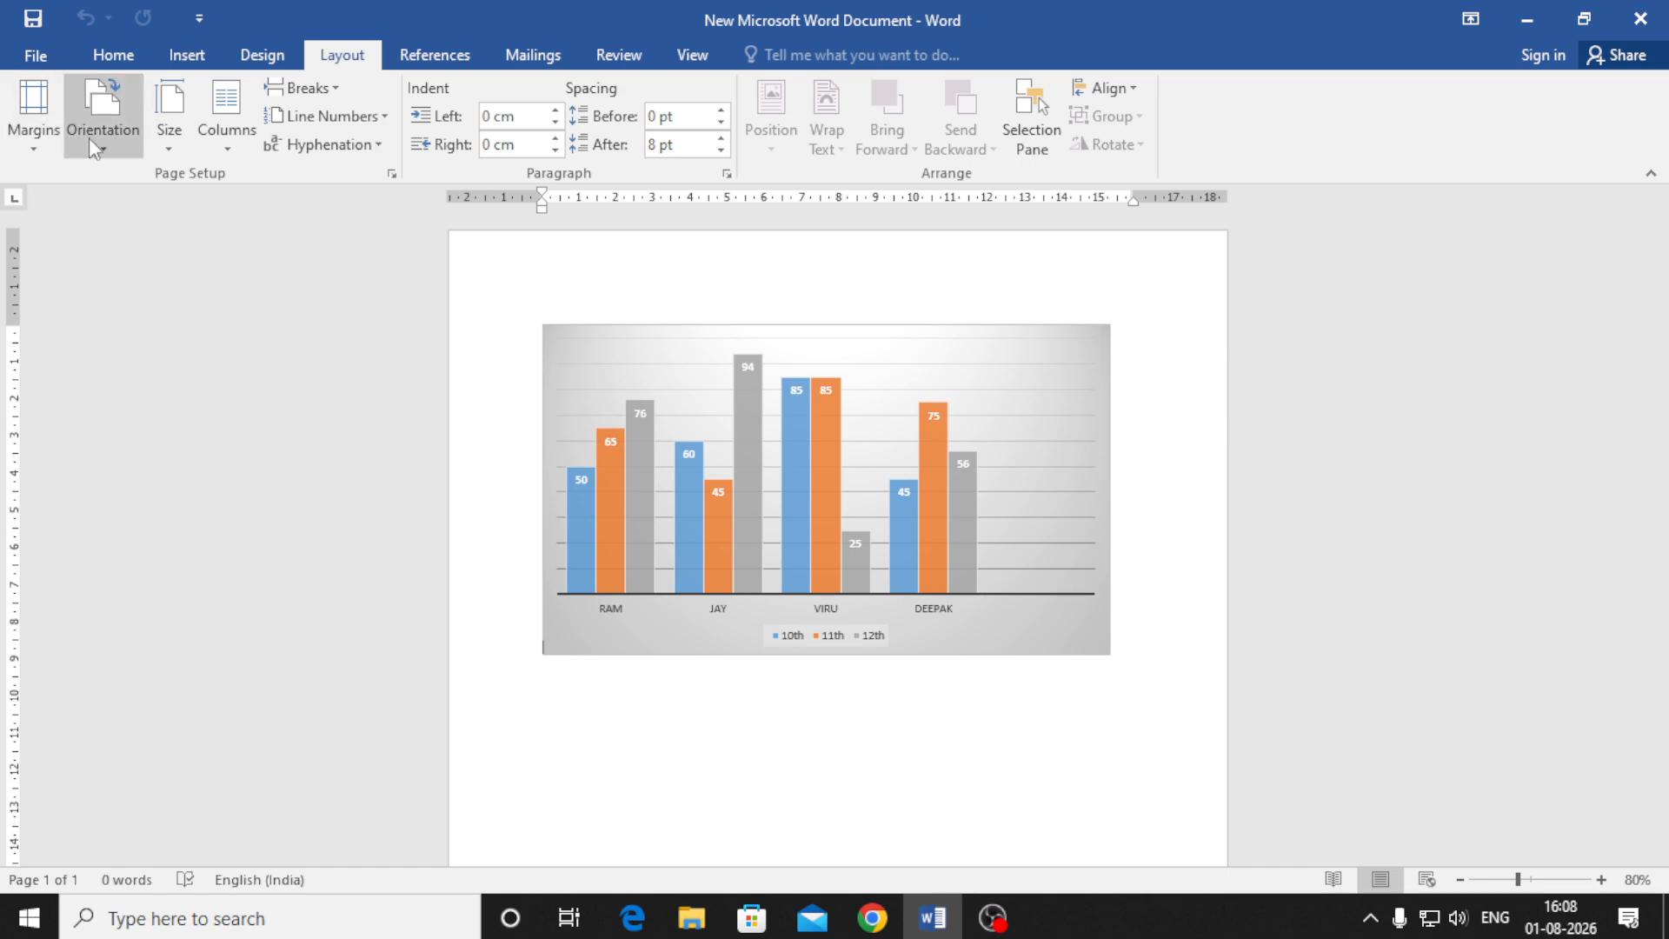
Remove the grey 12th series and the whole marks chart, then start typing =rand()
left_click(742, 411)
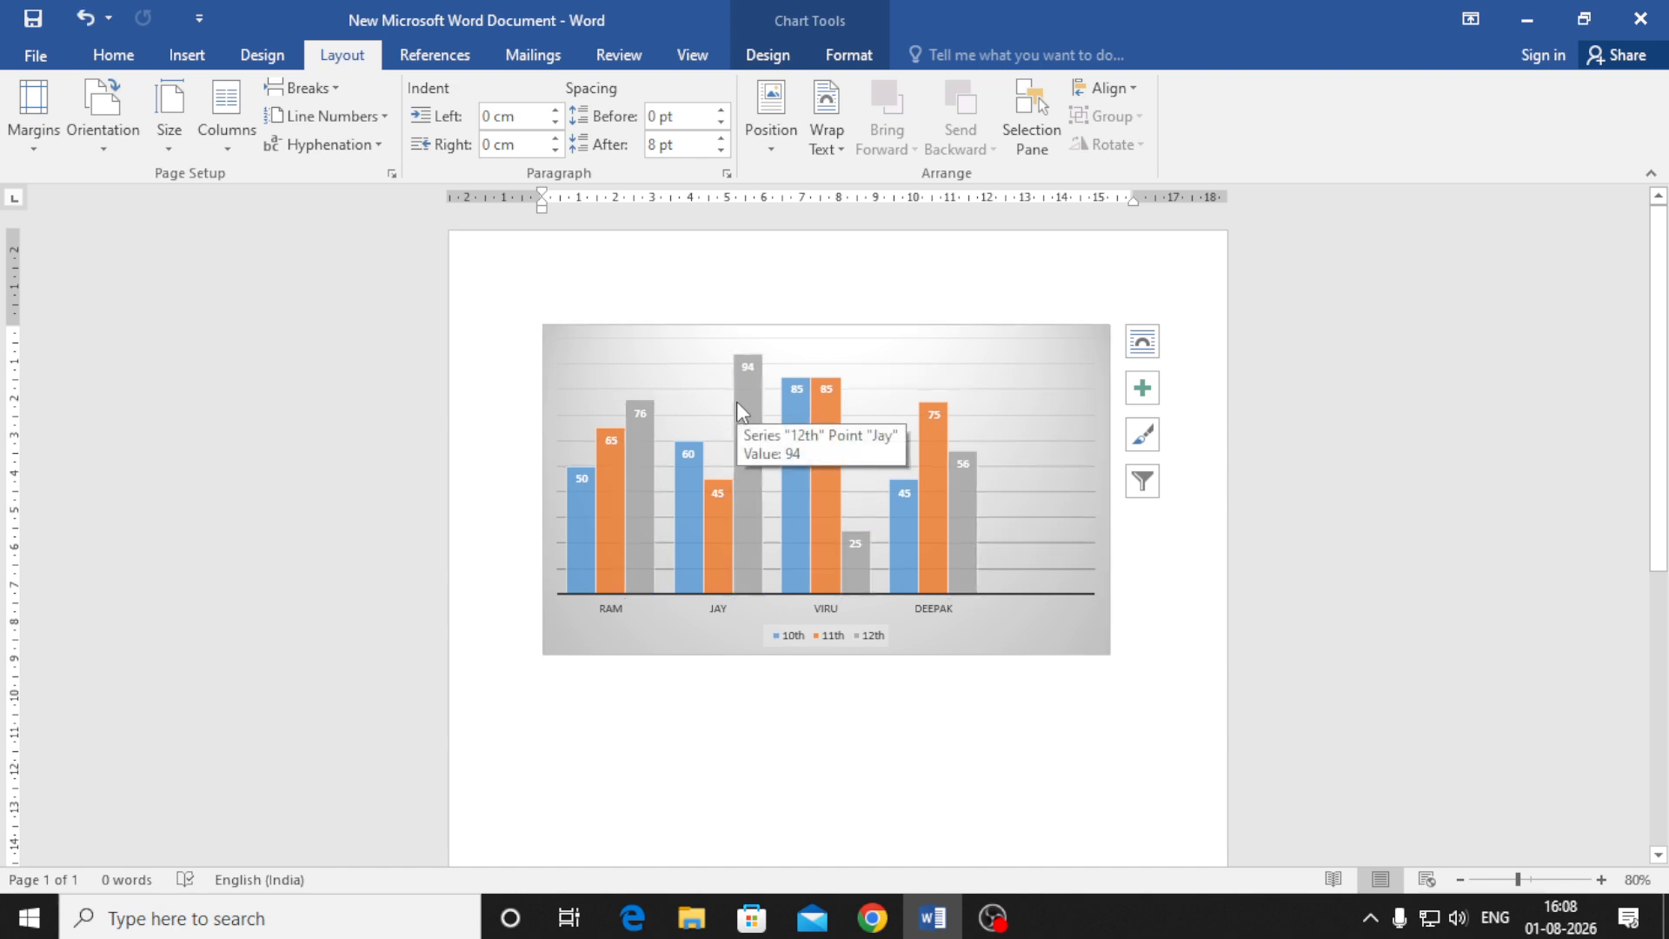
key("Delete")
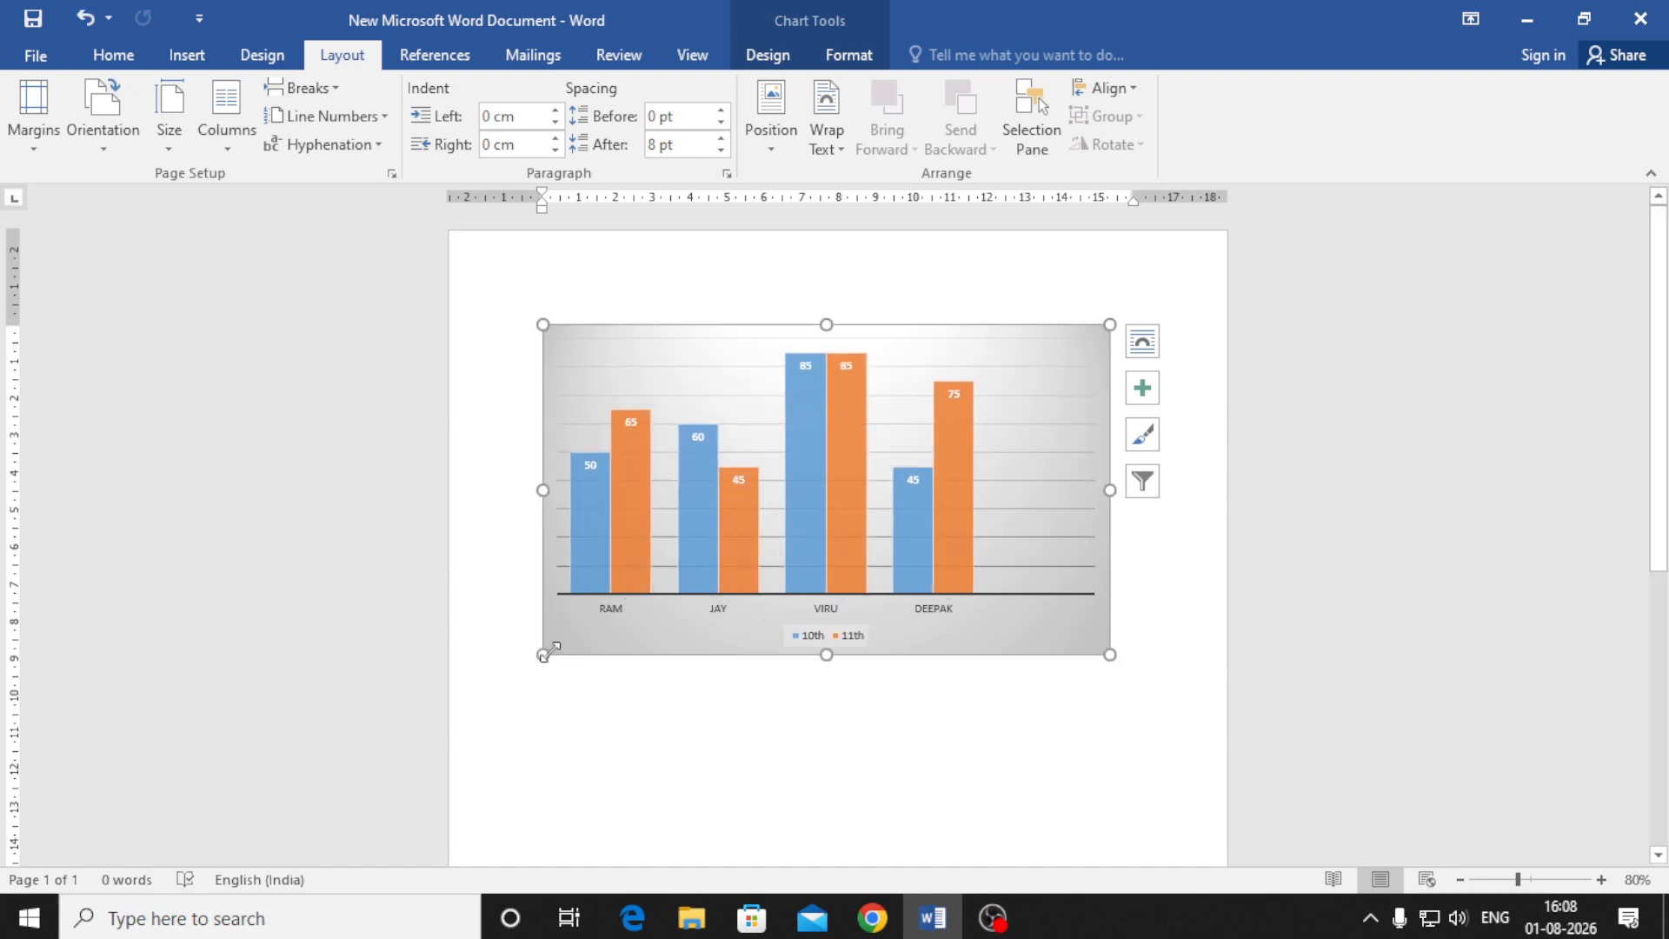
key("Delete")
type("=")
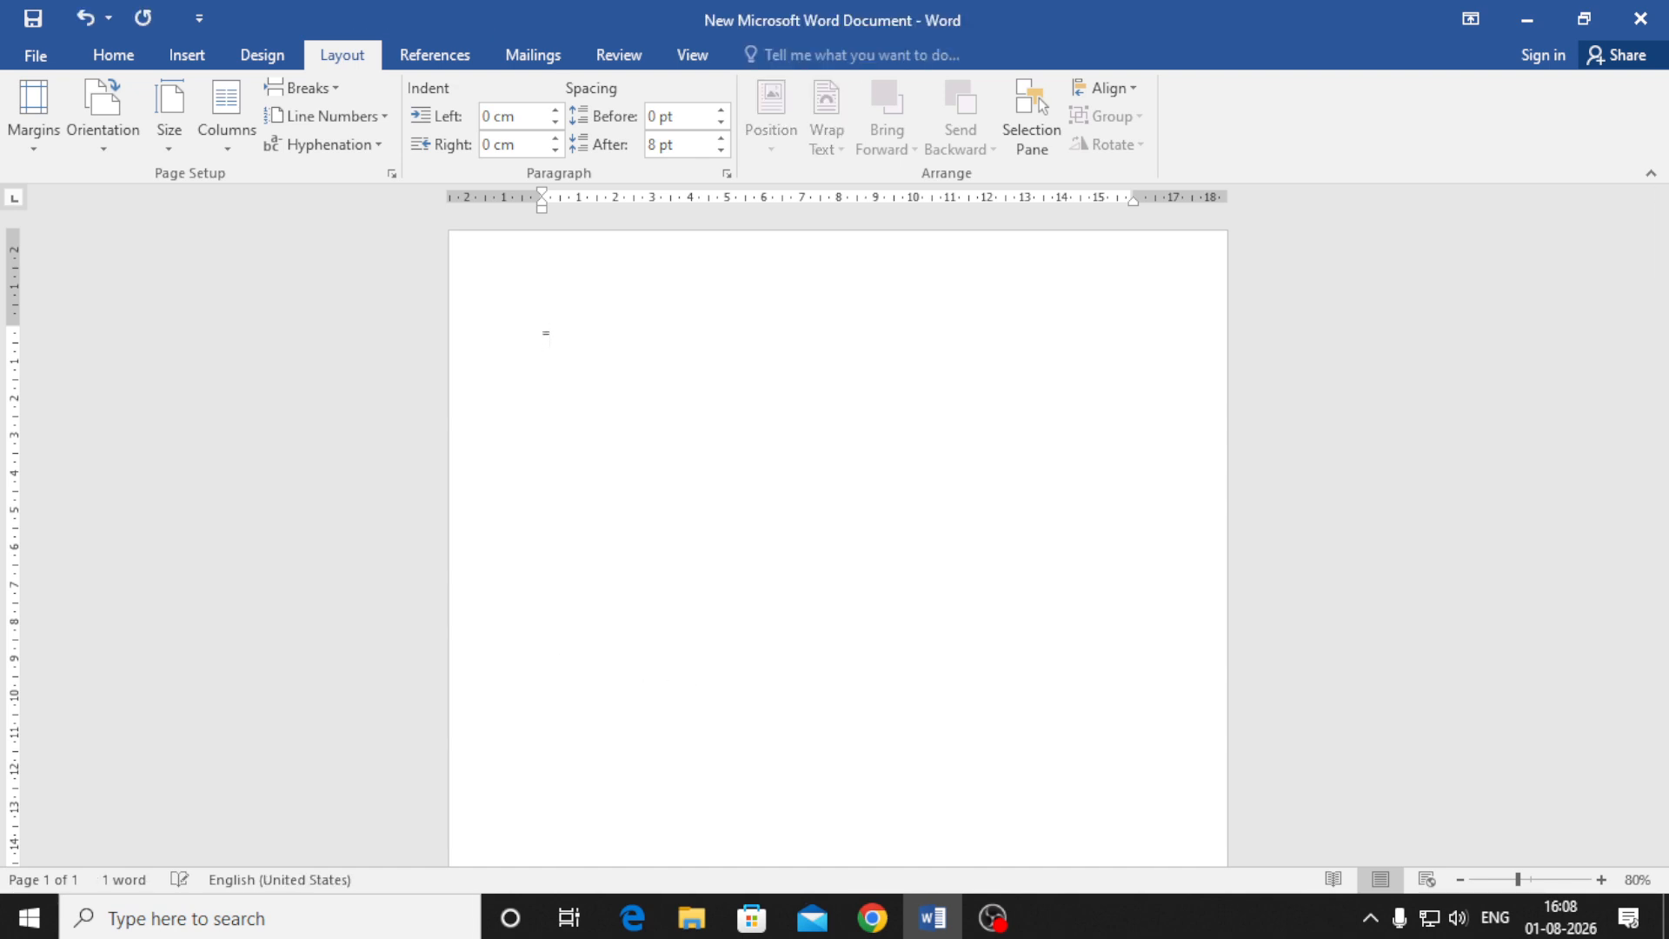
type("rand(")
type(")")
Generate four pages of sample paragraphs and apply Narrow 1.27 cm margins
key("Return")
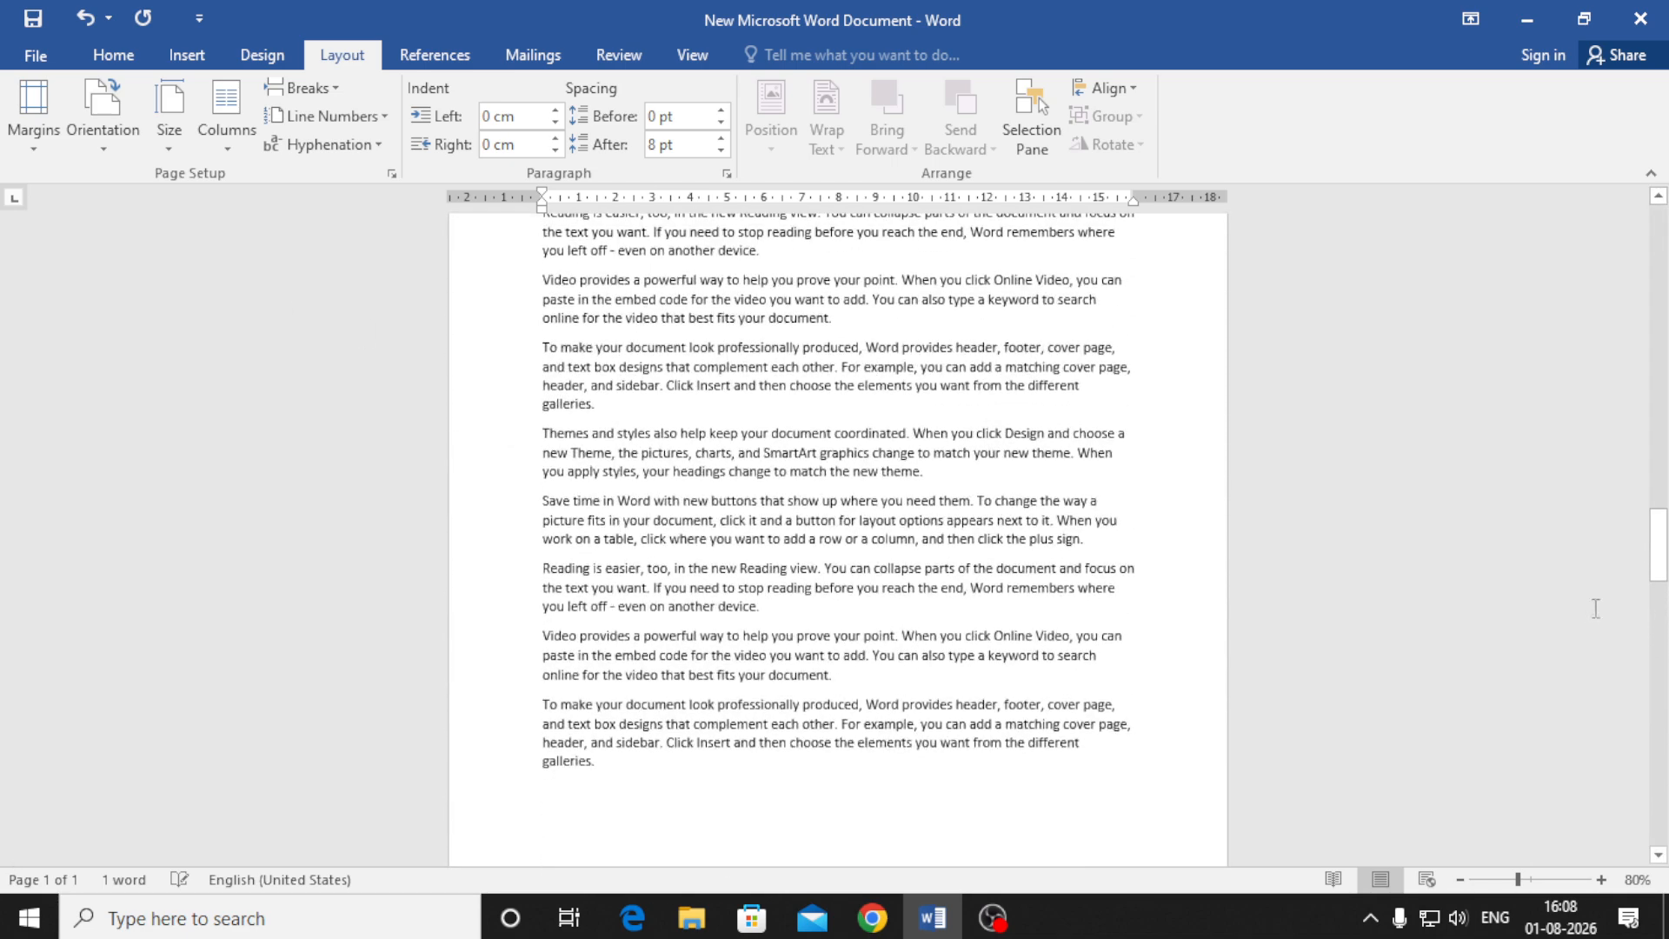
left_click_drag(1657, 587, 1656, 248)
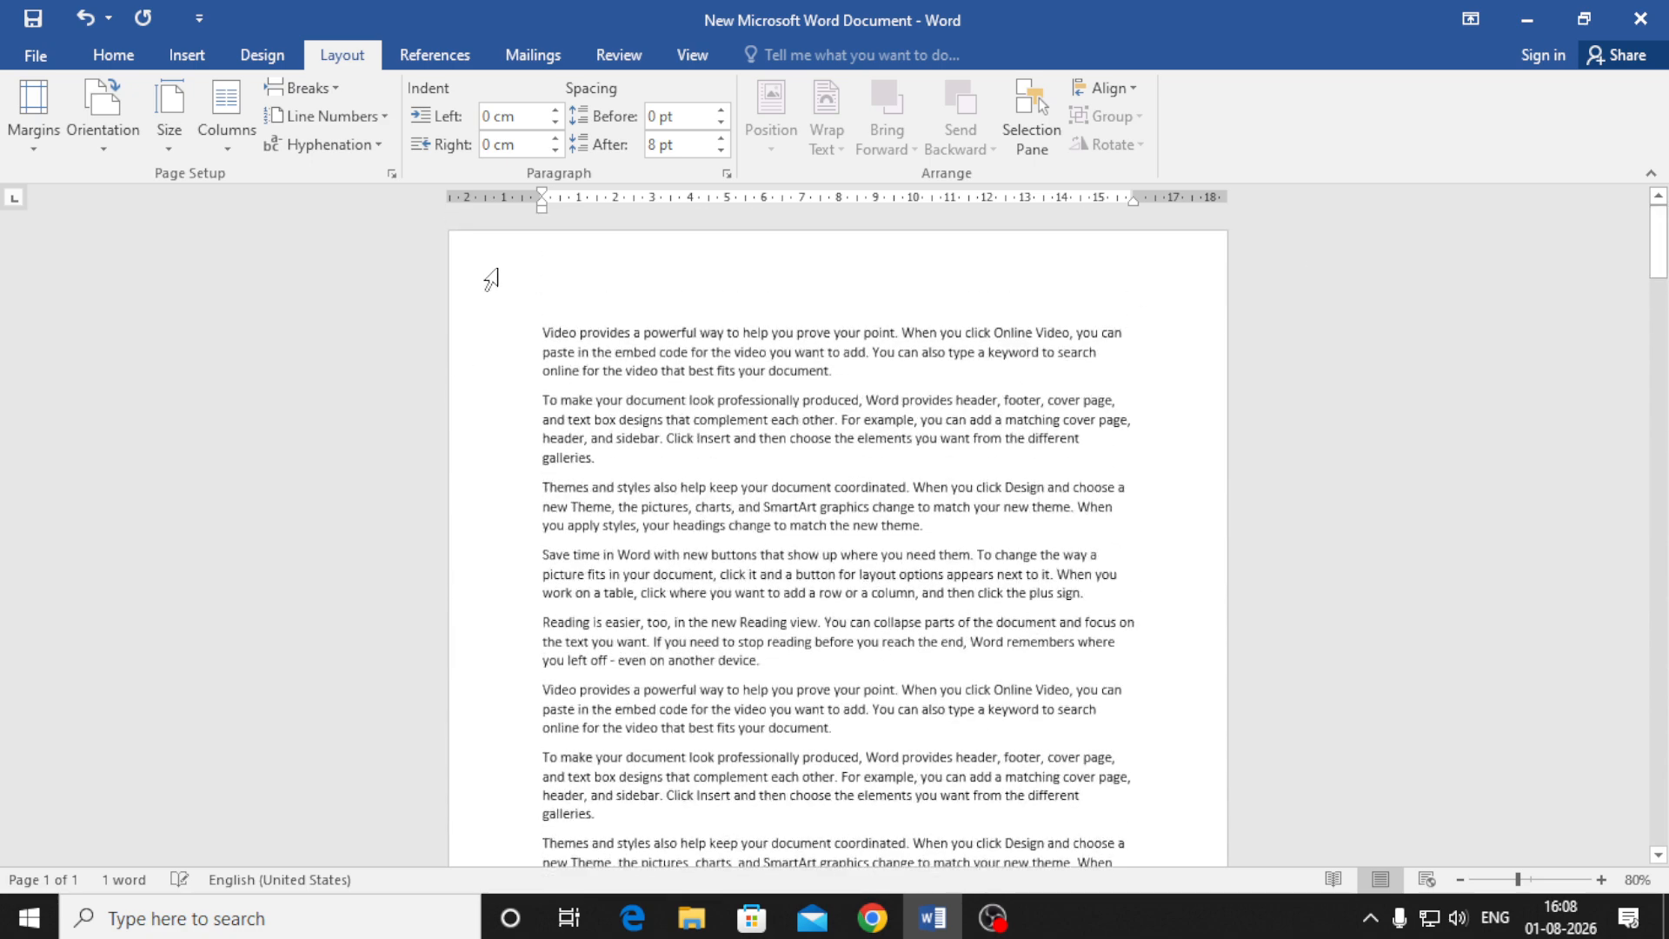
left_click(35, 153)
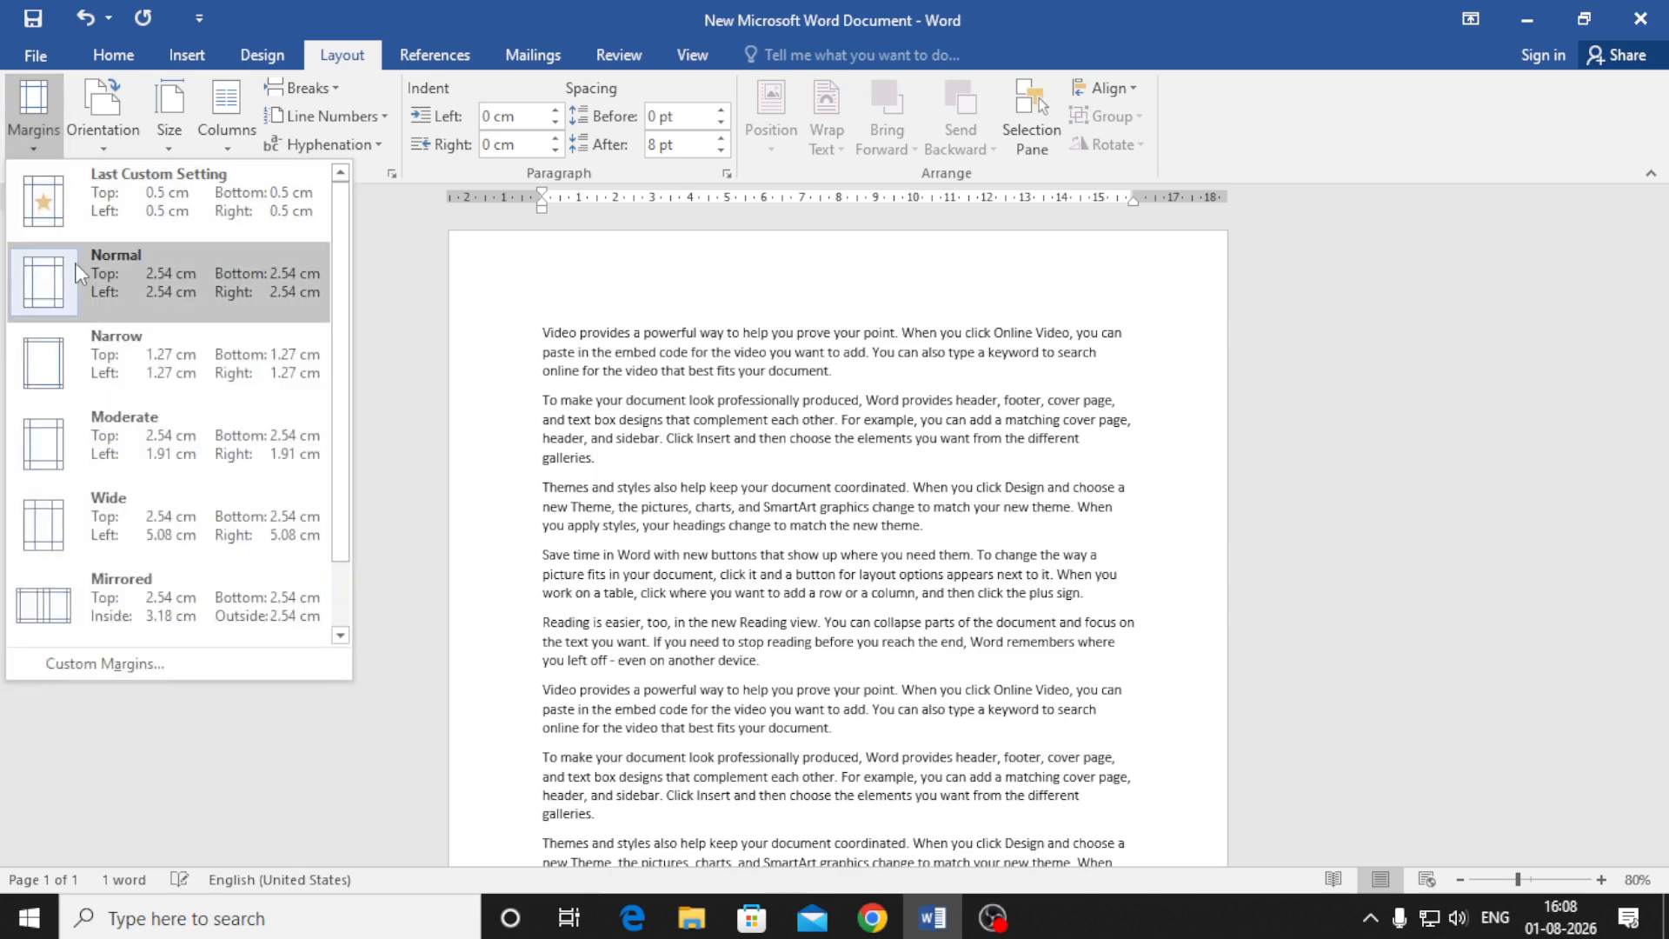
left_click(153, 358)
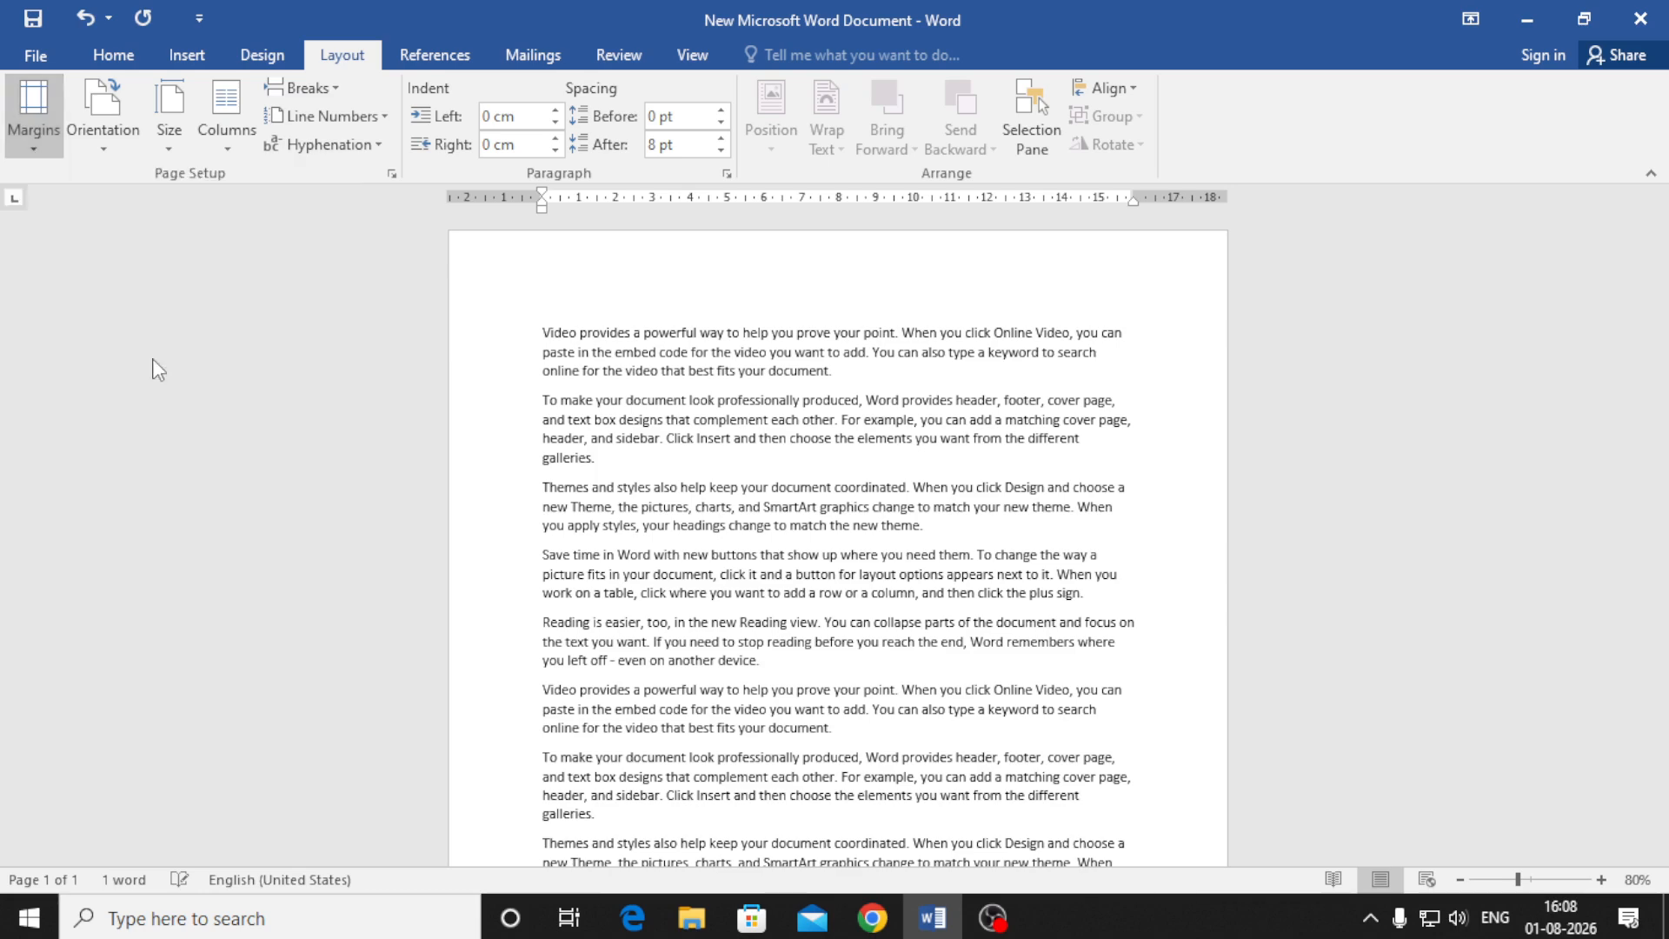
scroll(462, 420, "down", 10)
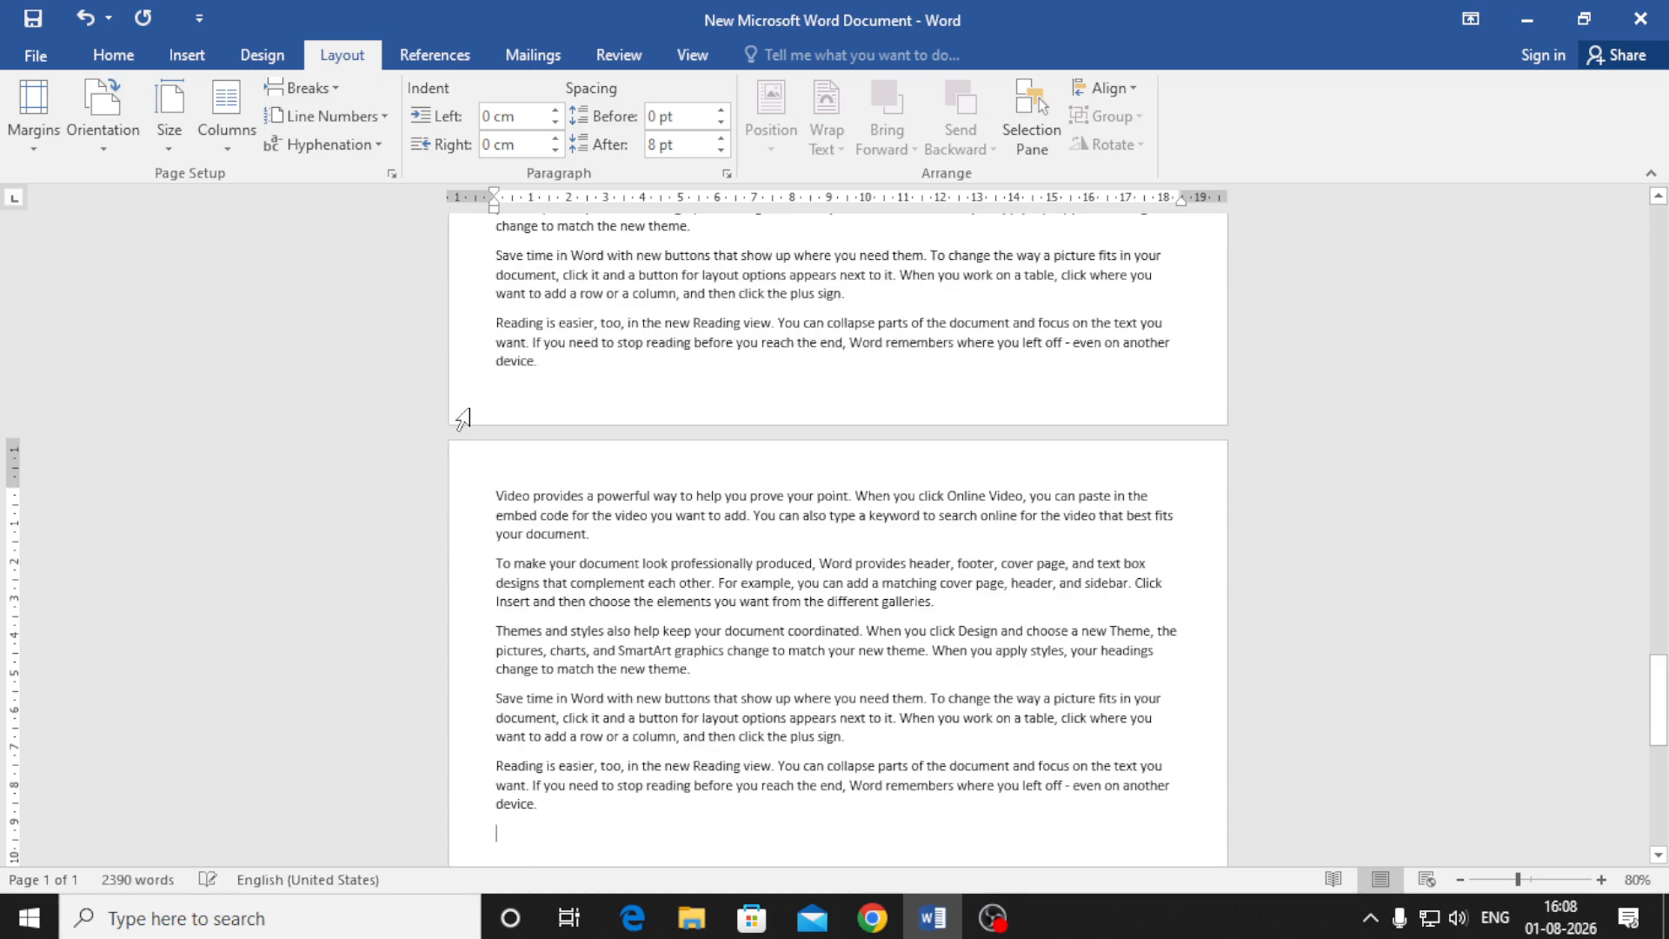
scroll(462, 420, "up", 10)
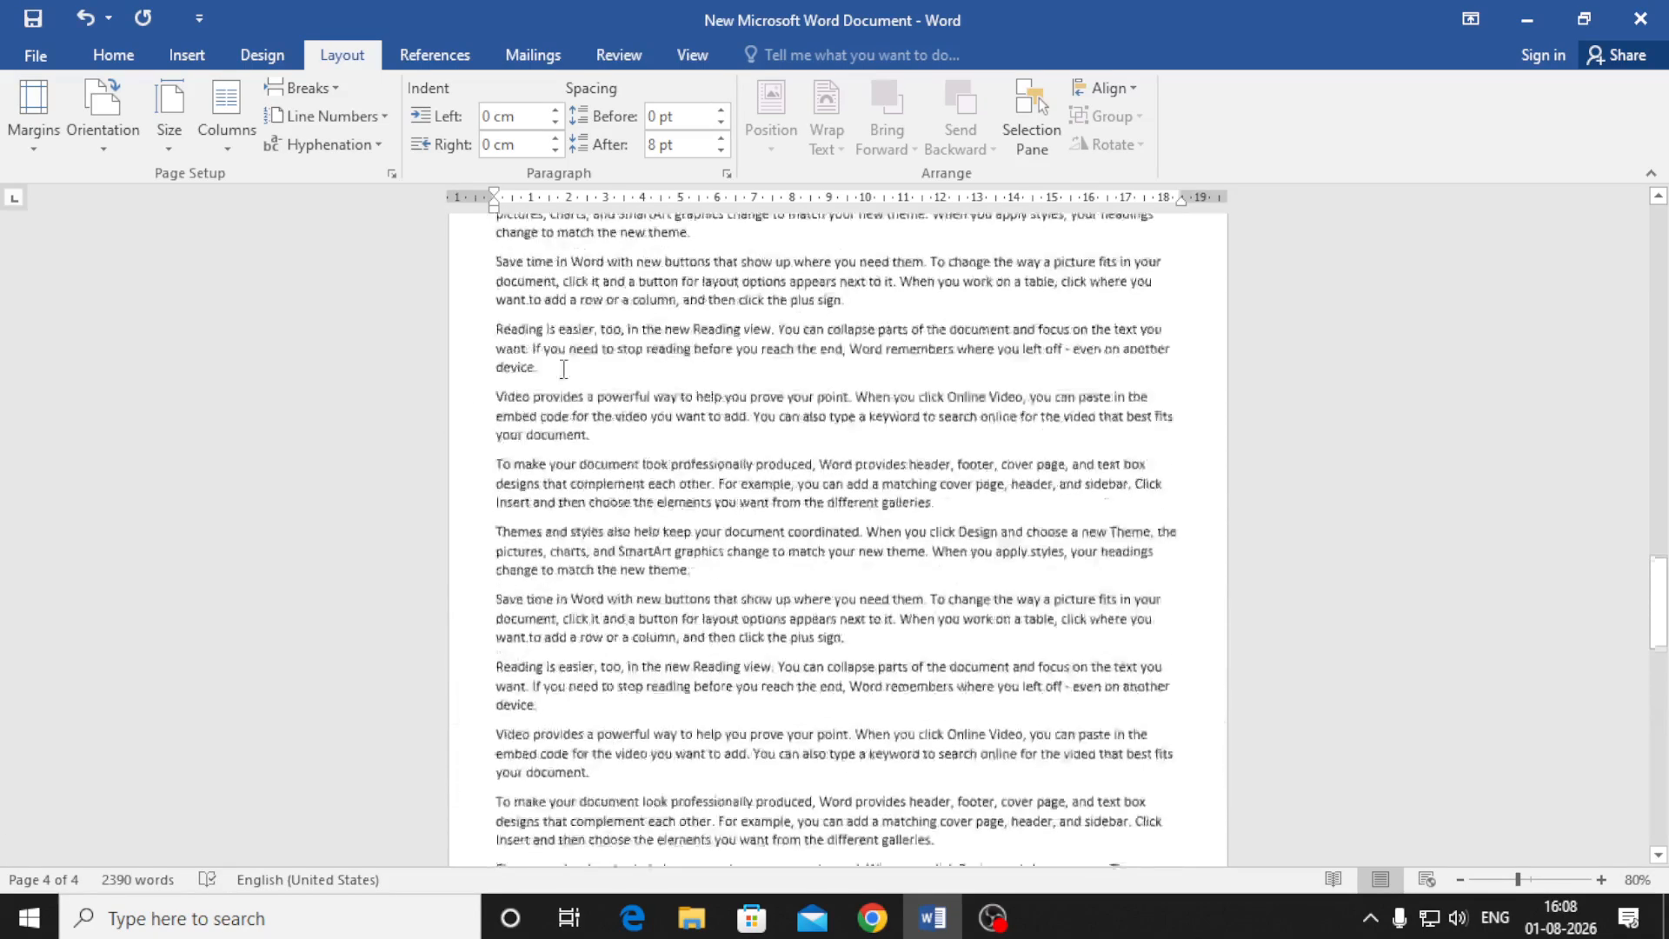
scroll(1200, 406, "up", 15)
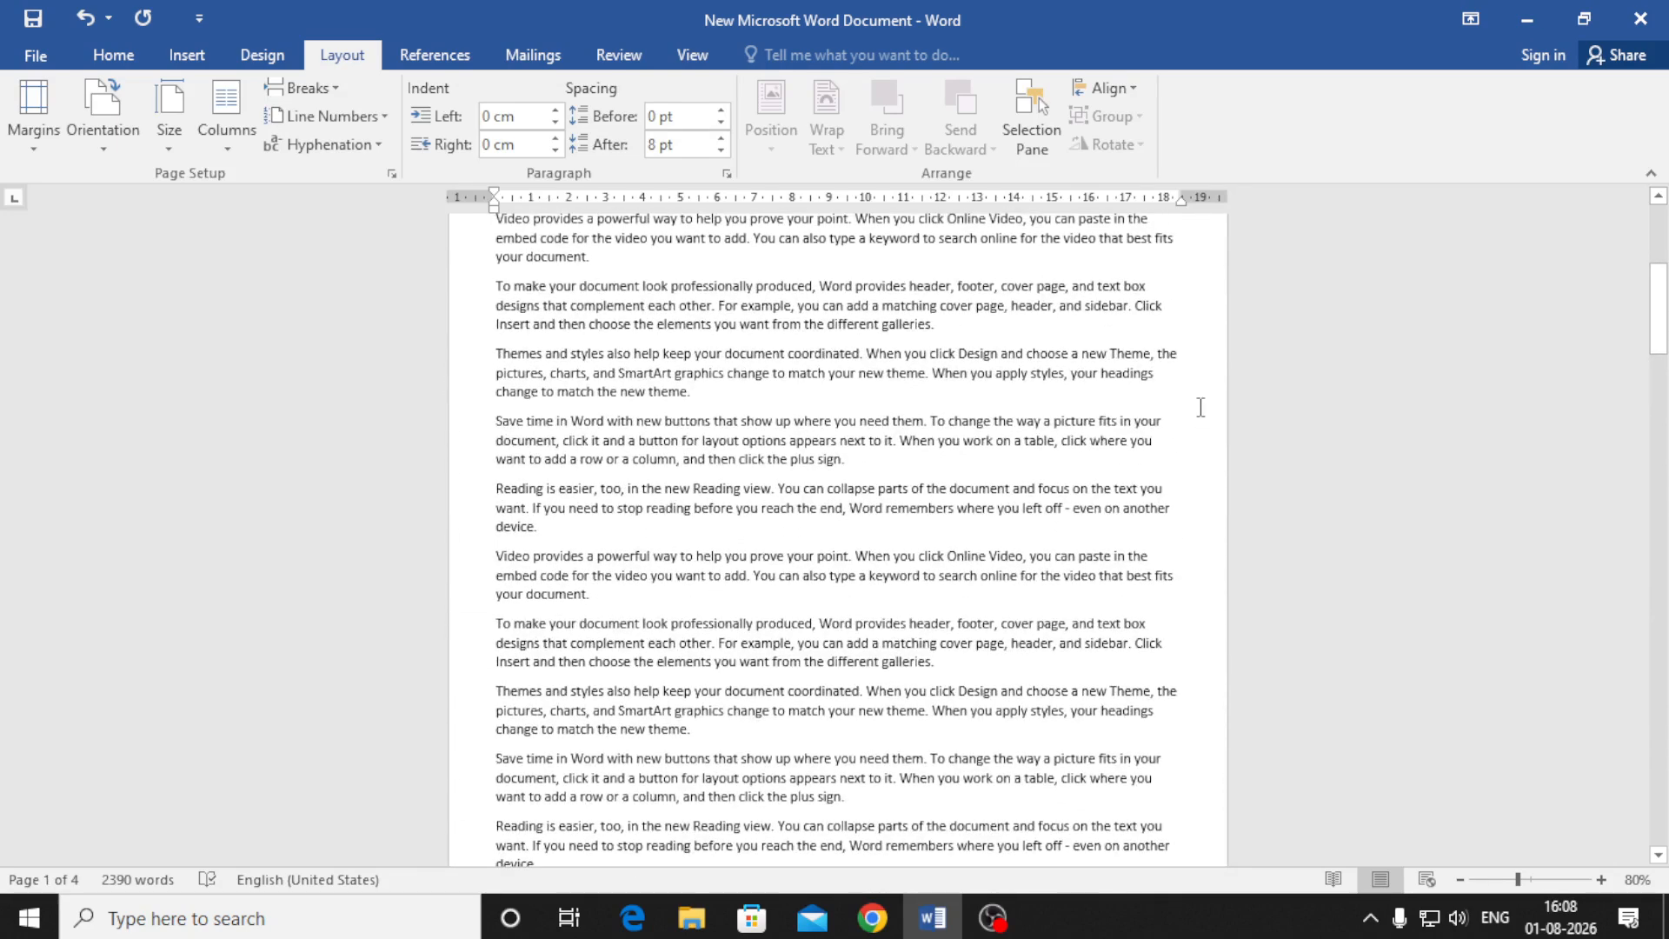
left_click(19, 149)
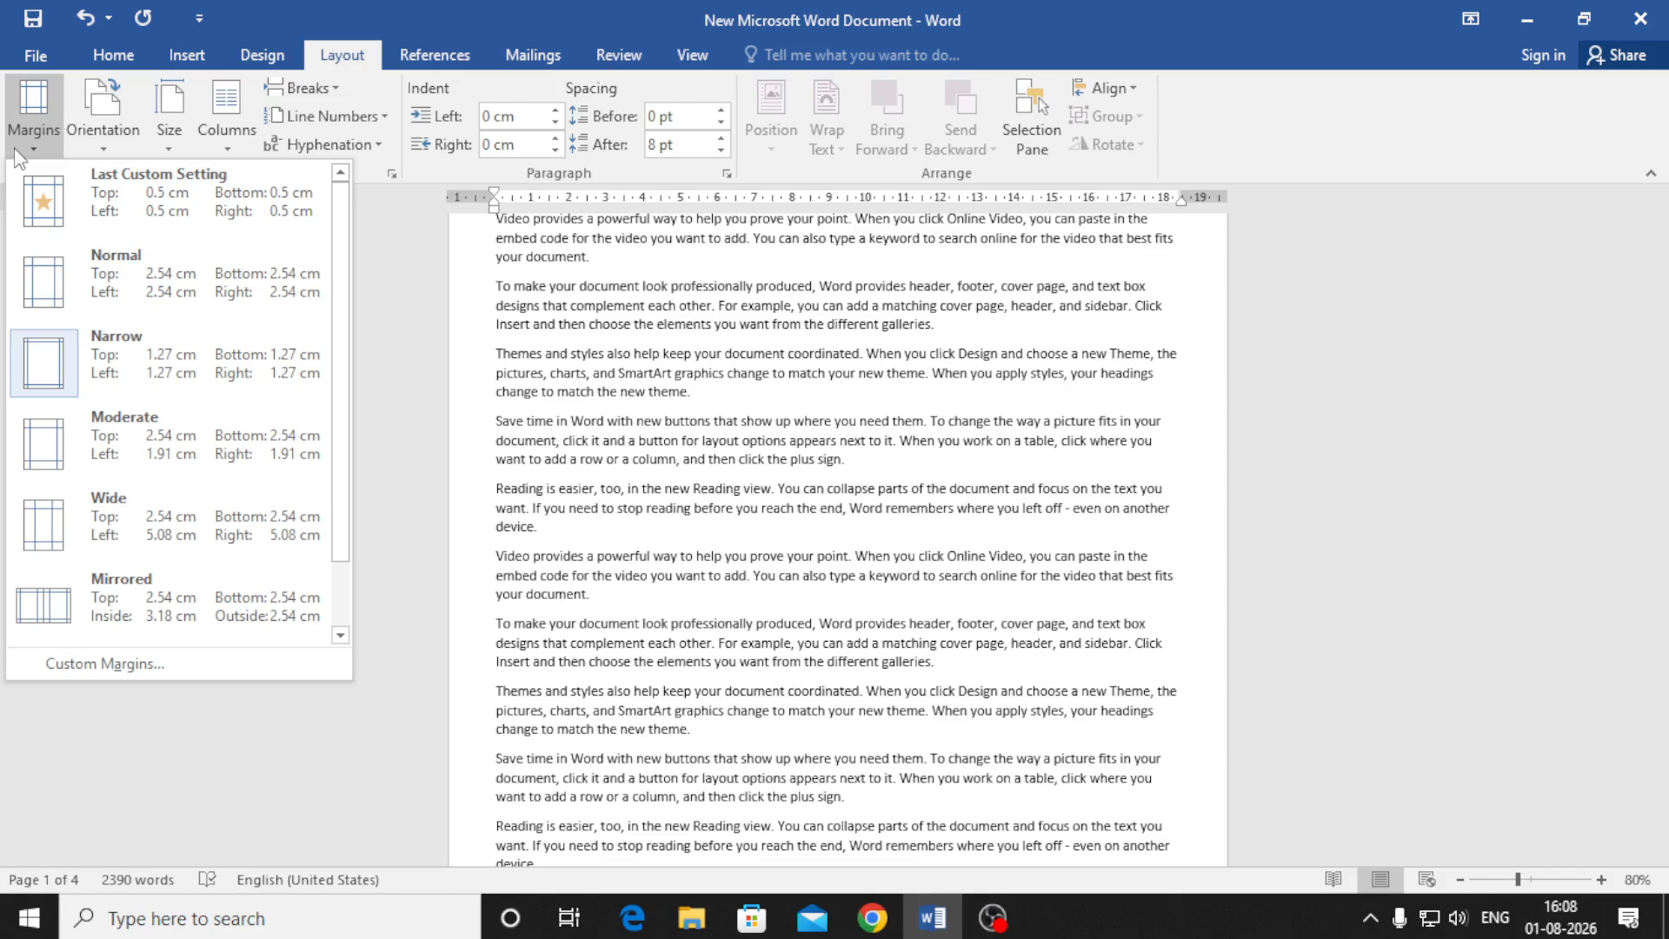
Apply Moderate margins (2.54 cm top and bottom, 1.91 cm sides) to the document
left_click(217, 421)
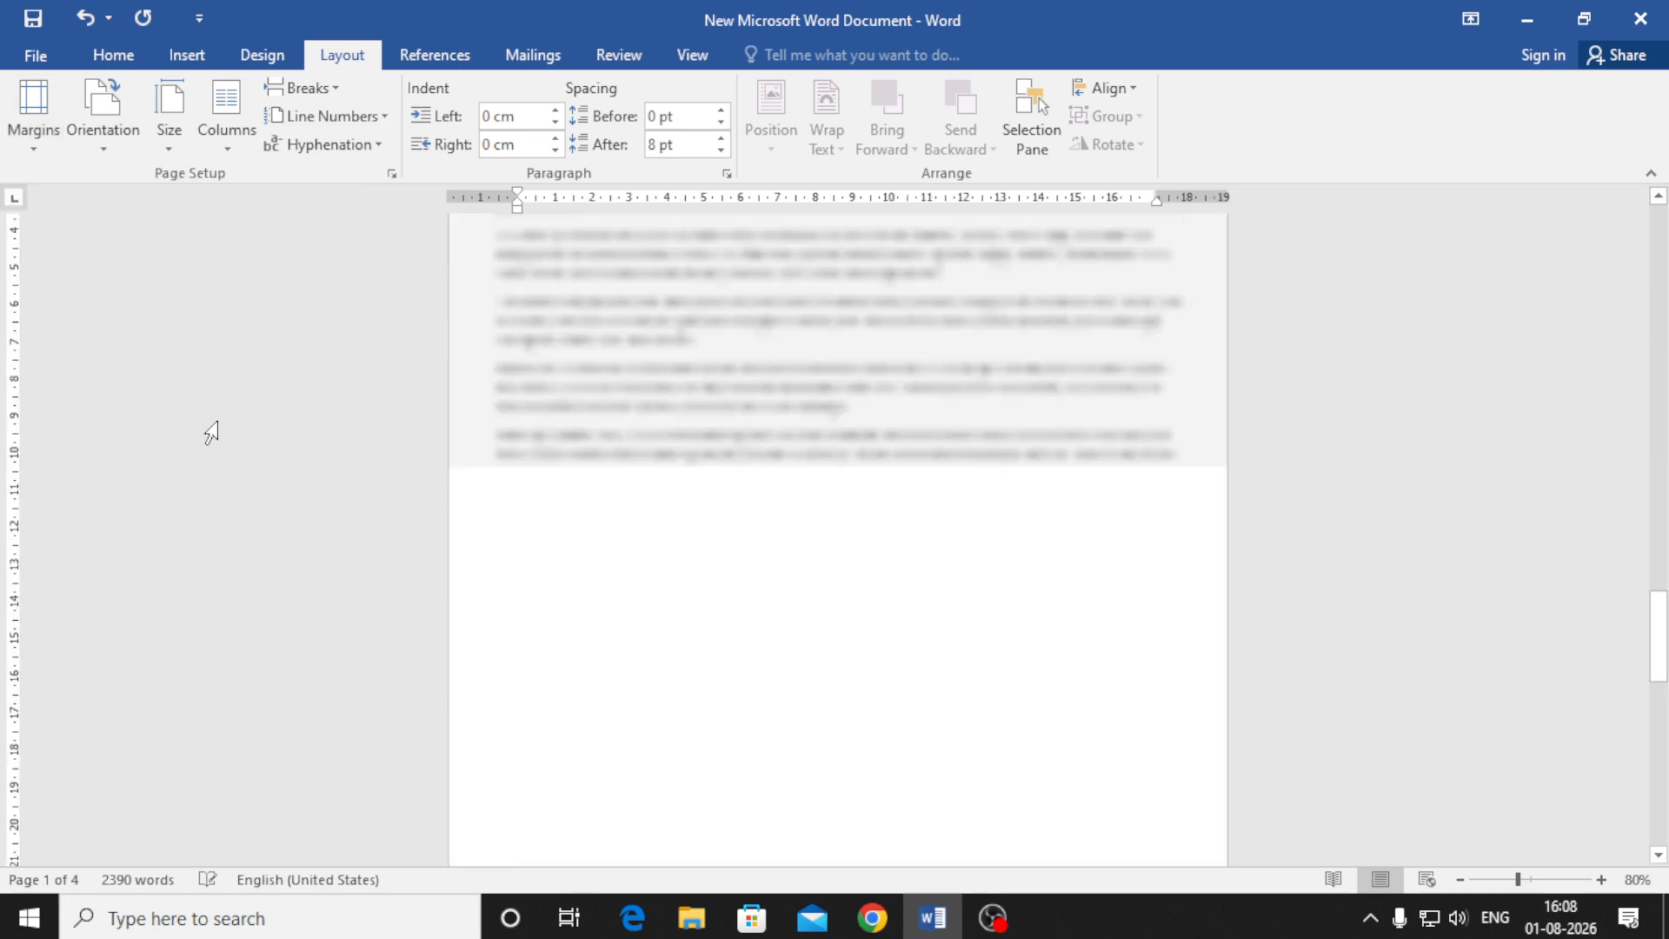
scroll(627, 540, "up", 5)
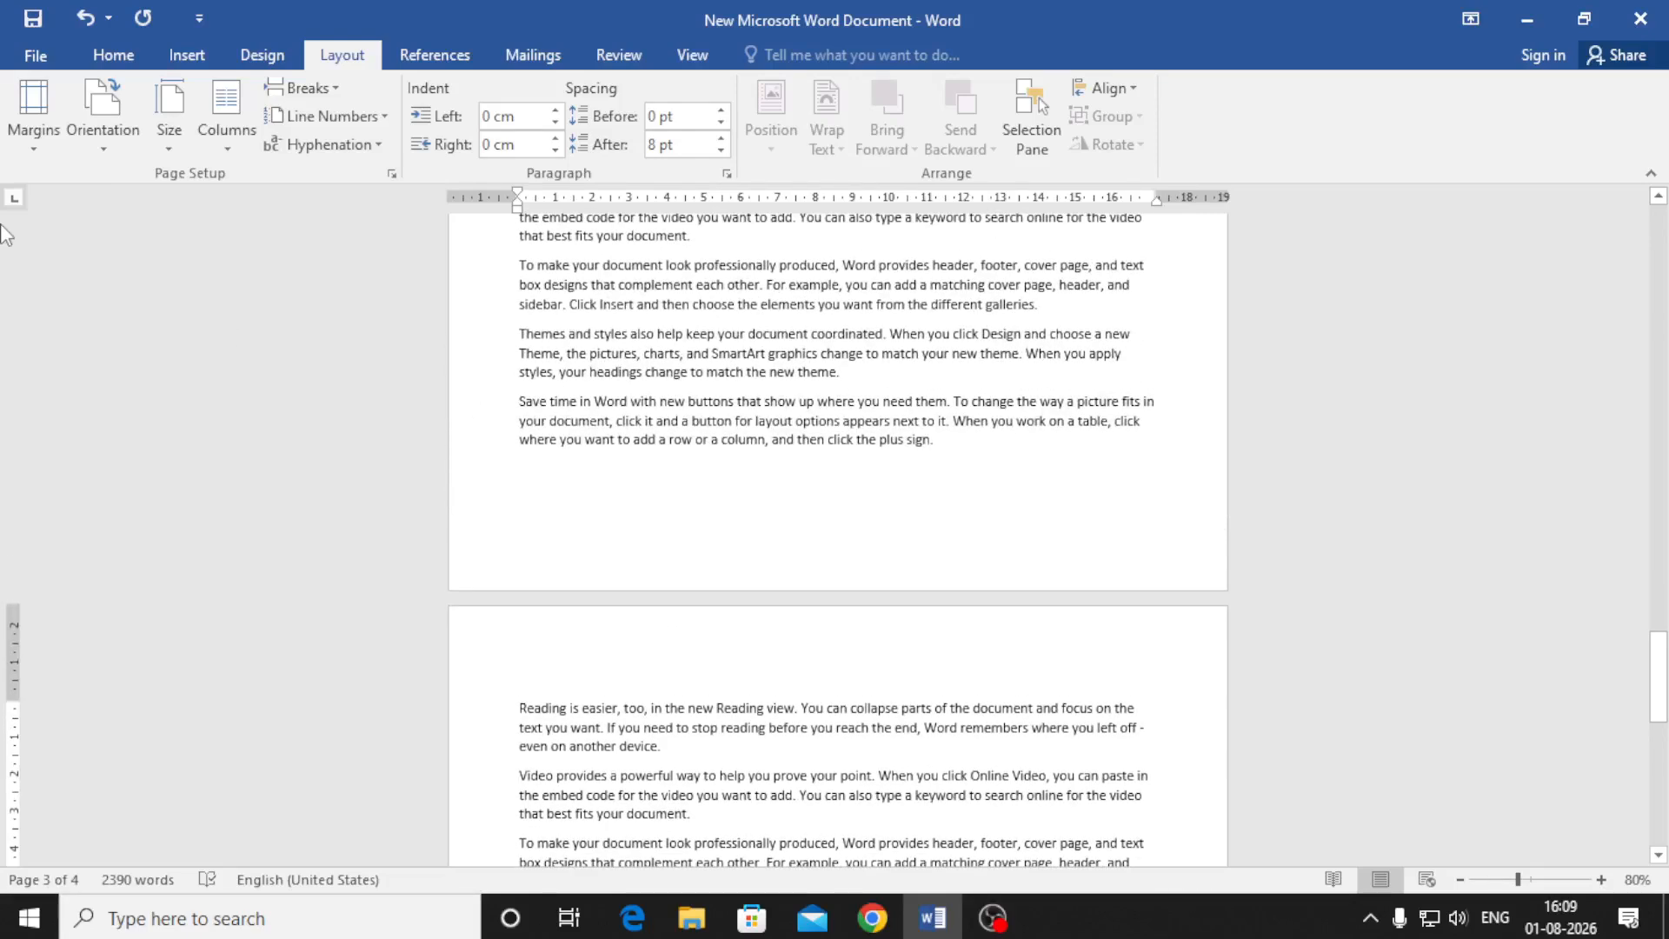
left_click(36, 150)
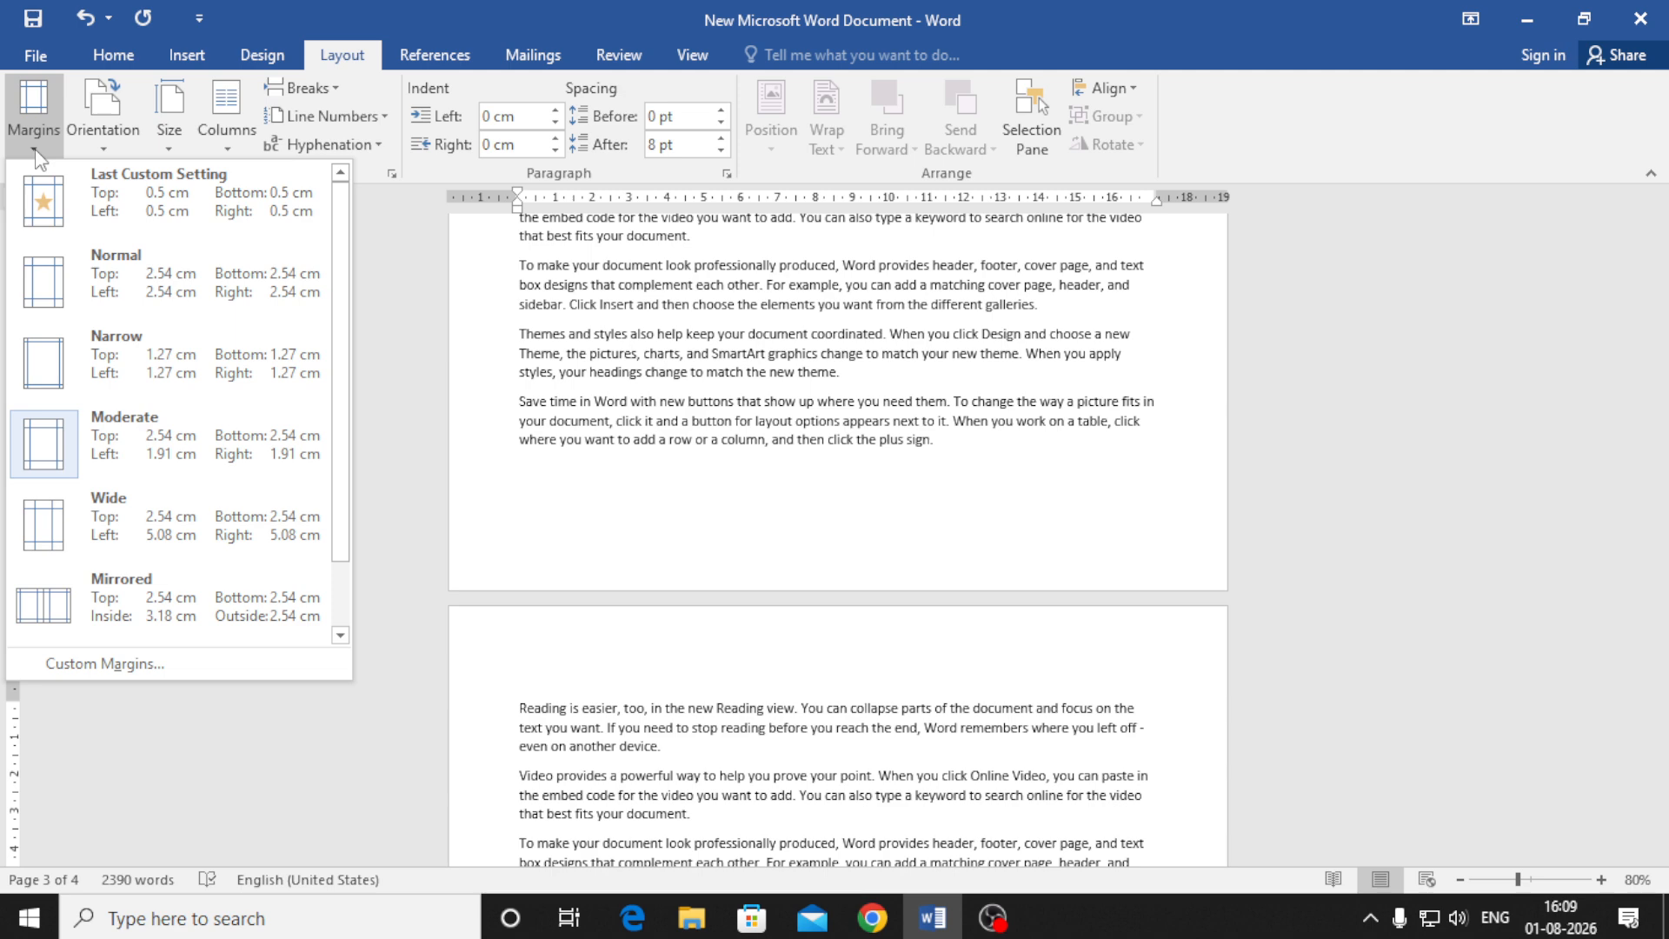
Set custom top, bottom, left and right margins of 0.5 cm each
left_click(146, 671)
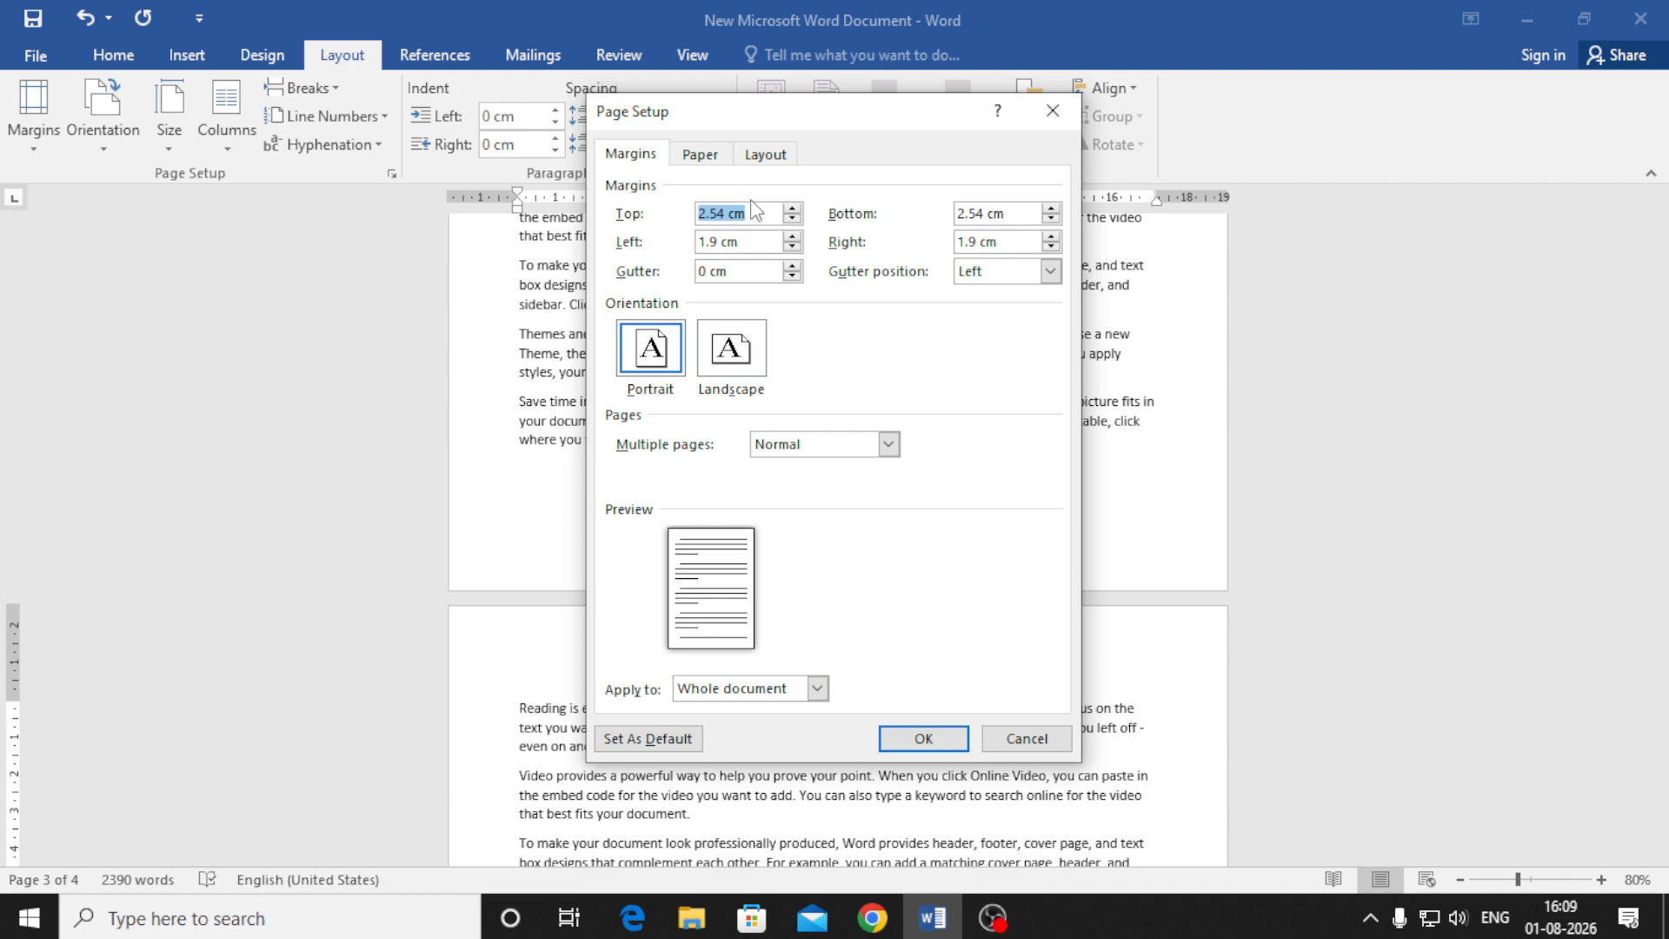
type("0.5")
left_click_drag(1009, 213, 949, 233)
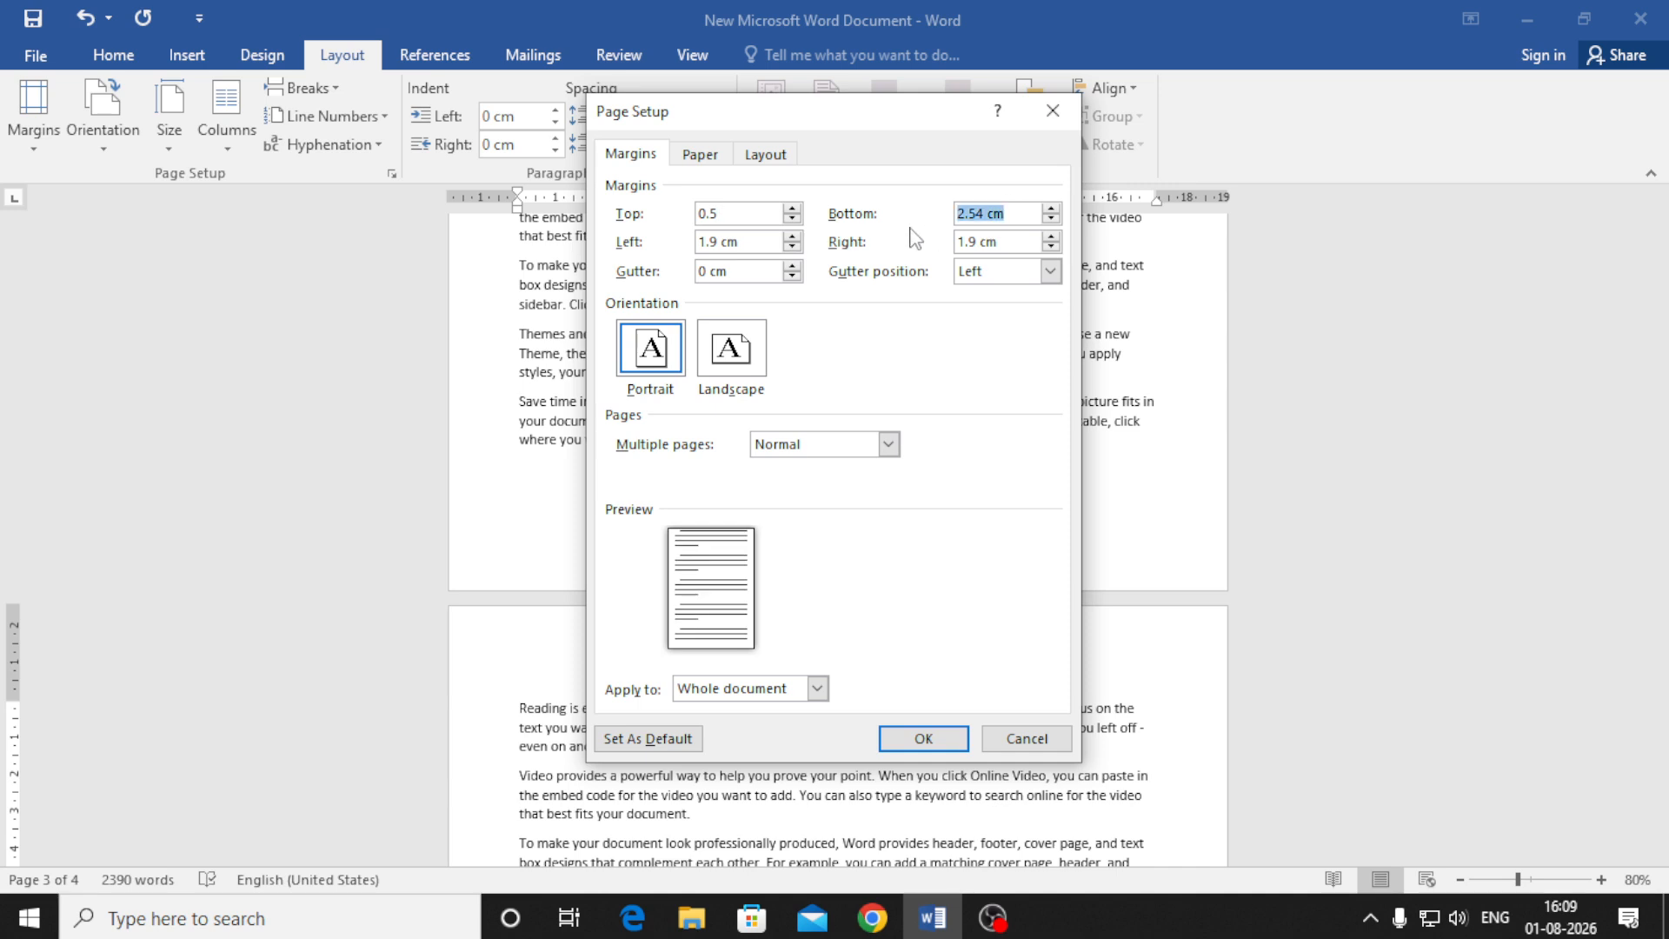
type(".5")
left_click_drag(761, 242, 700, 243)
type(".5")
left_click_drag(1013, 242, 836, 243)
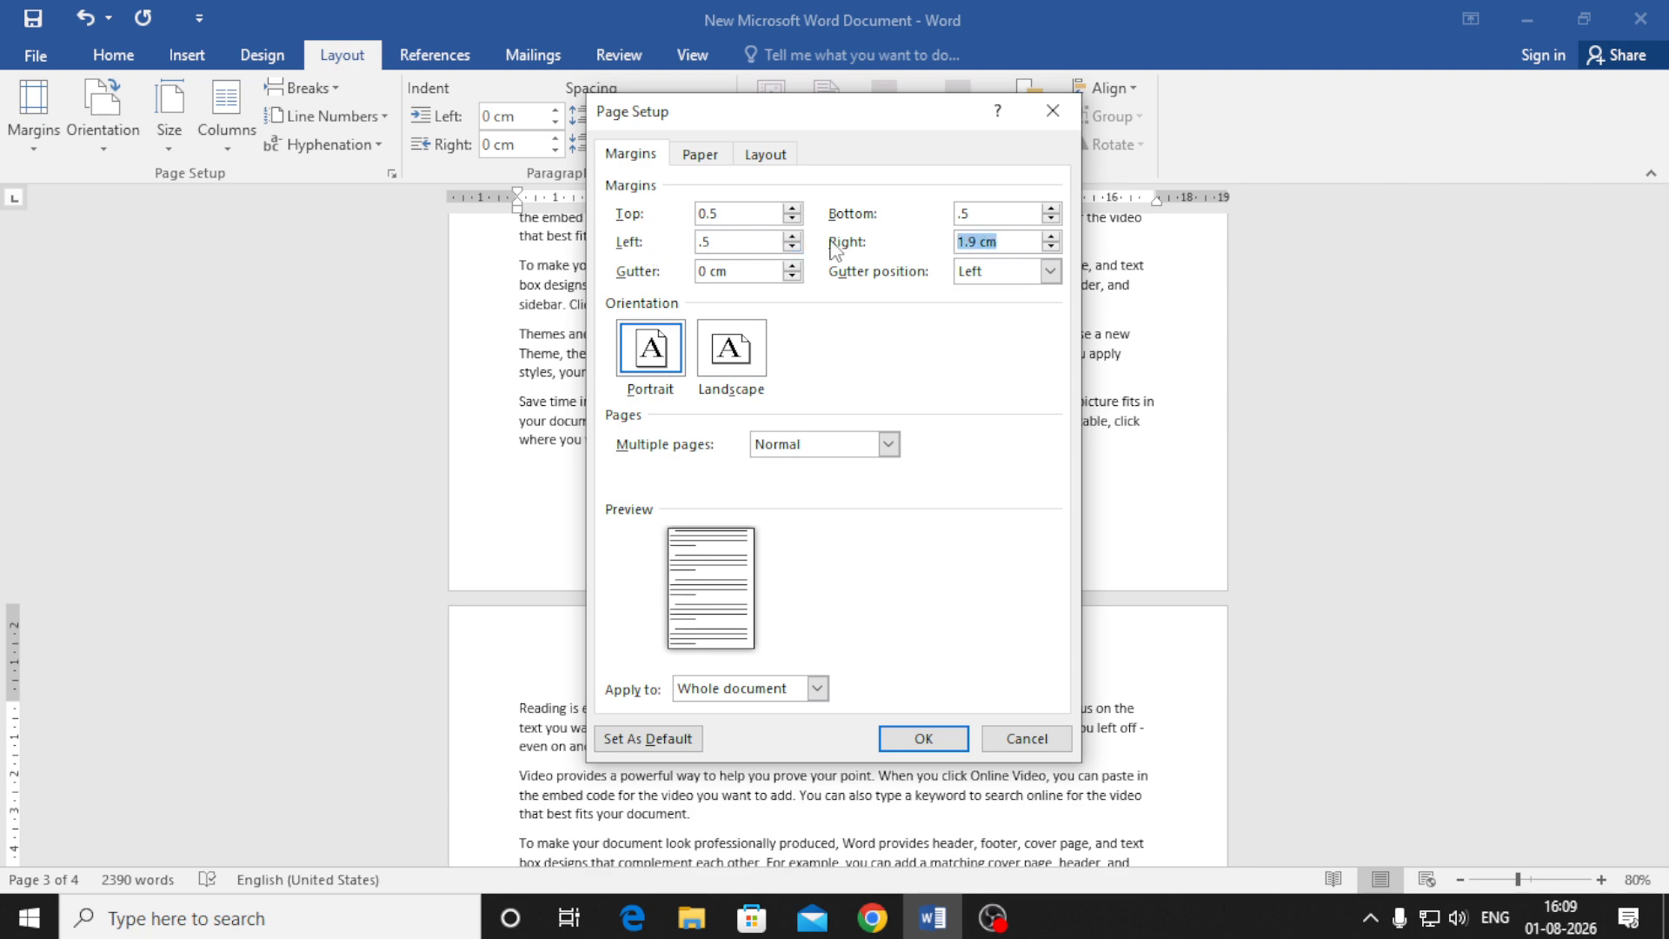
type(".5")
key("Return")
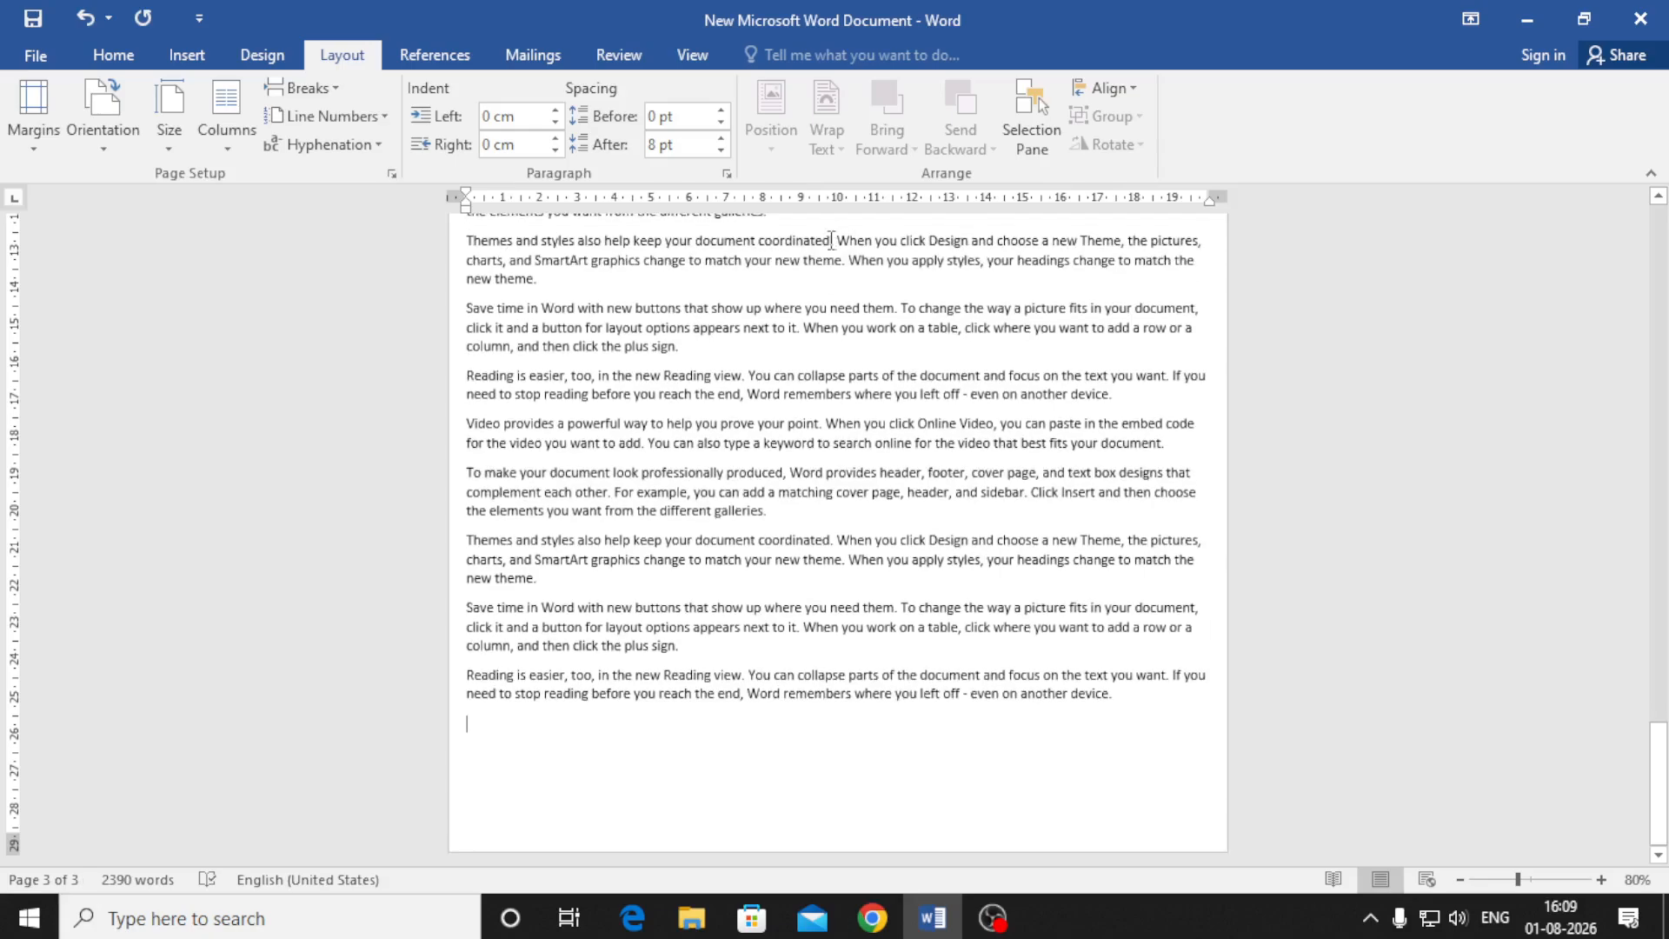
Return to page 1 and show the three-page document in print preview
scroll(934, 505, "up", 18)
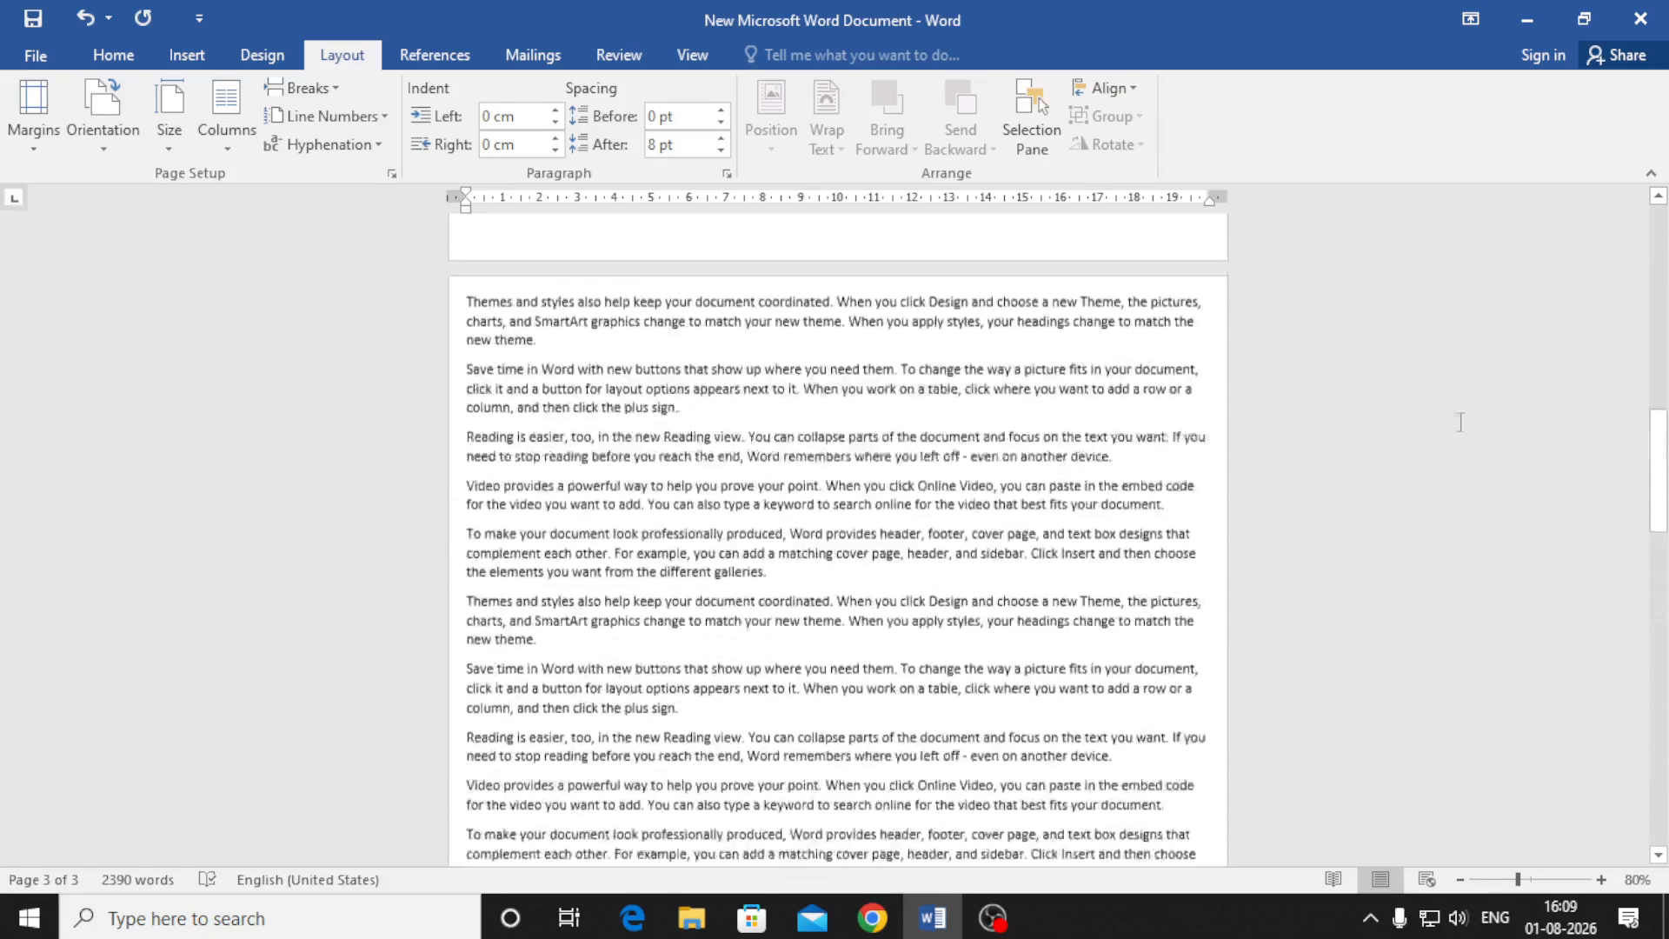
left_click_drag(1664, 493, 1660, 297)
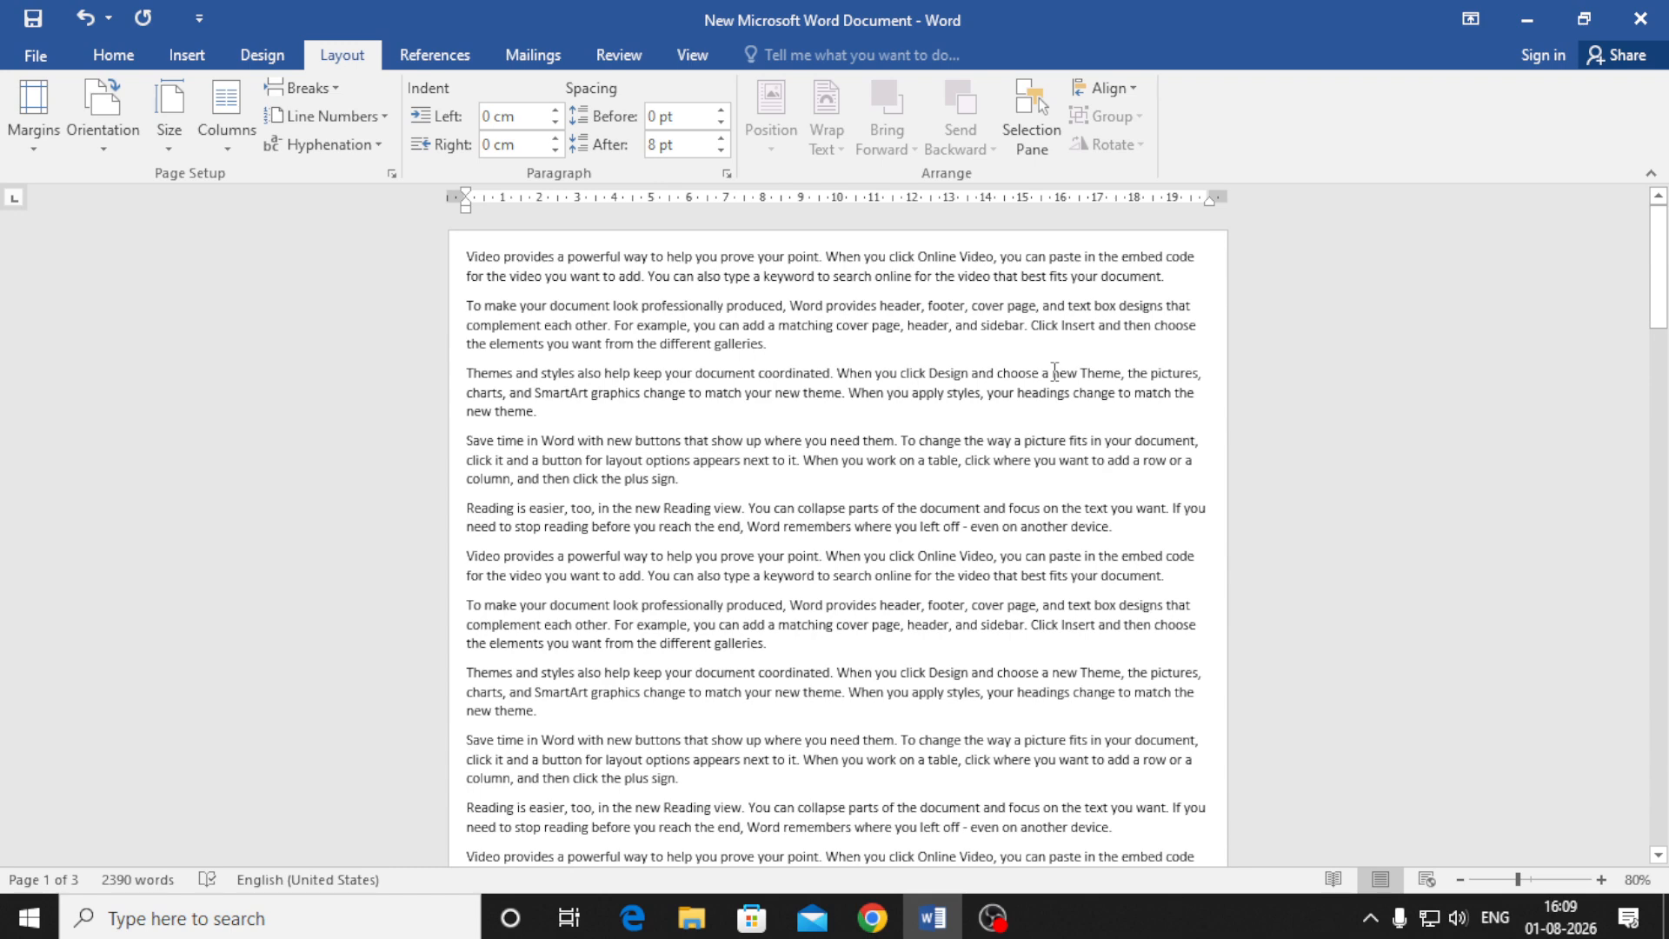
key("ctrl+p")
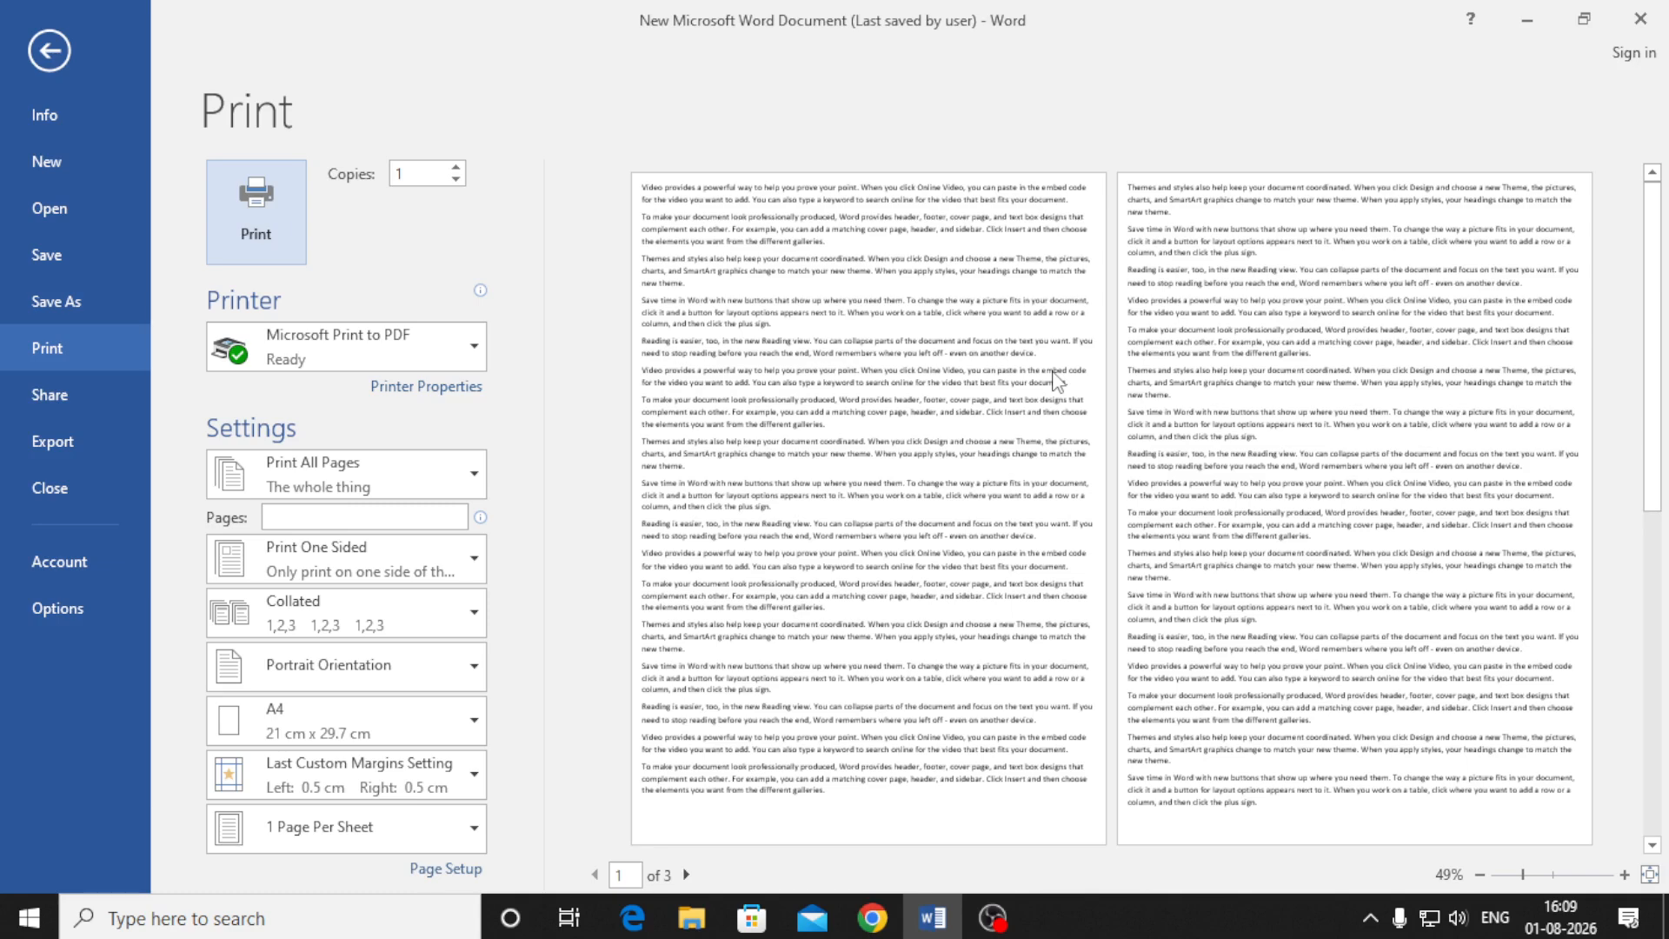
key("Escape")
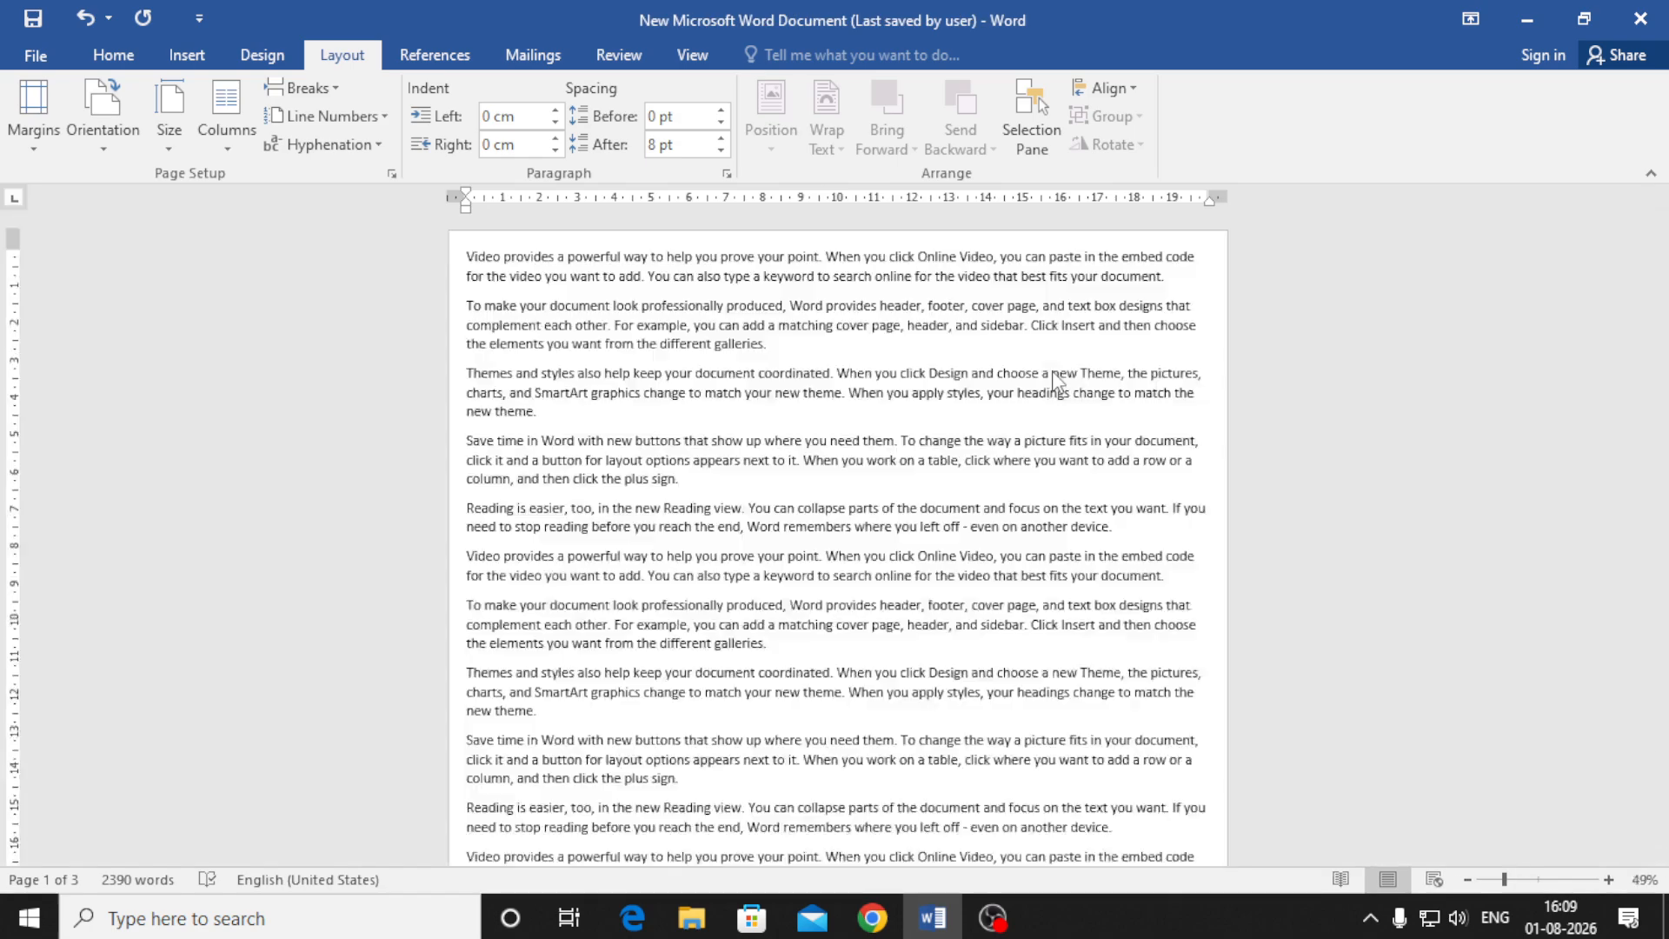
scroll(1053, 373, "down", 5)
Apply Narrow margins to the document again
left_click(28, 118)
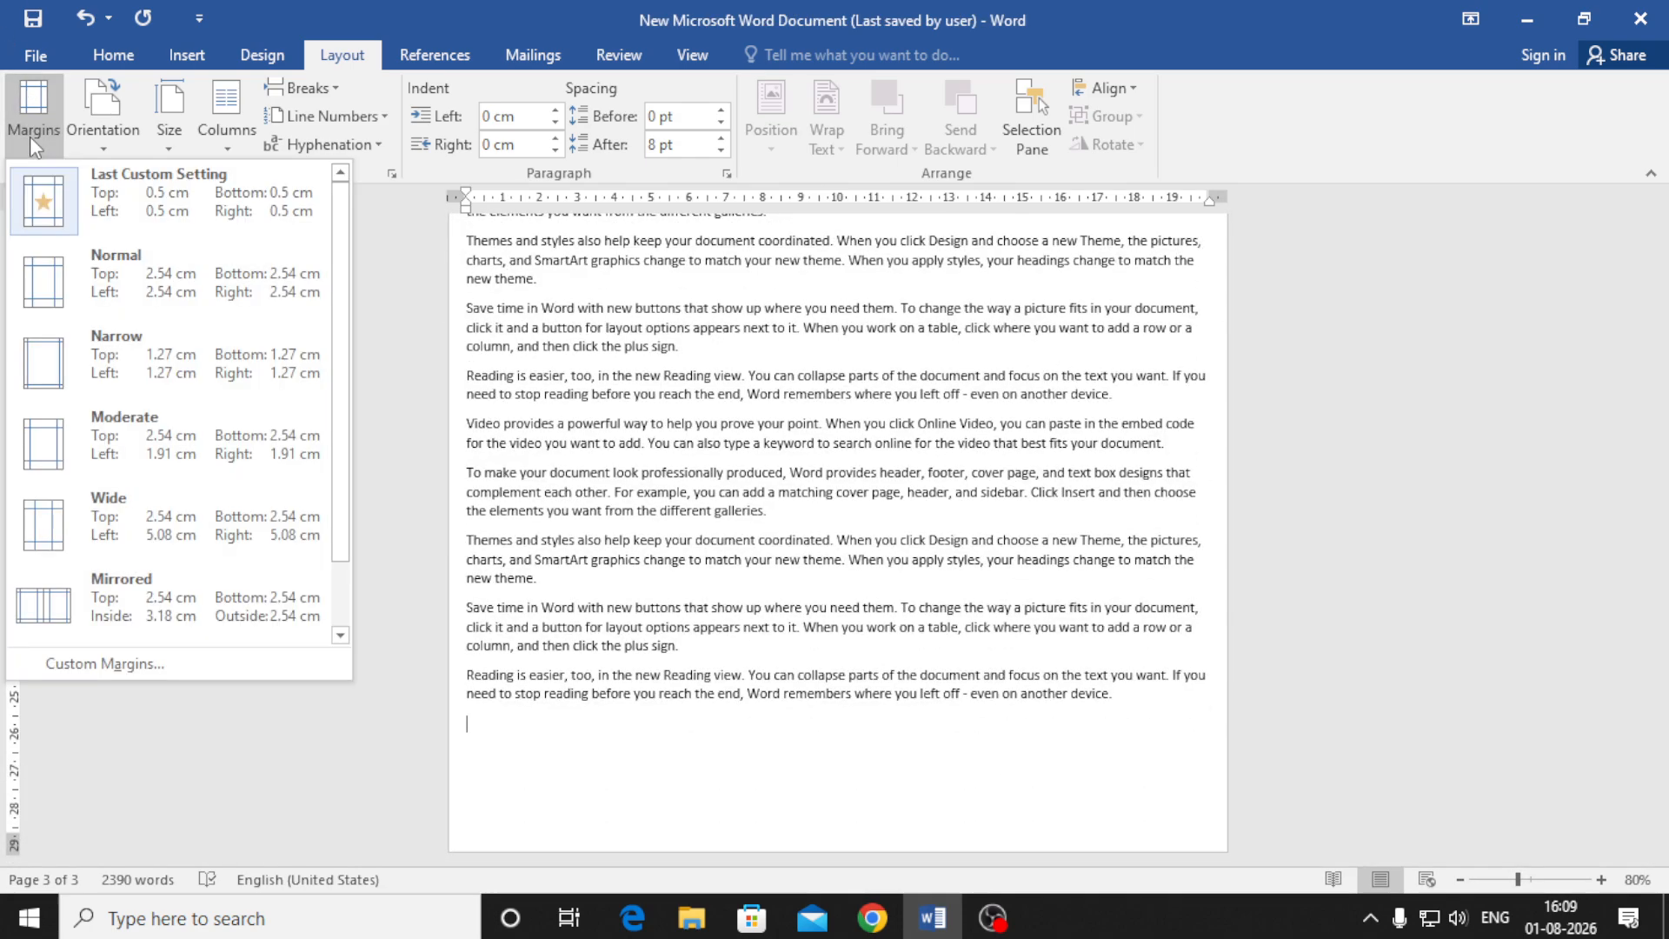
left_click(139, 342)
scroll(801, 580, "up", 5)
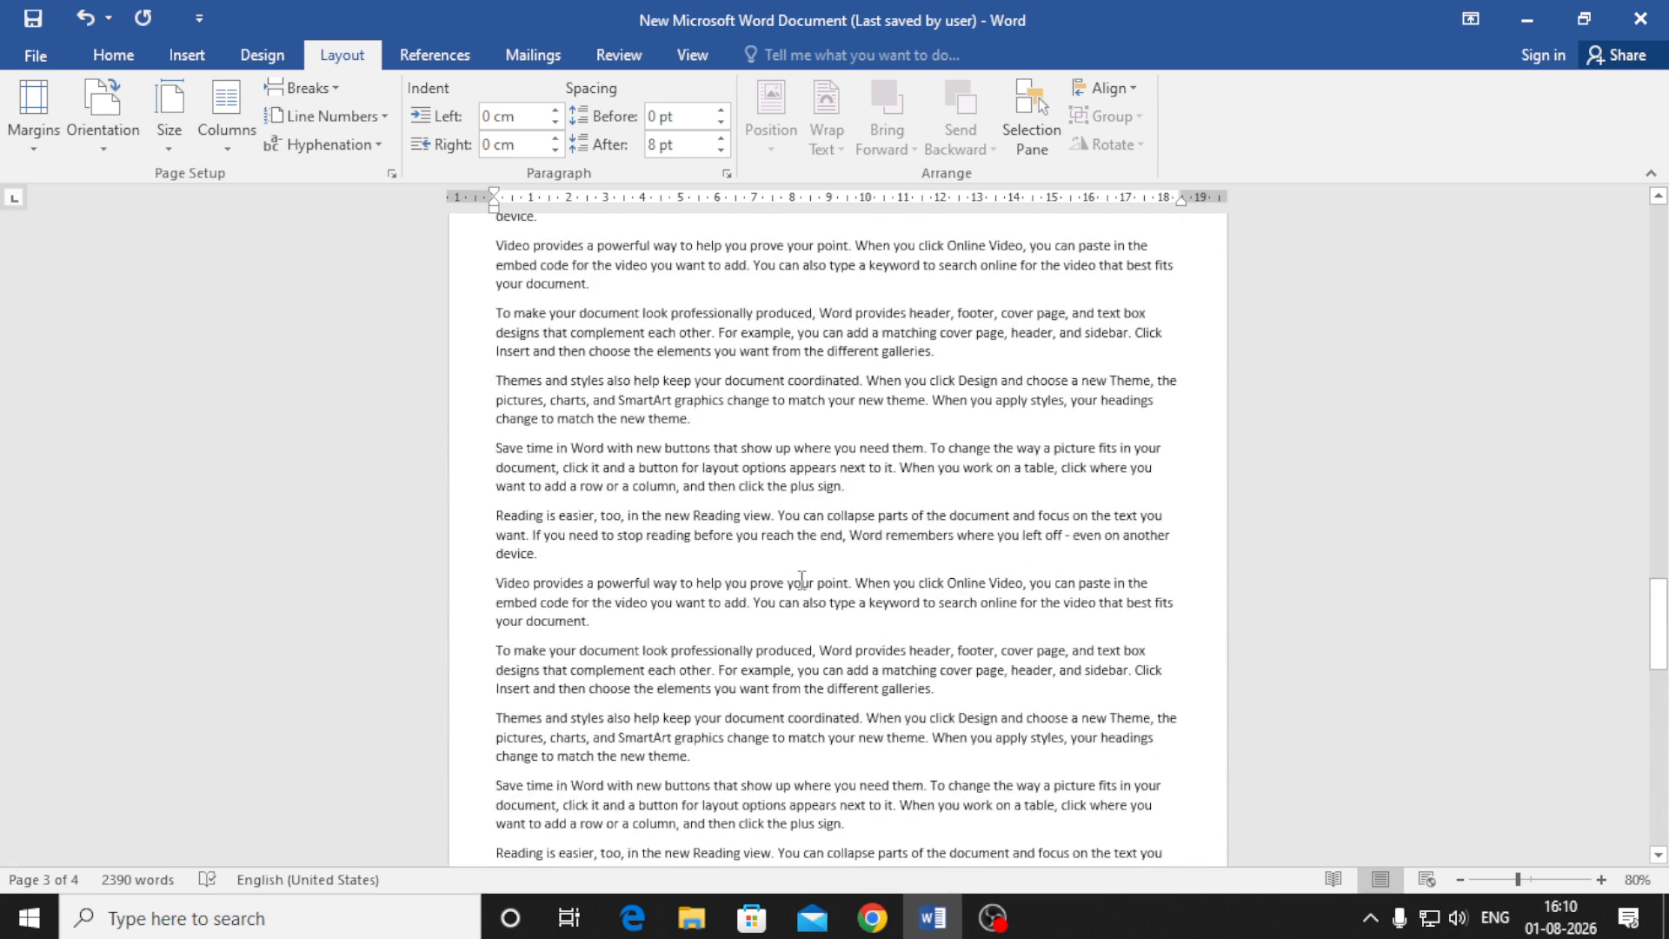
Turn the pages to landscape orientation
left_click(115, 141)
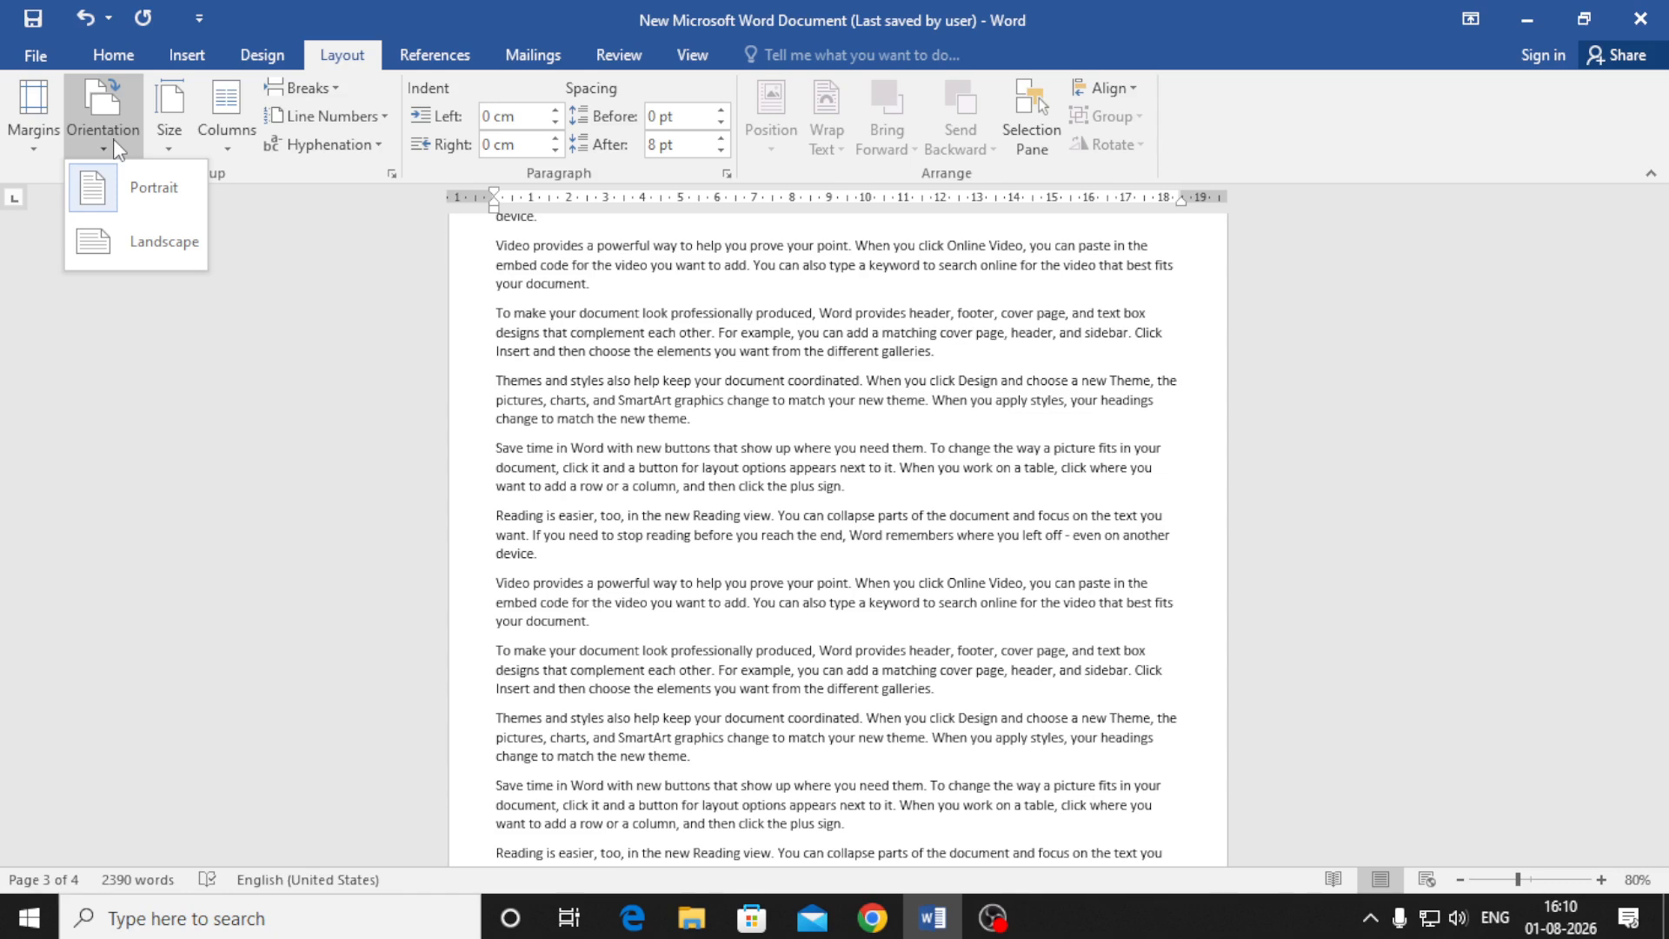
left_click(110, 253)
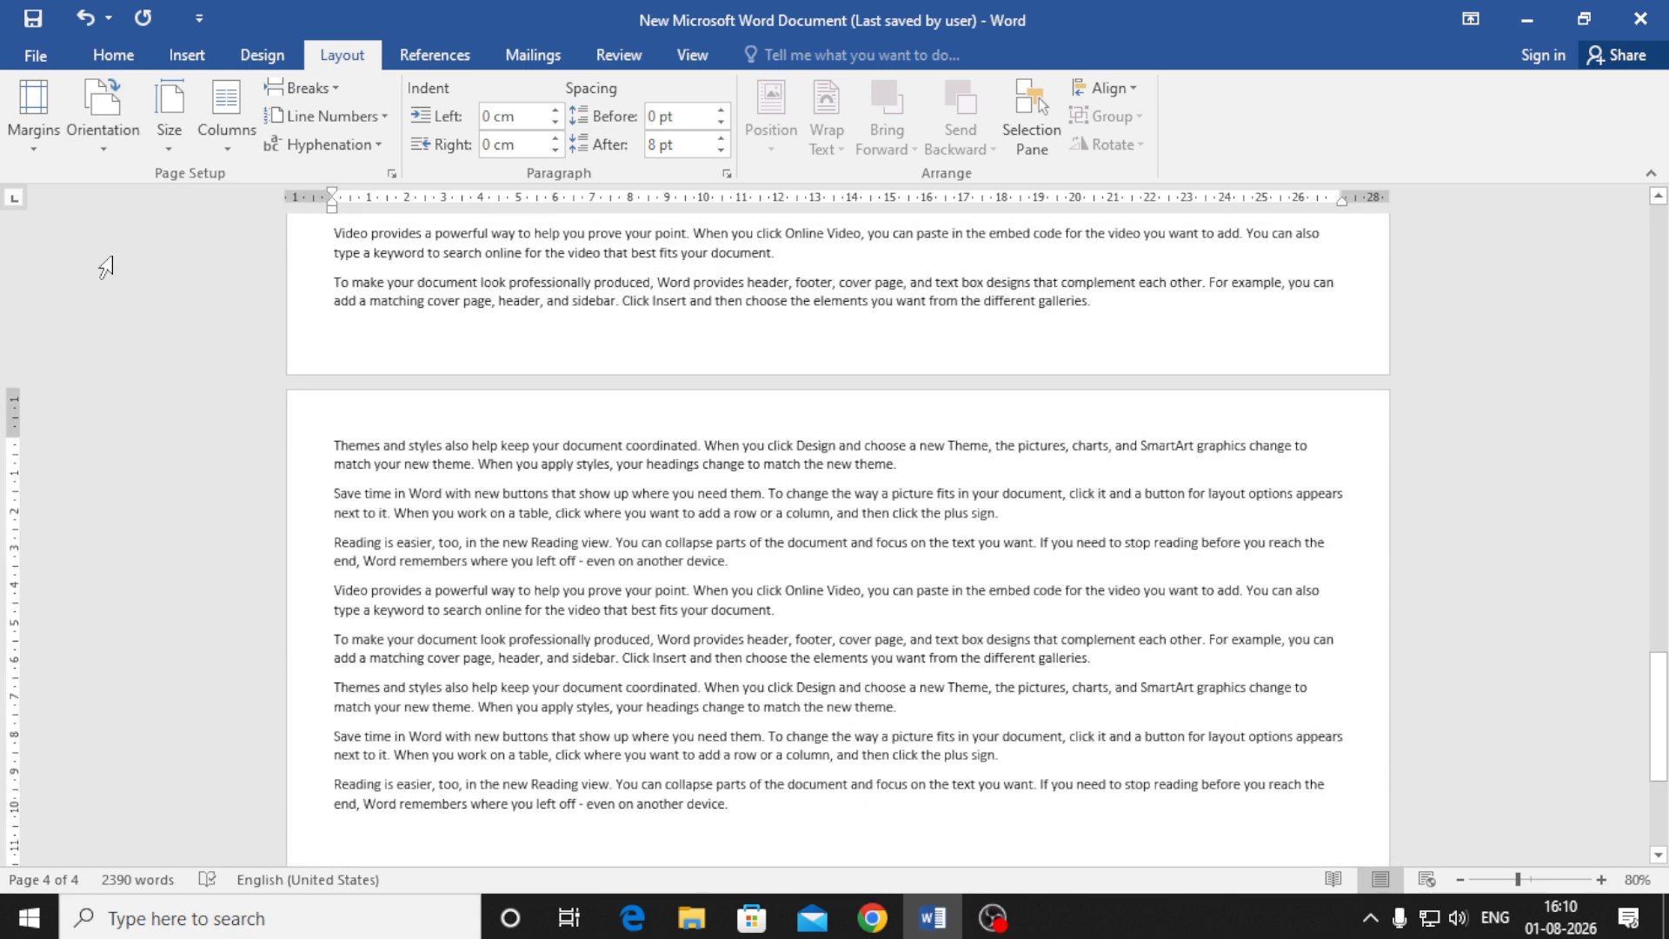
left_click(166, 135)
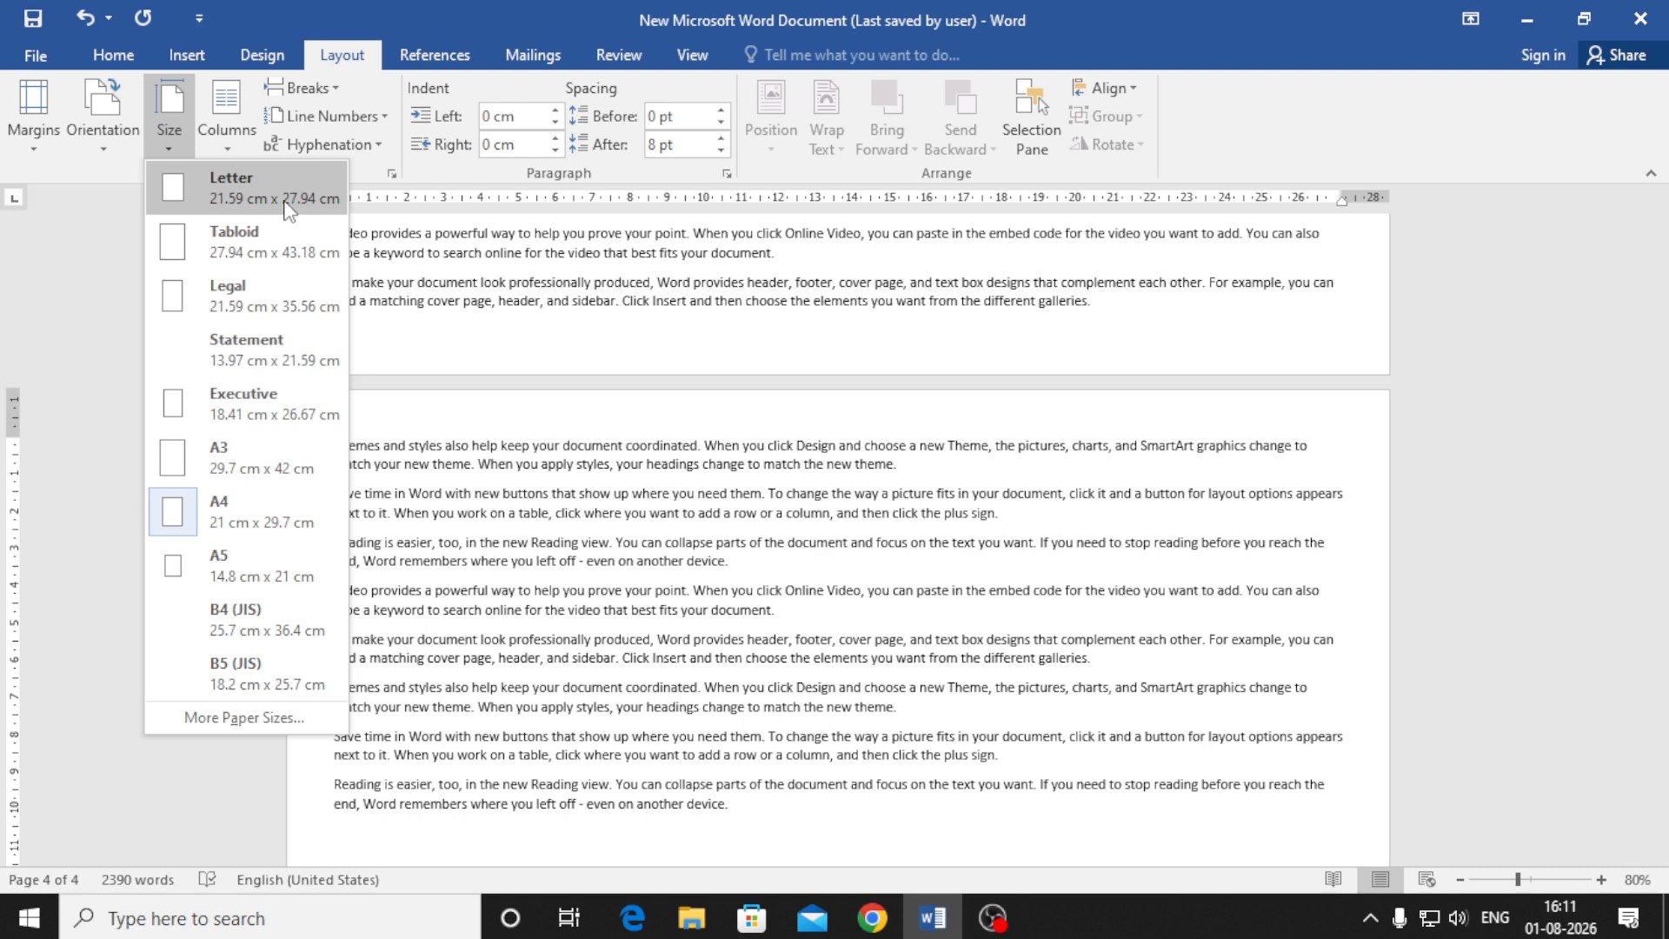
Keep the A4 paper size and bring up the column layout presets
left_click(293, 526)
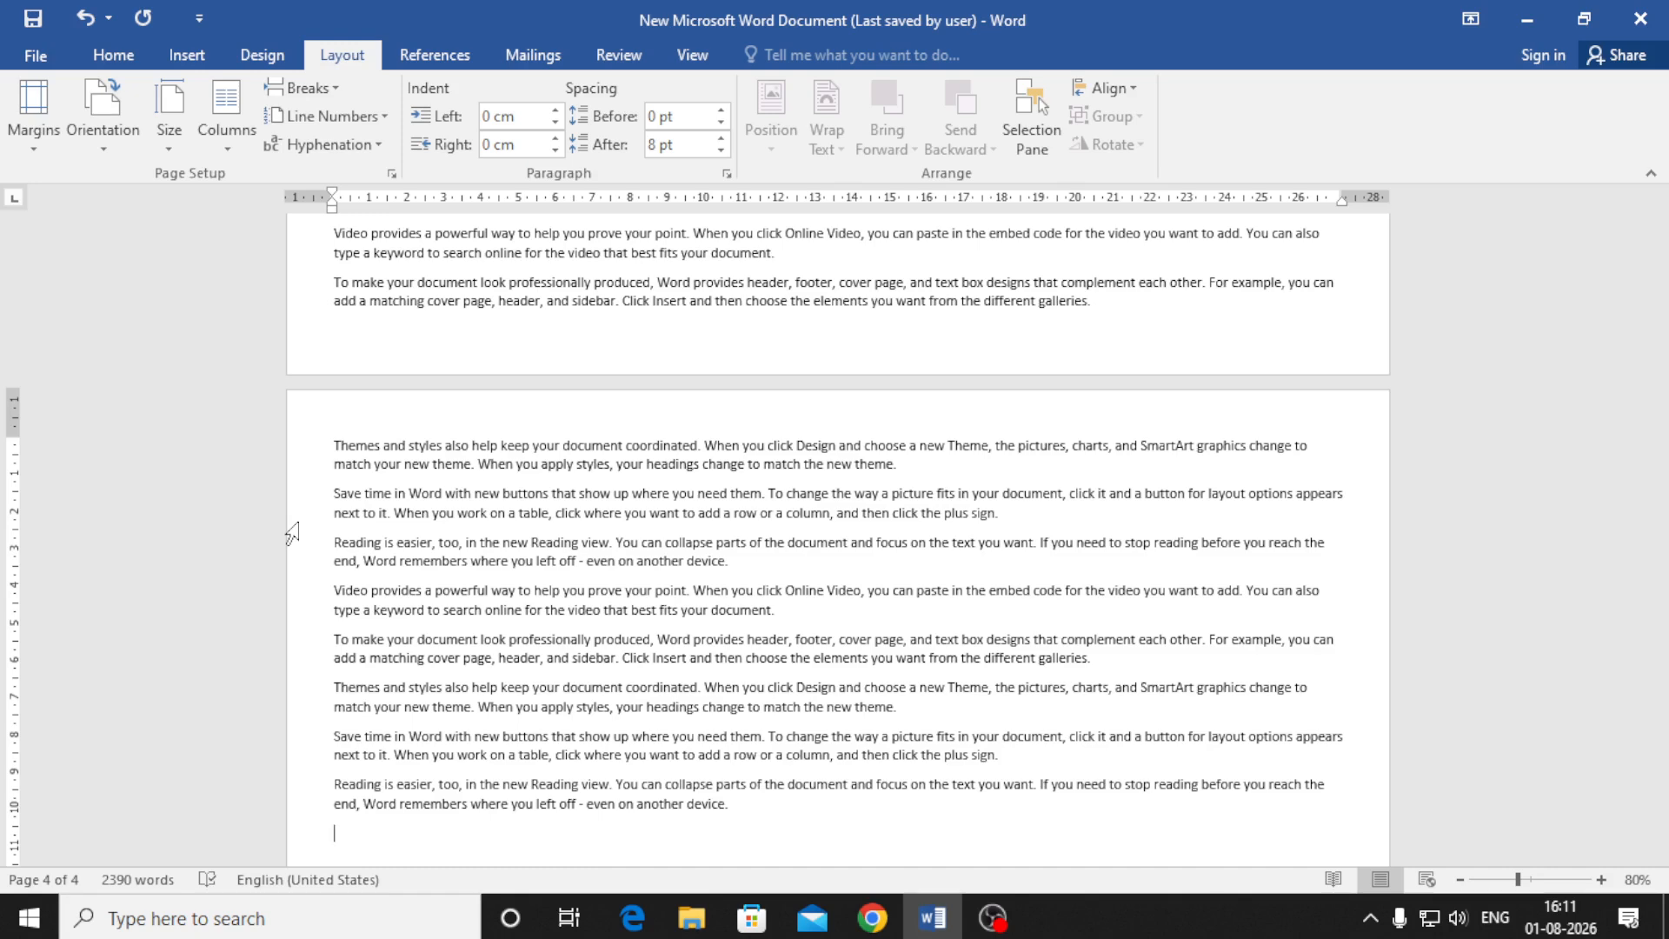
left_click(225, 154)
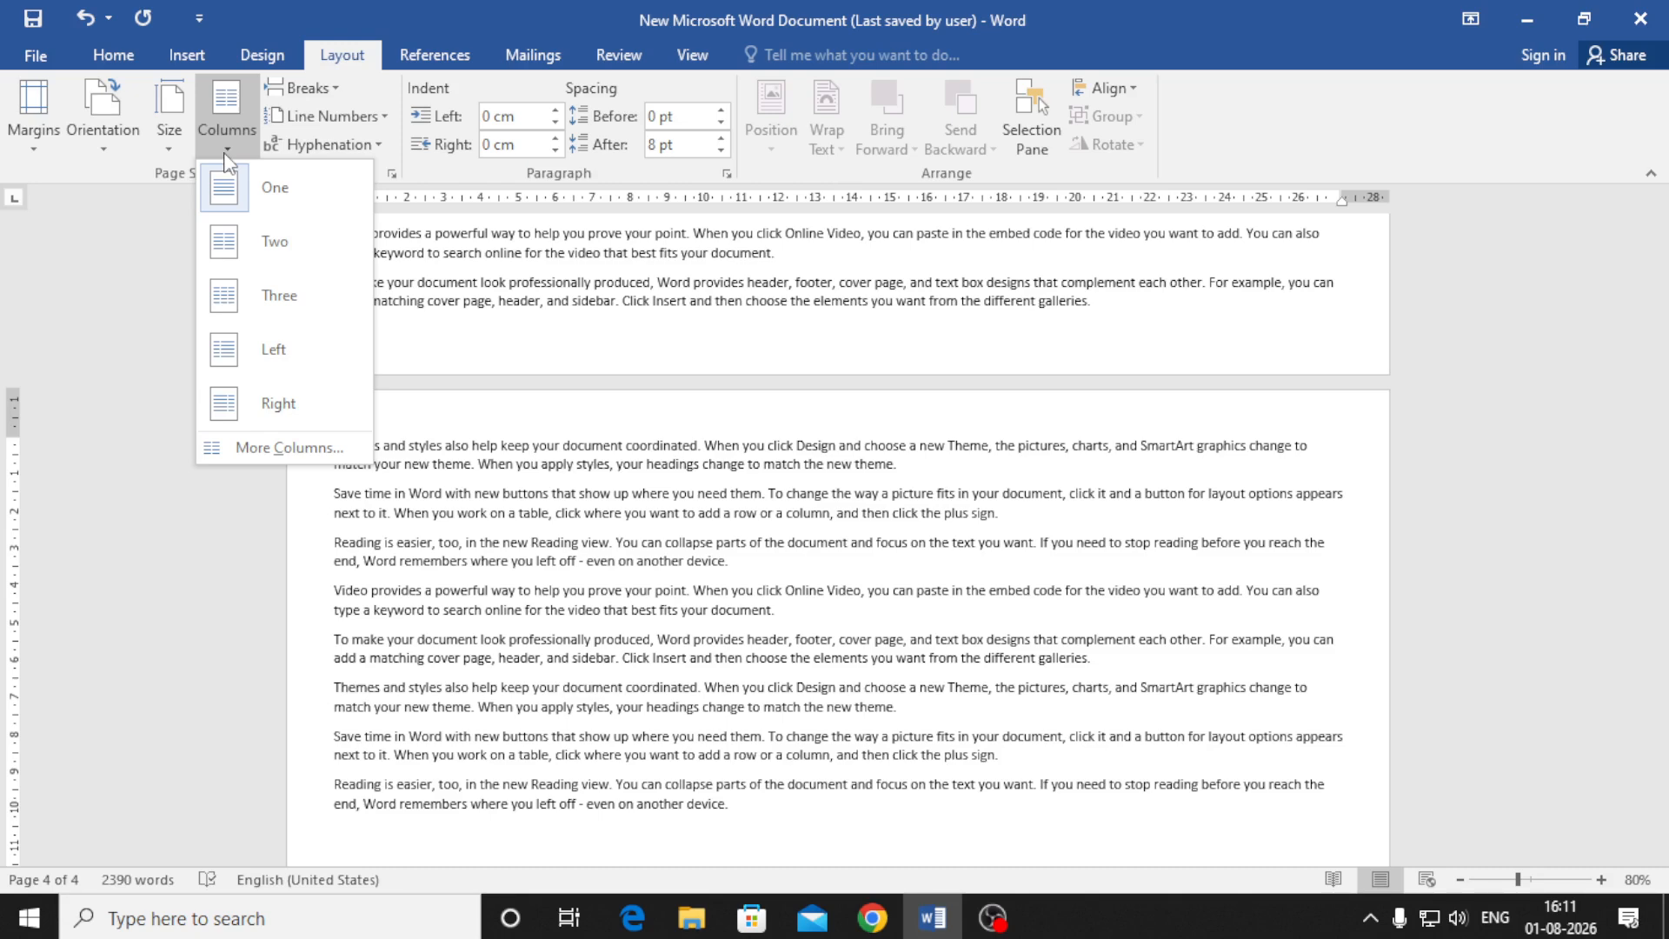
Split the landscape sample text into two columns
left_click(264, 251)
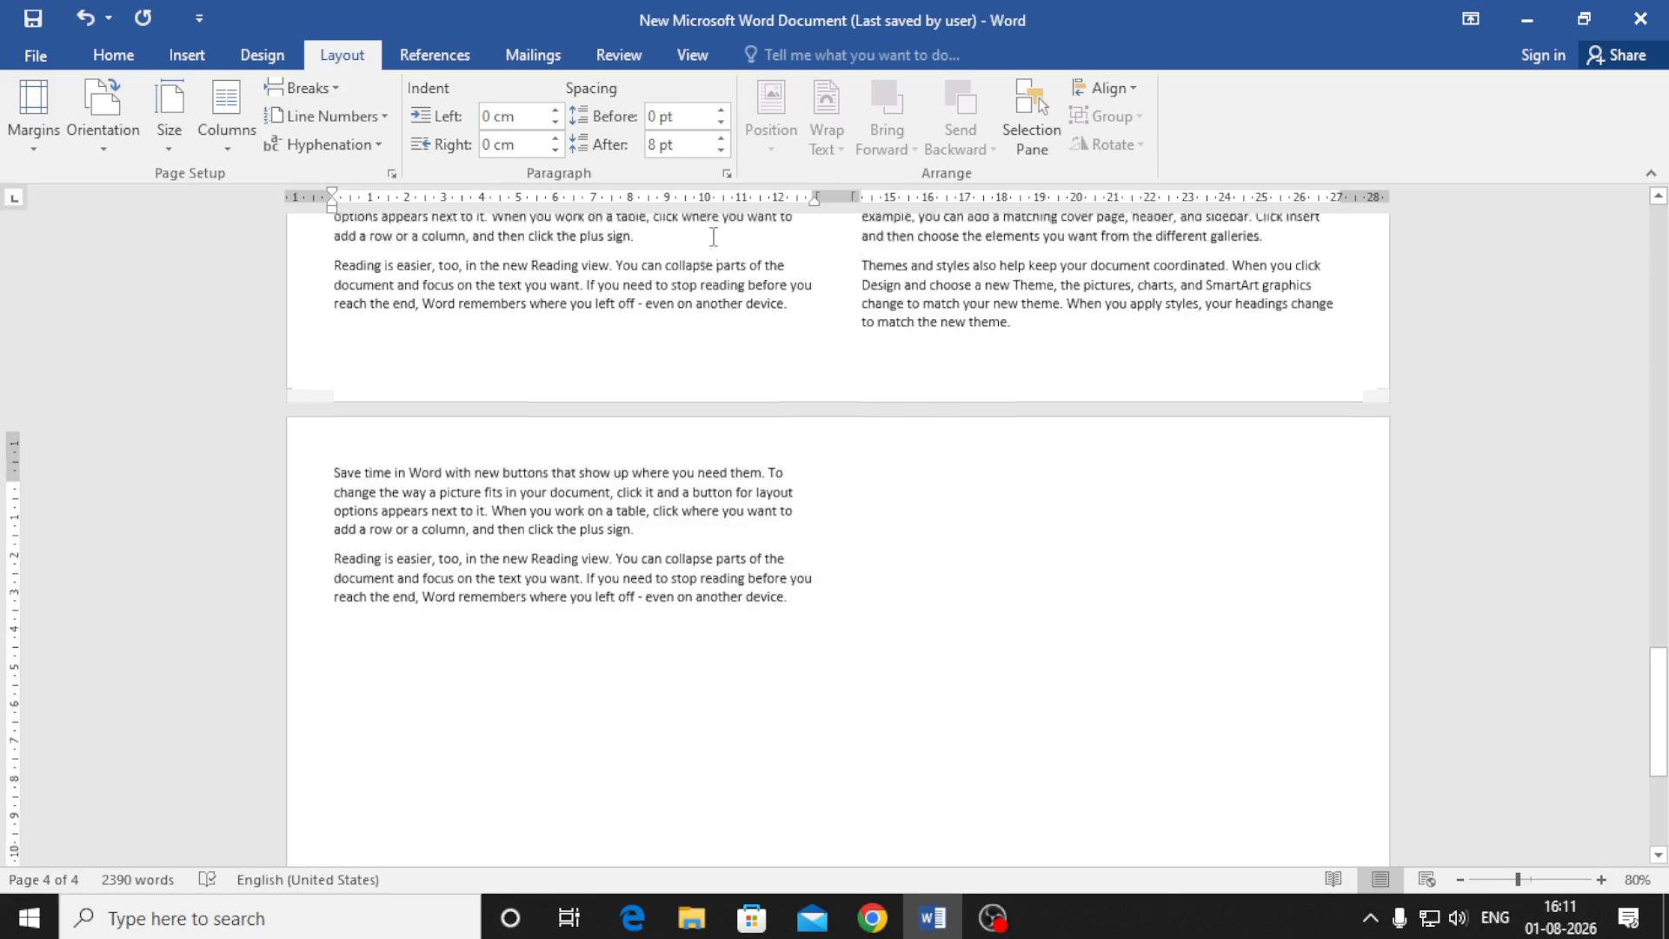
scroll(857, 368, "up", 1)
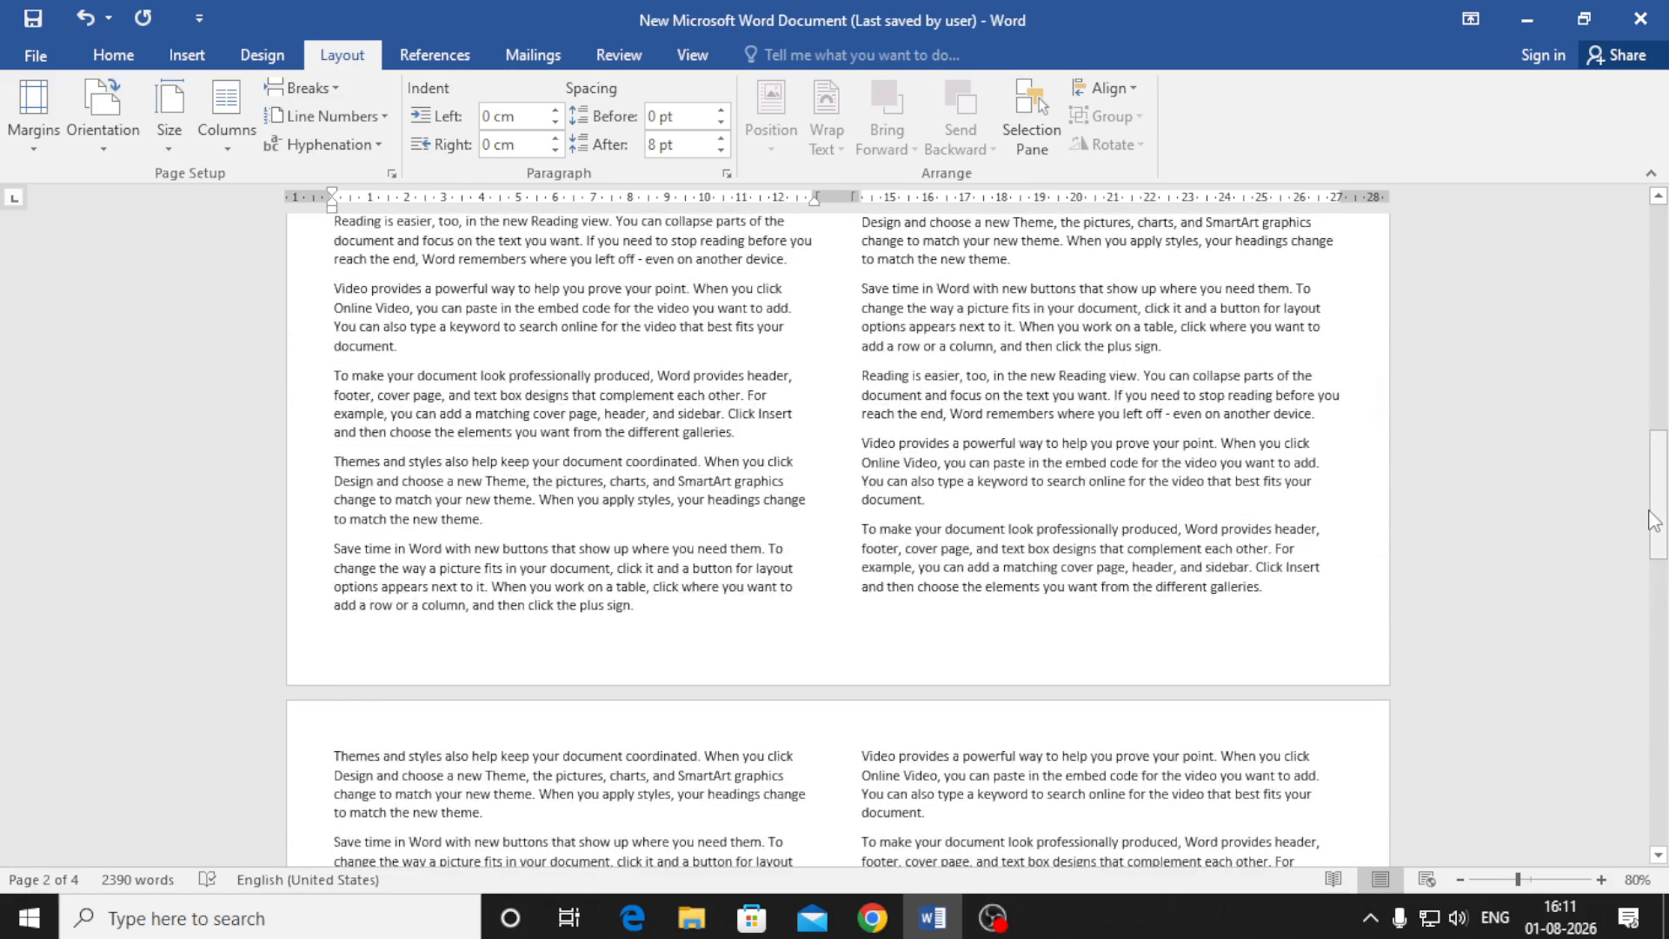
left_click_drag(1657, 513, 1667, 235)
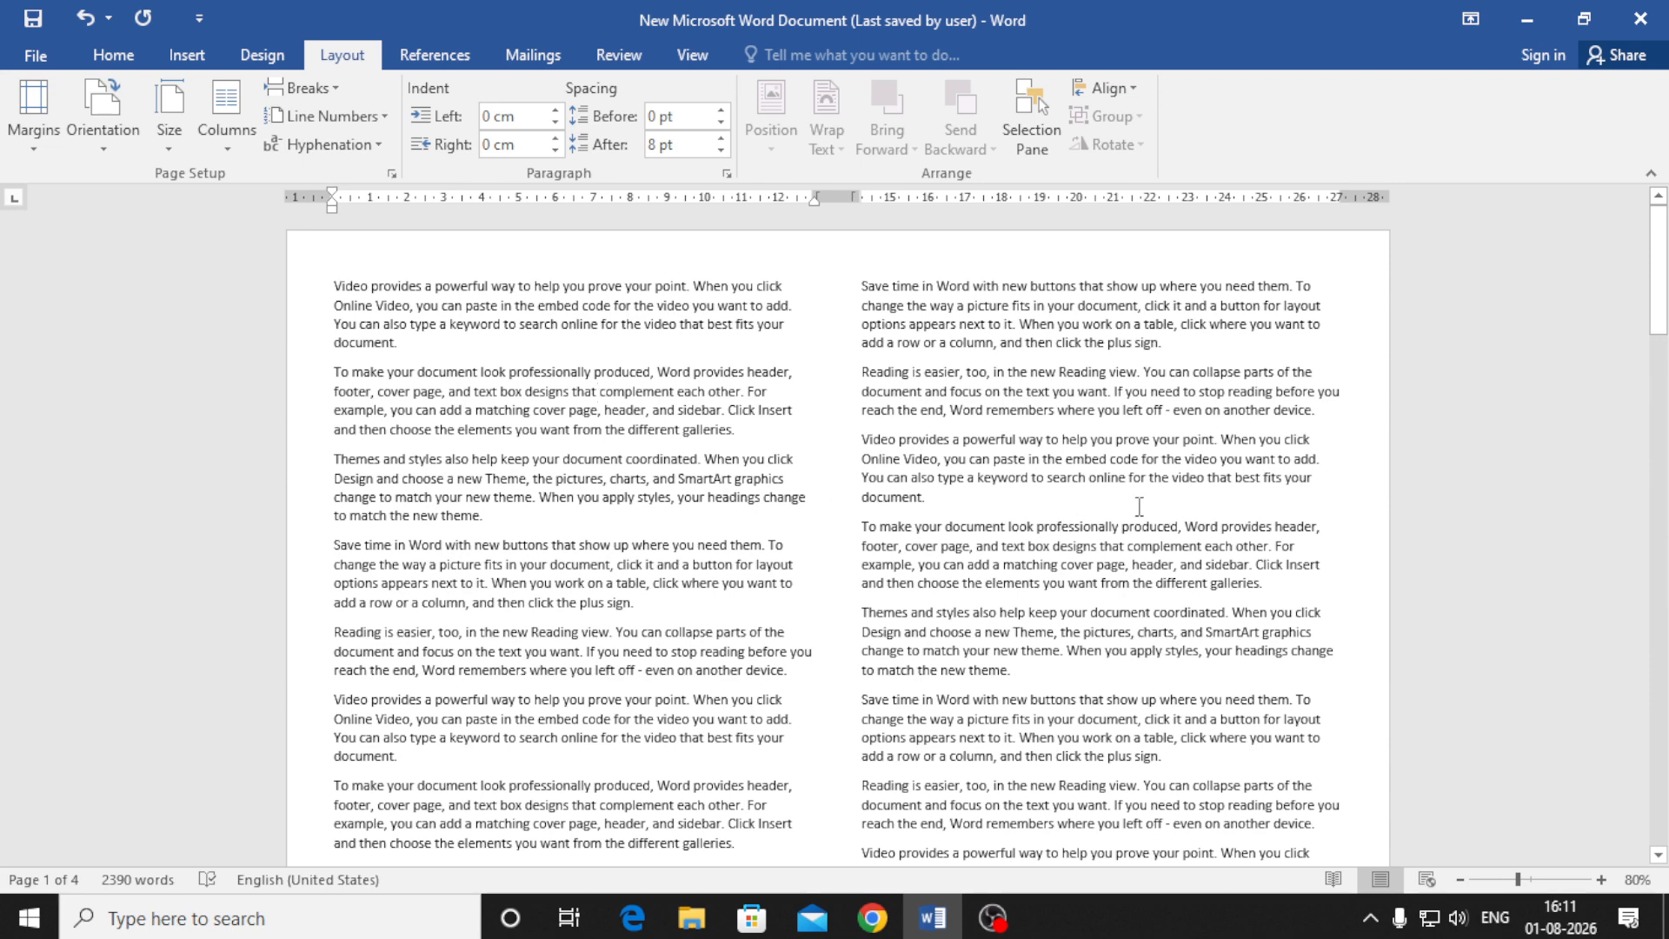
Reflow the text into three columns per page
left_click(227, 144)
left_click(261, 295)
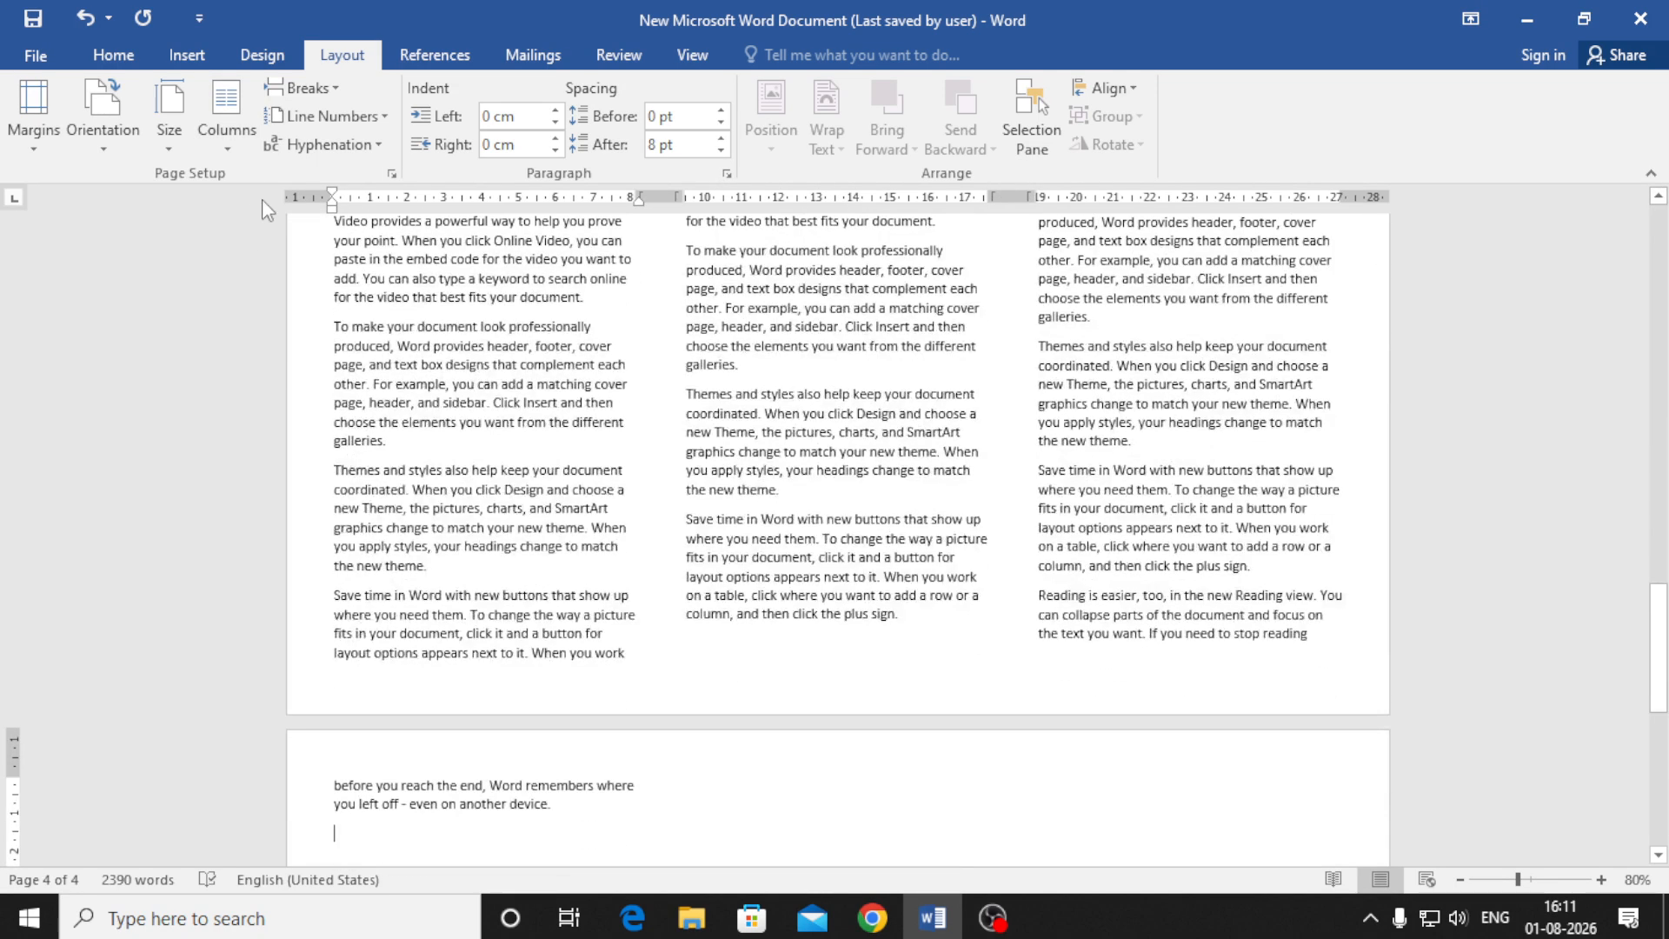
left_click(233, 150)
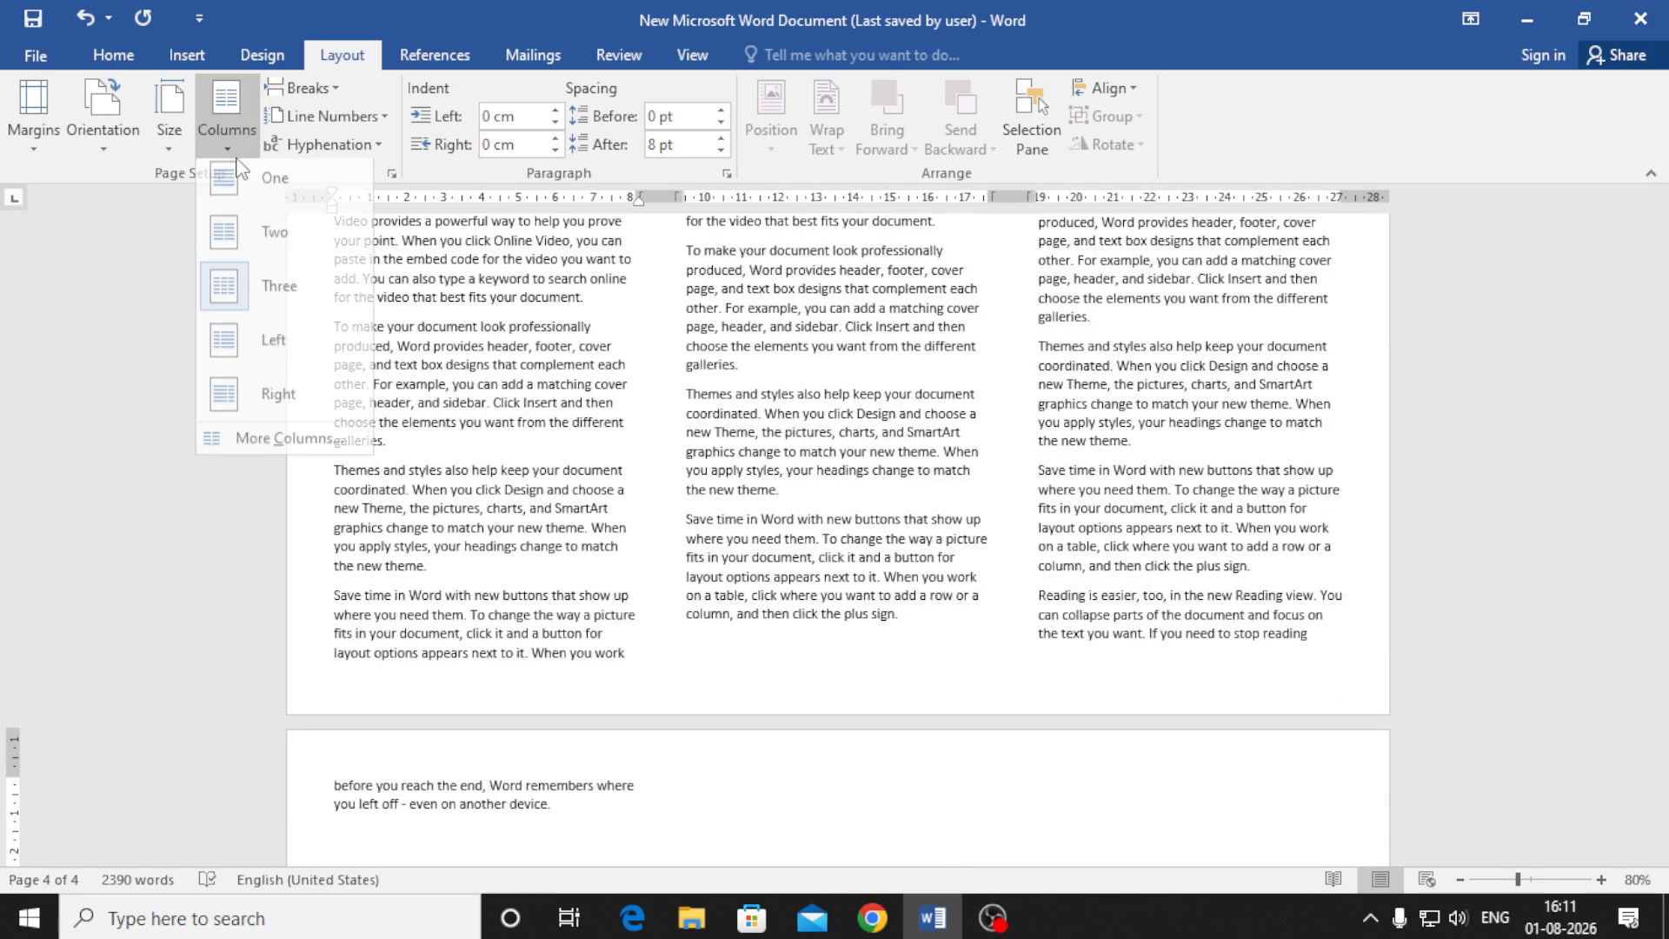
Set the number of columns to 5 in More Columns
left_click(274, 445)
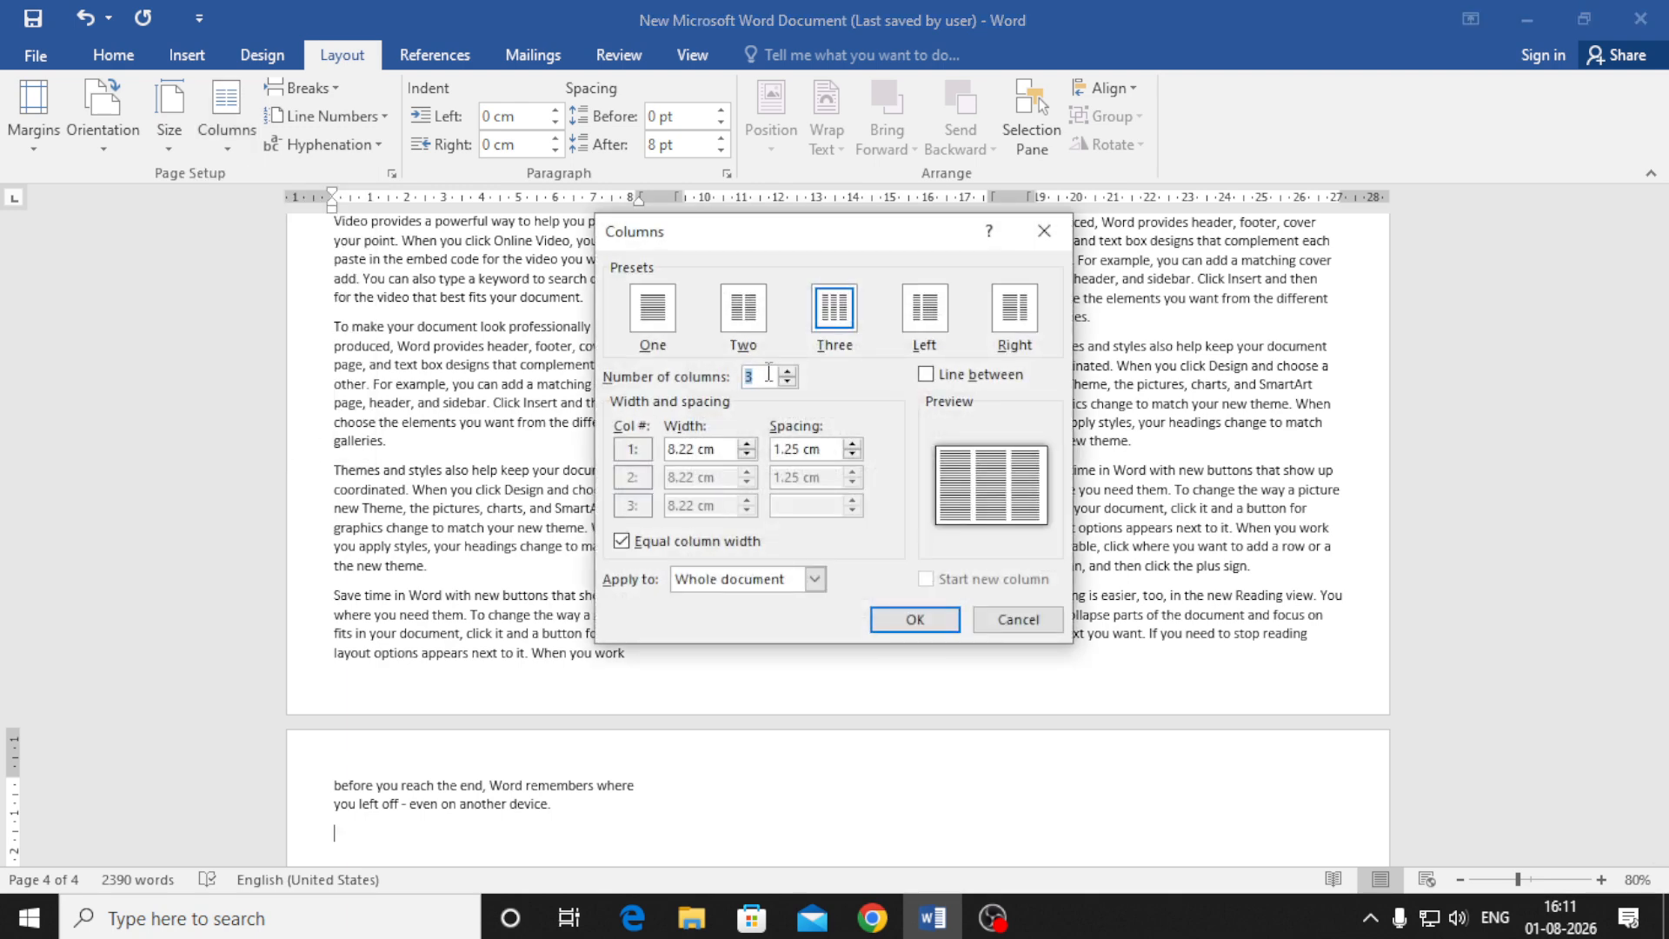
left_click(788, 371)
left_click(788, 371)
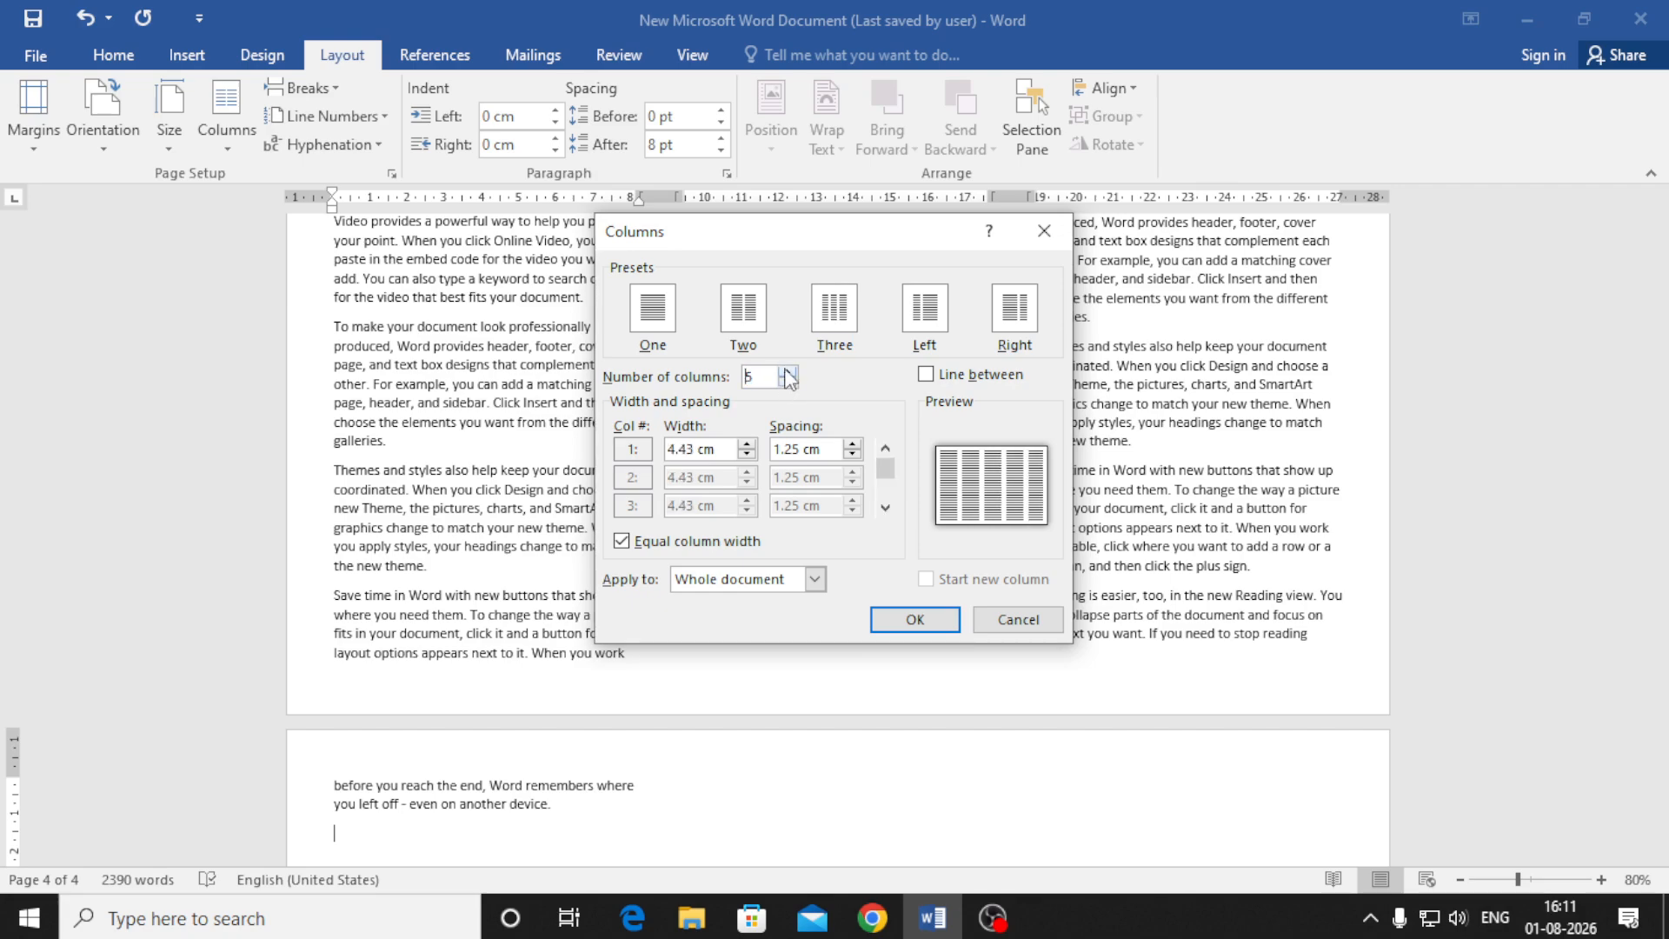
left_click(909, 619)
scroll(906, 621, "up", 12)
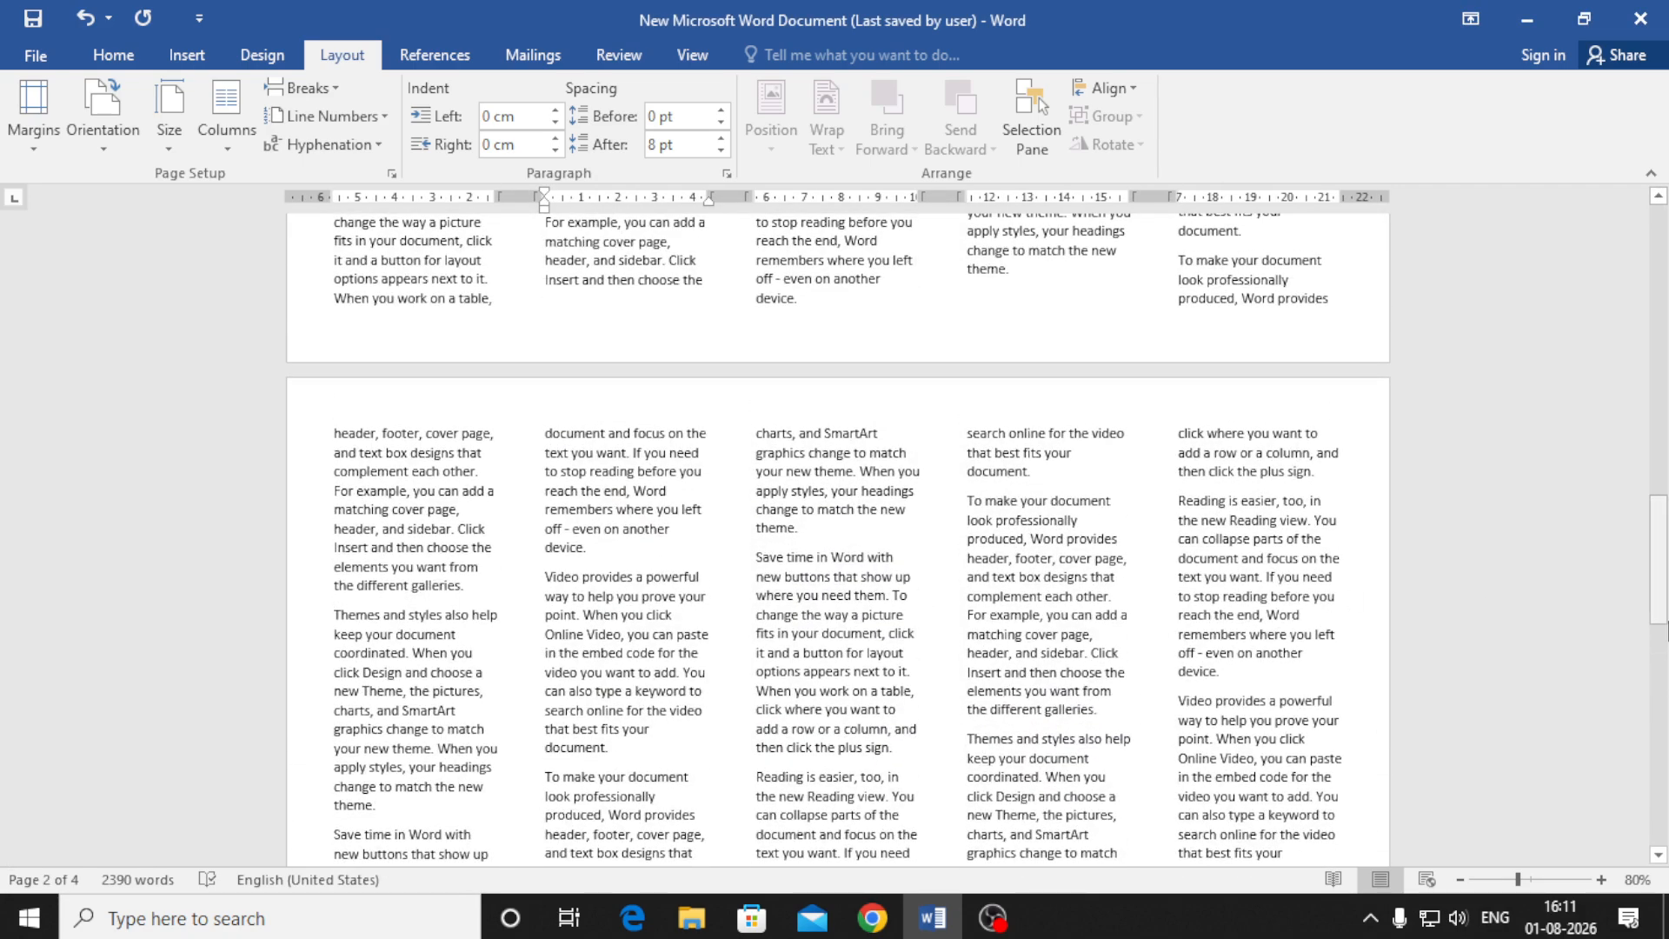
left_click_drag(1662, 602, 1662, 316)
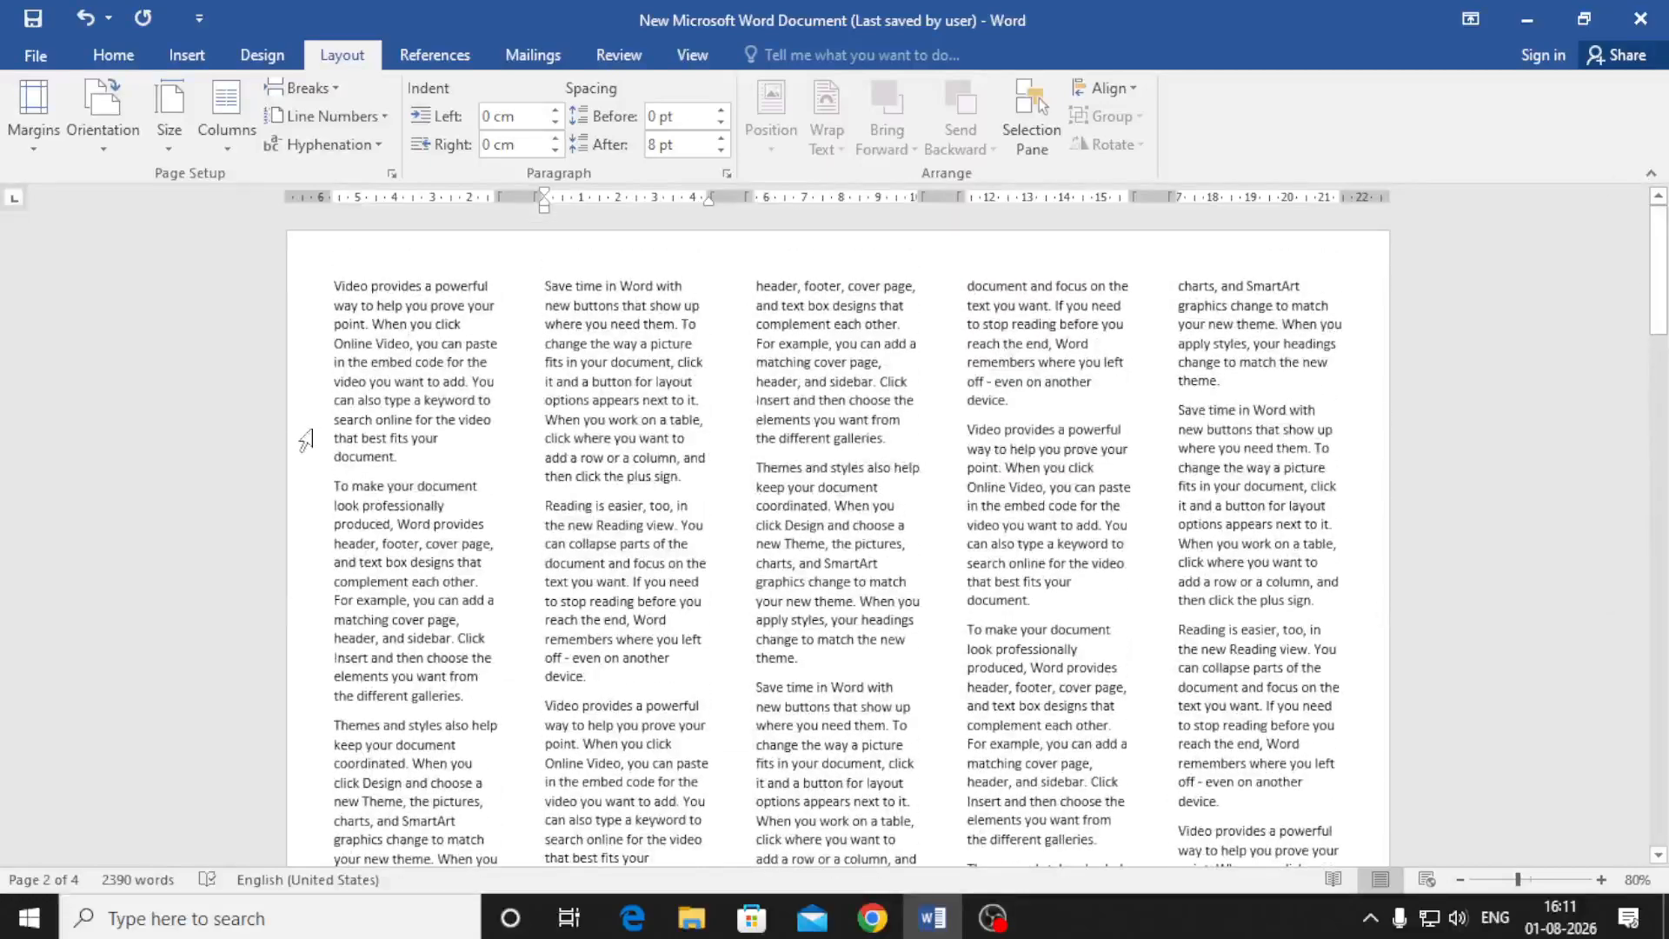
scroll(414, 667, "down", 3)
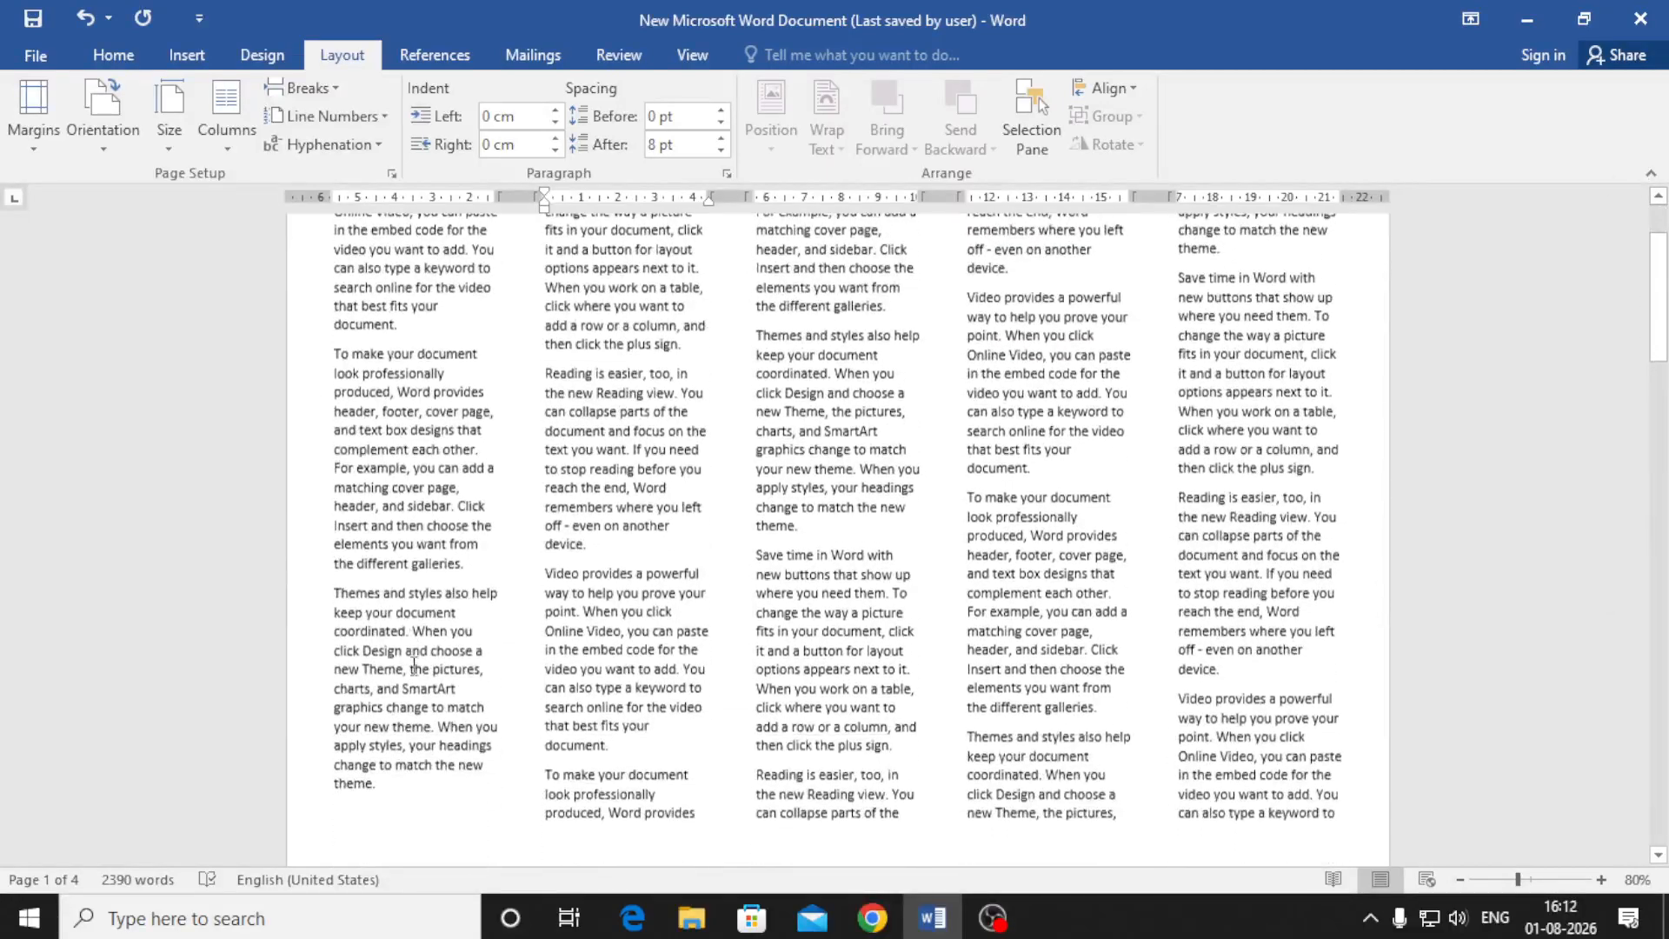
Check the five-column text, then switch to the Left layout with a narrow left column
left_click(405, 776)
scroll(521, 576, "up", 3)
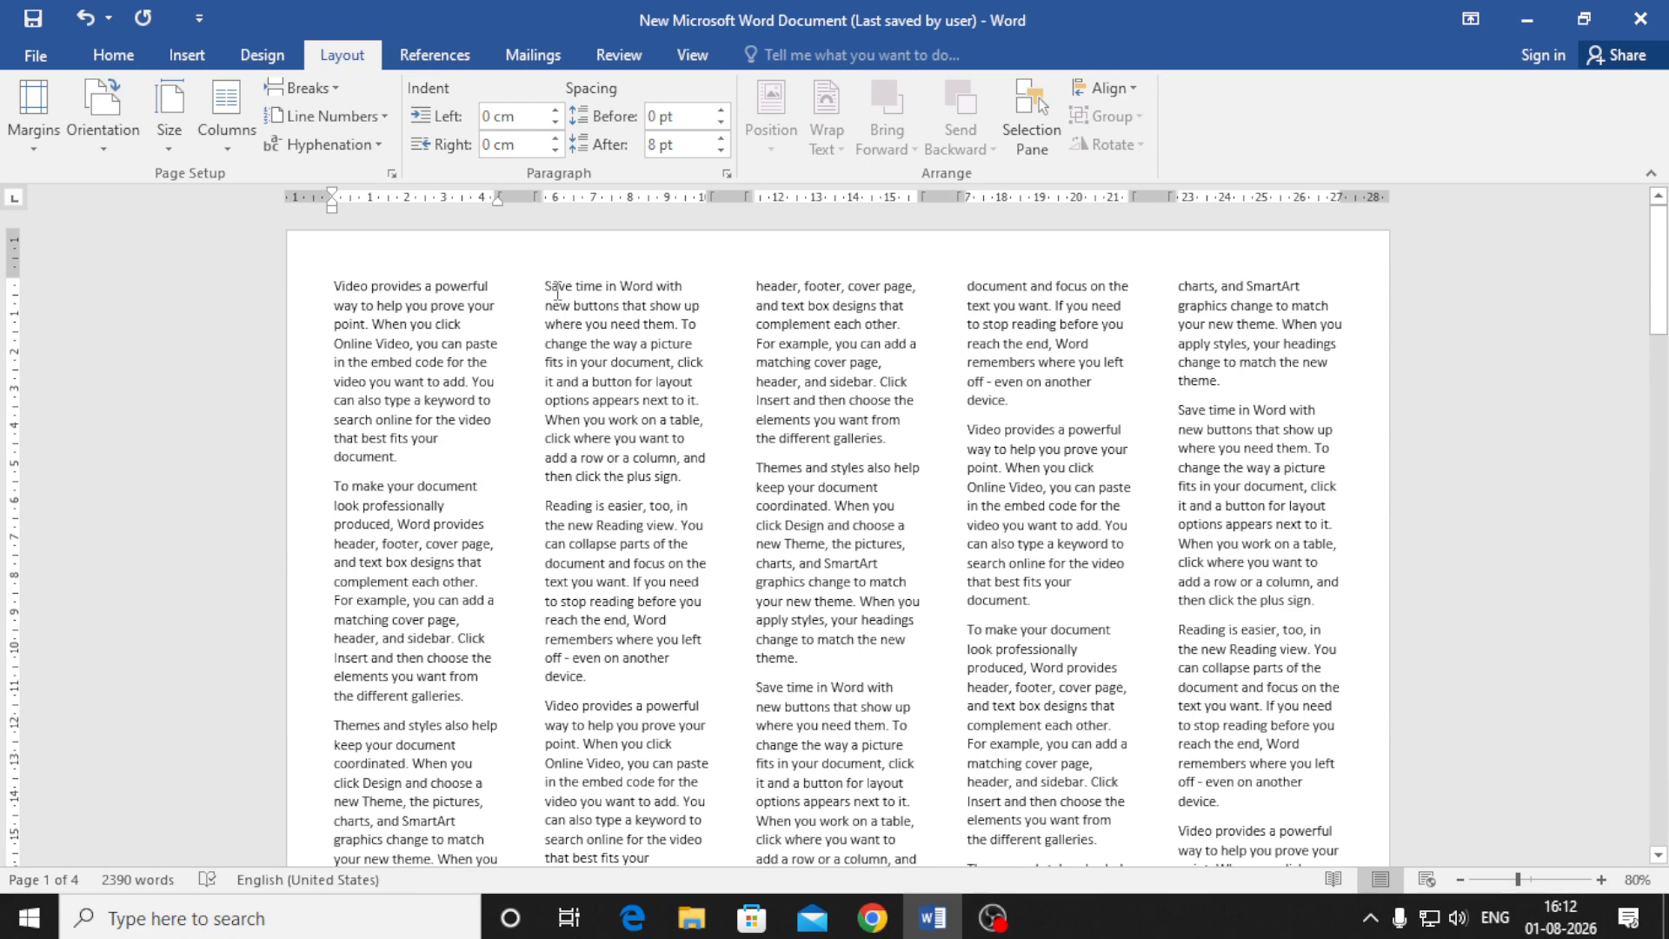
scroll(365, 765, "down", 5)
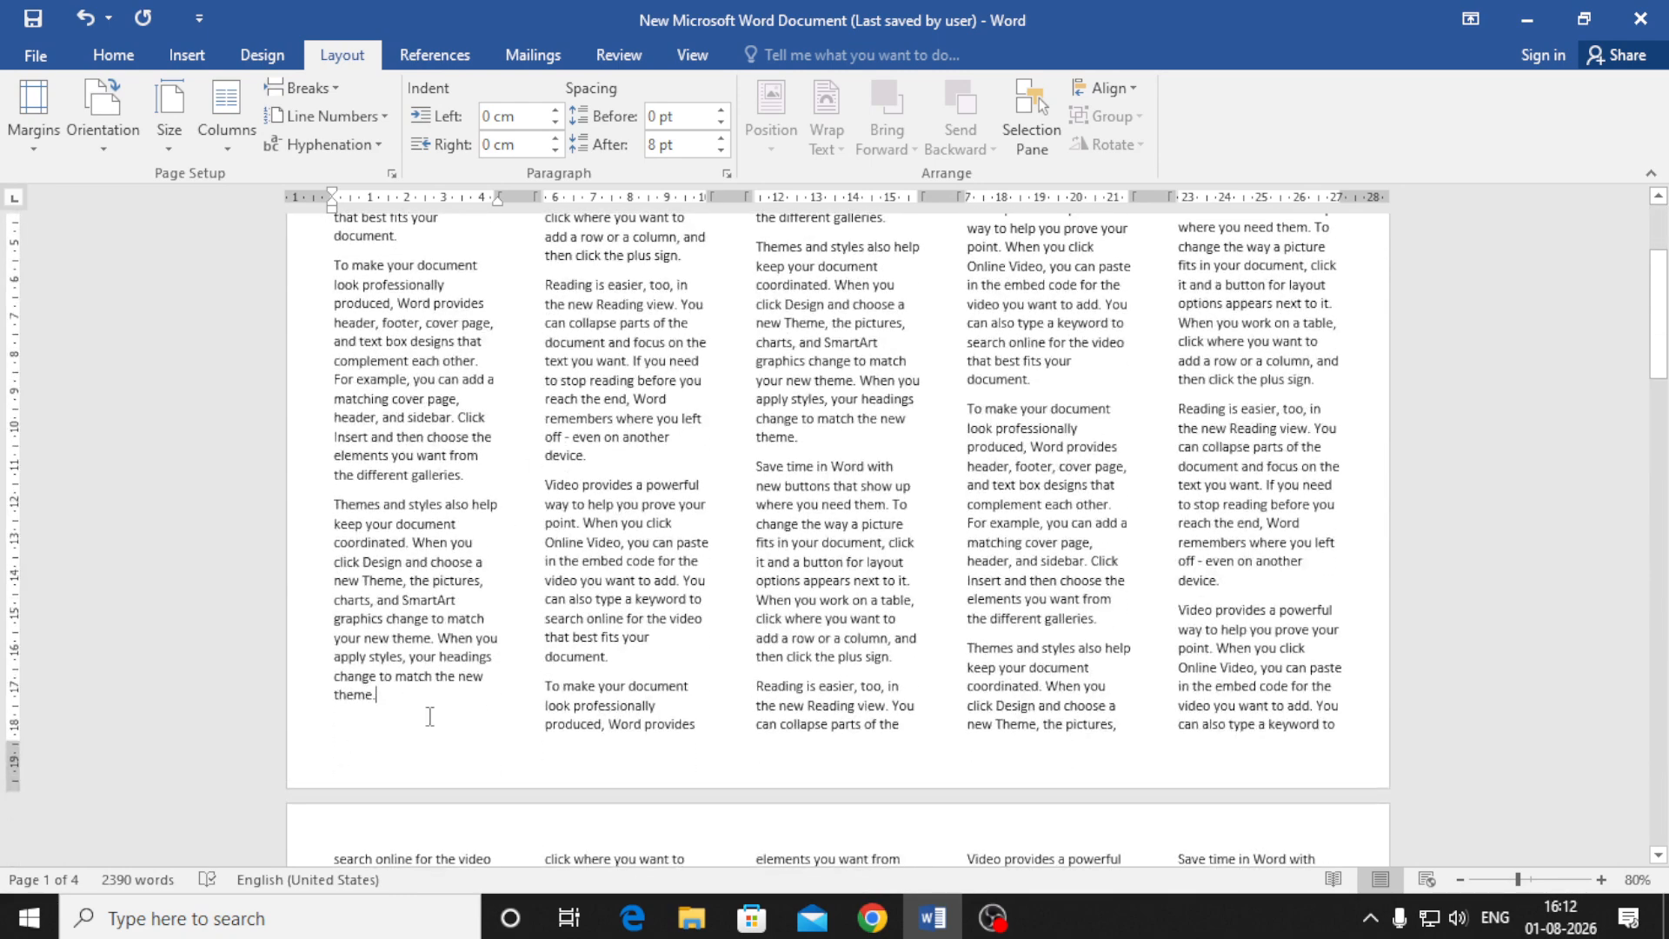
scroll(457, 744, "up", 5)
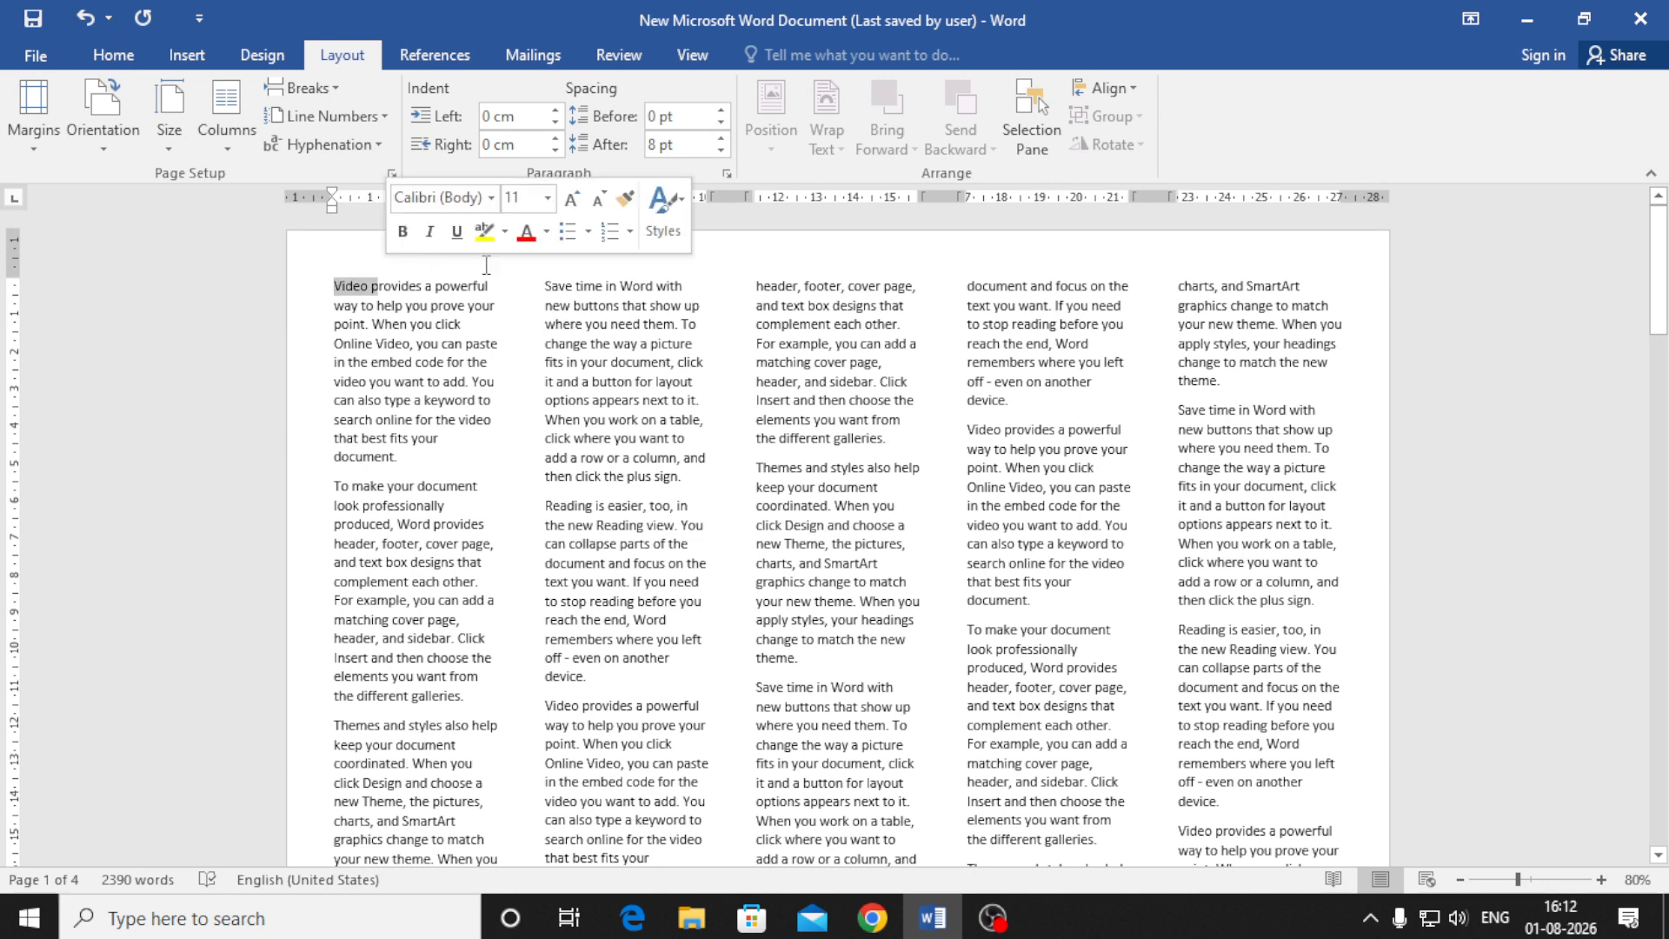
left_click_drag(335, 280, 379, 280)
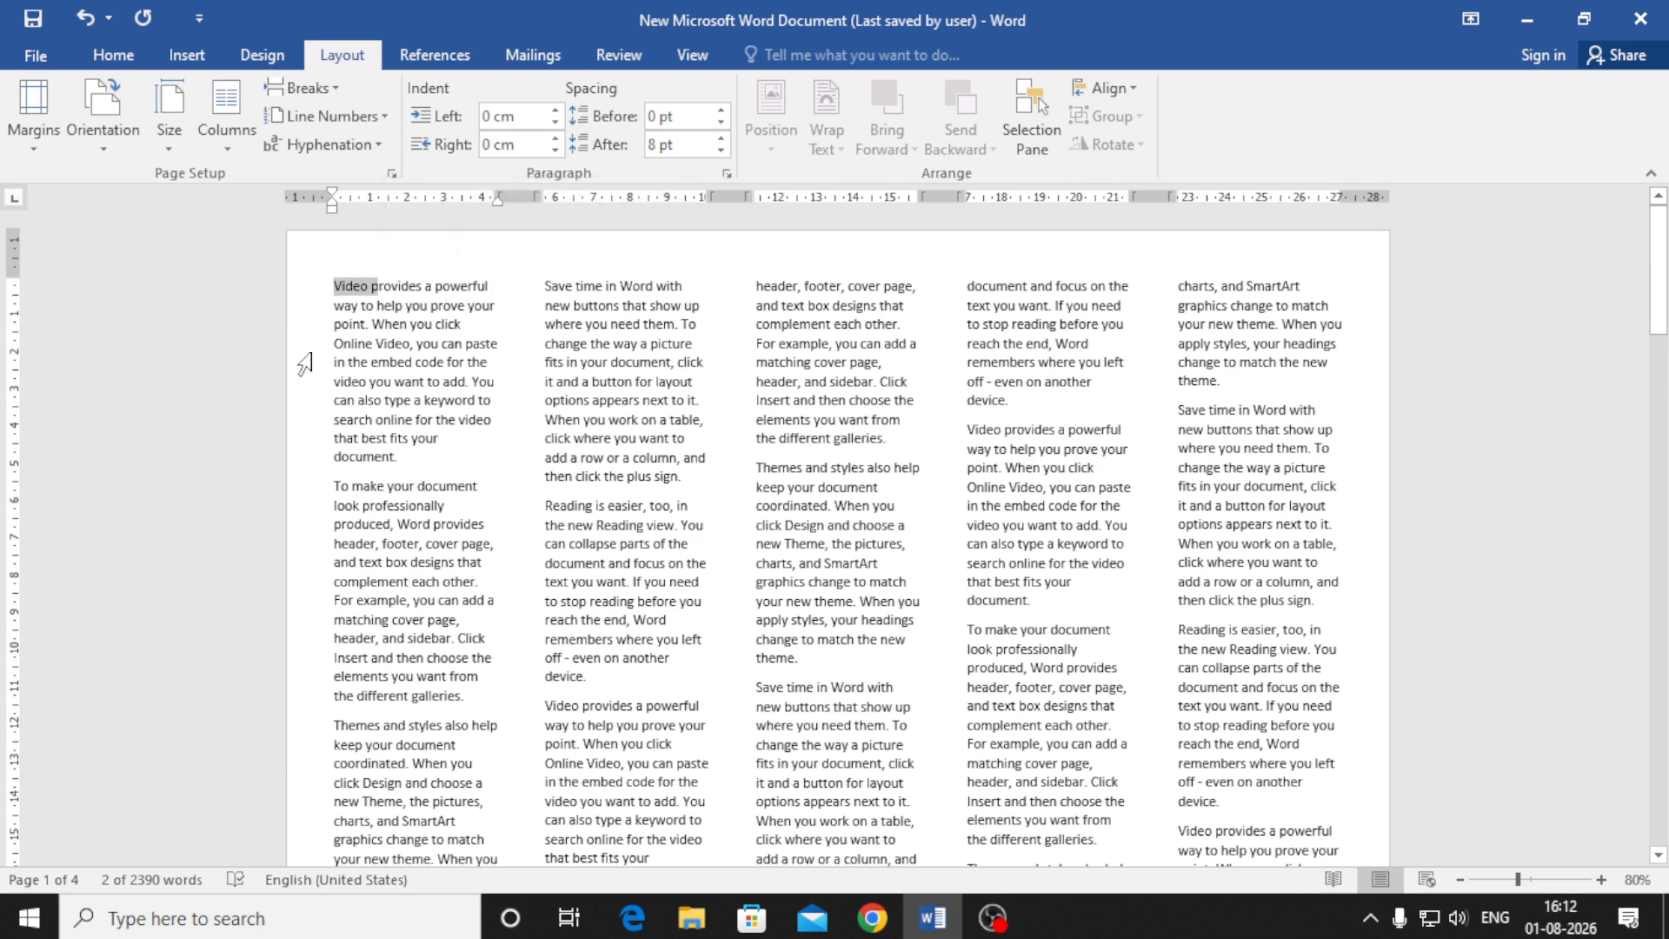
left_click(340, 317)
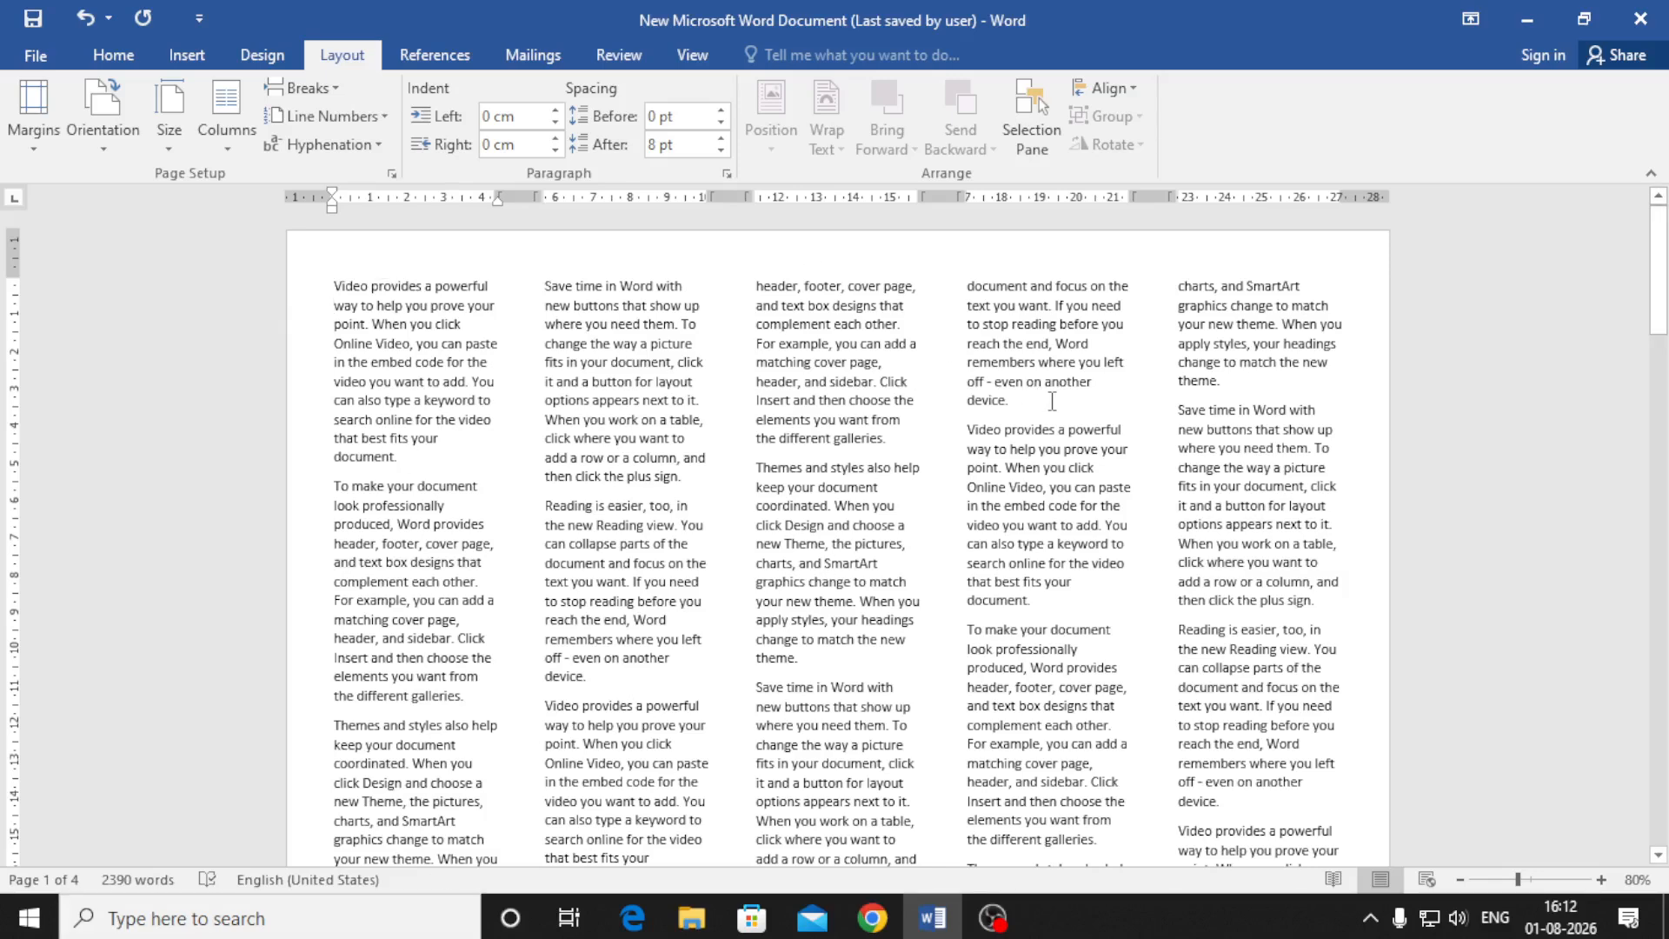
left_click(228, 149)
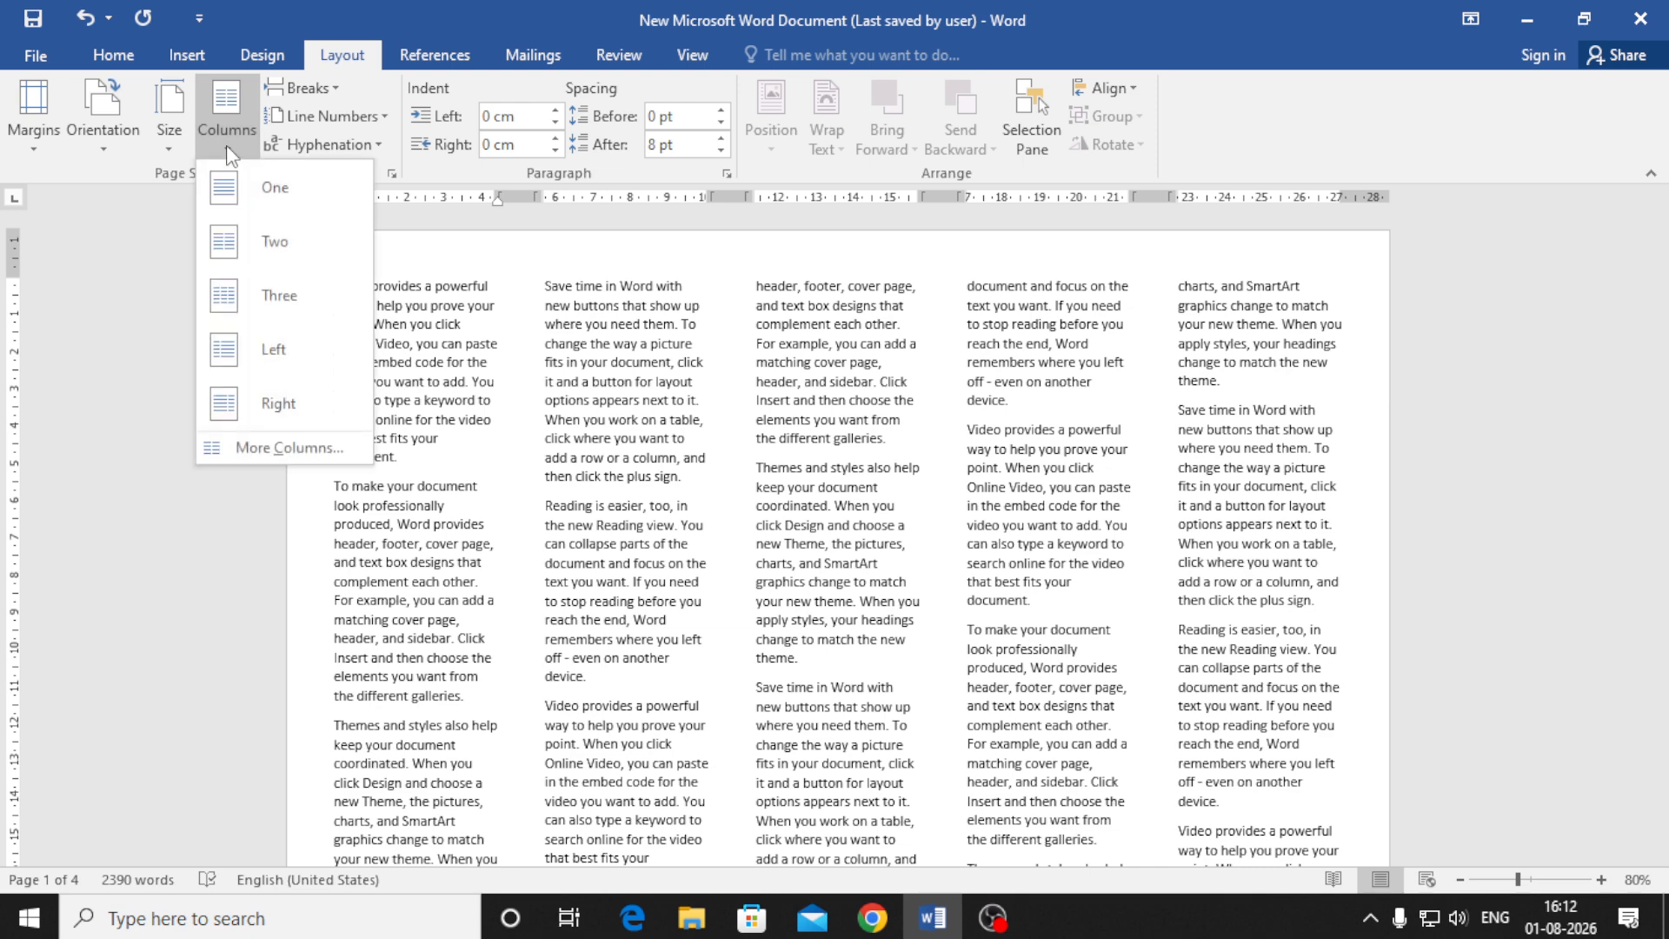
left_click(286, 357)
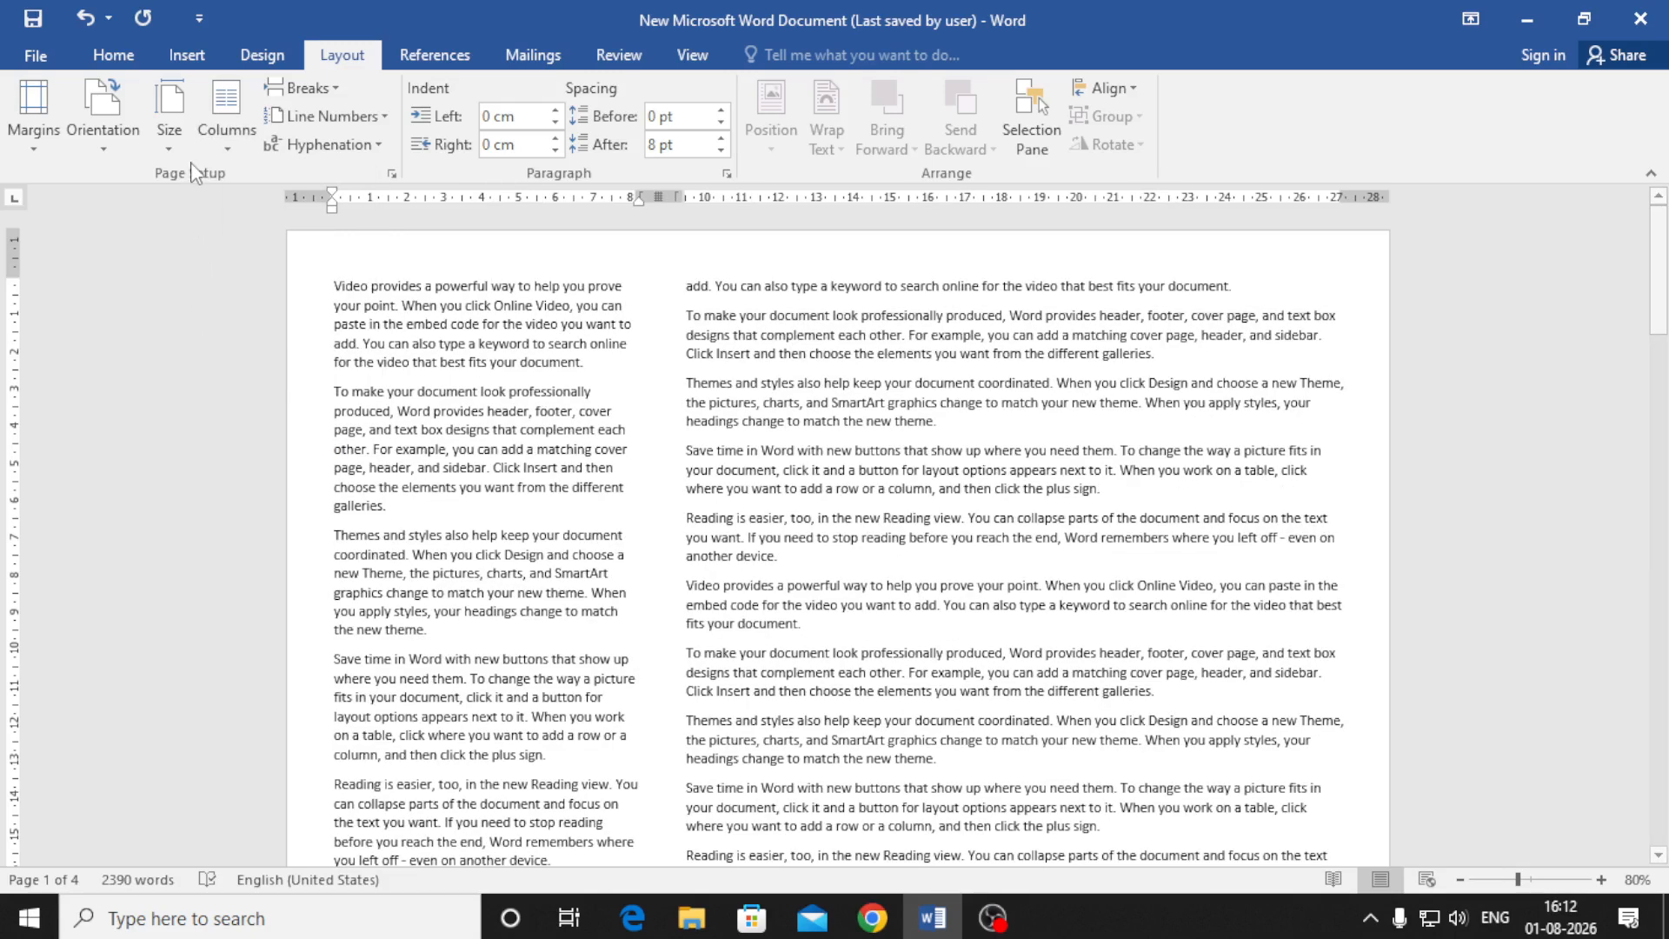
Apply the Right column layout, a wide left column beside a narrow right one
left_click(217, 144)
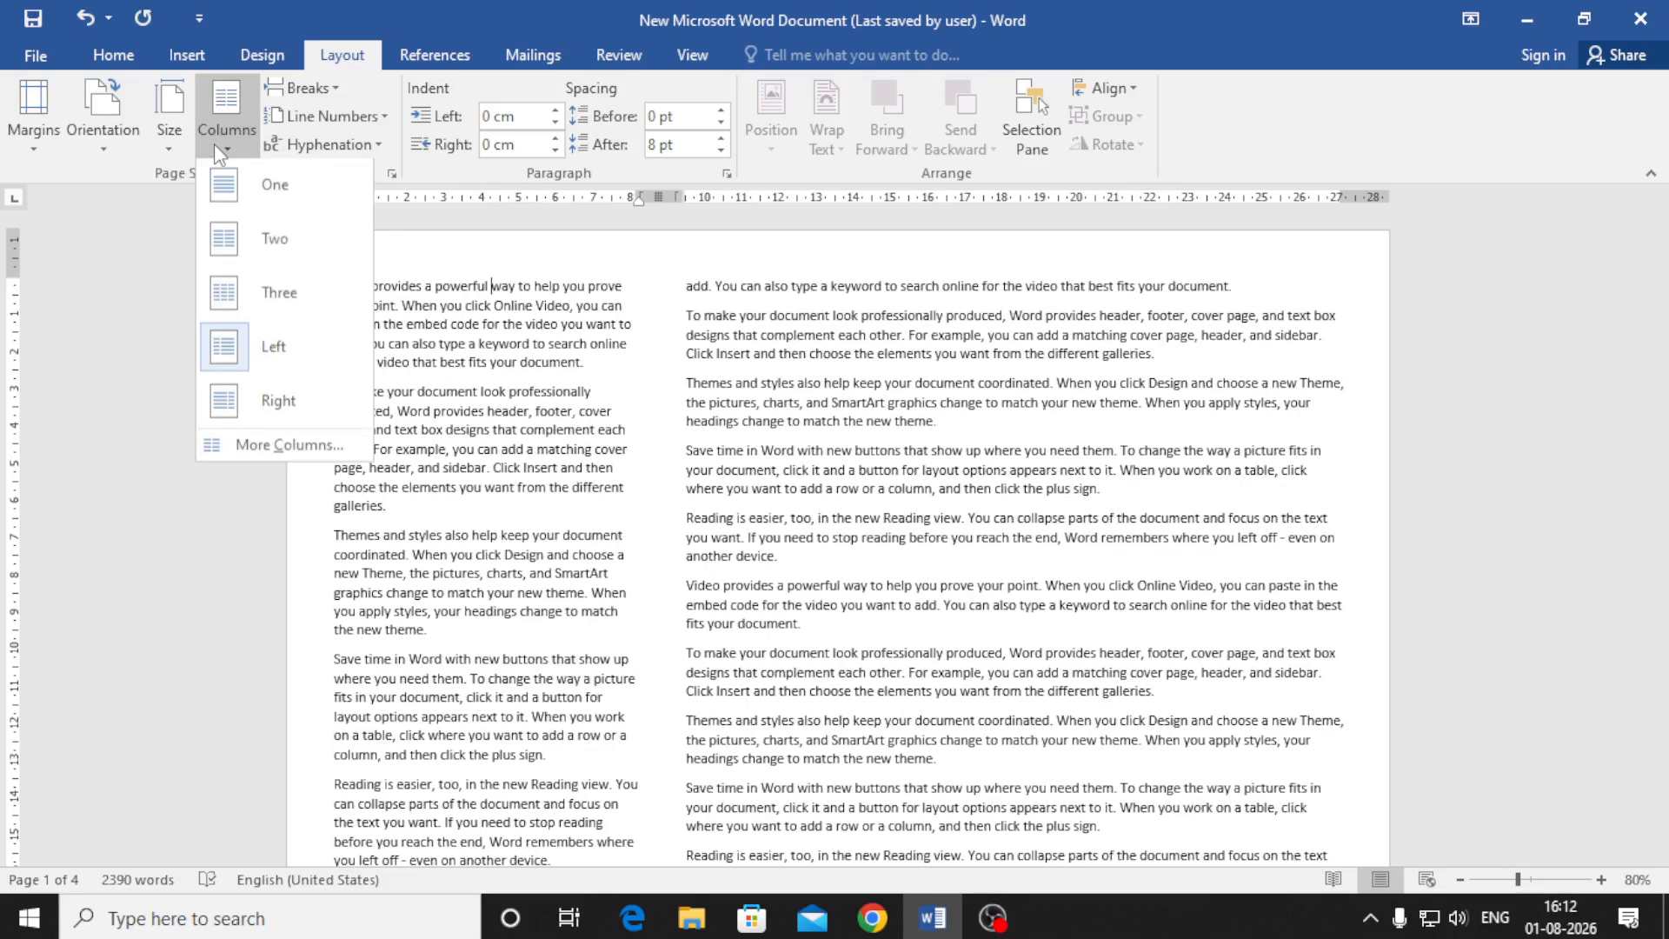
left_click(289, 393)
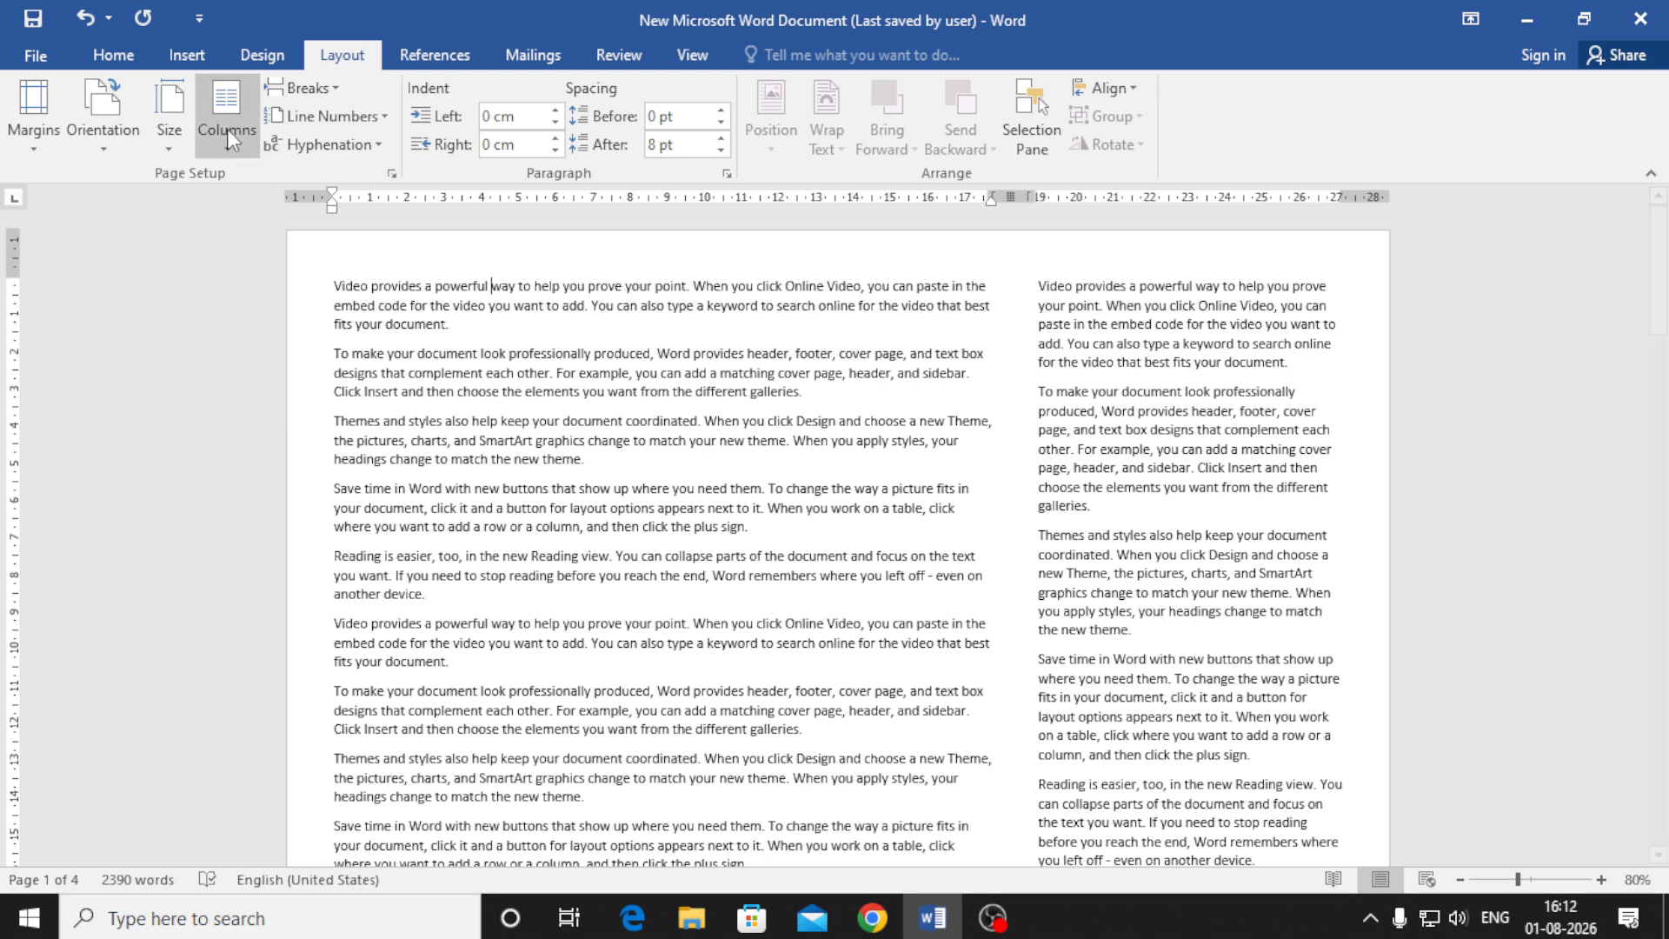
left_click(334, 96)
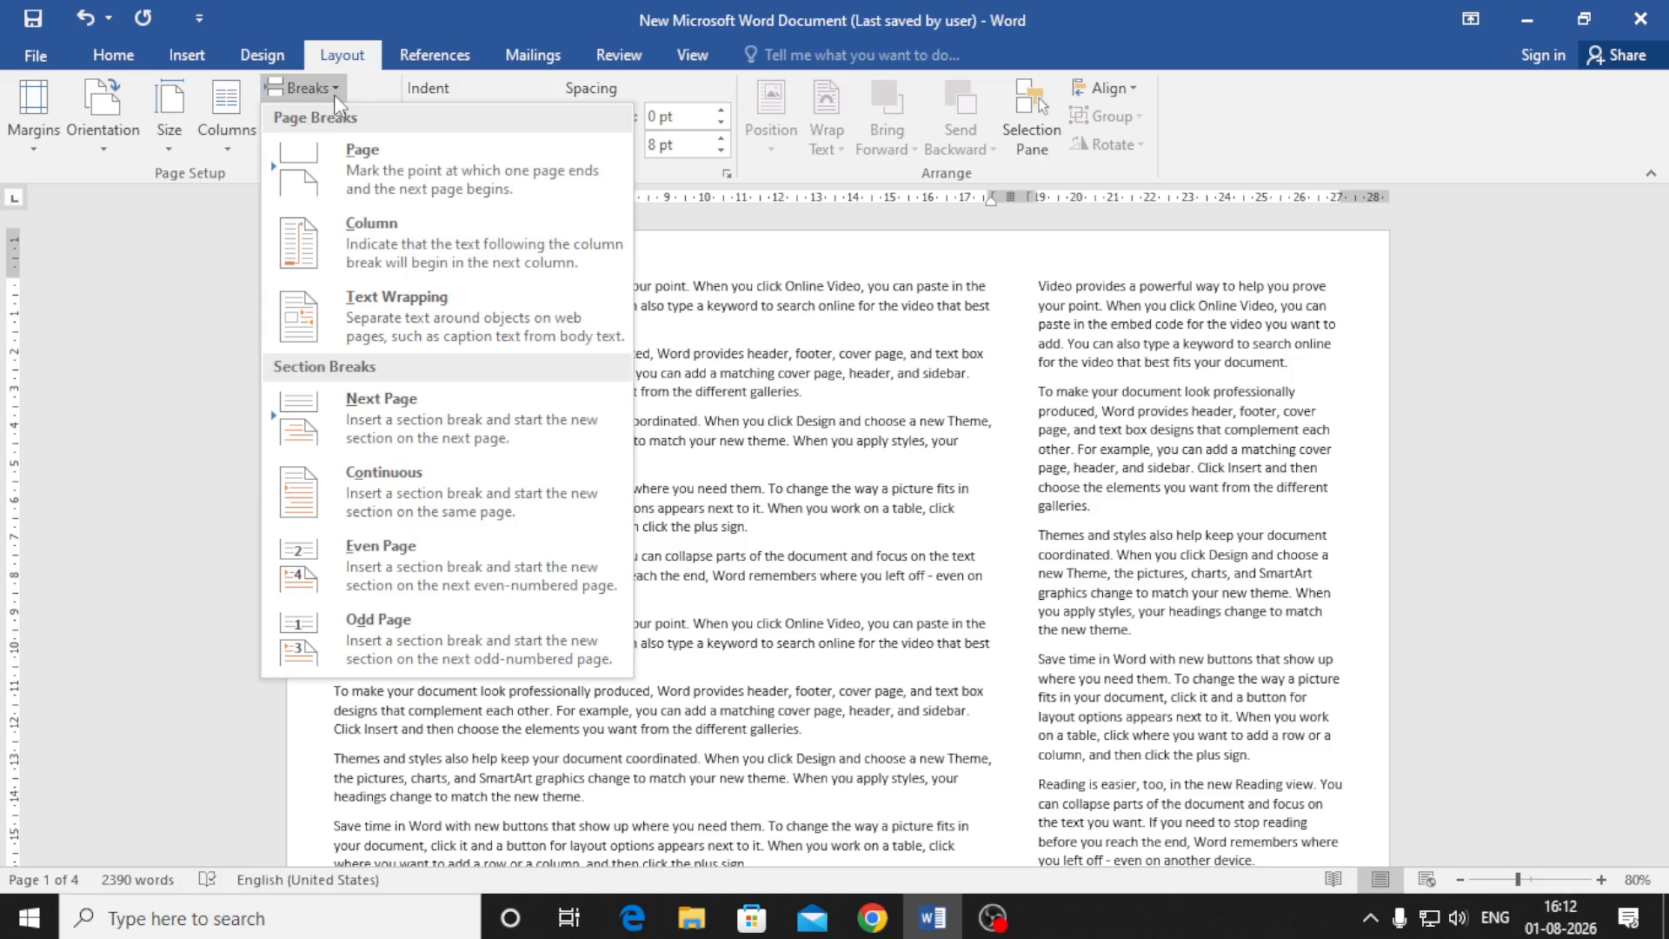
left_click(386, 180)
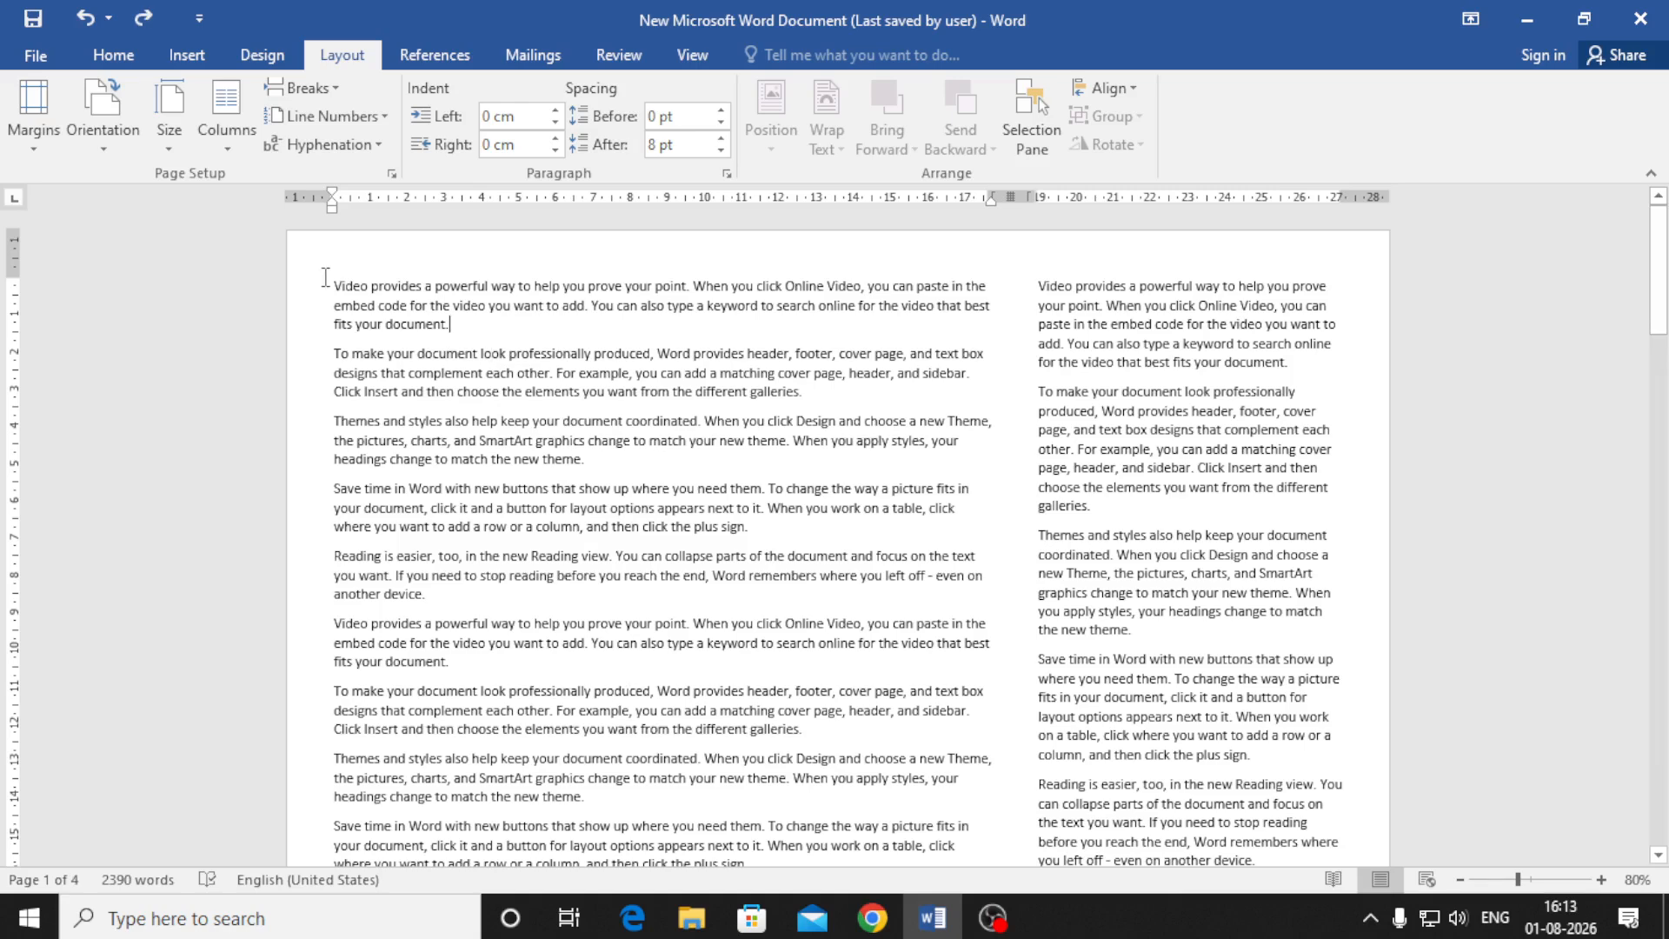
Turn on continuous line numbering throughout the document
left_click(336, 143)
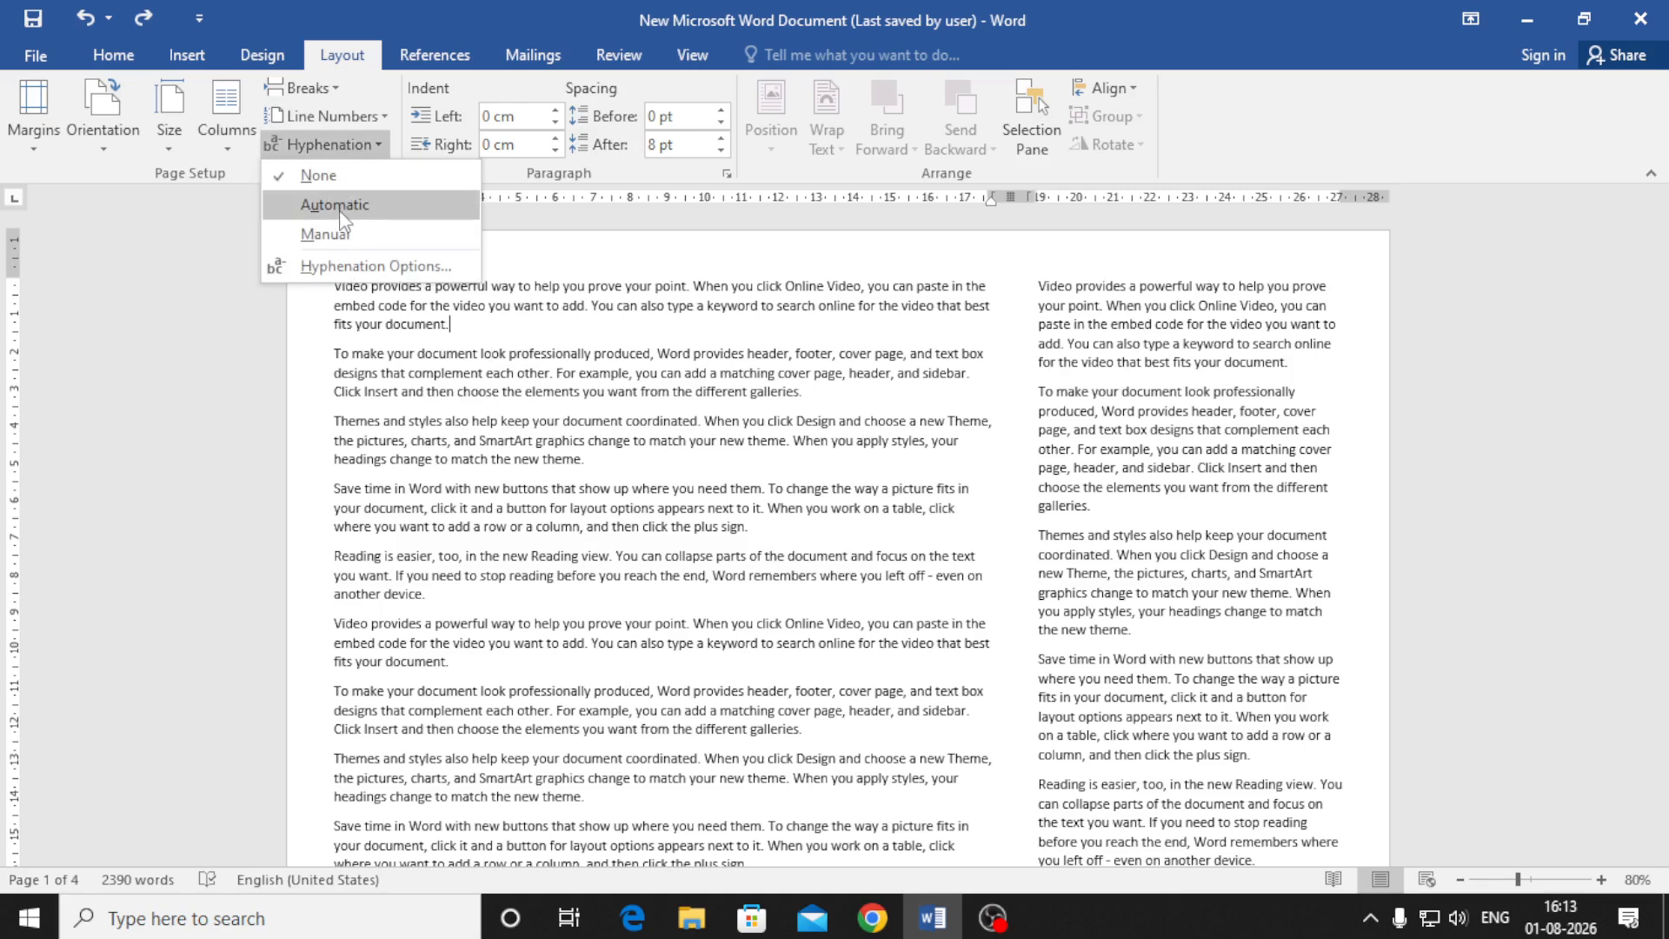
left_click(327, 115)
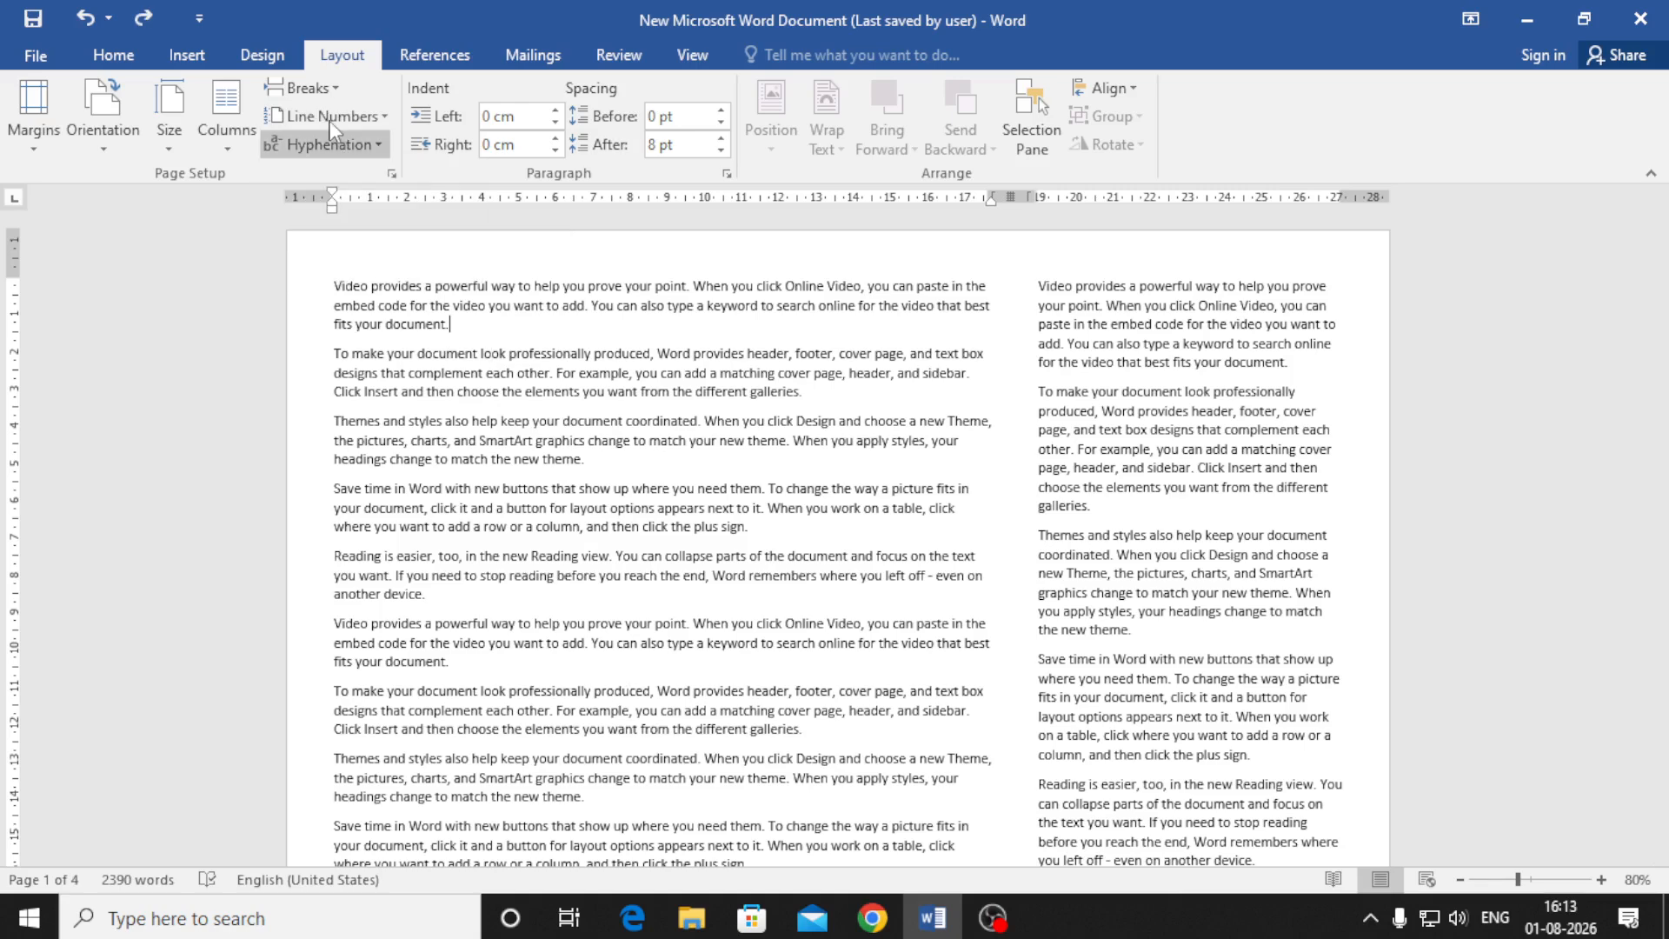
left_click(326, 175)
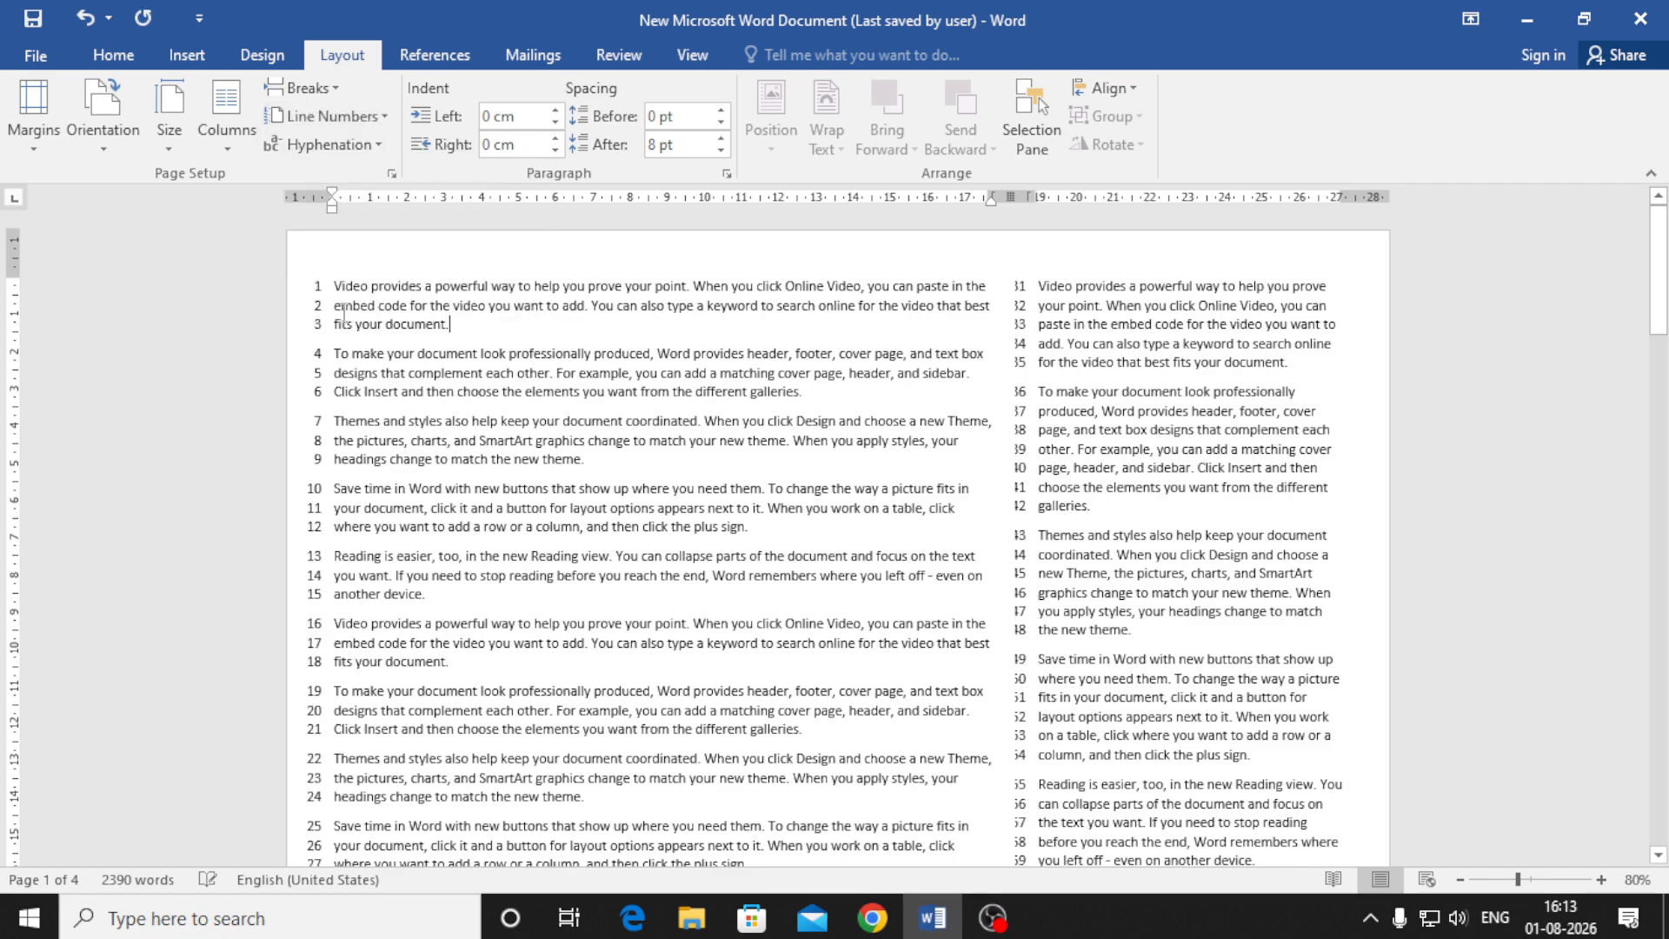
Pull the first paragraph's right indent in to 0.69 cm
scroll(661, 505, "down", 2)
scroll(837, 637, "down", 8)
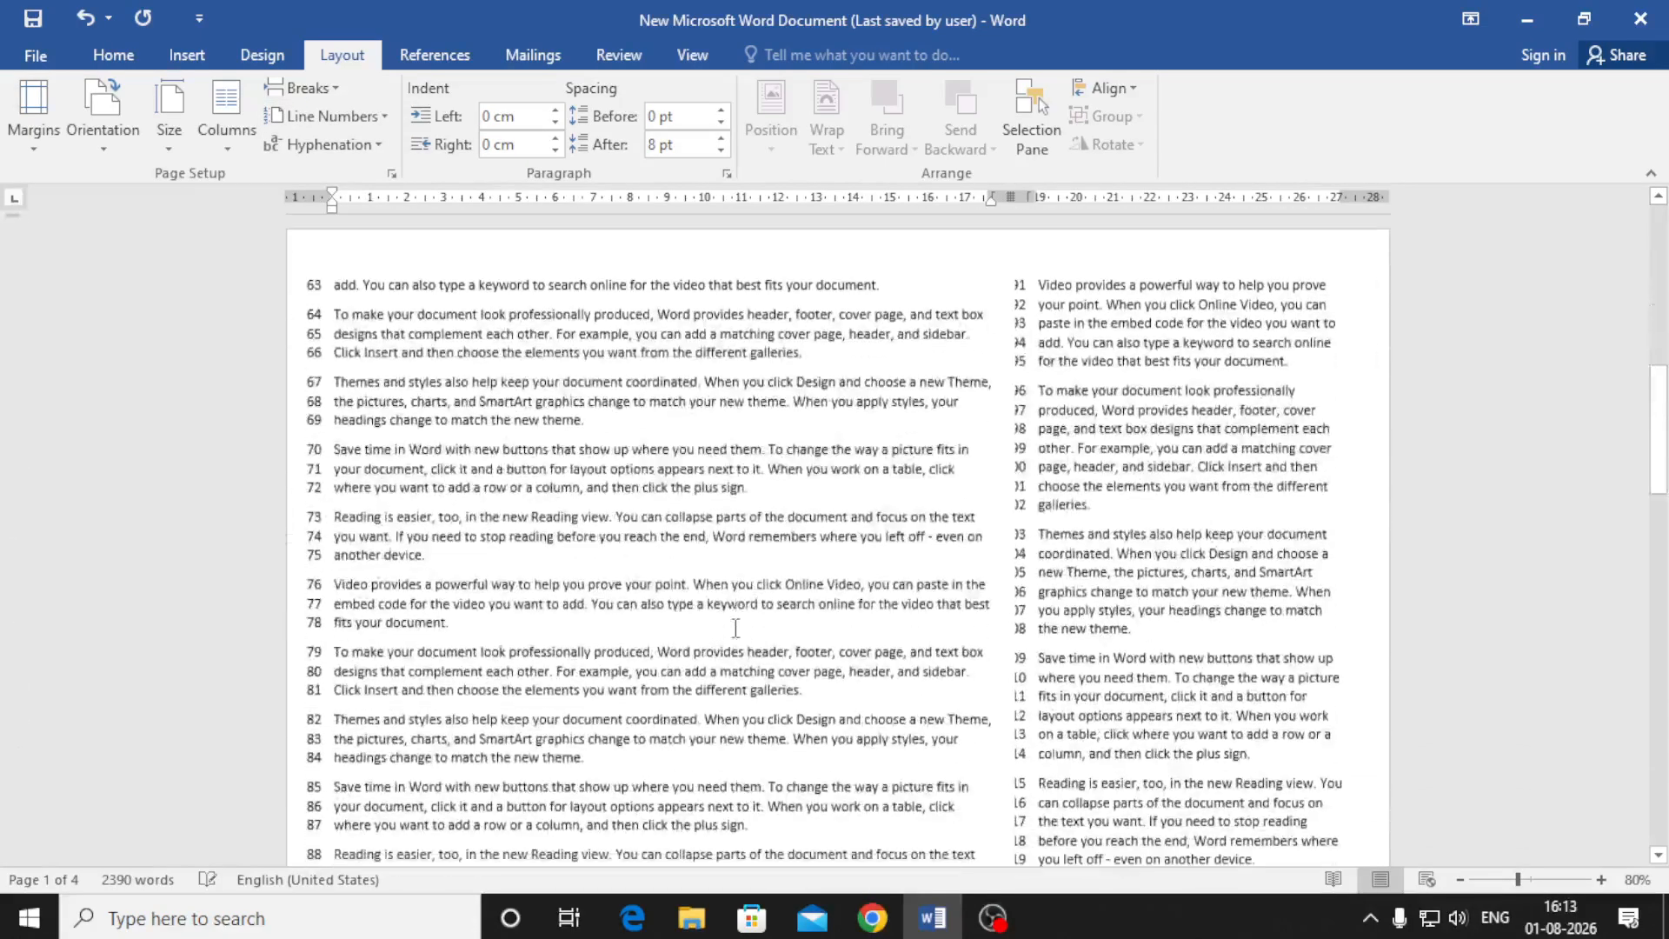
scroll(837, 638, "down", 2)
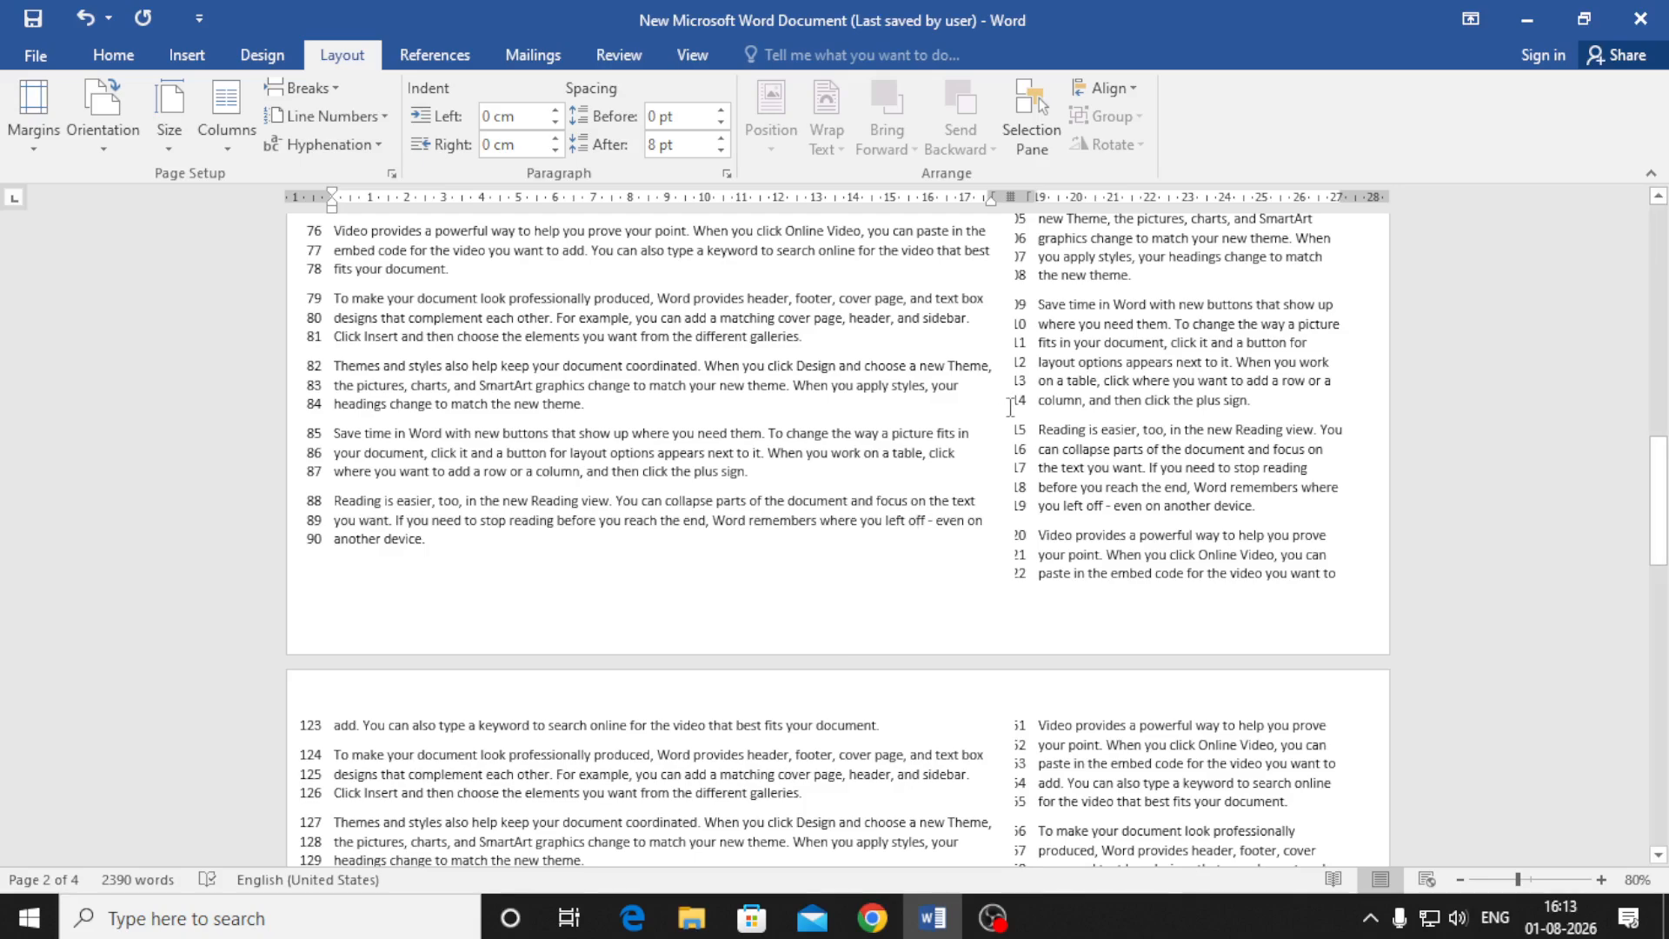
mouse_move(991, 198)
left_mouse_down()
mouse_move(965, 198)
mouse_move(1047, 198)
left_mouse_up()
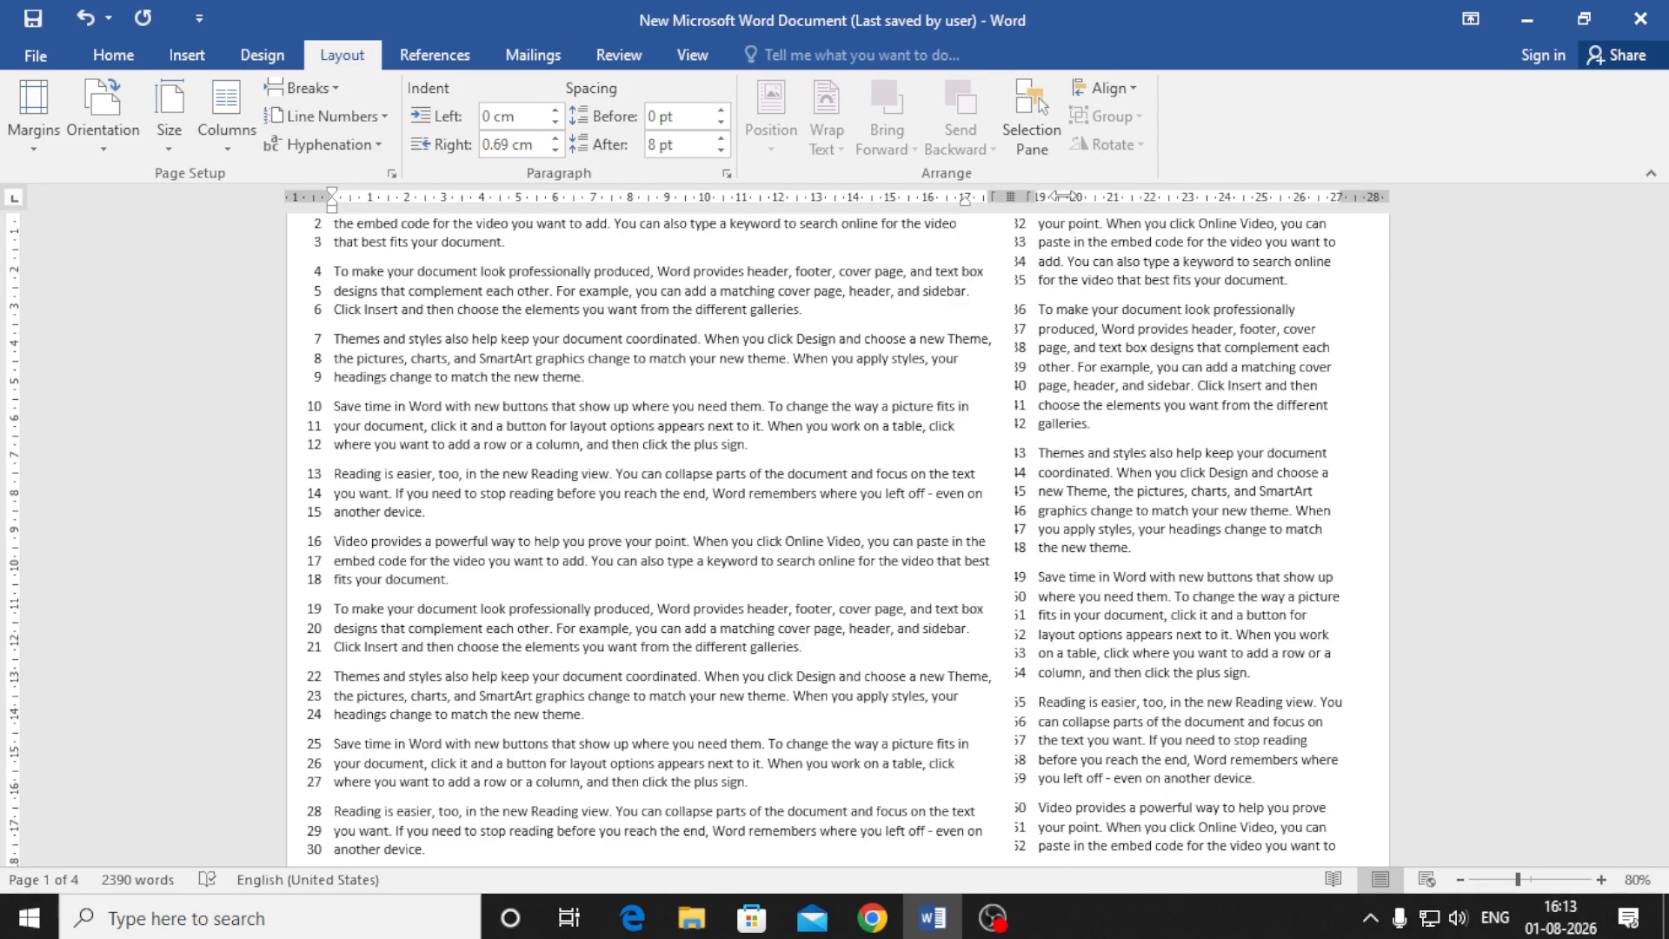
Increase the spacing after the first paragraph to 12 pt
left_click(1039, 281)
scroll(1039, 311, "up", 2)
left_click(985, 315)
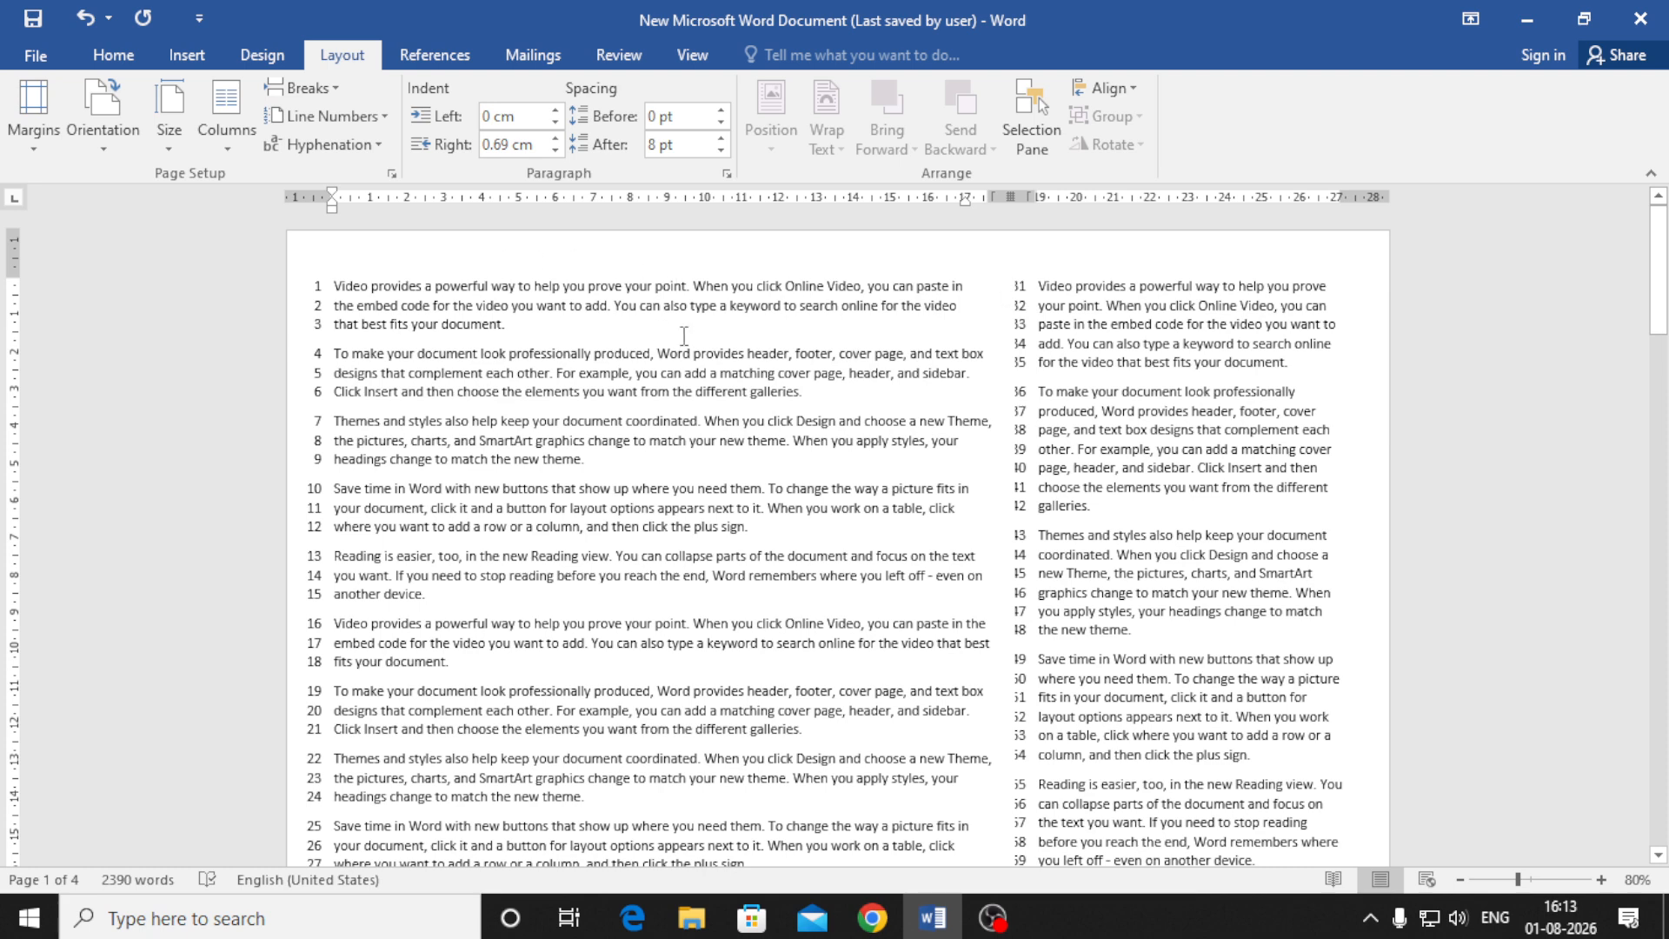
left_click(720, 138)
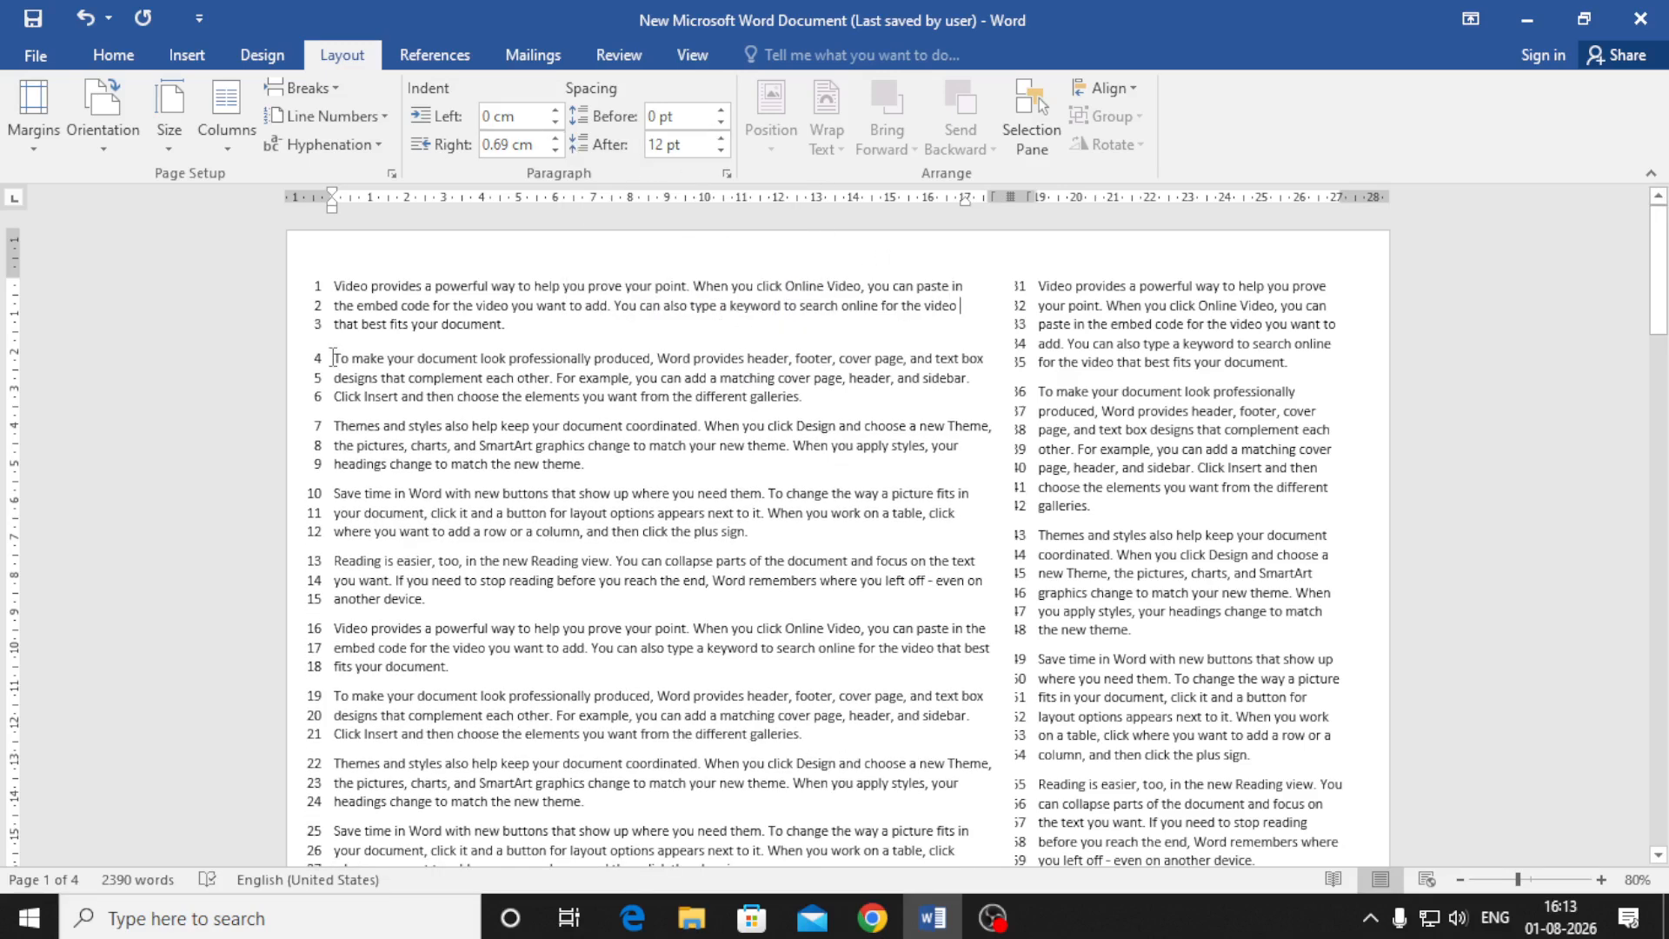
Switch the sample text to a four-column layout via More Columns
left_click(226, 128)
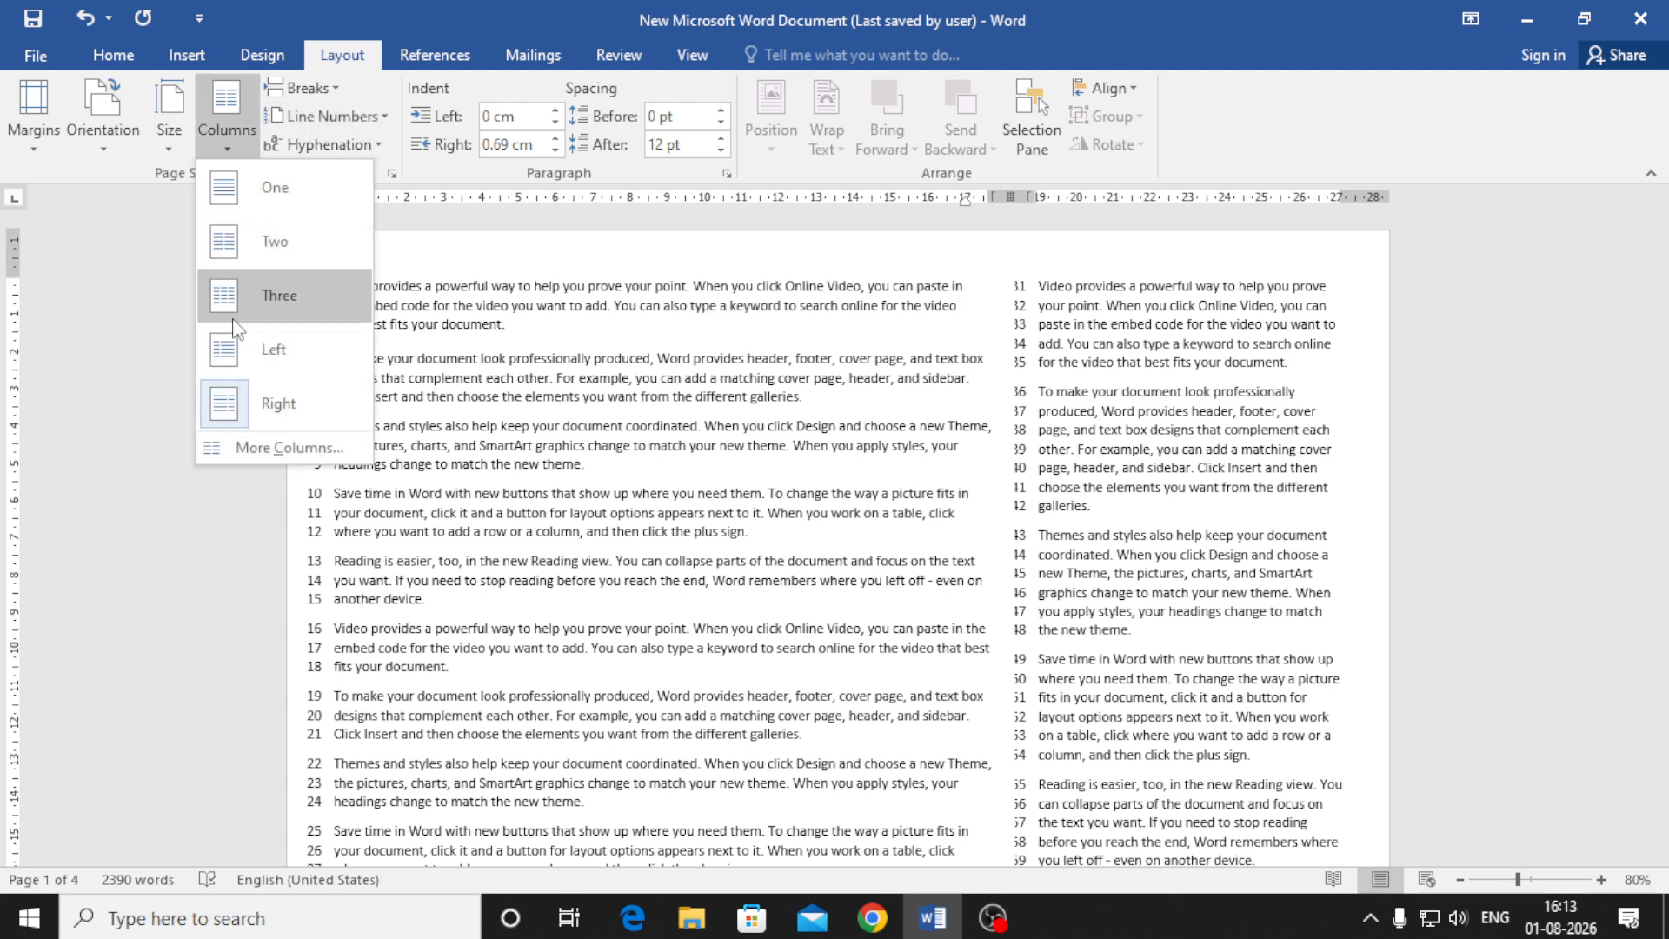
left_click(281, 446)
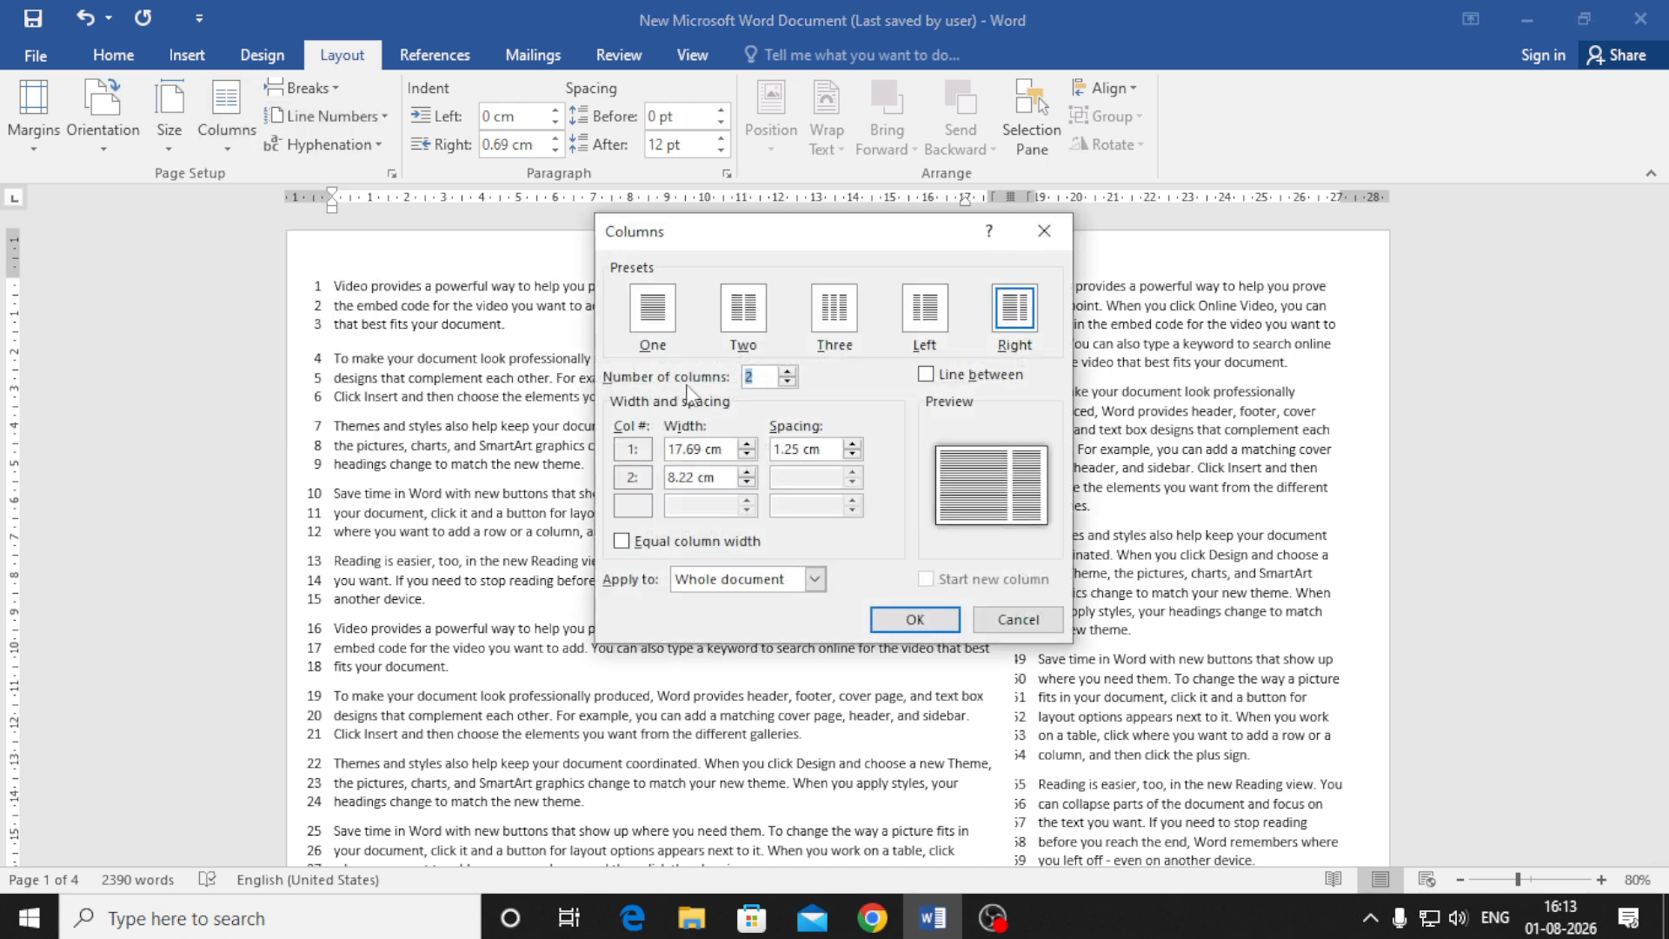
left_click(787, 370)
left_click(788, 370)
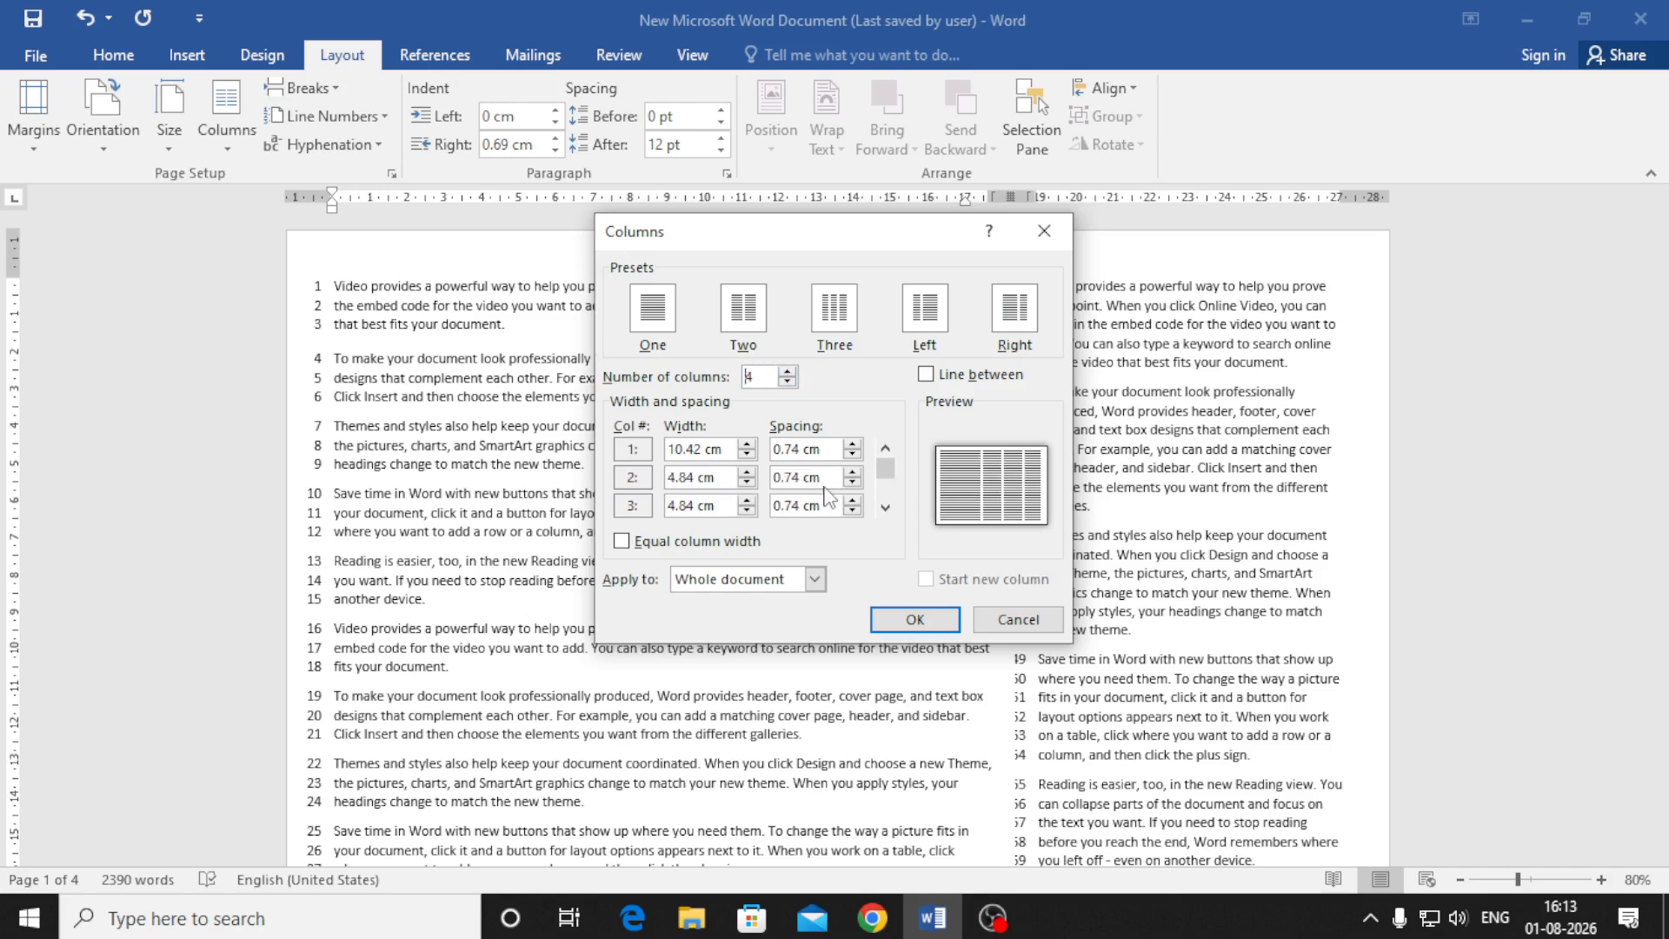
left_click(915, 619)
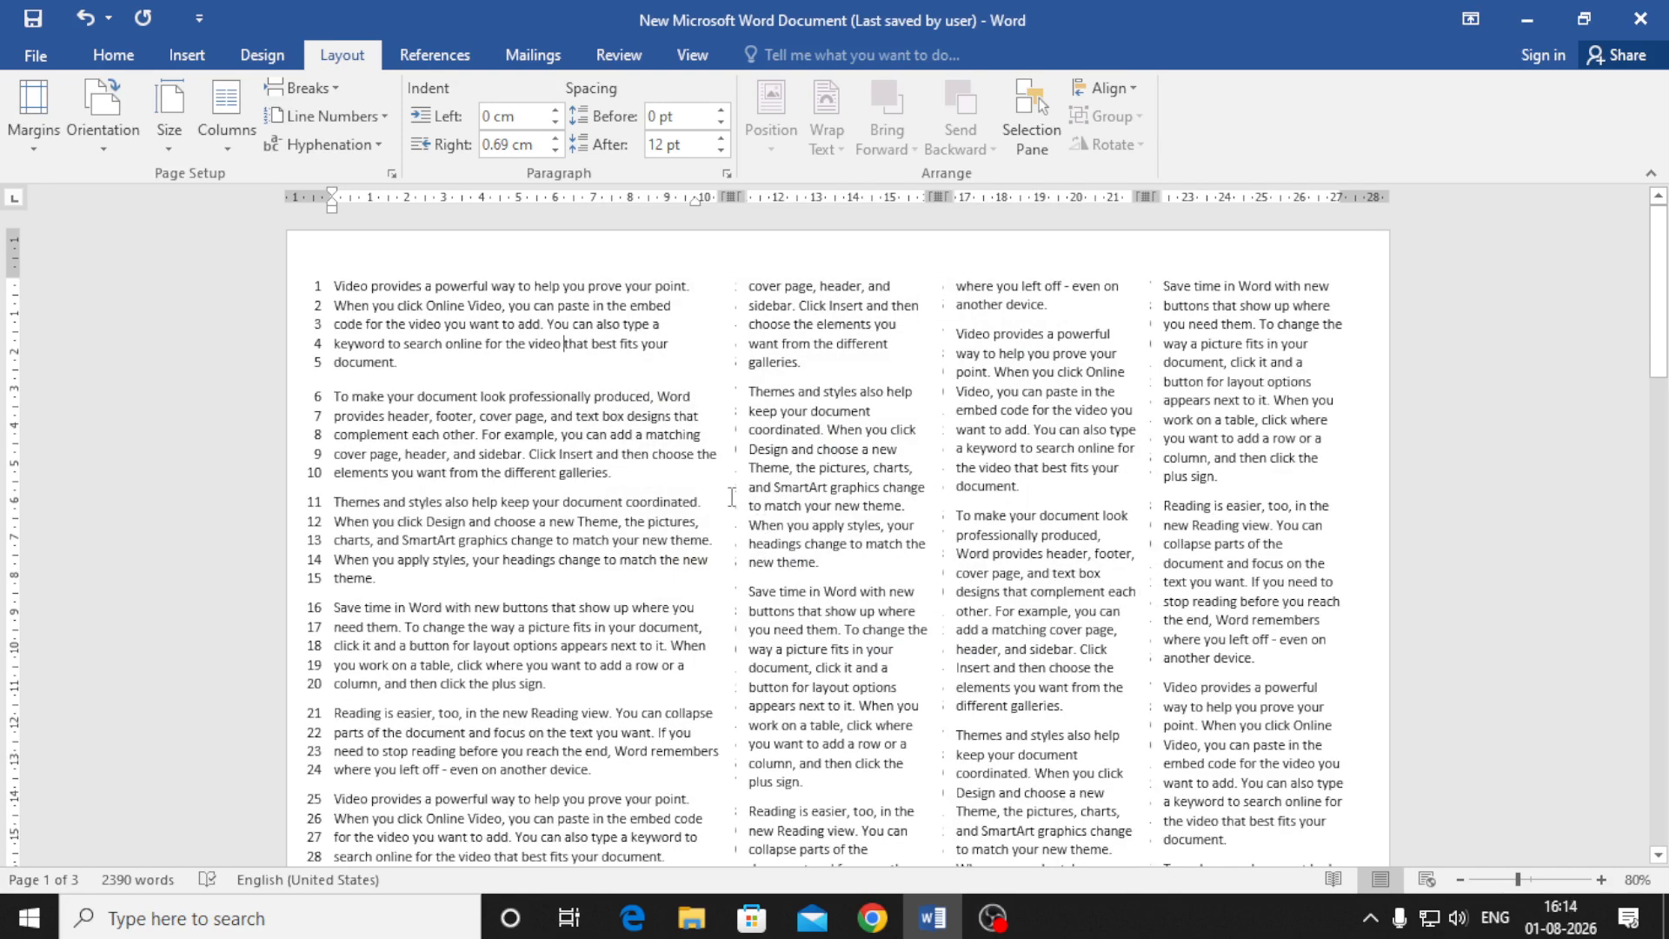
Return the text to the Right preset: a wide left column and a narrow right column
left_click(321, 148)
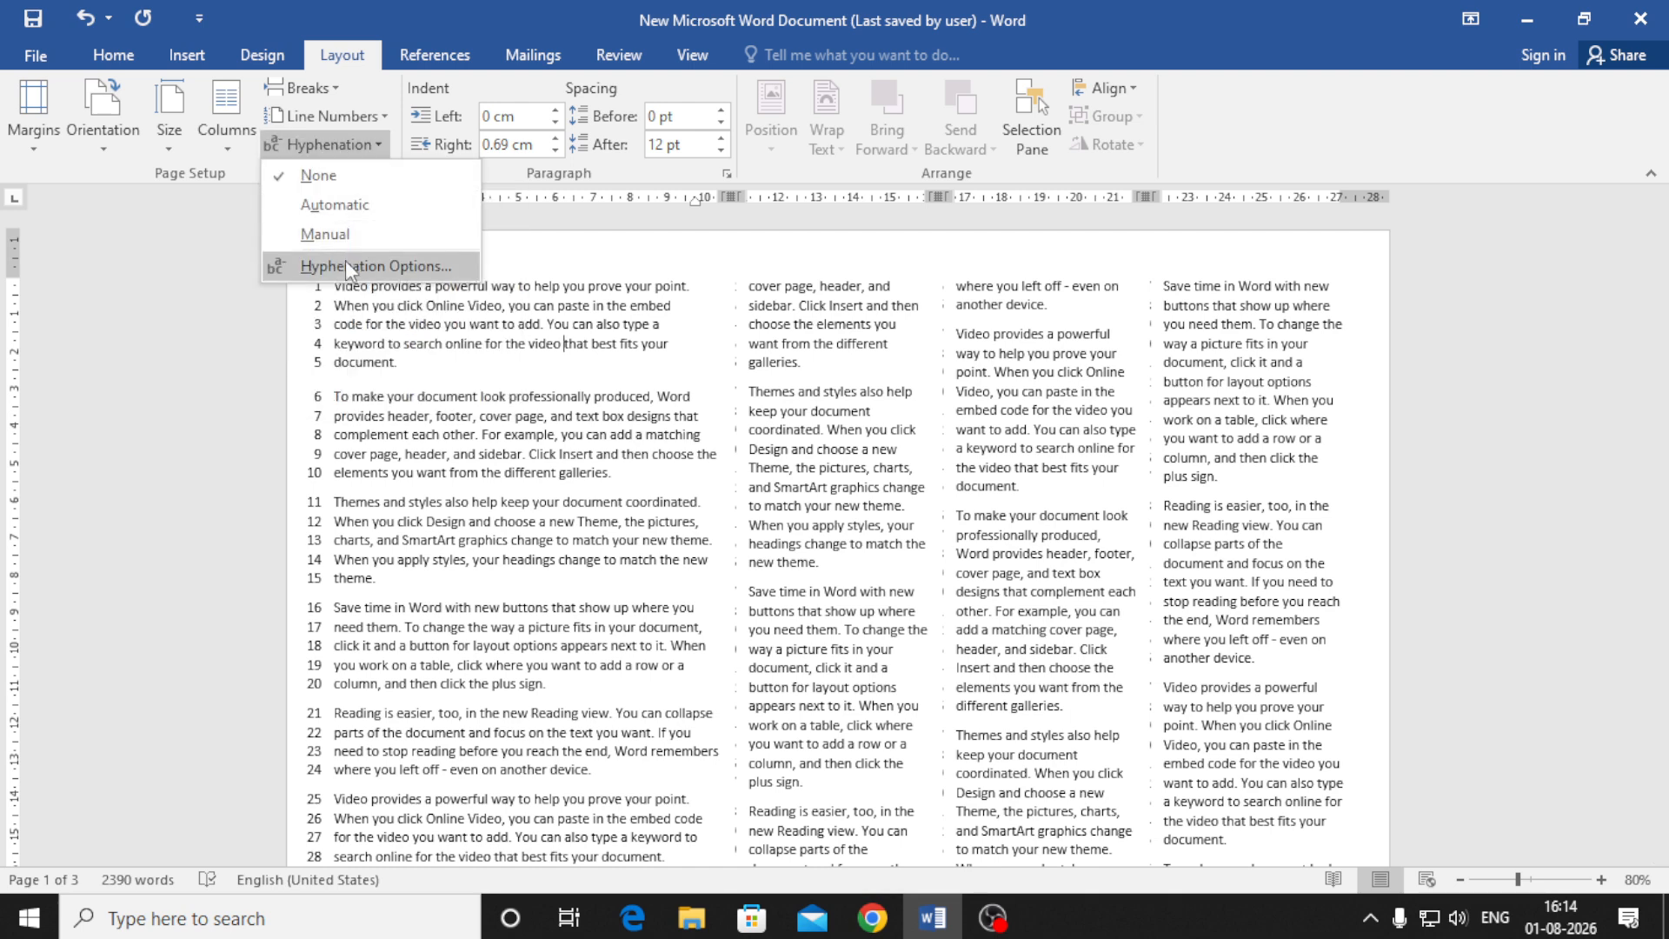
left_click(229, 146)
left_click(278, 447)
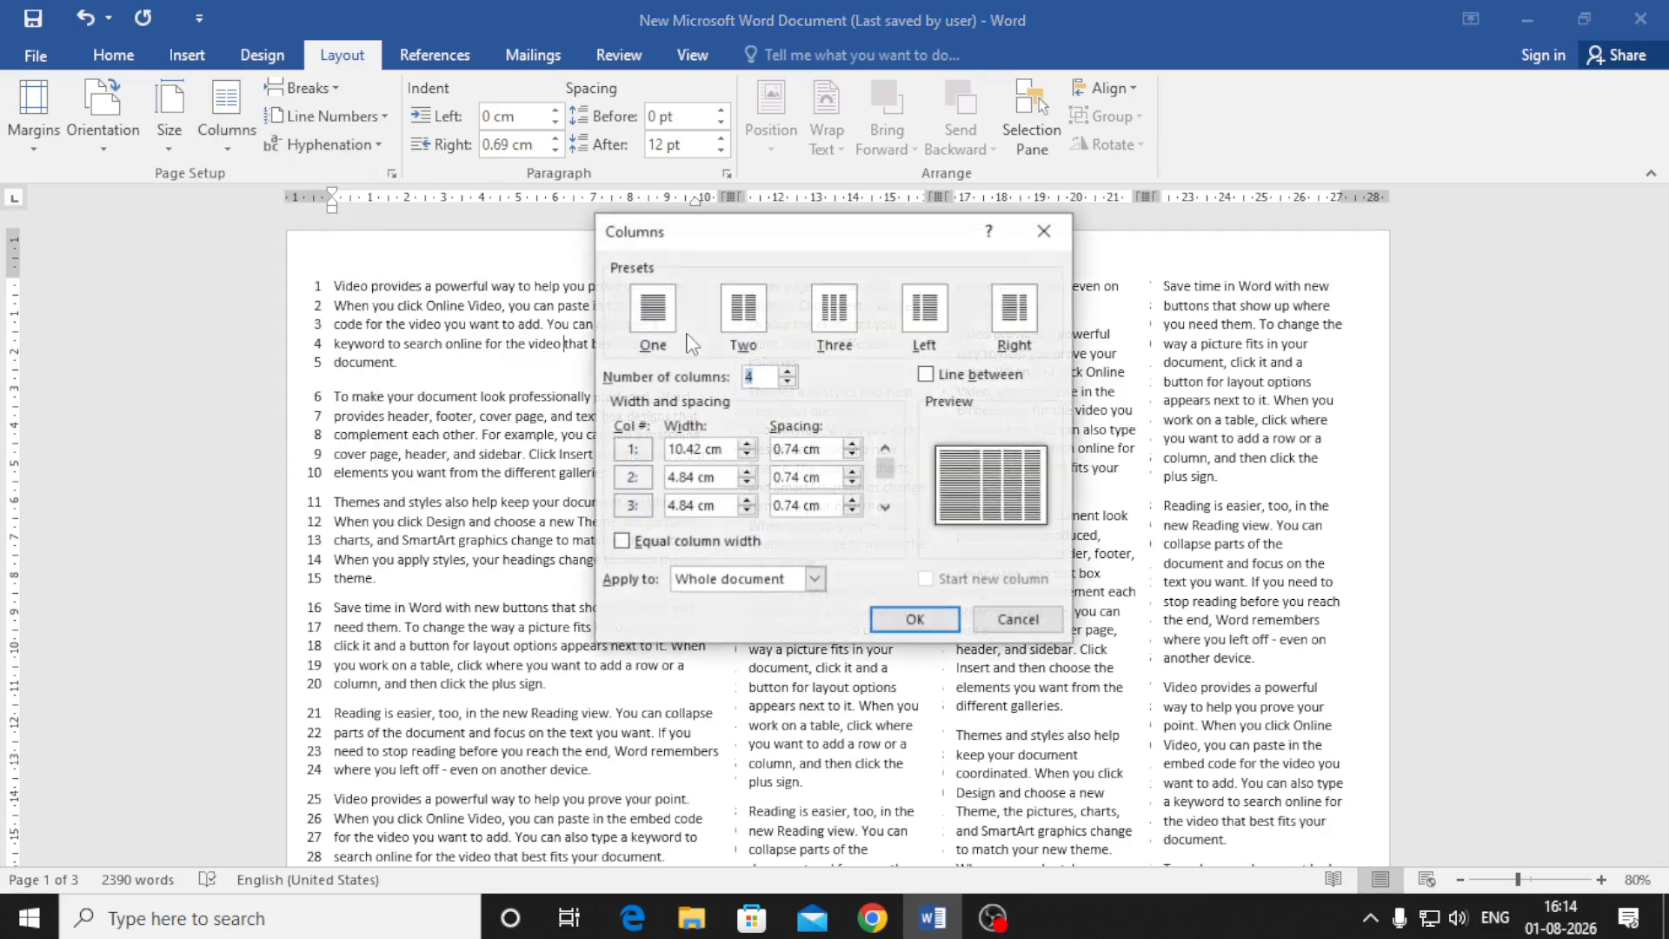
left_click(1014, 307)
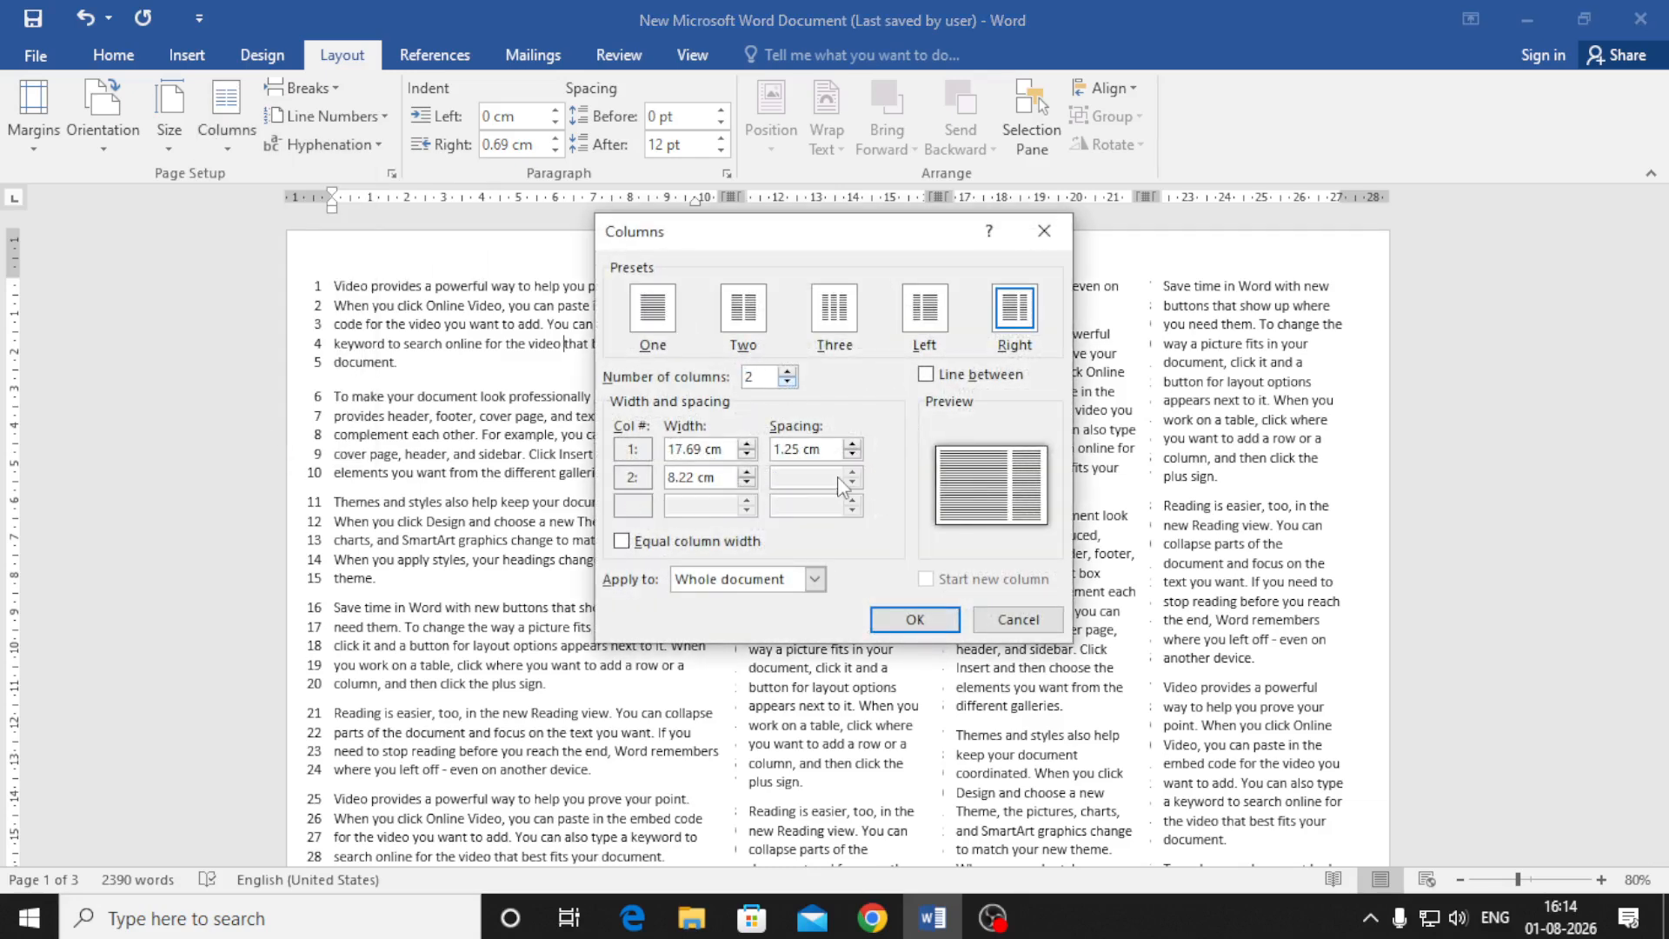
left_click(915, 619)
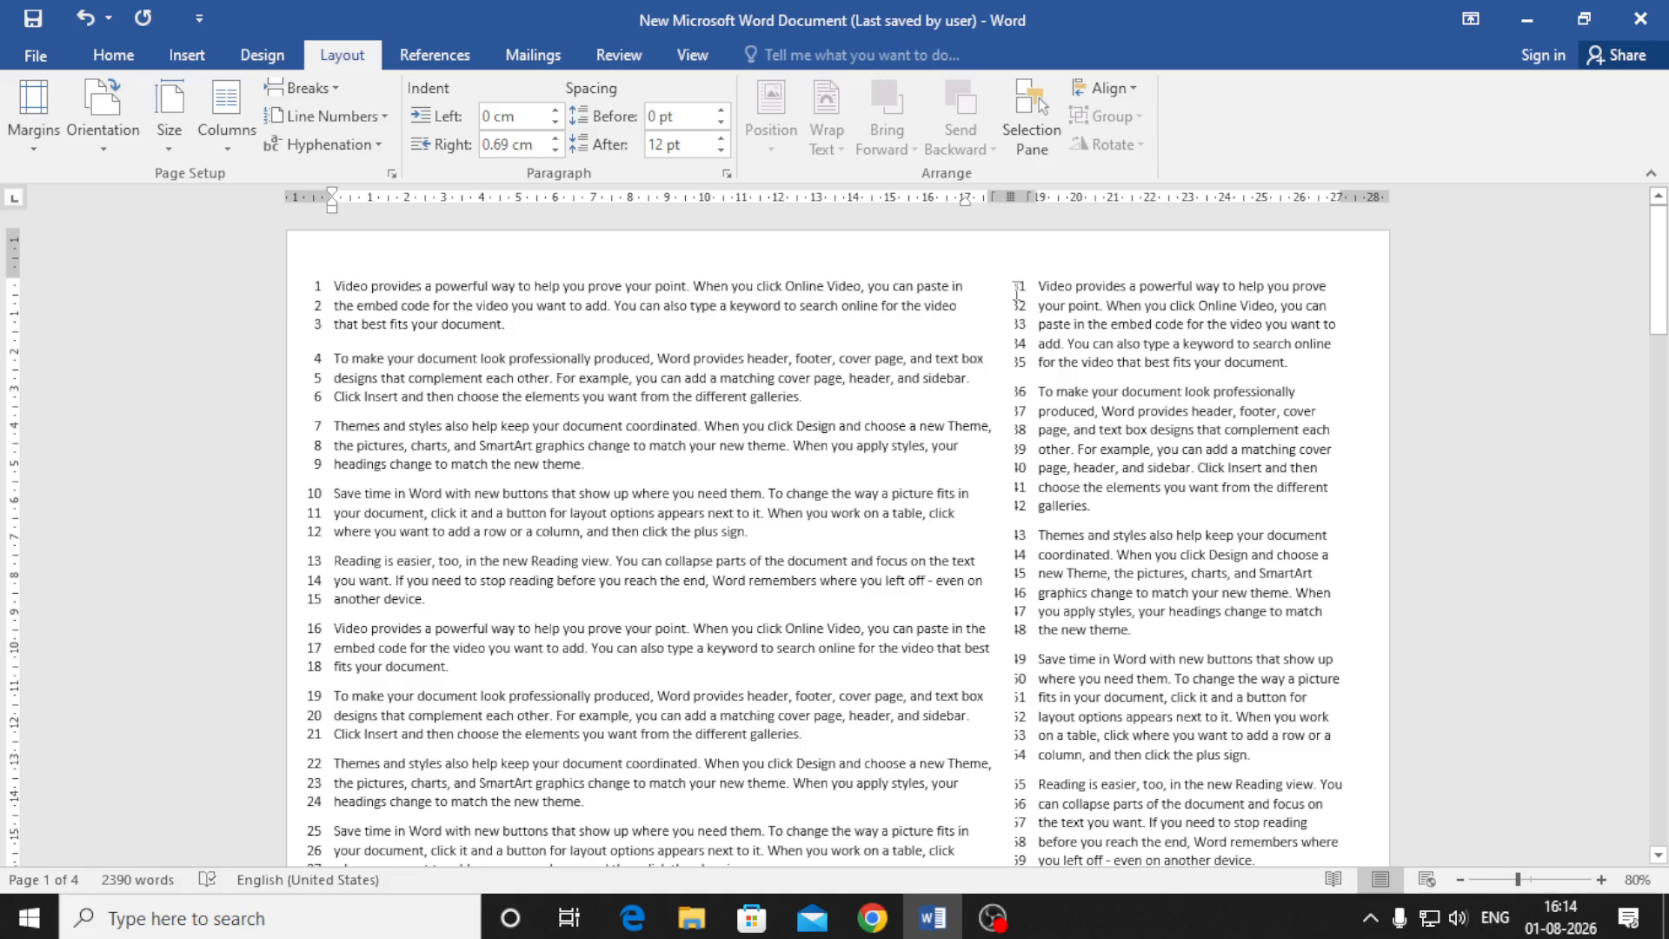
Widen the column spacing to 1.6 cm, narrowing the right column to 7.87 cm
left_click_drag(1035, 199, 1066, 203)
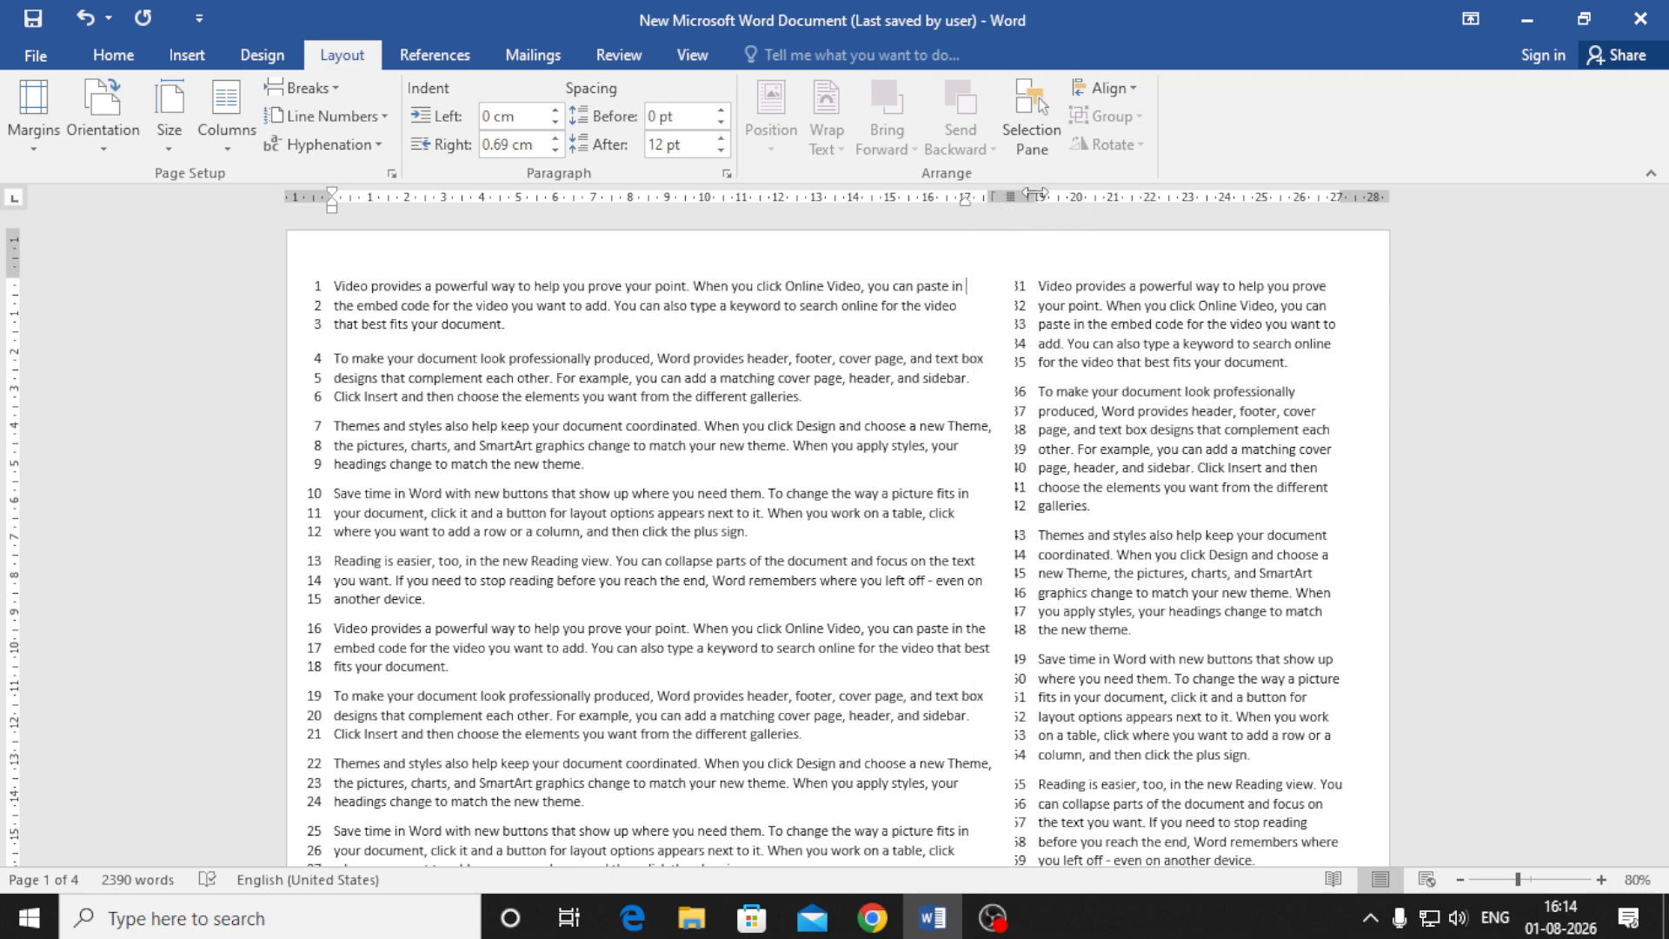
scroll(1092, 537, "down", 6)
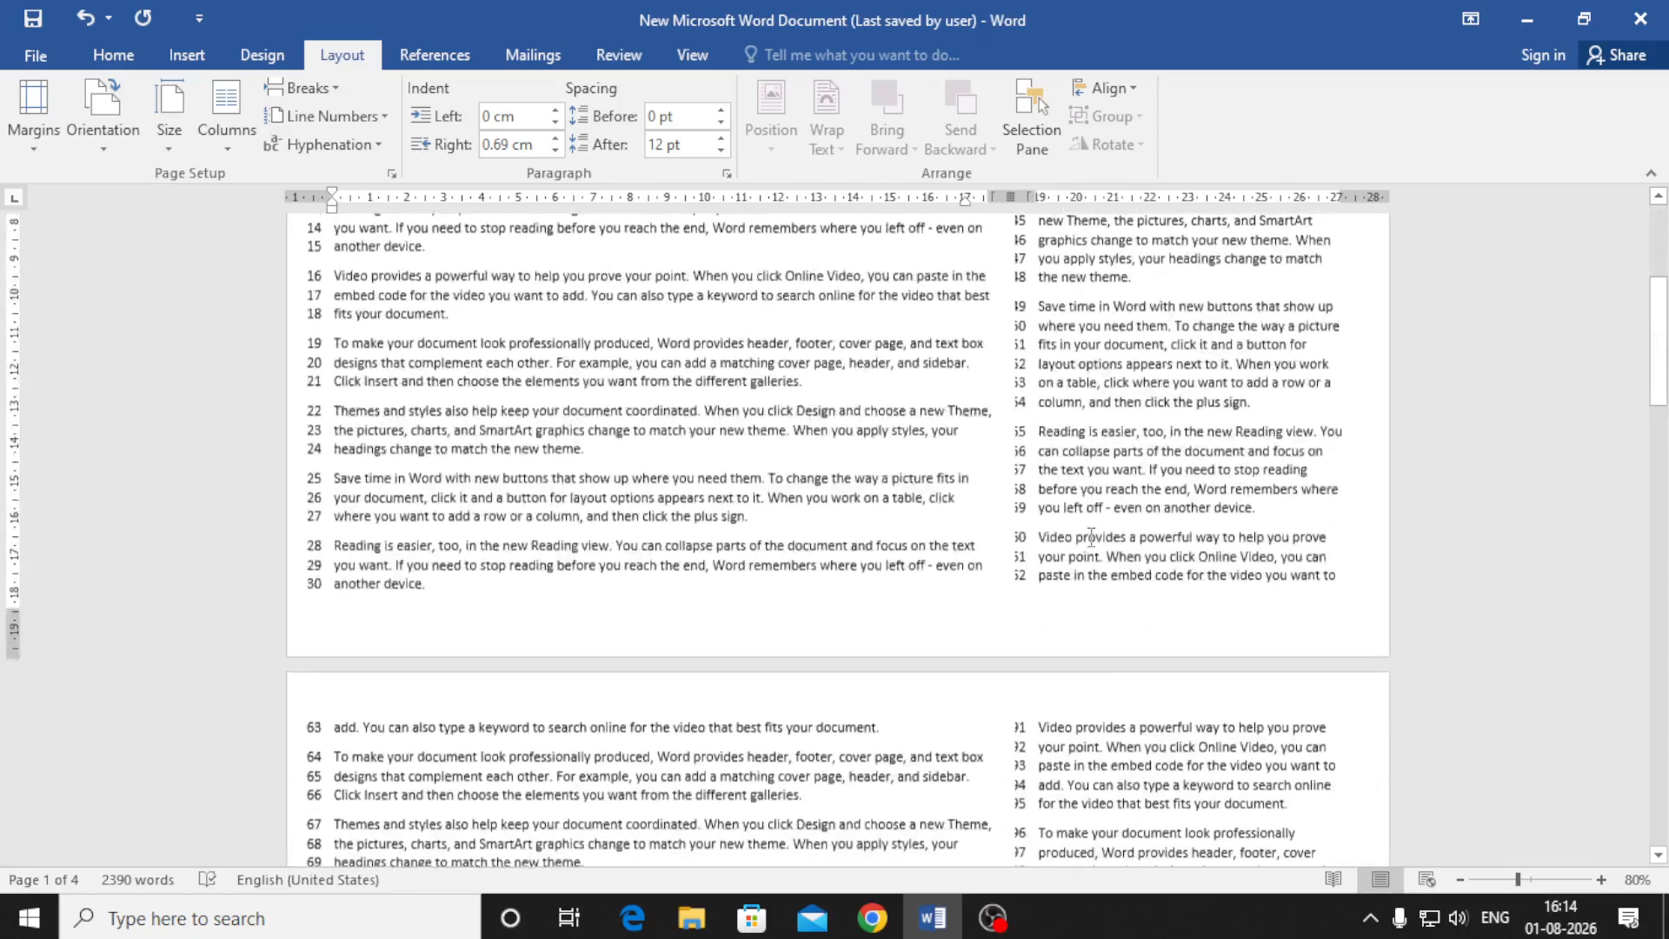
scroll(1092, 536, "down", 7)
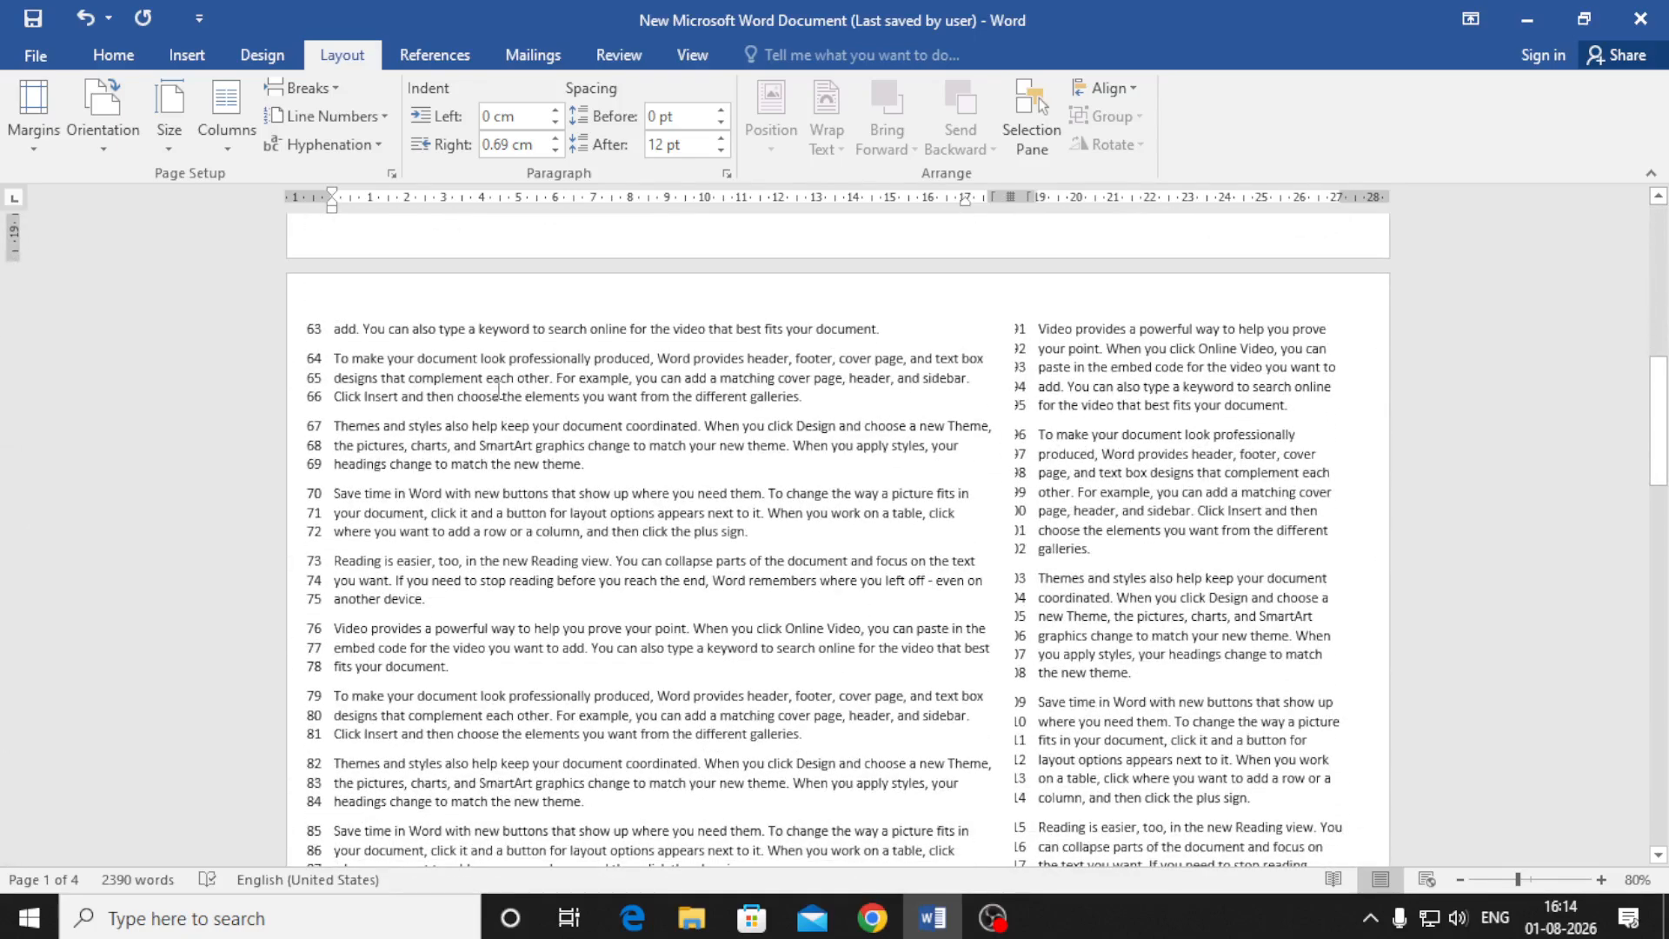
left_click(225, 129)
left_click(289, 446)
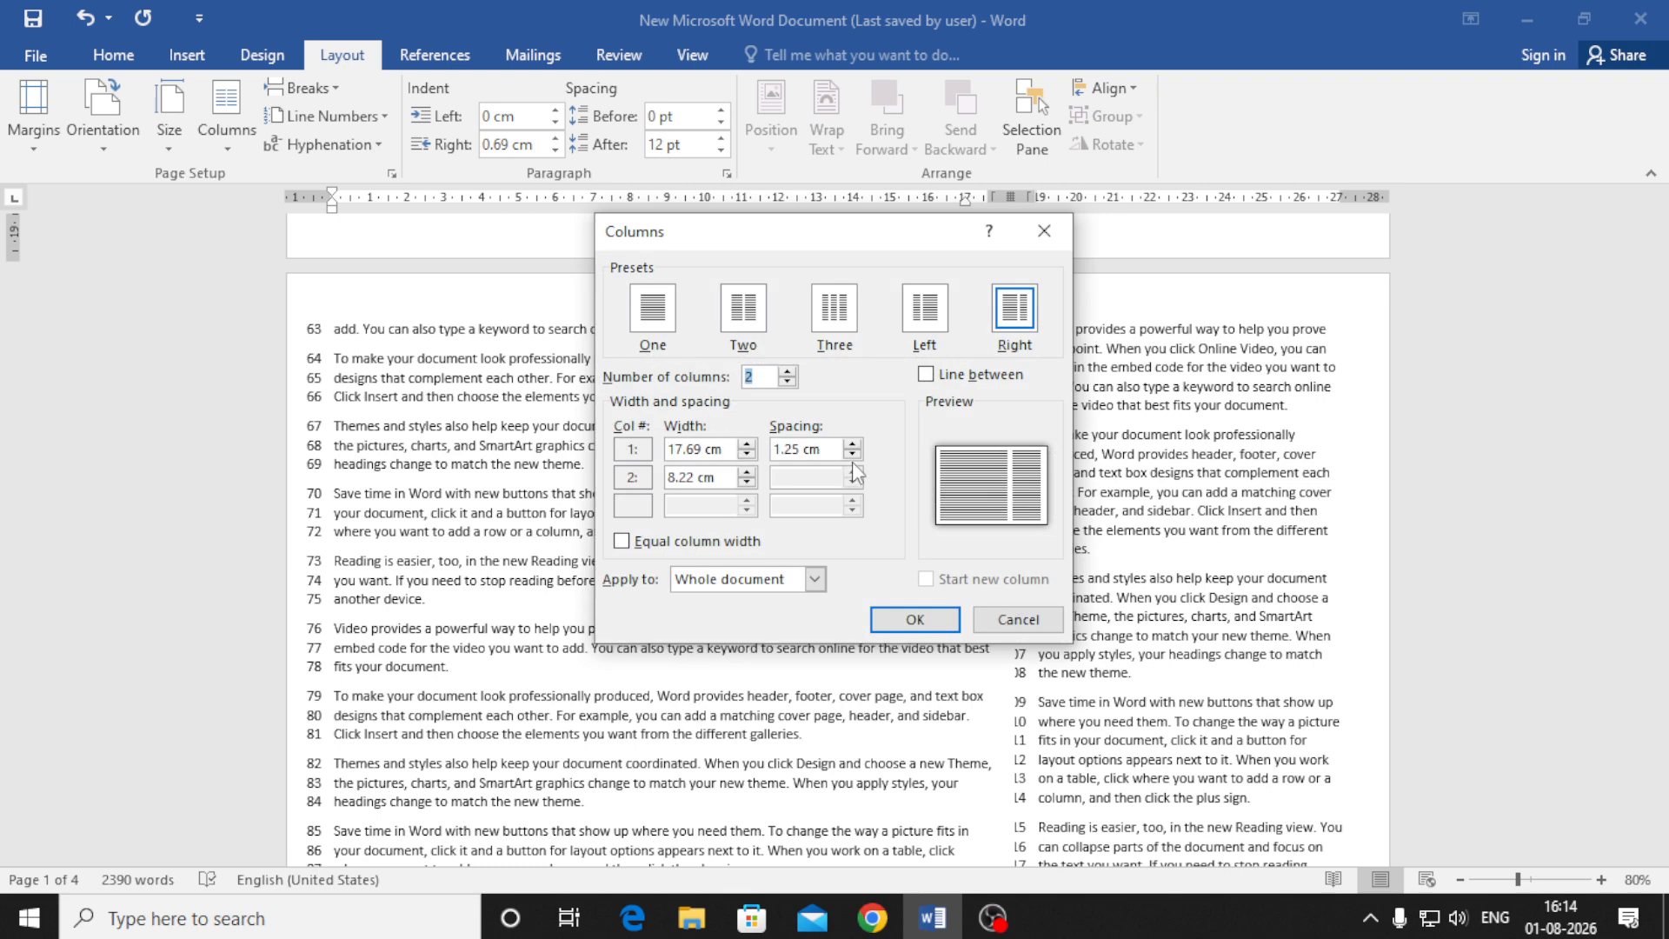
left_click(853, 445)
left_click(853, 445)
left_click(853, 445)
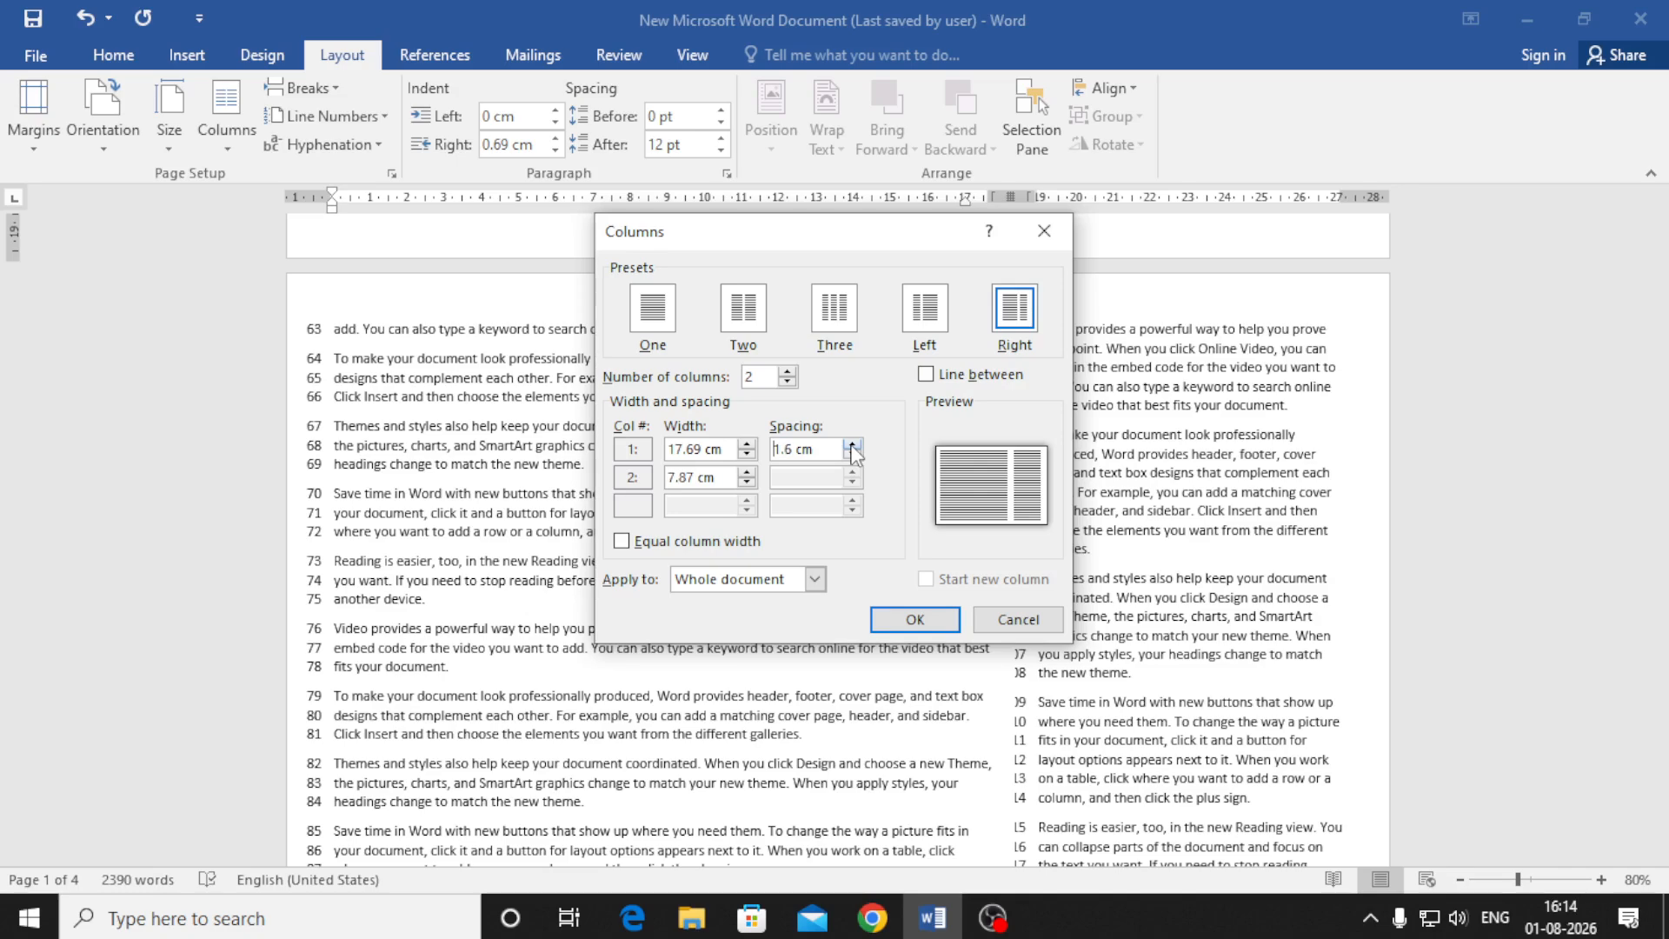
left_click(913, 619)
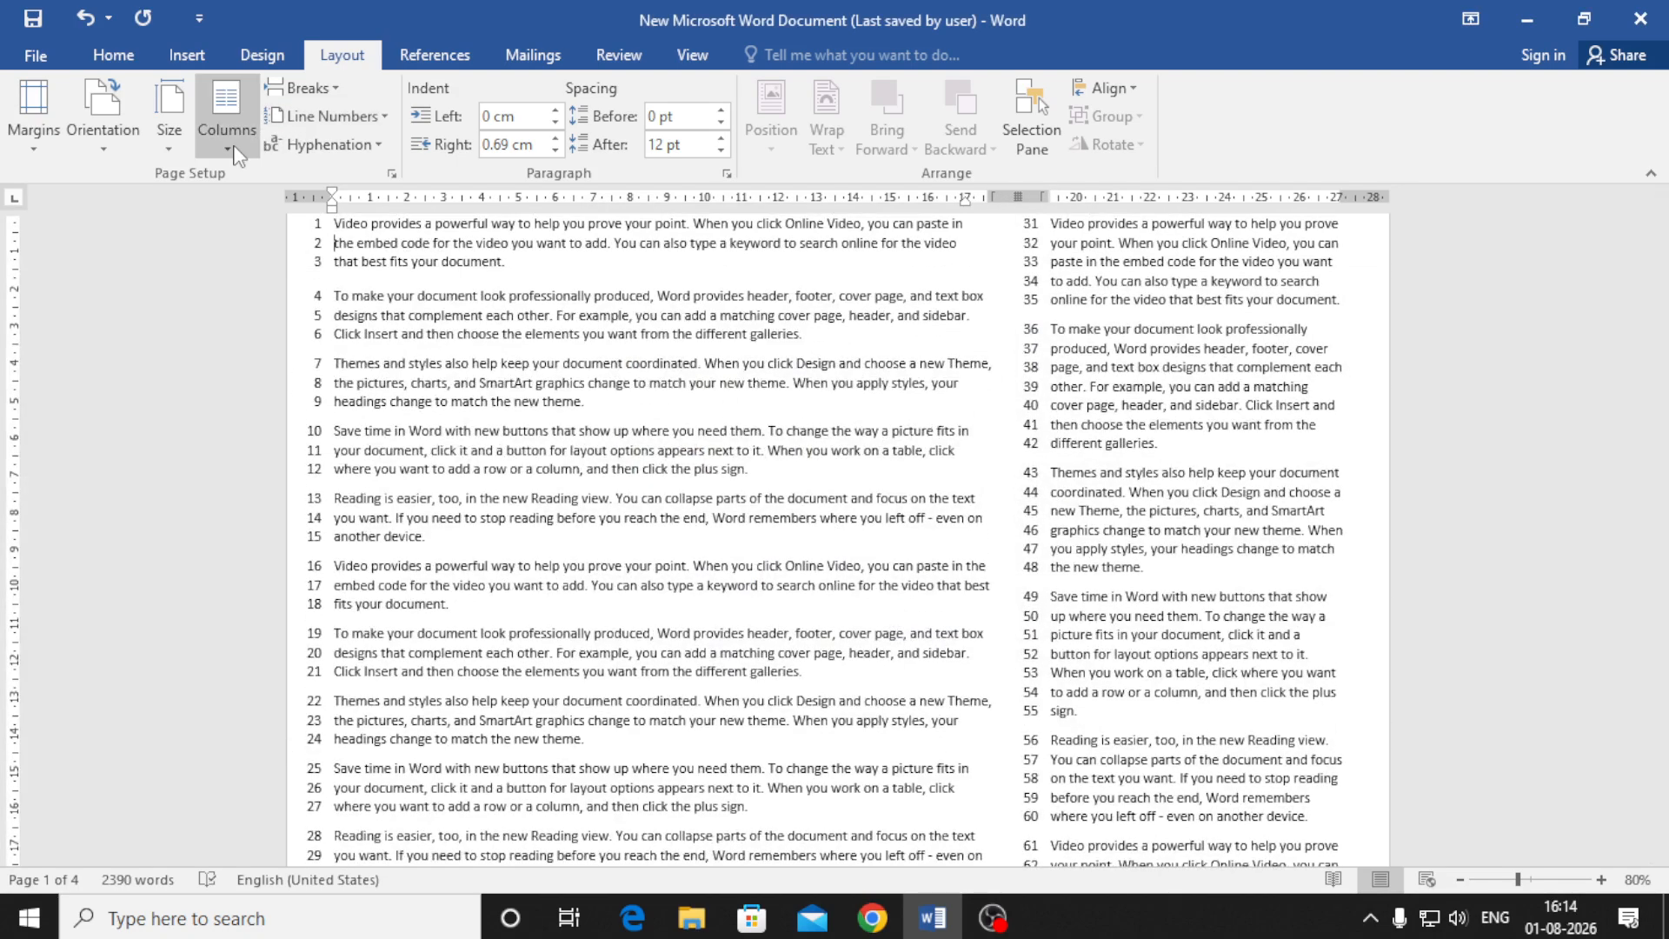
Review the column settings without changing them and scroll through the two-column text
left_click(233, 153)
left_click(318, 432)
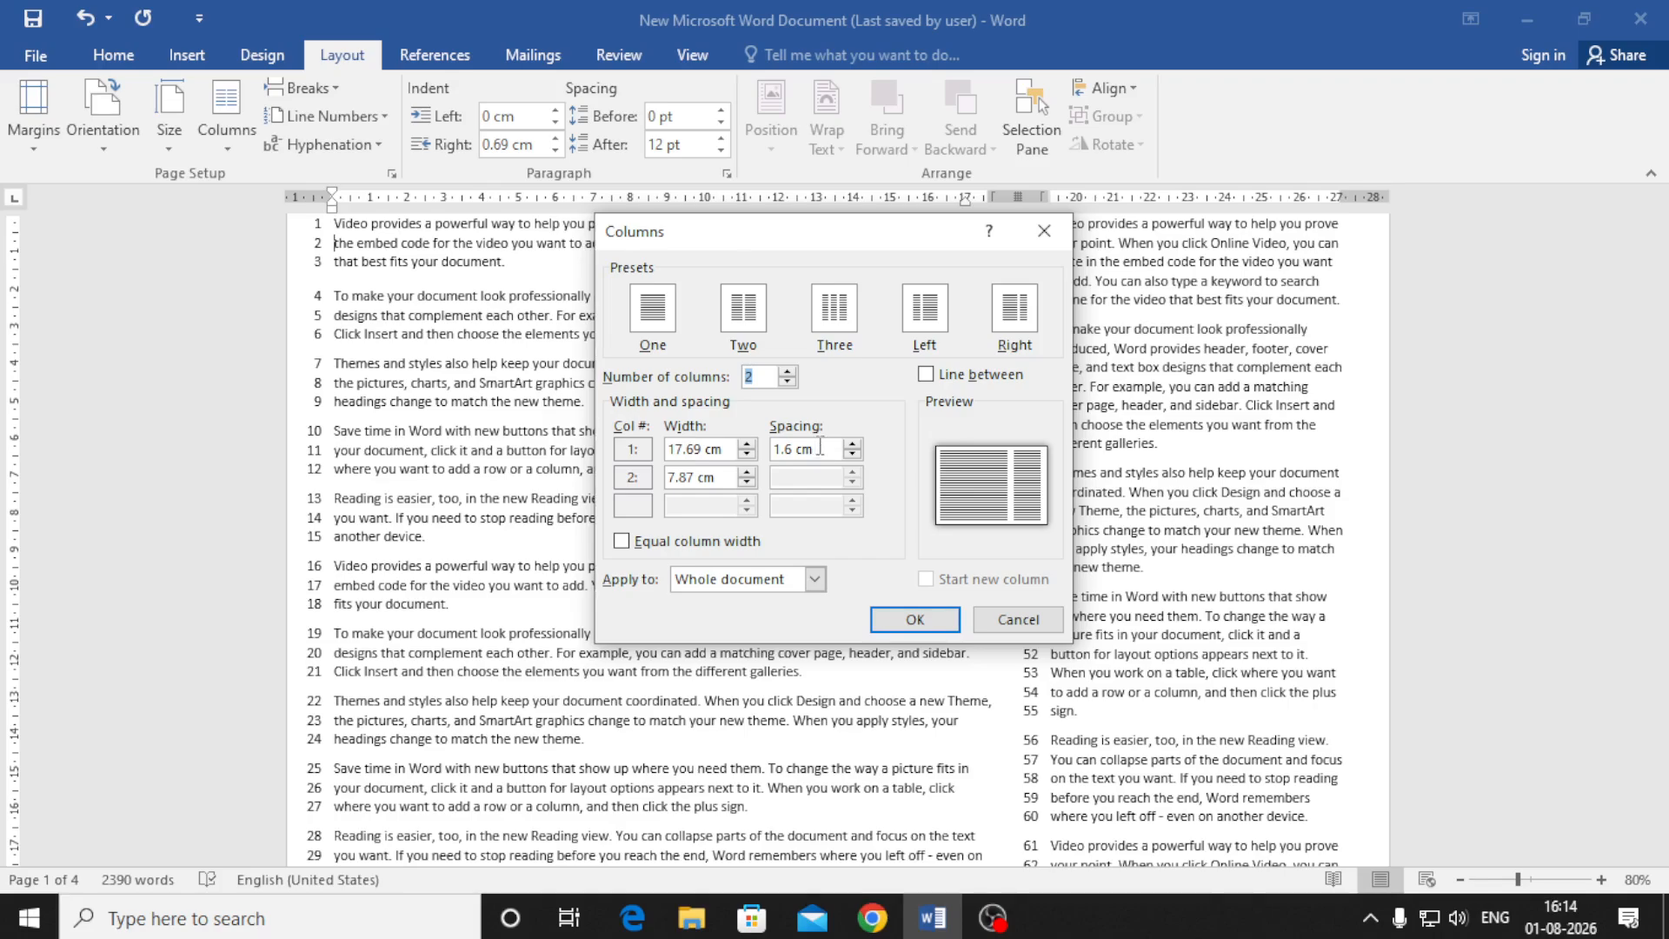
left_click(1021, 624)
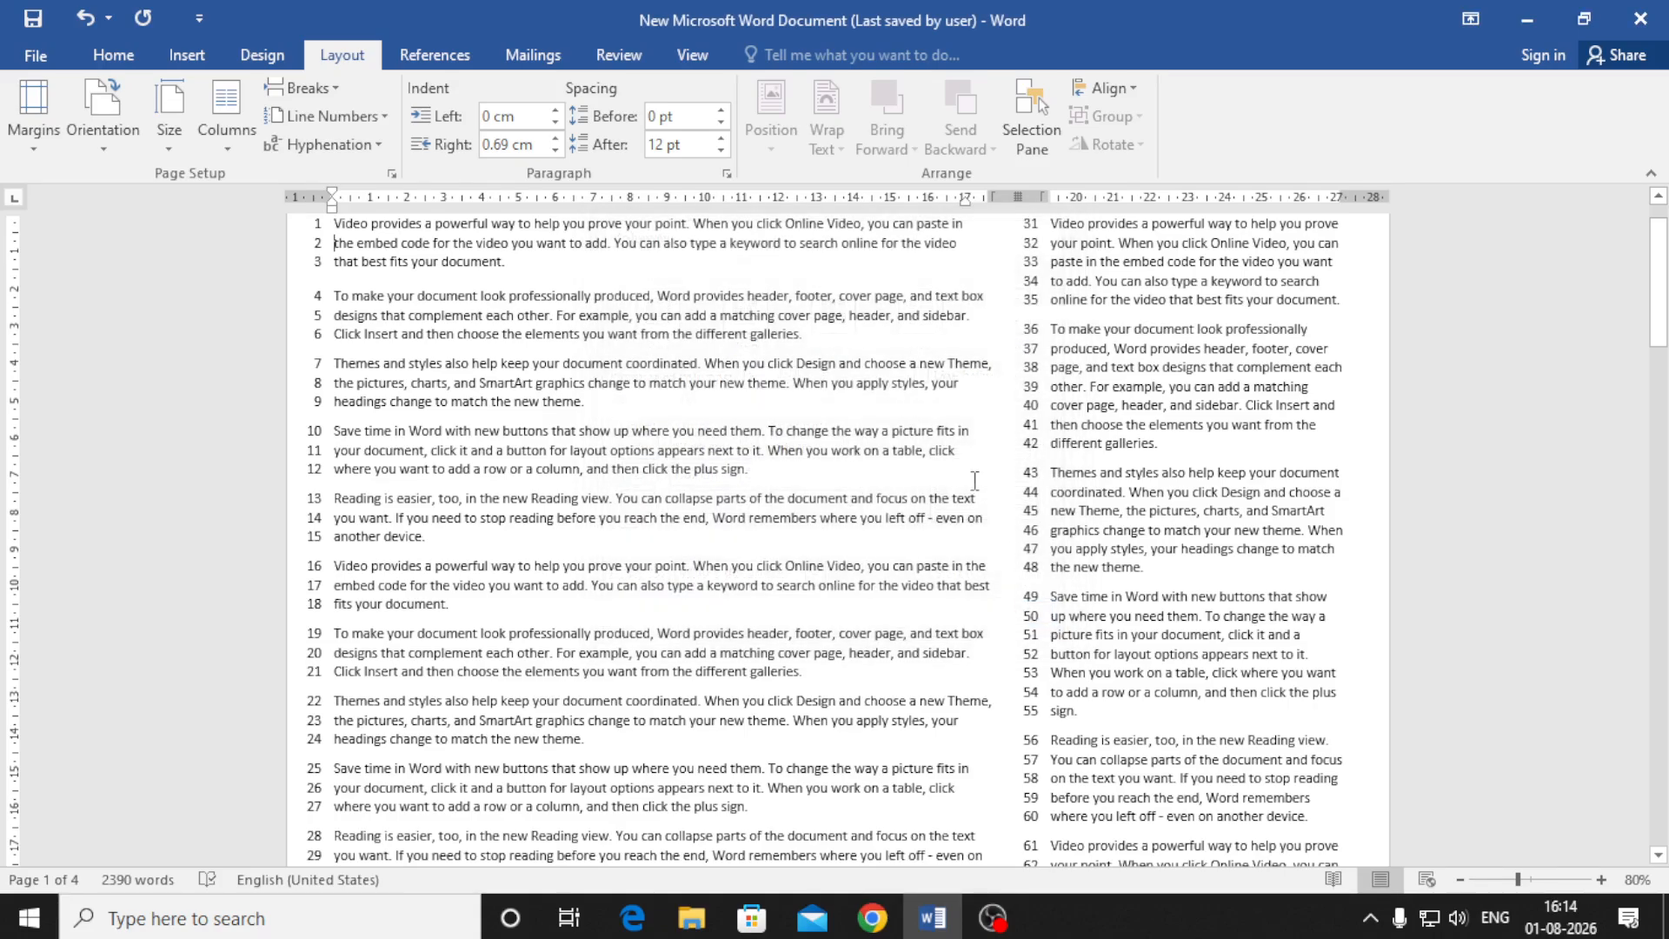
scroll(1015, 491, "down", 7)
scroll(1015, 491, "down", 10)
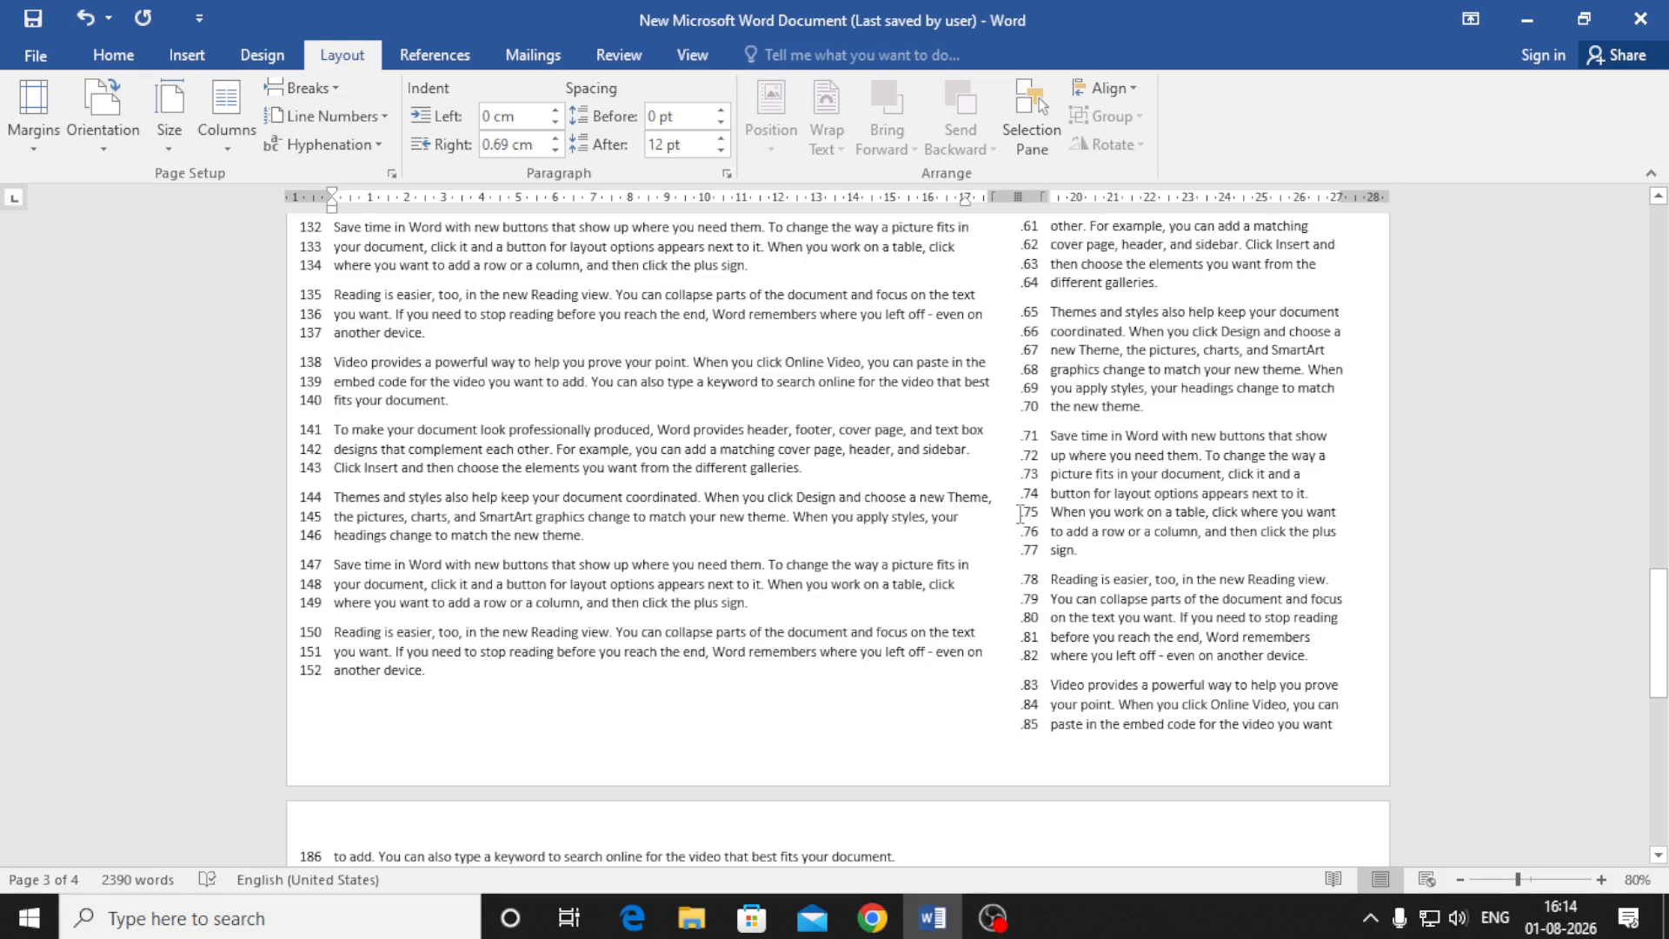
scroll(1020, 513, "up", 15)
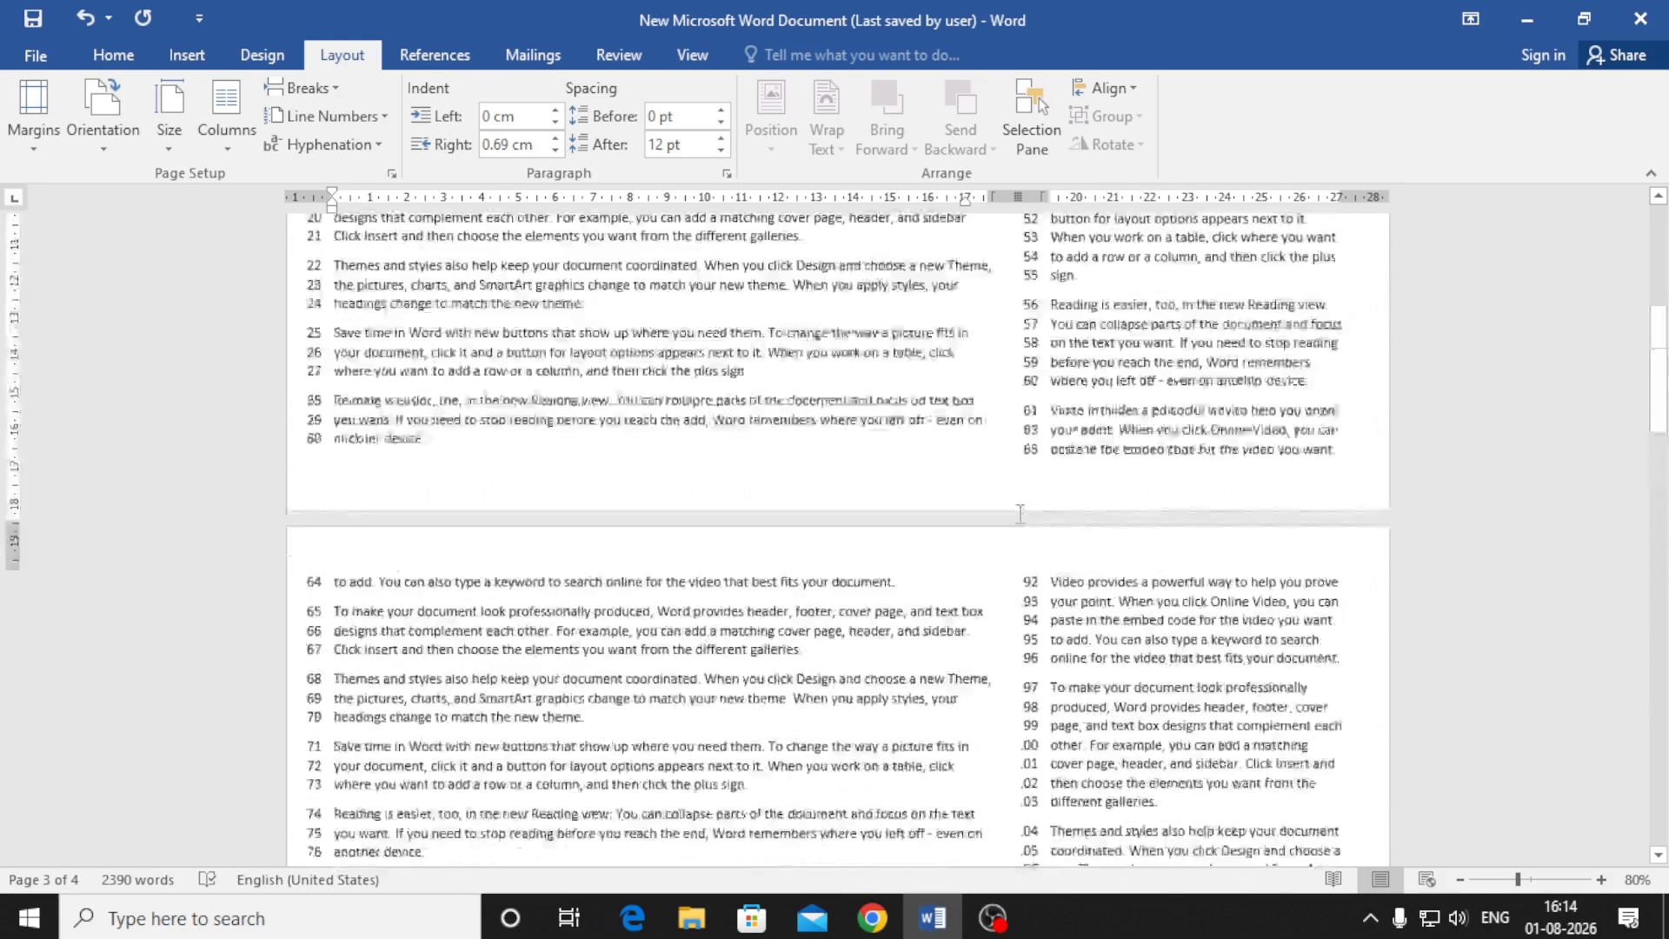
scroll(1020, 513, "up", 2)
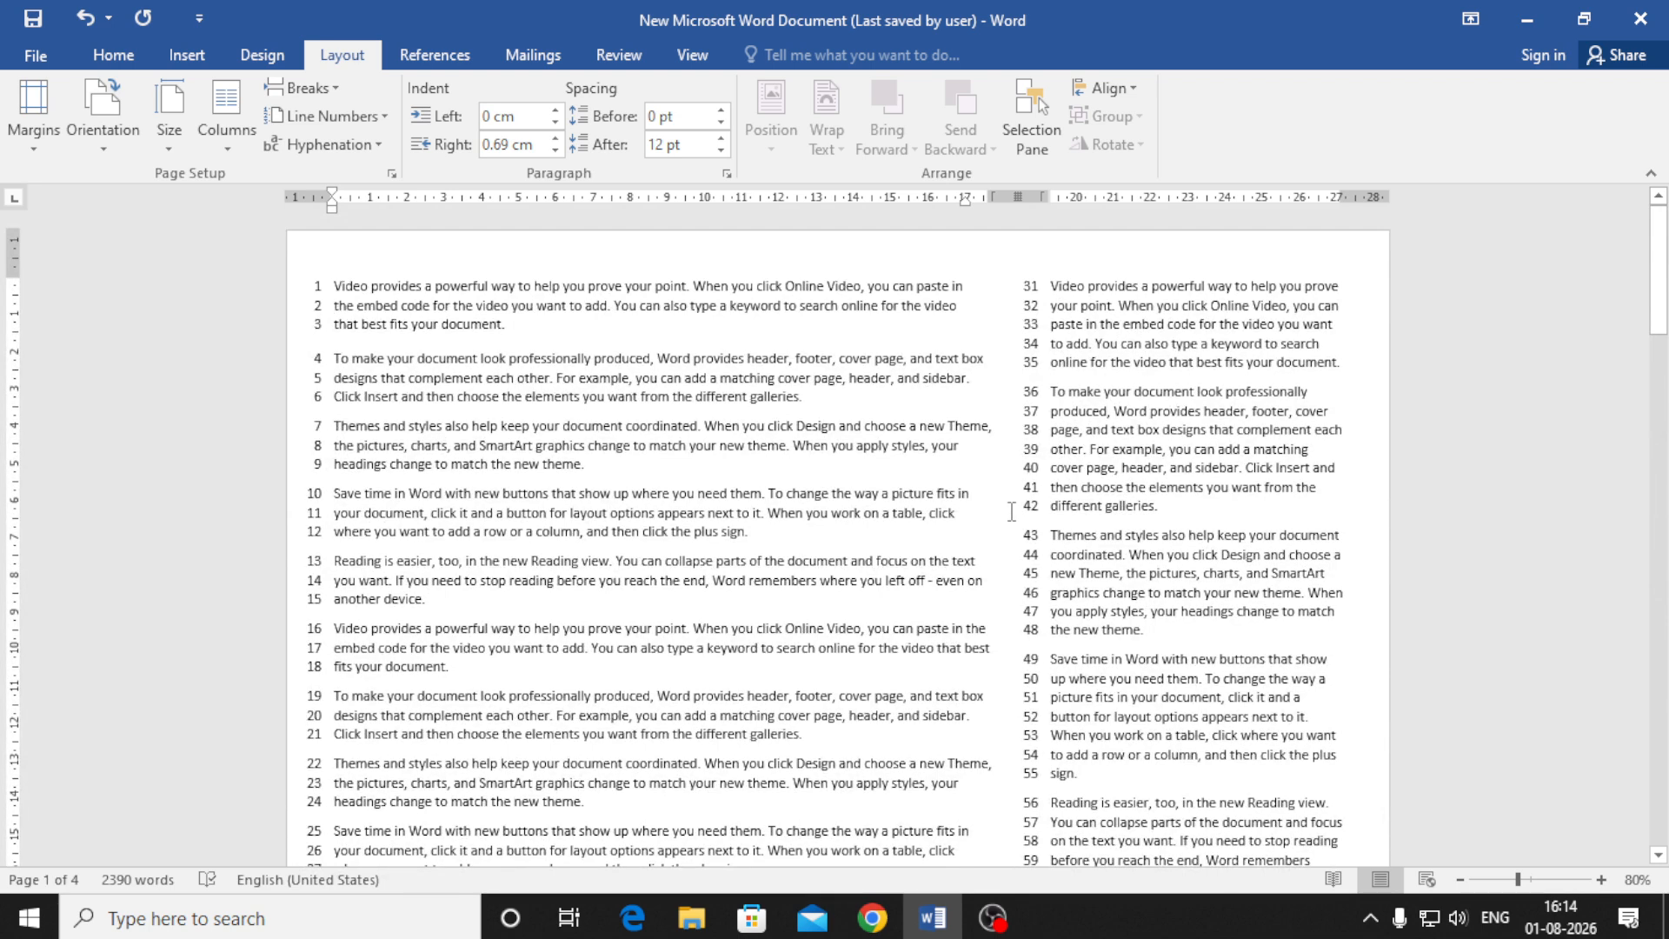
left_click(321, 121)
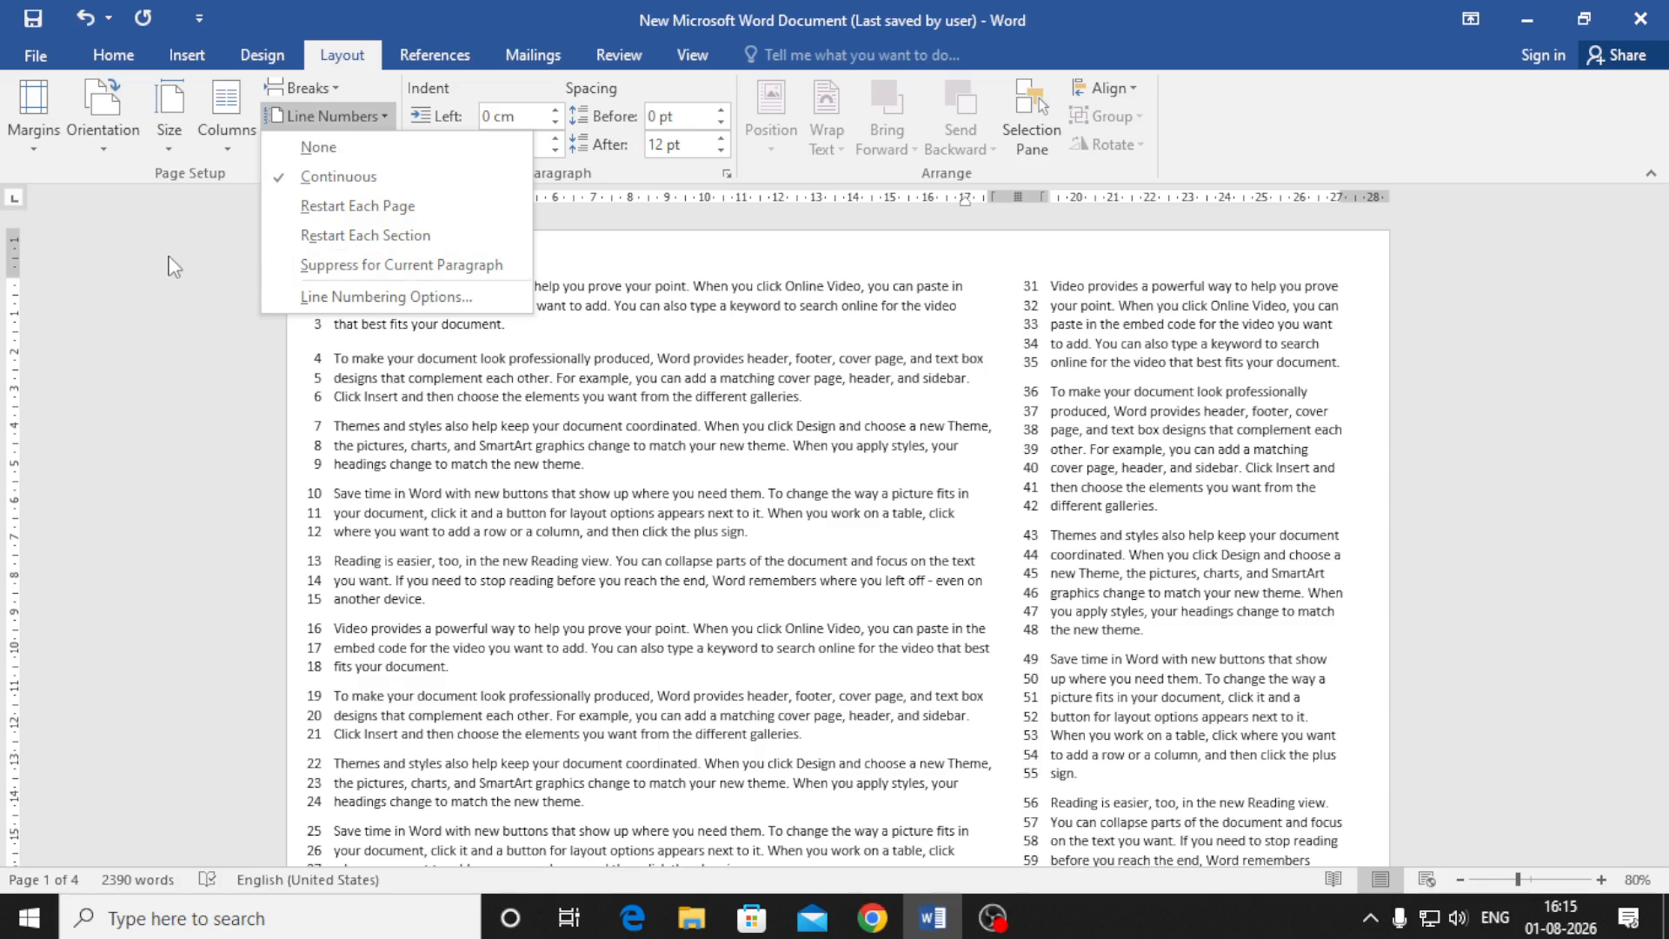
left_click(285, 200)
left_click(320, 144)
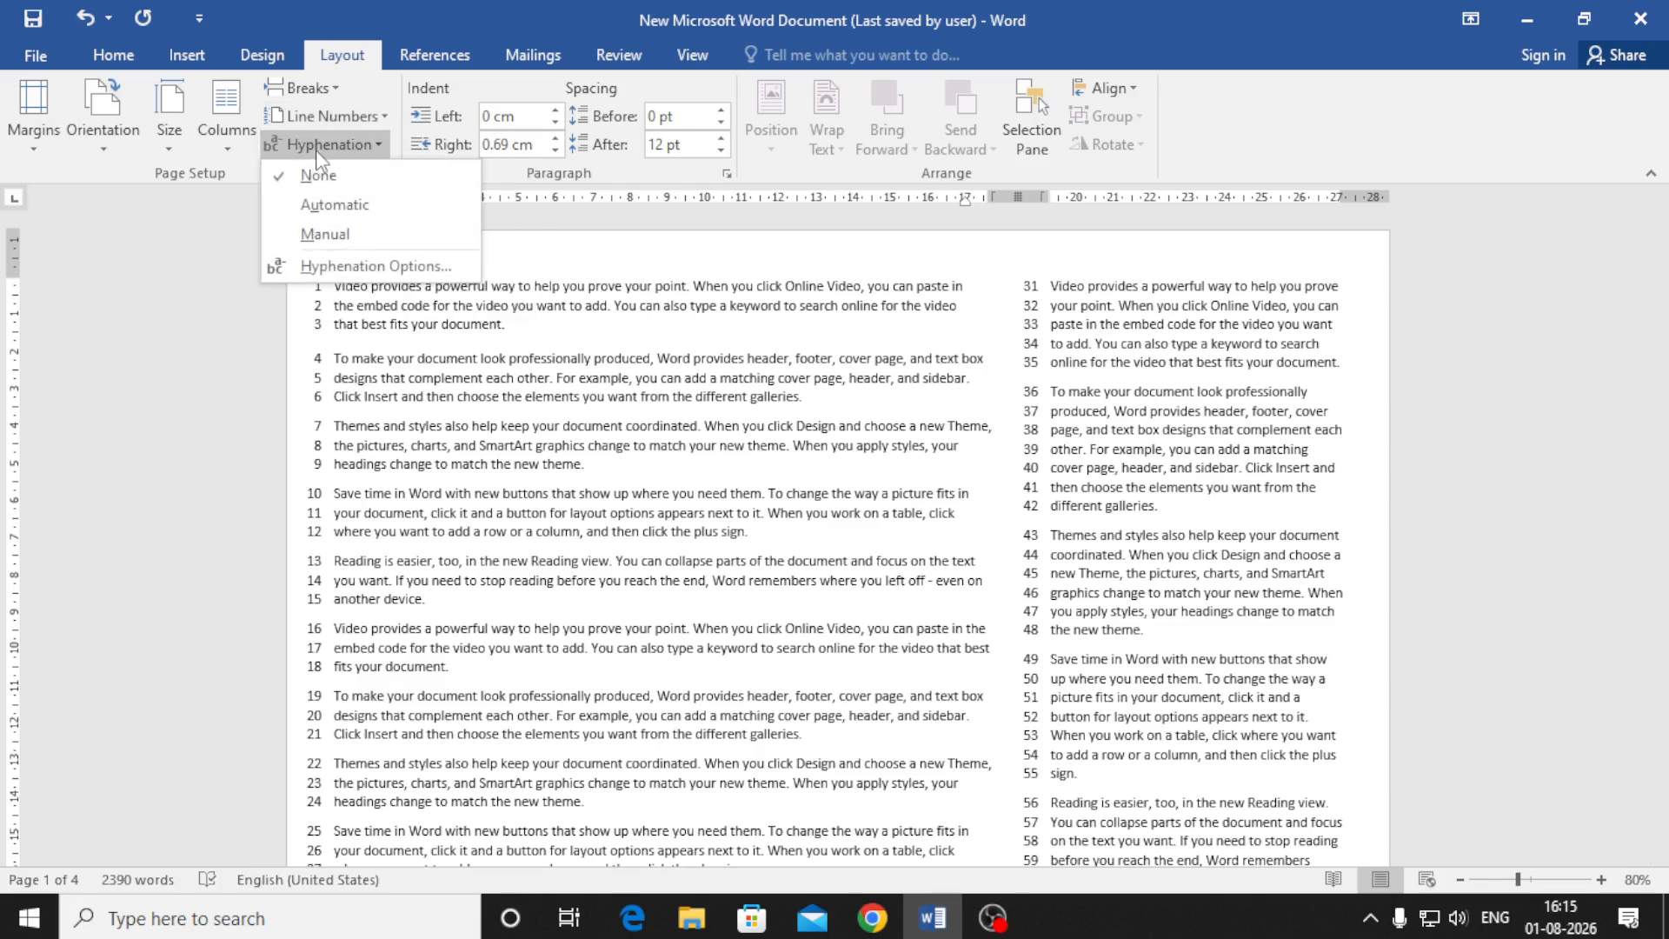
left_click(352, 206)
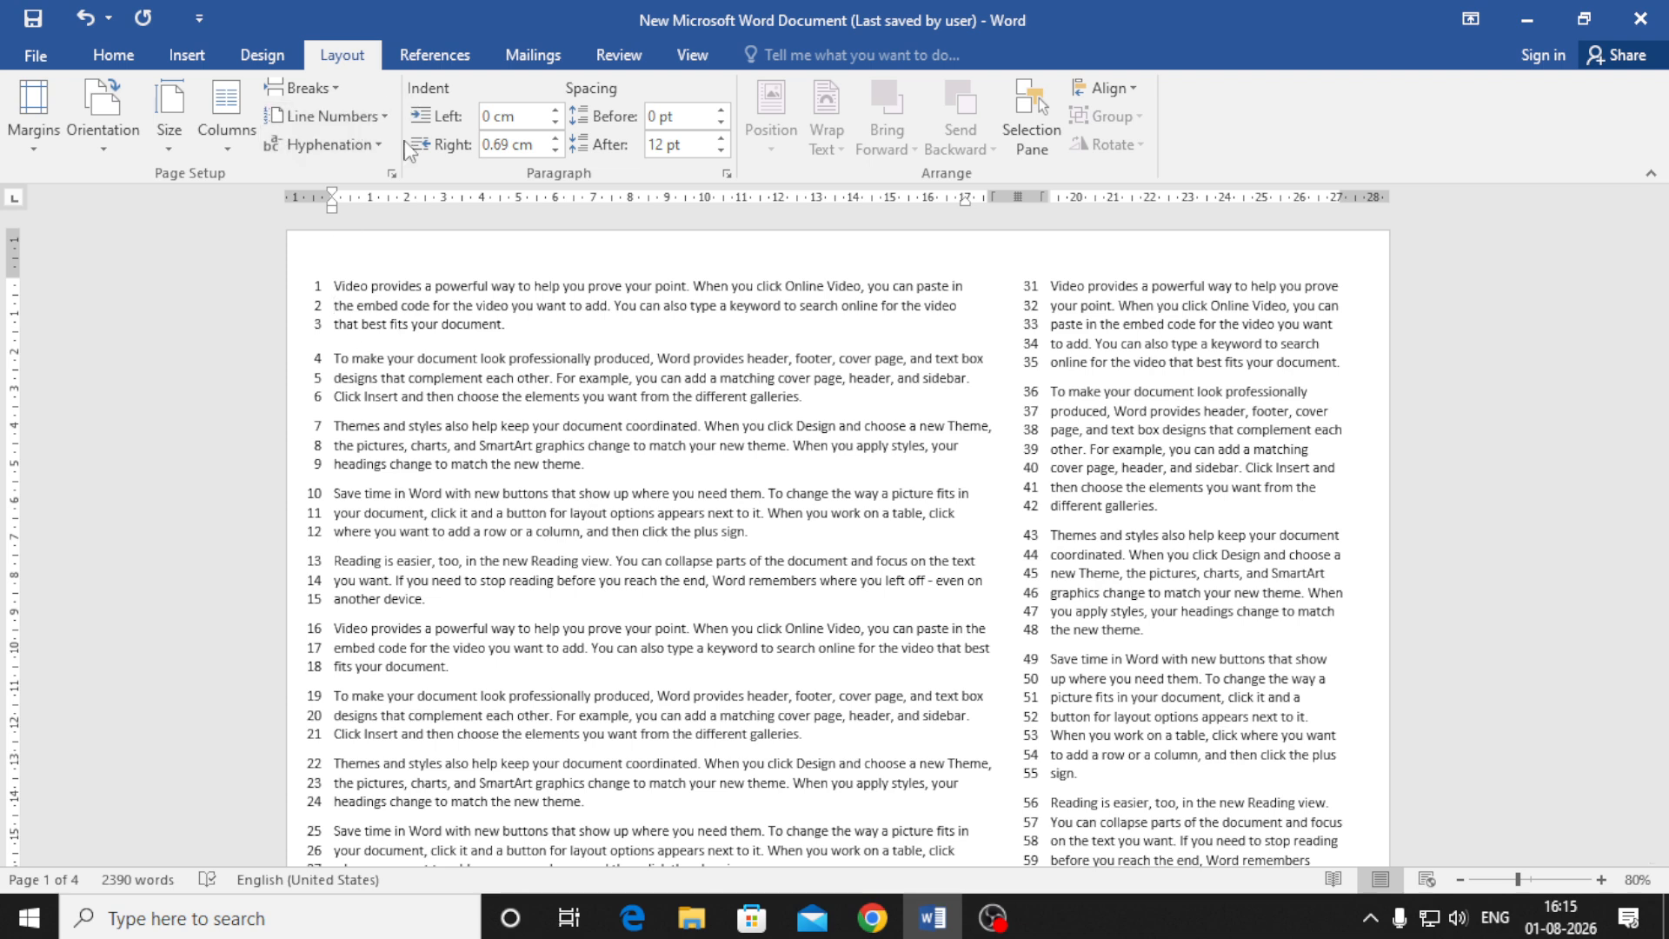
Give the first paragraph a left indent, settling on 0.8 cm after trying larger values
left_click_drag(336, 285, 532, 321)
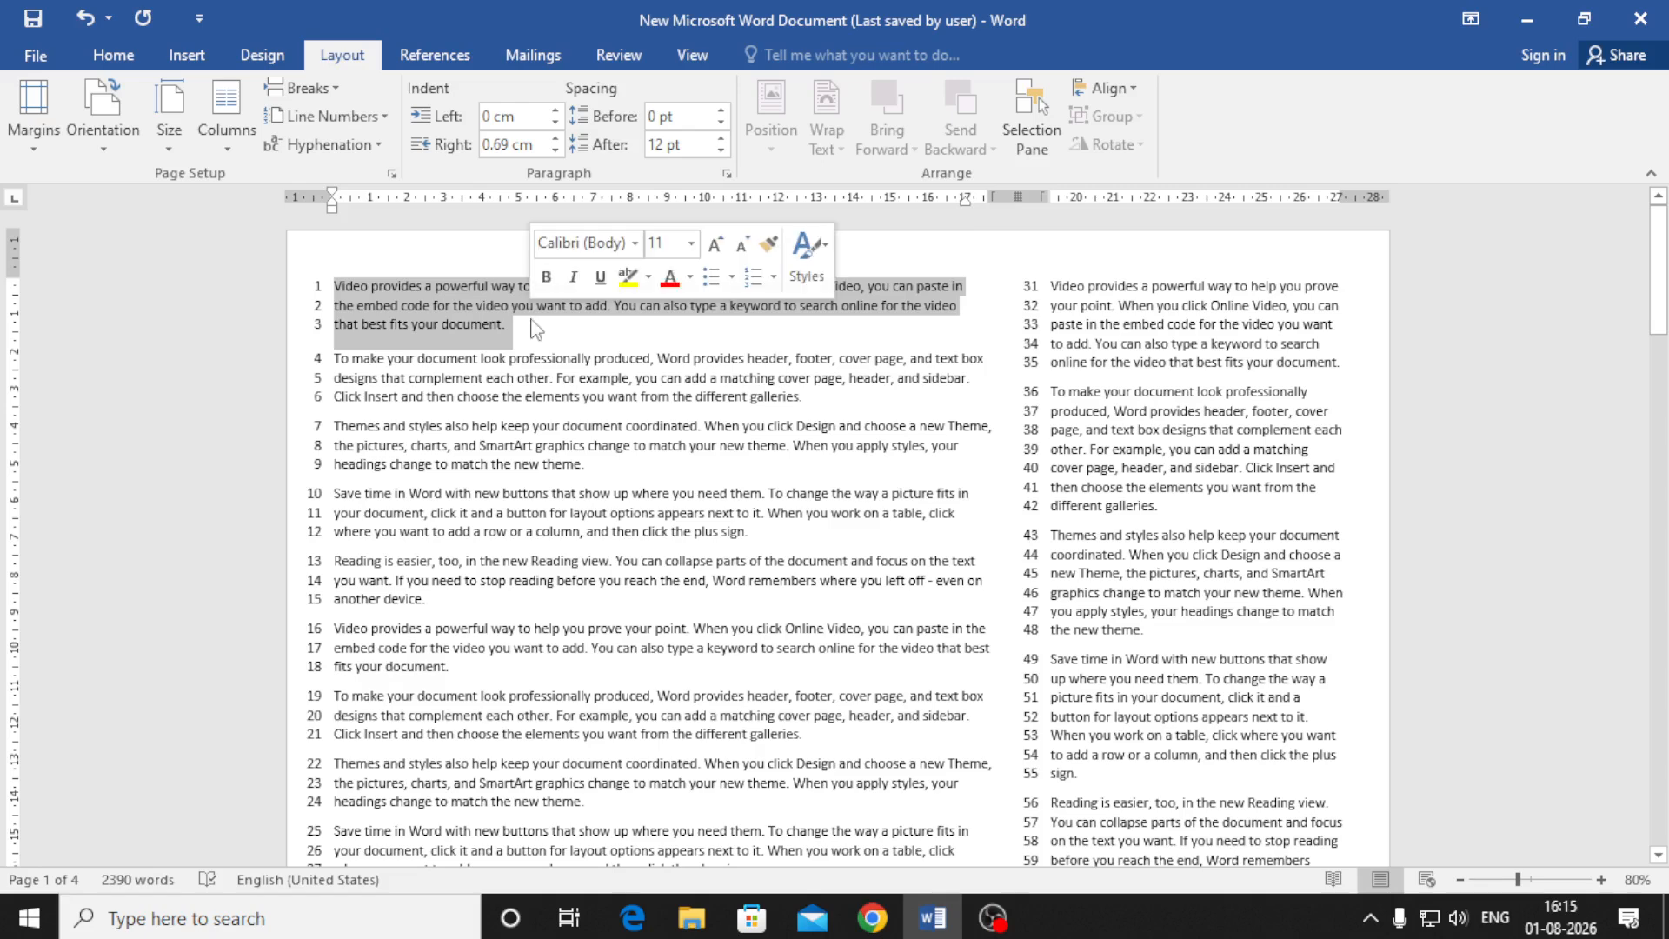
left_click_drag(553, 113, 556, 115)
left_click(556, 115)
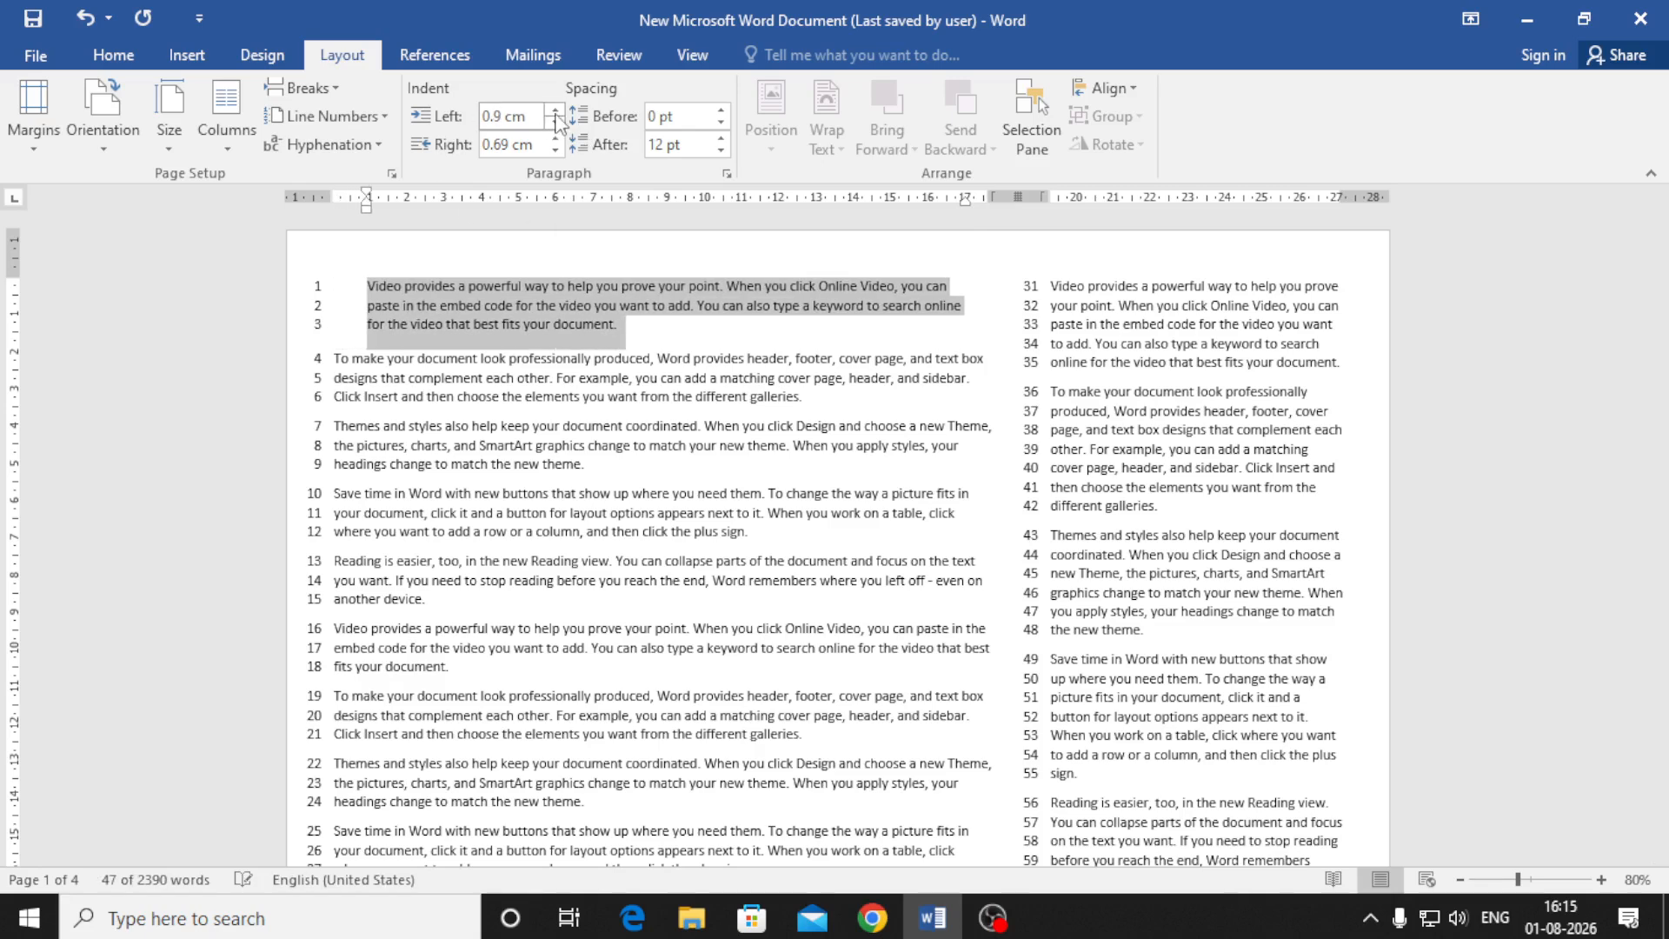
left_click(556, 114)
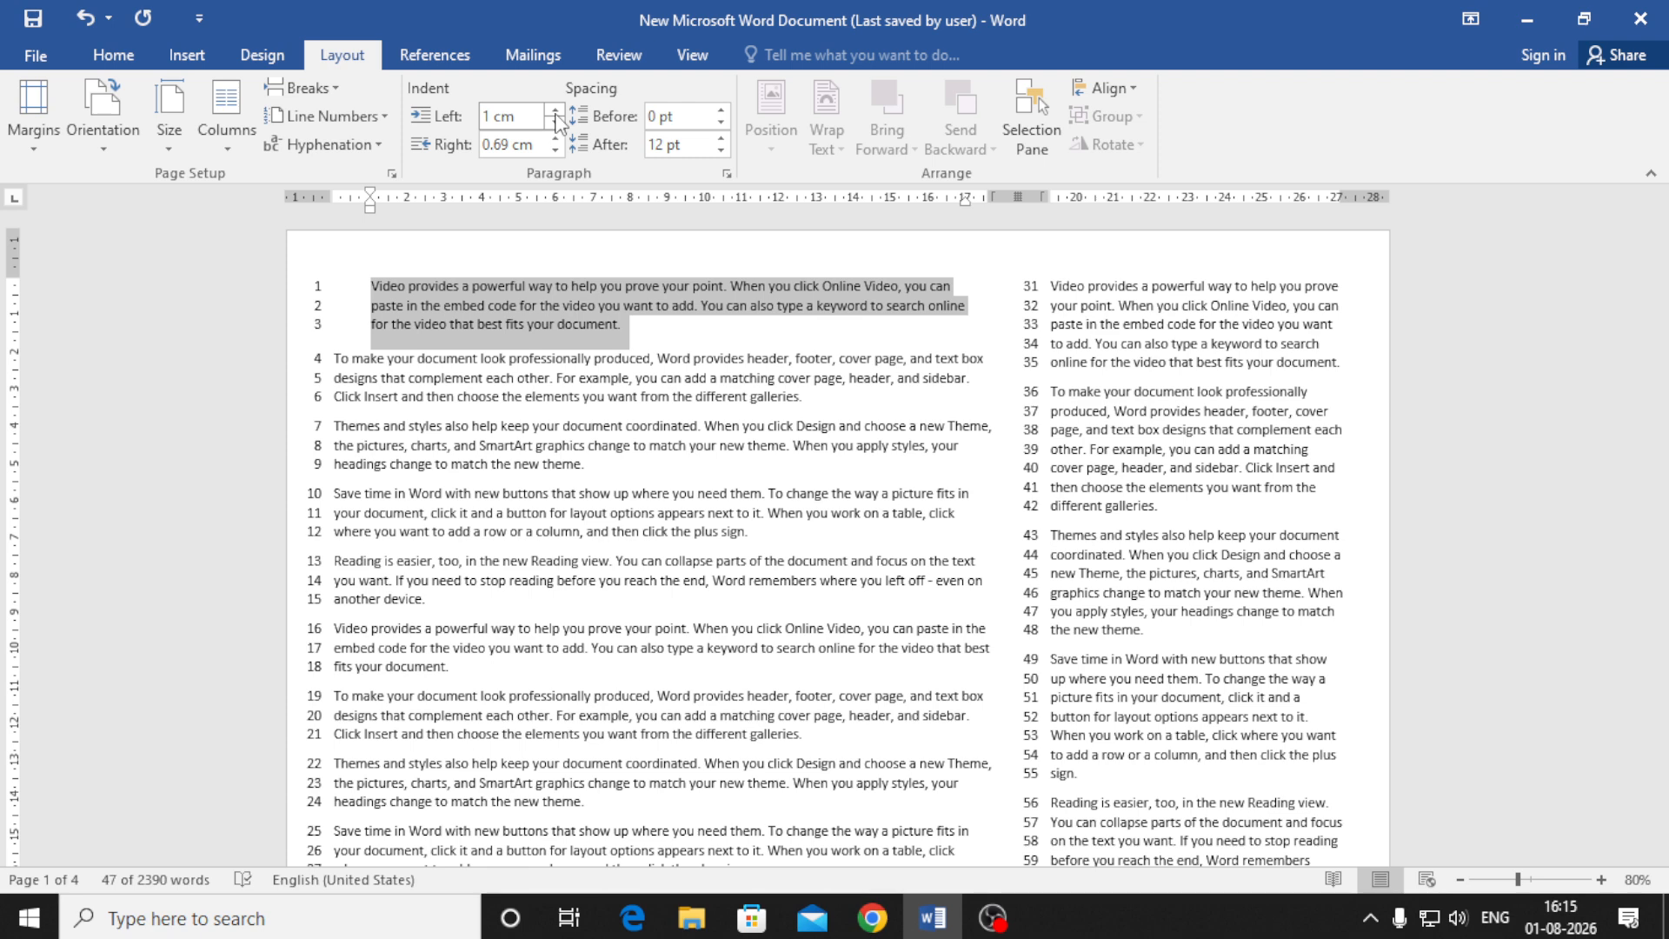
left_click(556, 115)
left_click(555, 115)
left_click(555, 114)
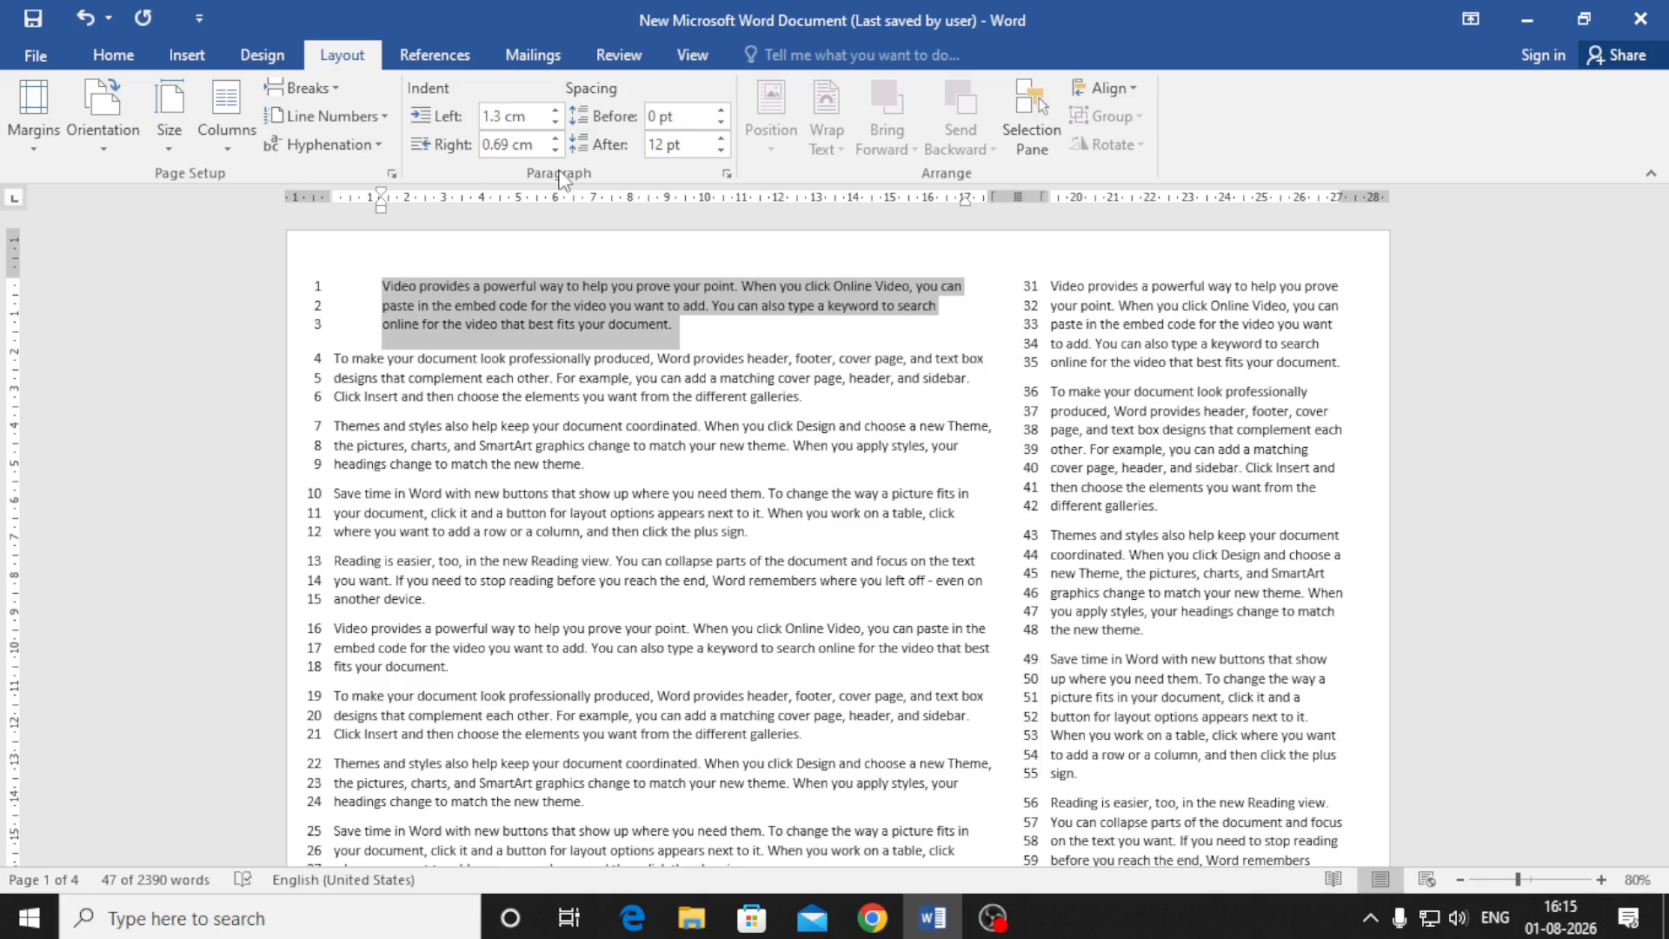
key("ctrl+m")
key("ctrl+m")
key("ctrl+m")
key("ctrl+m")
key("ctrl+m")
key("ctrl+m")
key("ctrl+m")
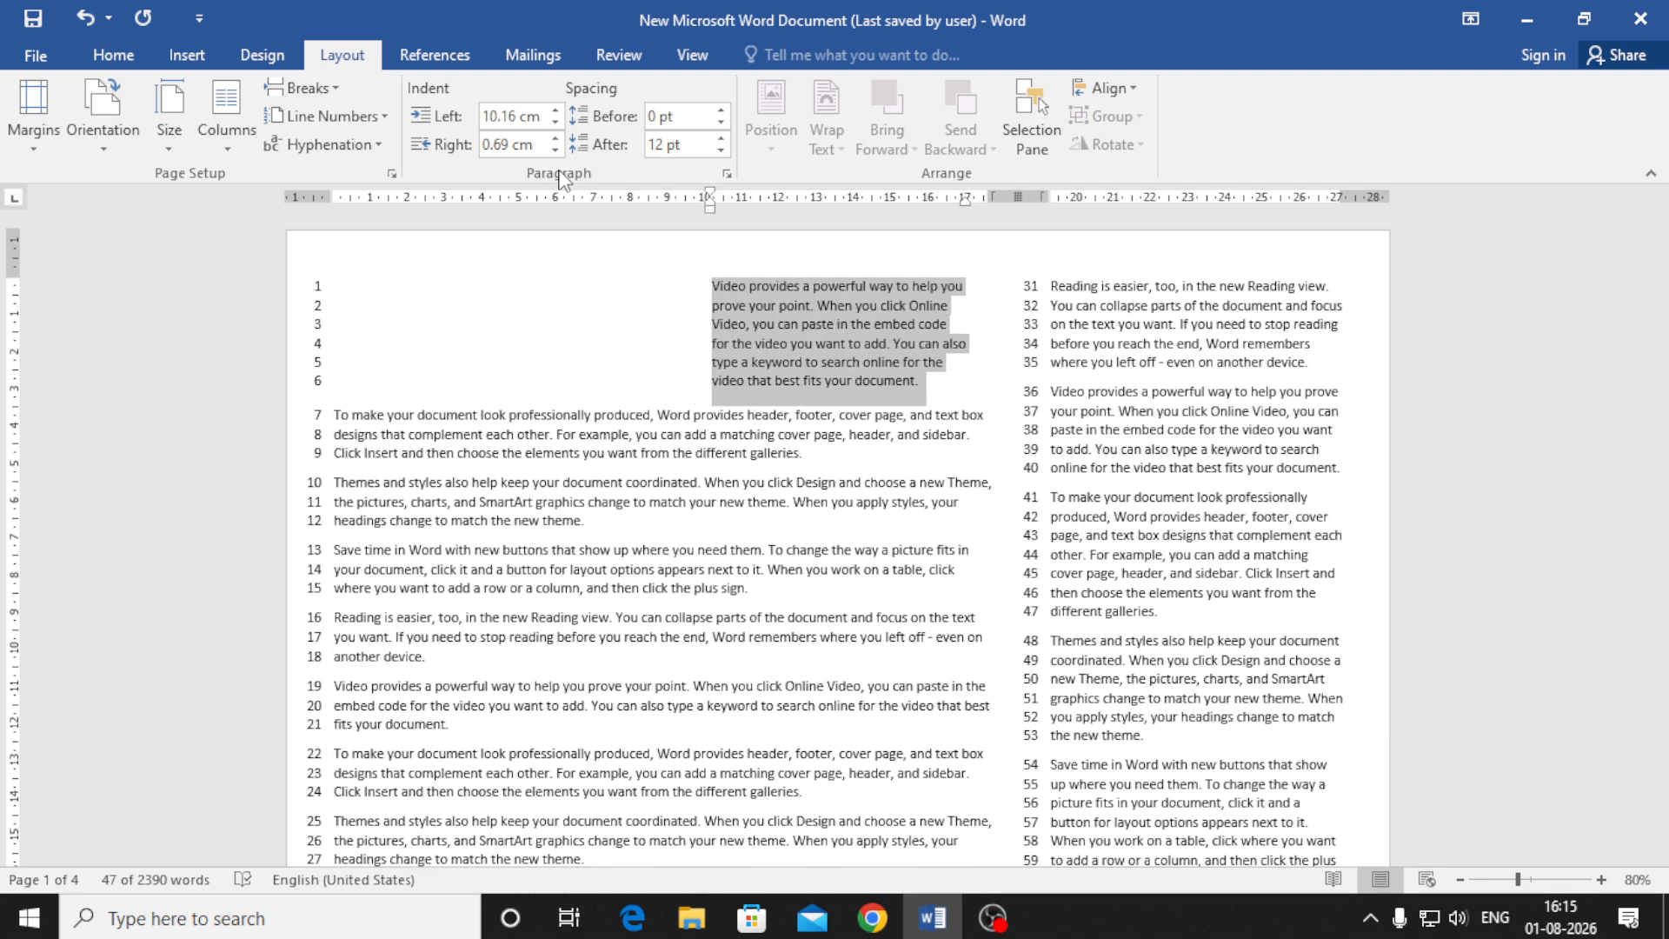
key("ctrl+z")
key("ctrl+z")
key("ctrl+z")
key("ctrl+z")
key("ctrl+z")
key("ctrl+z")
key("ctrl+z")
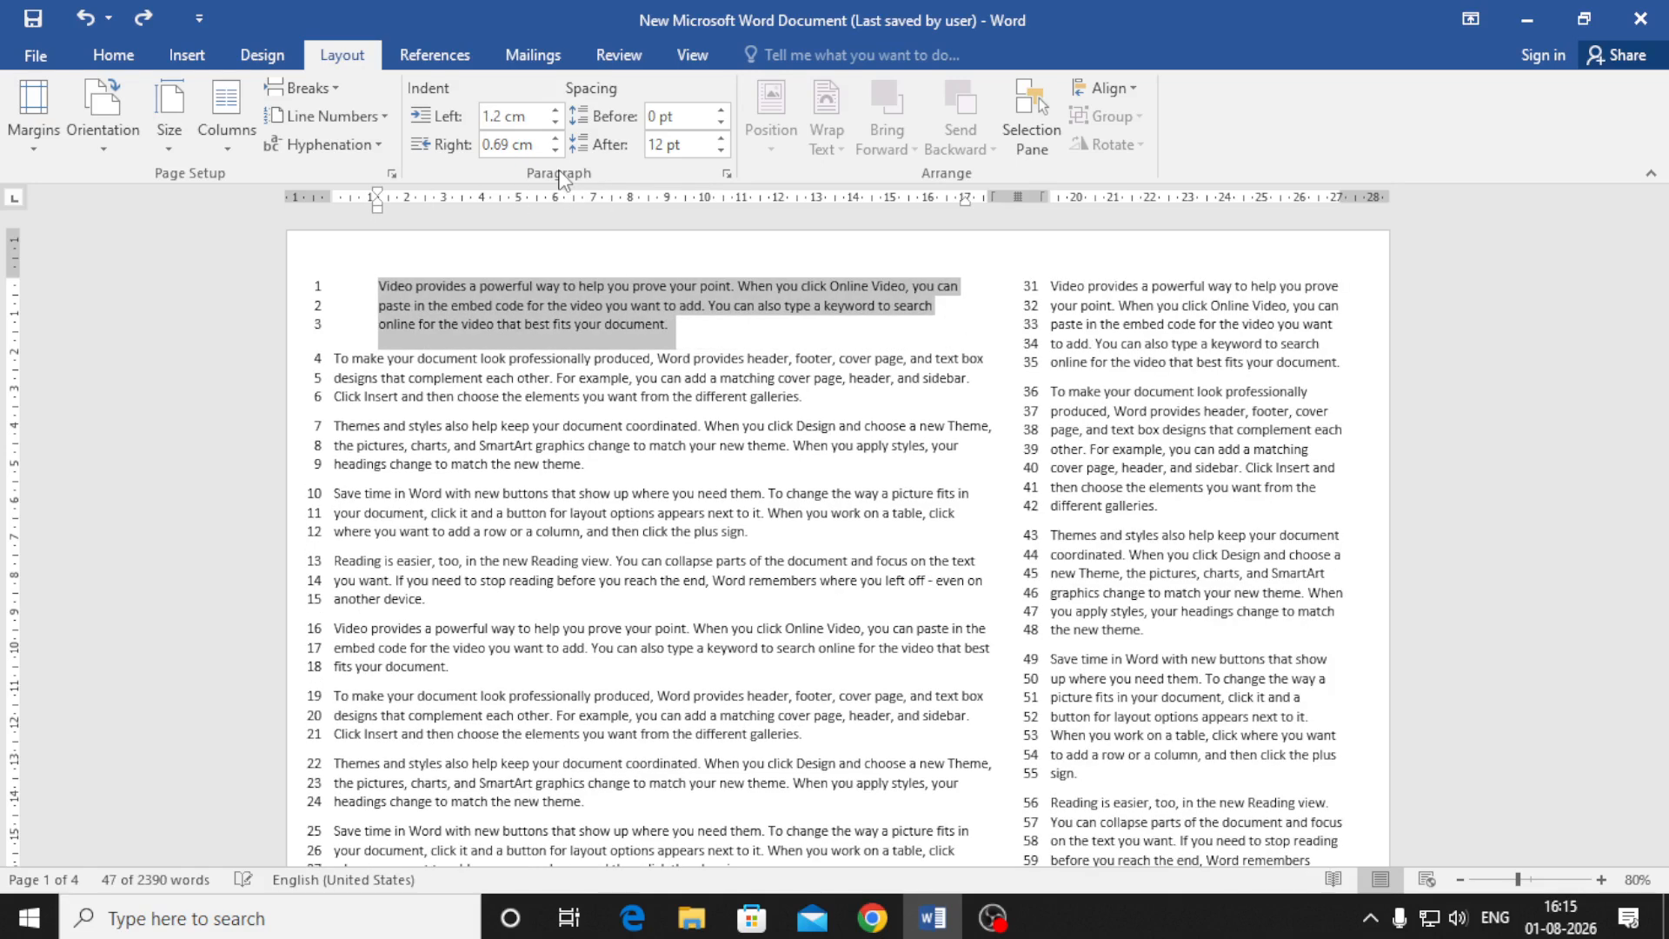
key("ctrl+z")
key("ctrl+z")
key("ctrl+z")
key("ctrl+z")
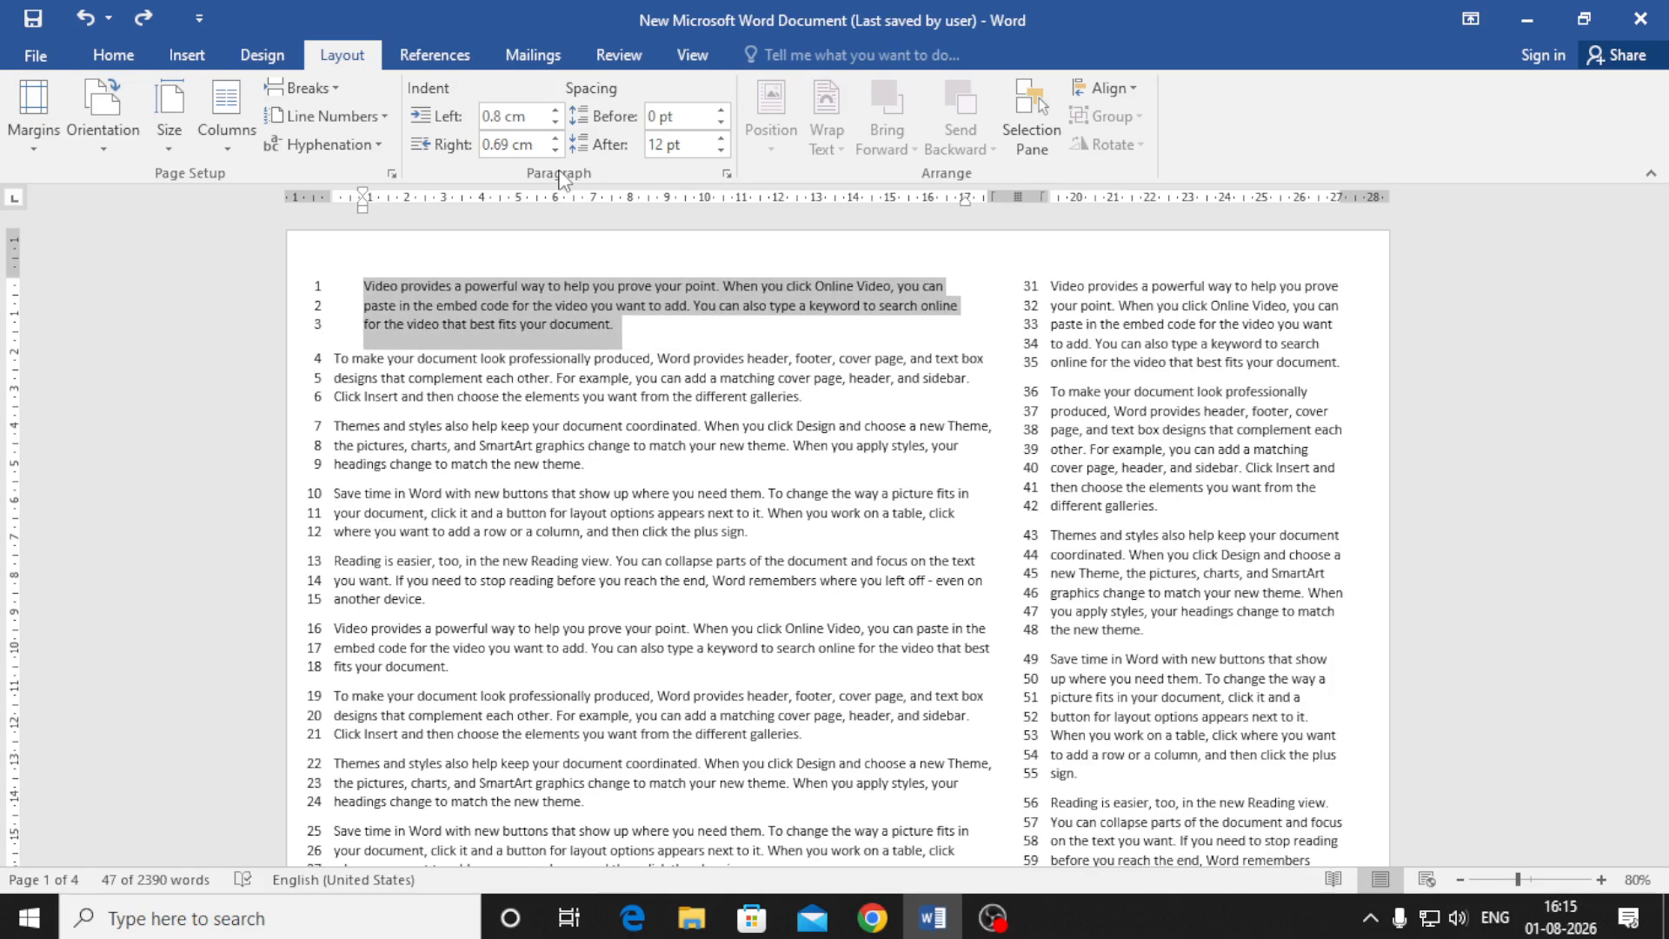
Set the first paragraph's spacing to 30 pt before and 54 pt after
left_click(630, 336)
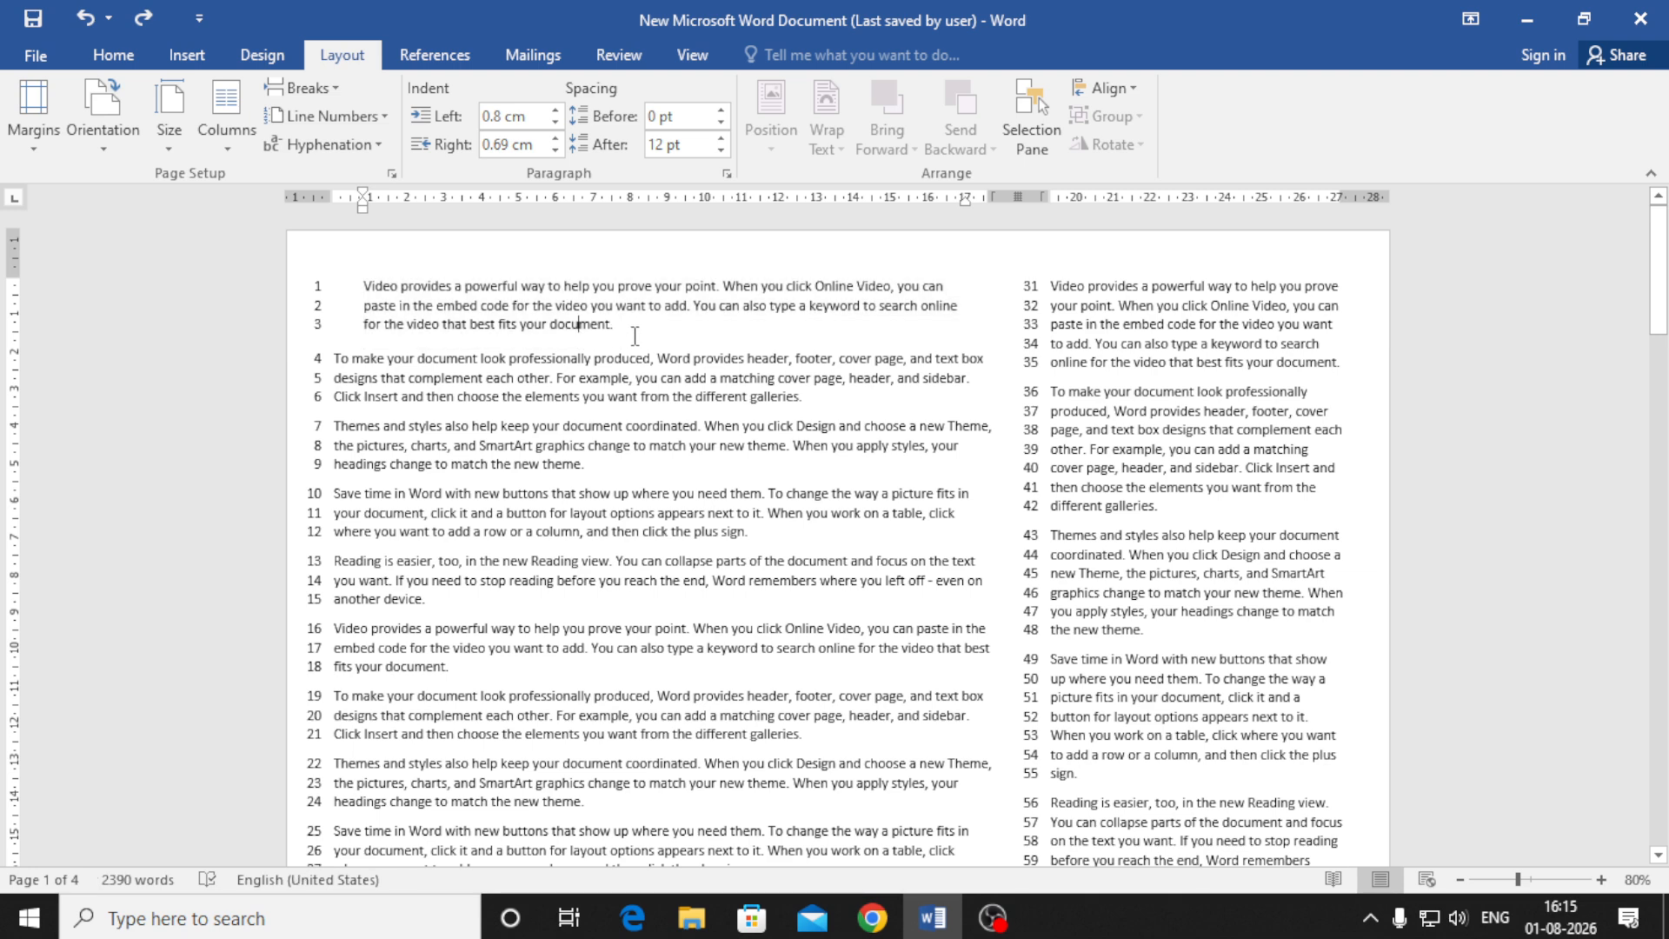
left_click(721, 111)
left_click(720, 111)
left_click(720, 112)
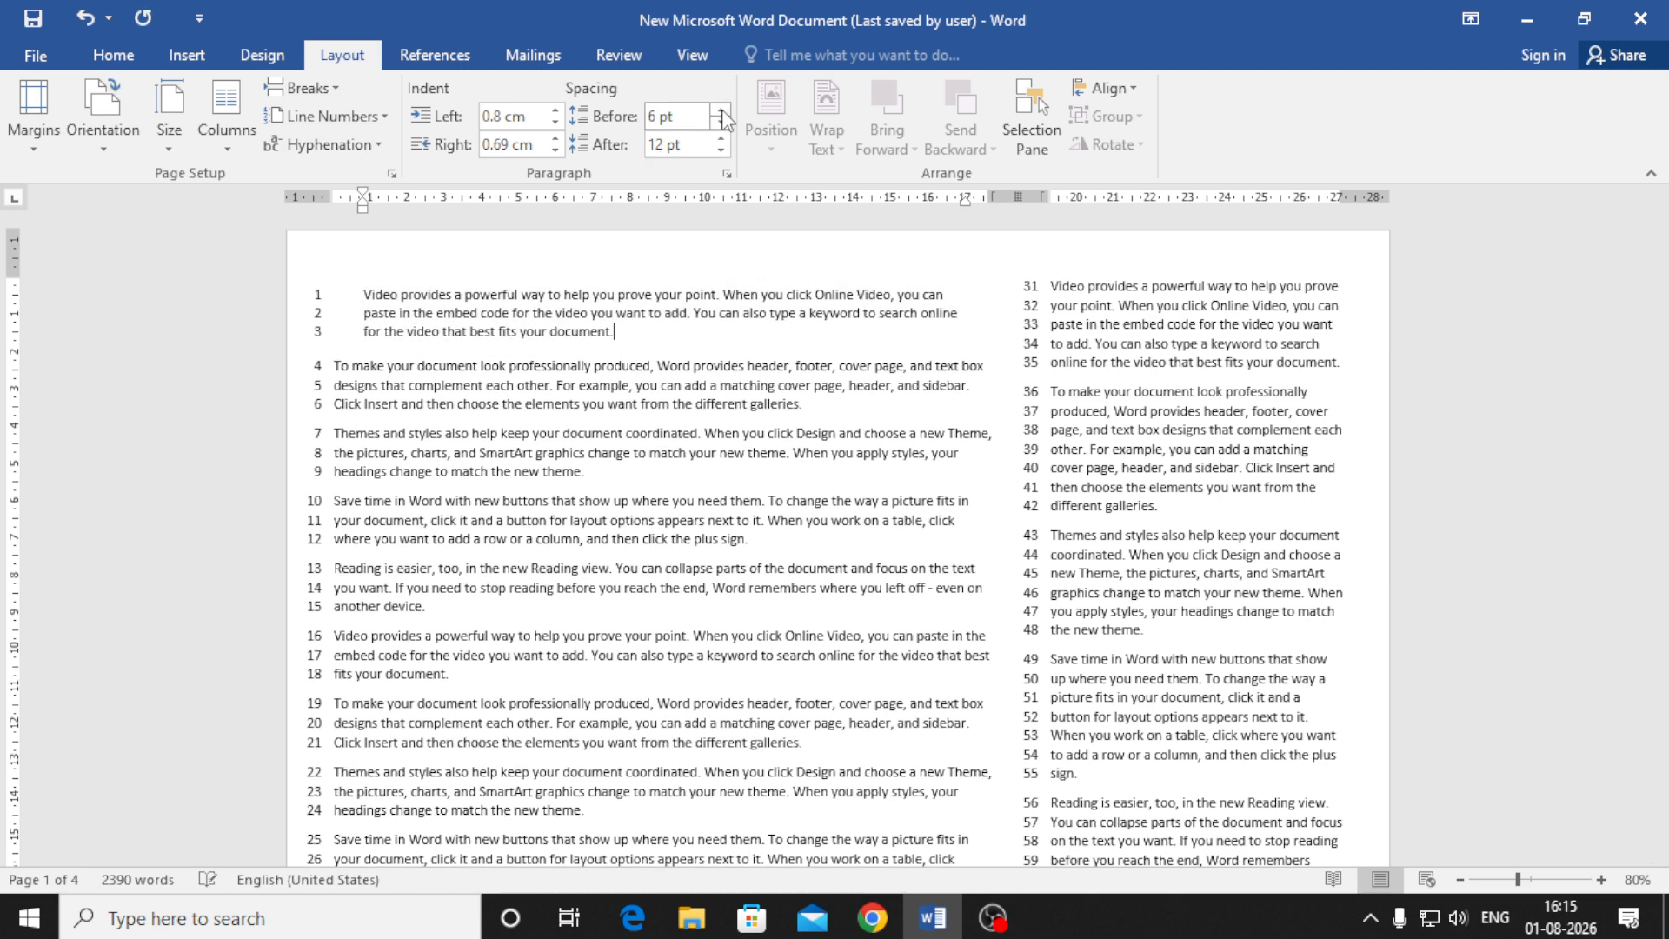
left_click(720, 111)
left_click(720, 111)
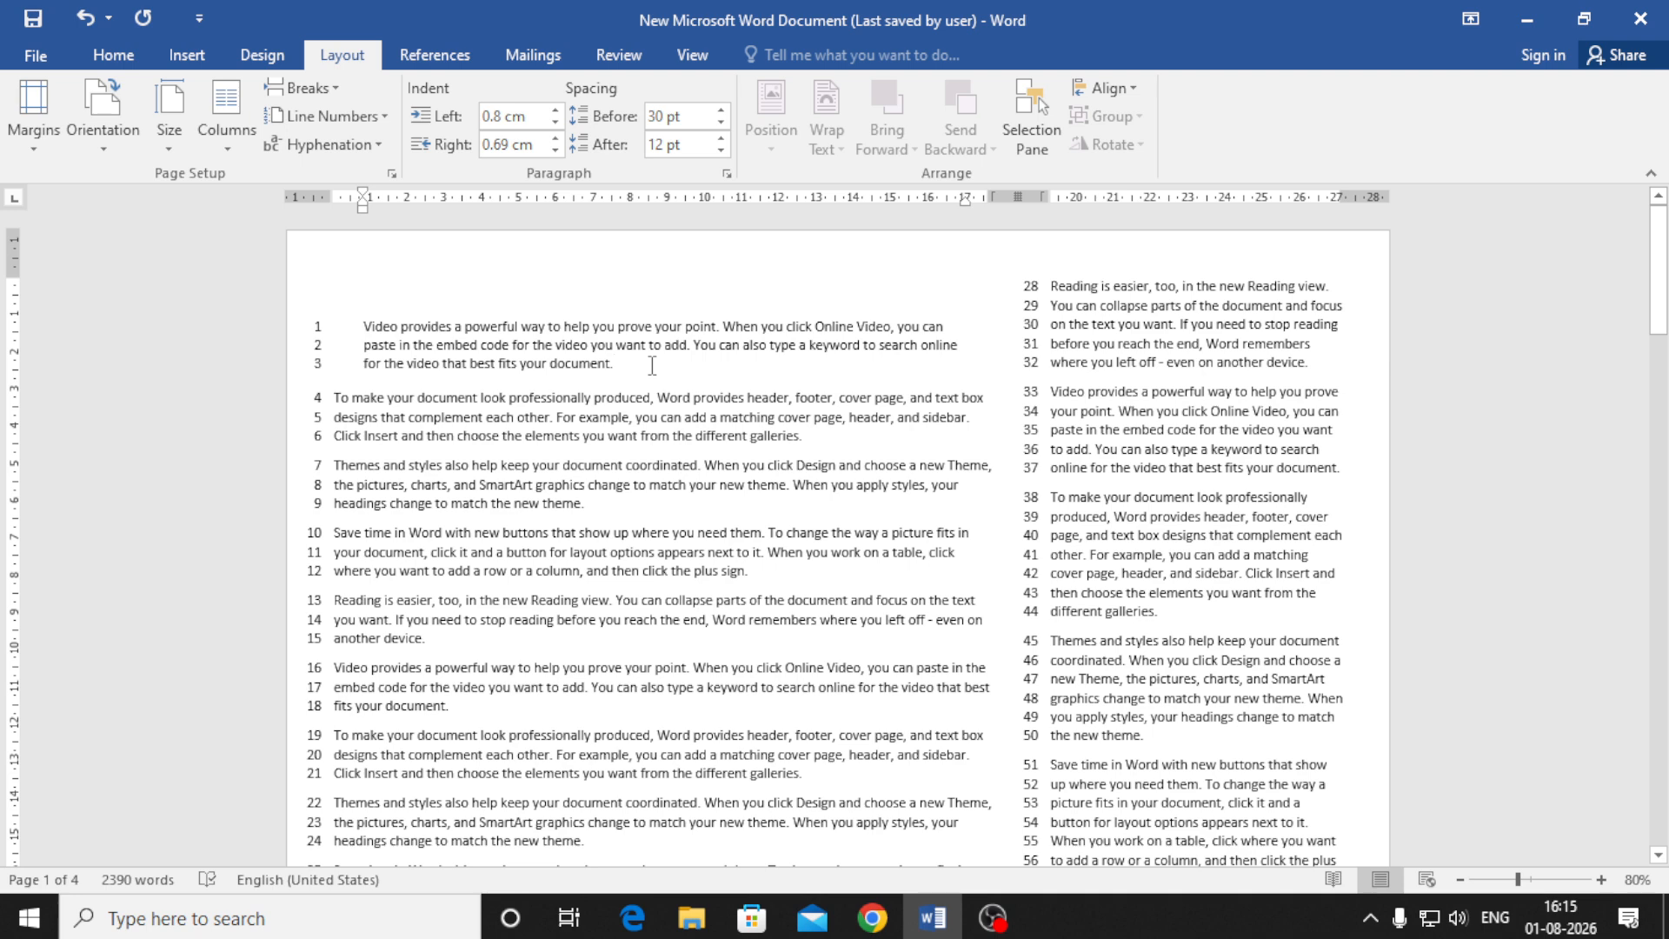
left_click(720, 140)
left_click(720, 140)
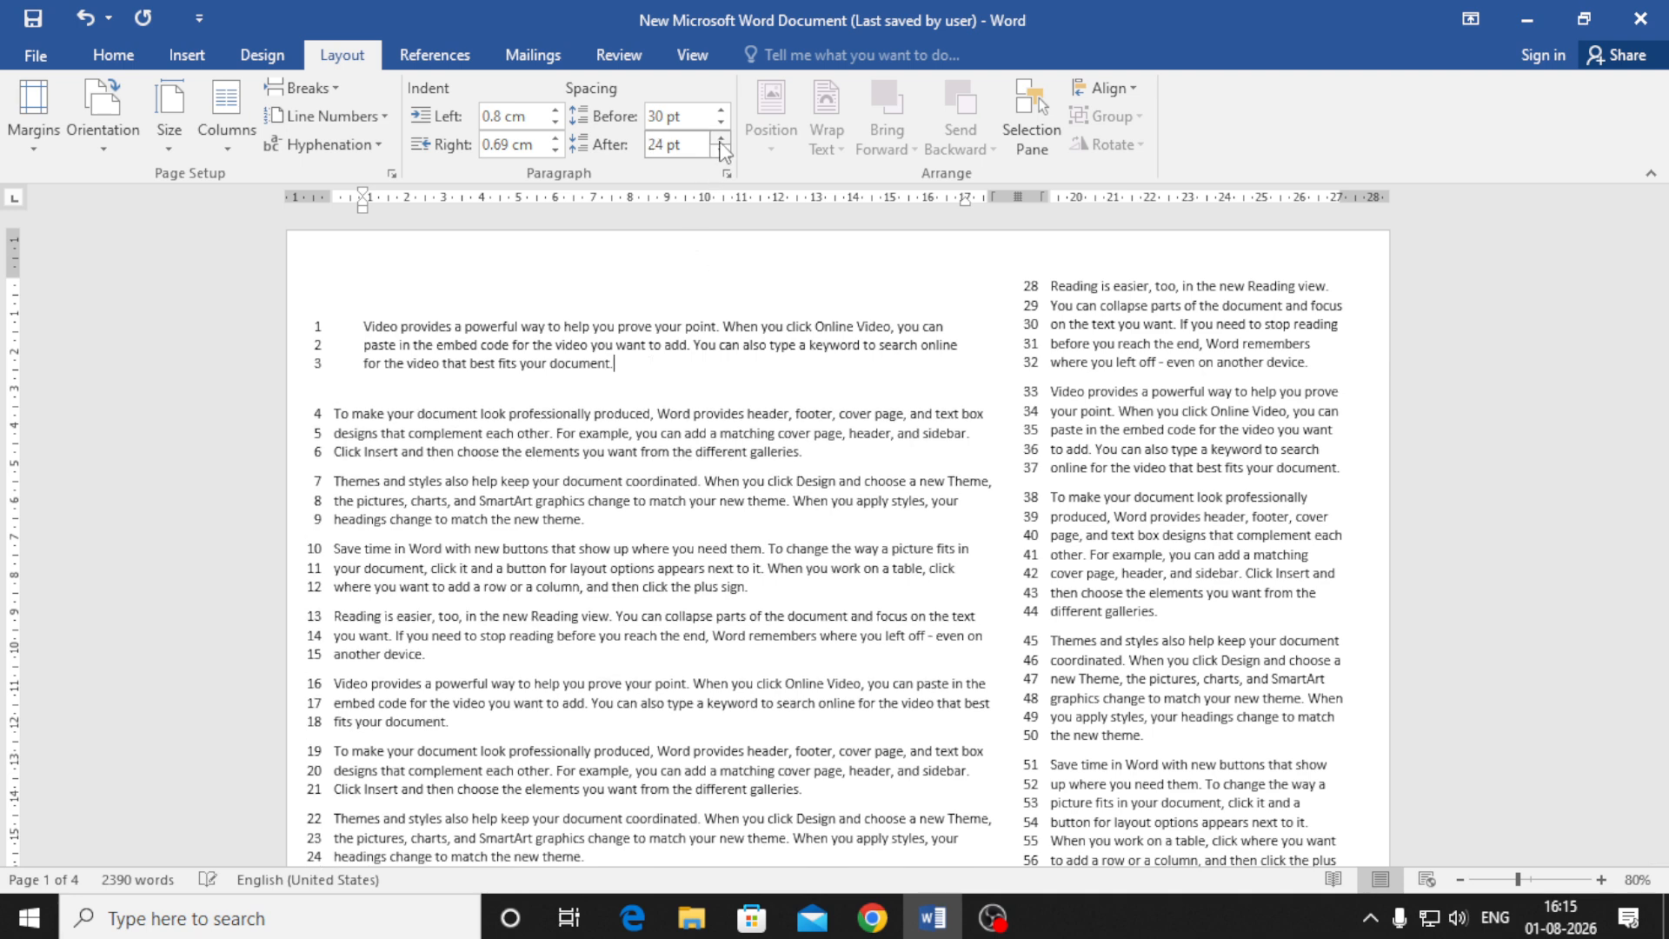
left_click(721, 140)
left_click(721, 140)
left_click(720, 141)
left_click(720, 140)
left_click(720, 141)
Check the spacing values of the second and third paragraphs
left_click(415, 409)
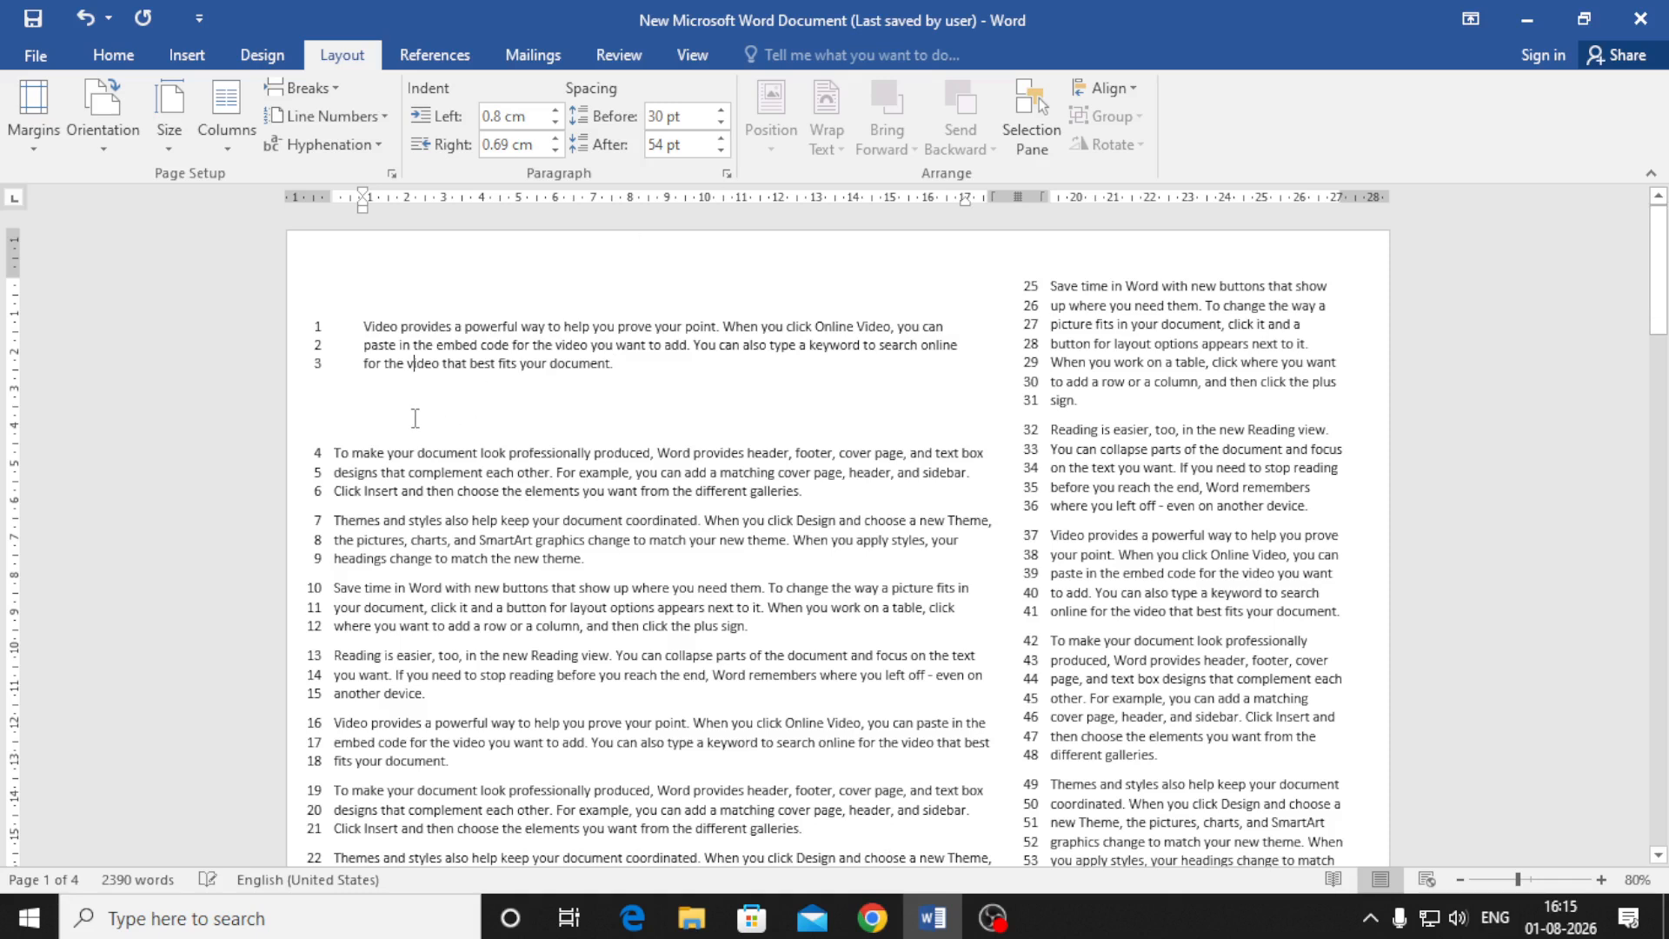
left_click(858, 498)
left_click(673, 515)
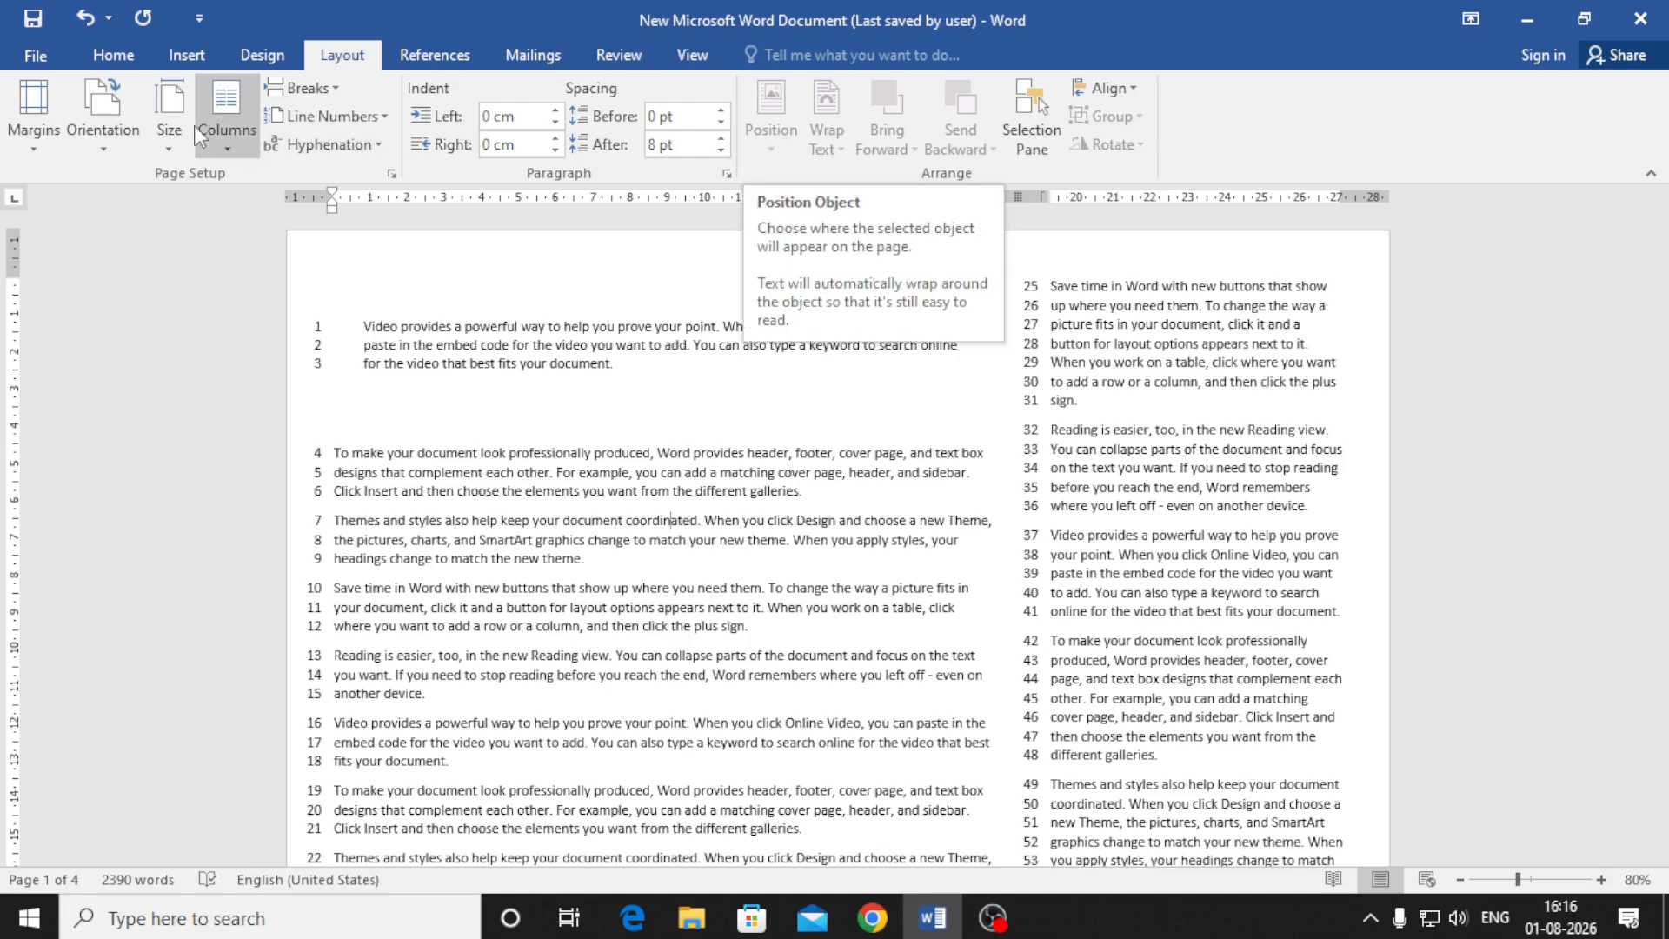
left_click(183, 68)
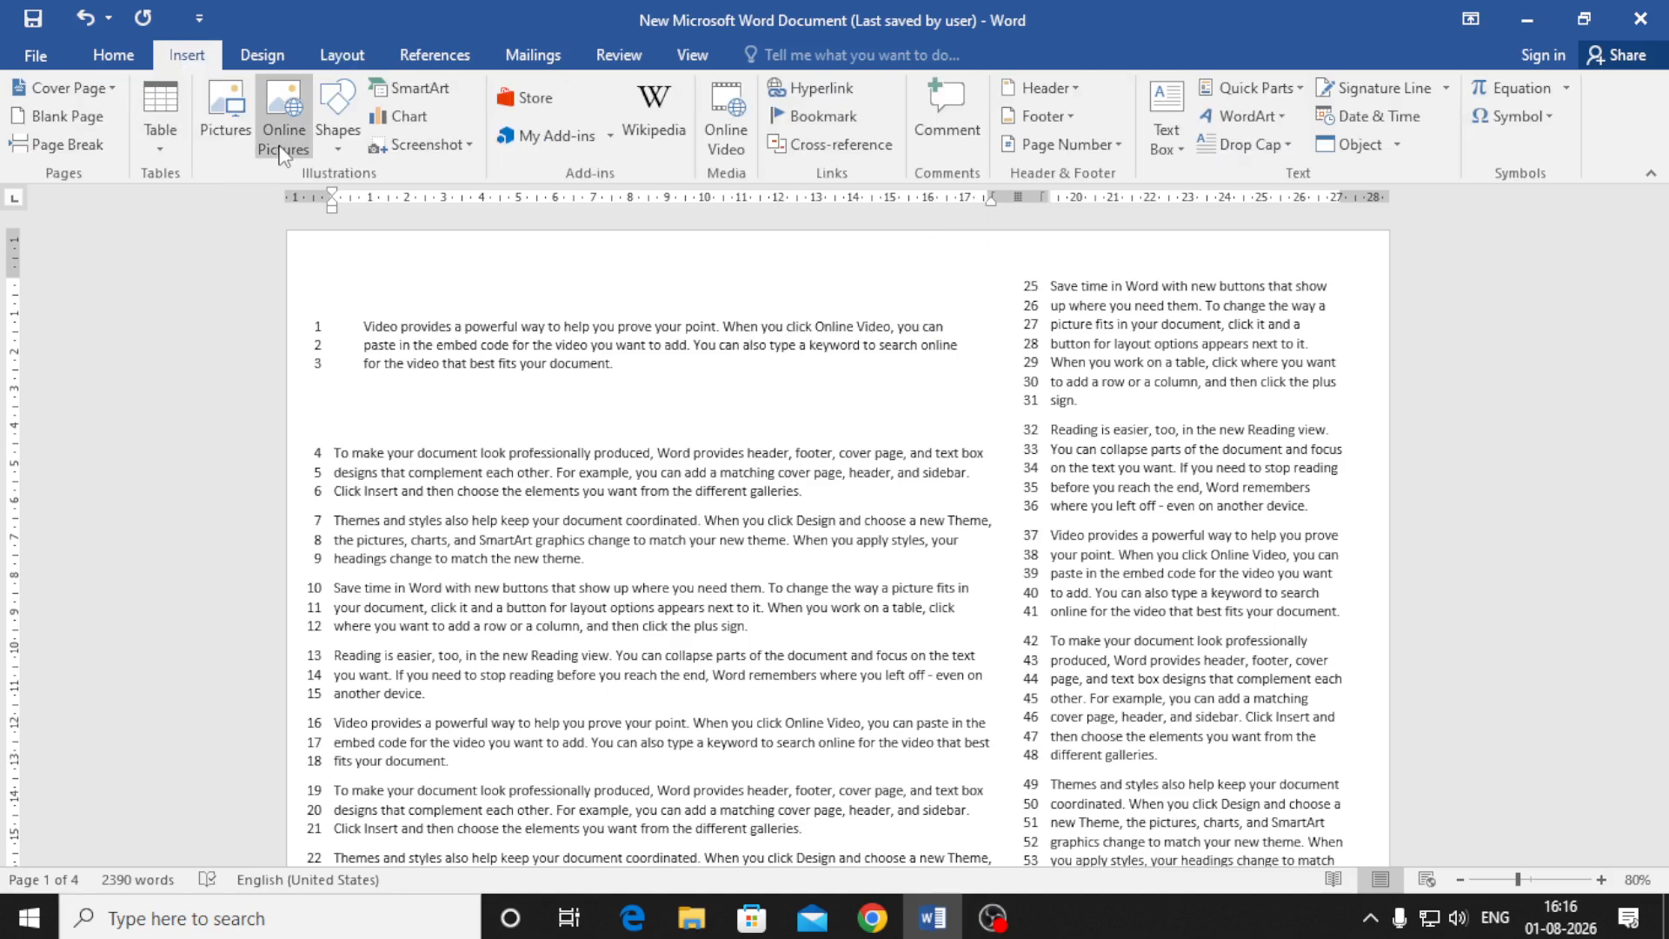
Draw a blue square rectangle over the first paragraph
left_click(325, 140)
left_click(401, 205)
mouse_move(374, 343)
left_mouse_down()
mouse_move(541, 434)
mouse_move(510, 481)
left_mouse_up()
Preview the Position options without applying one, then drag the square over lines 9–15
left_click(341, 54)
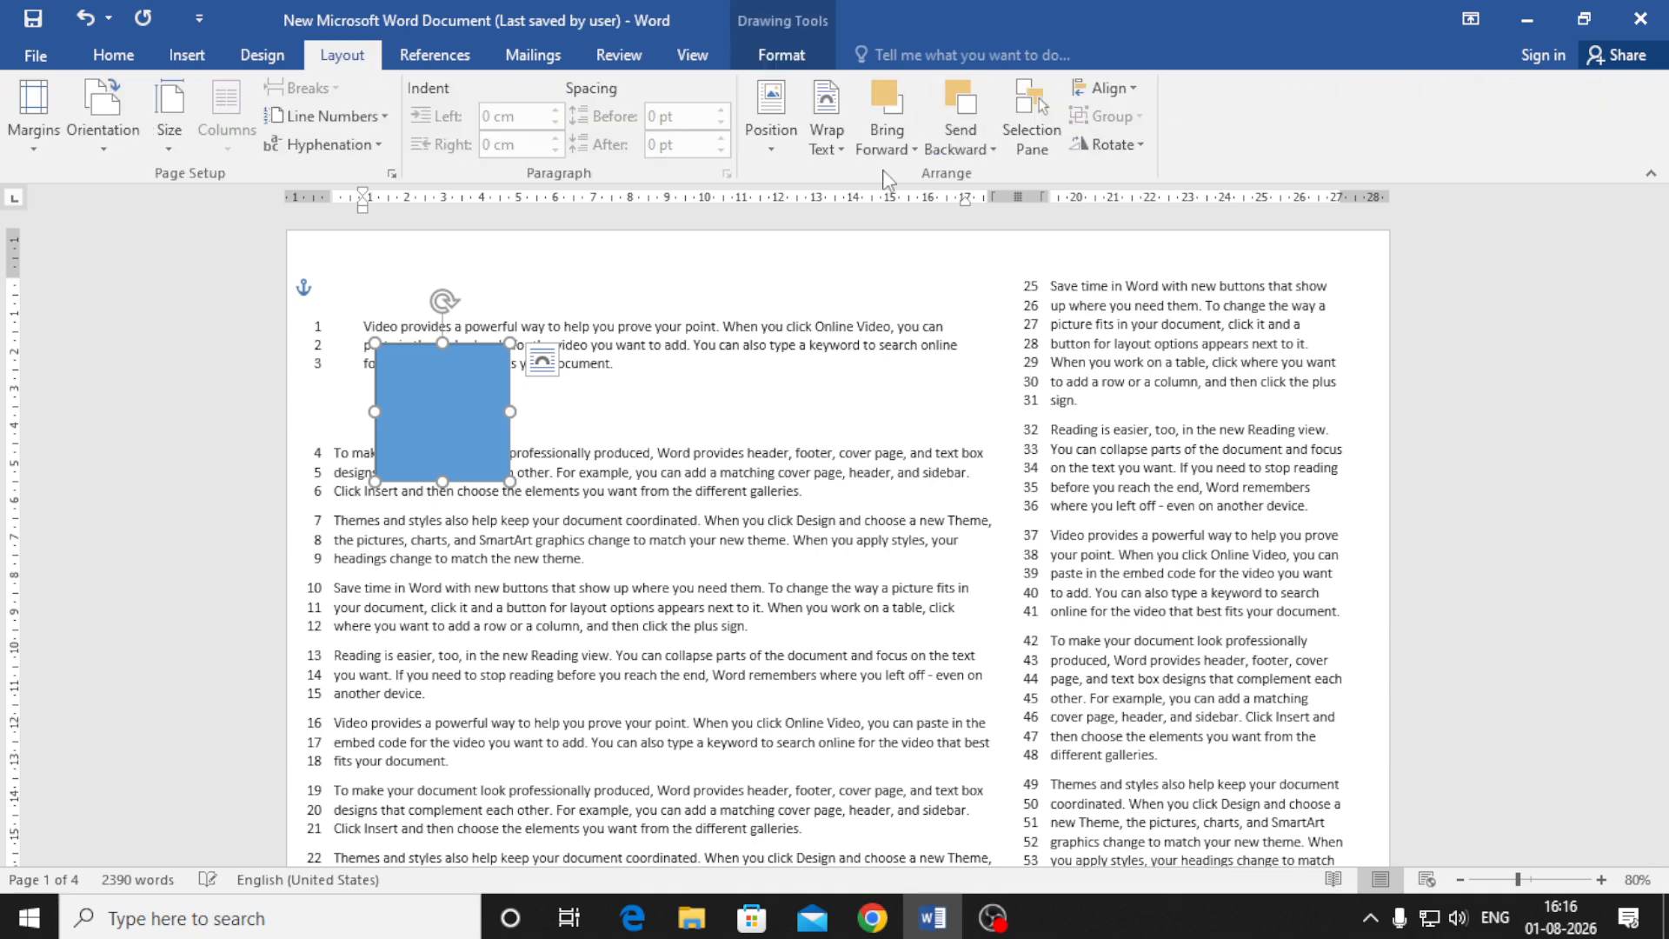
left_click(783, 110)
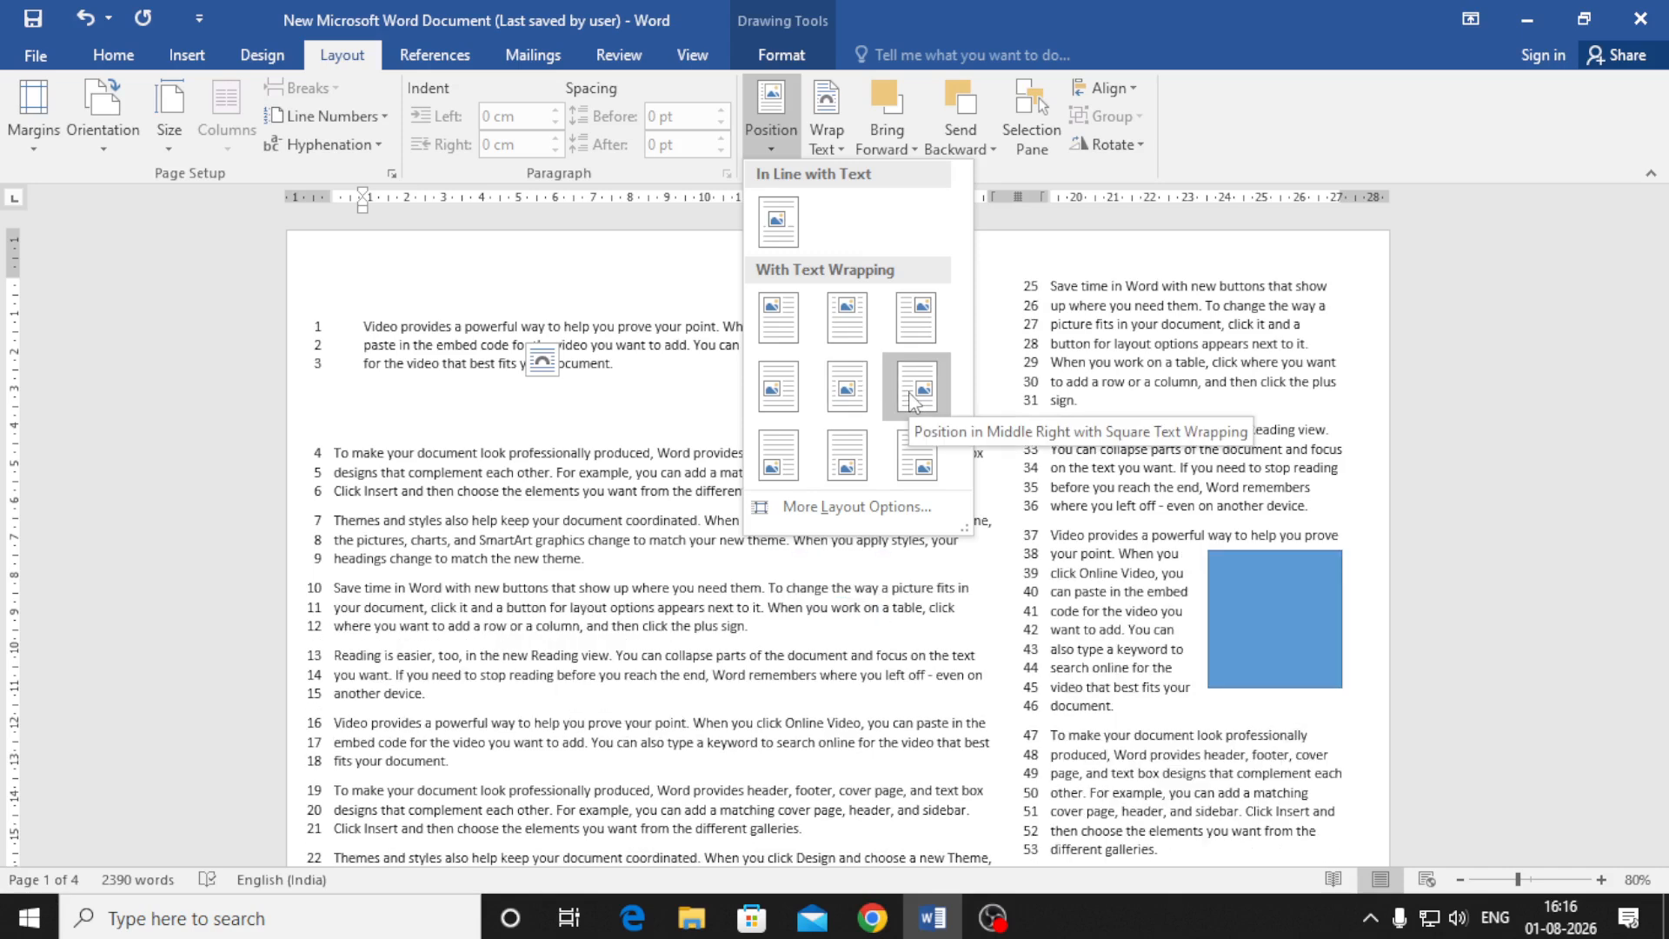
left_click(787, 562)
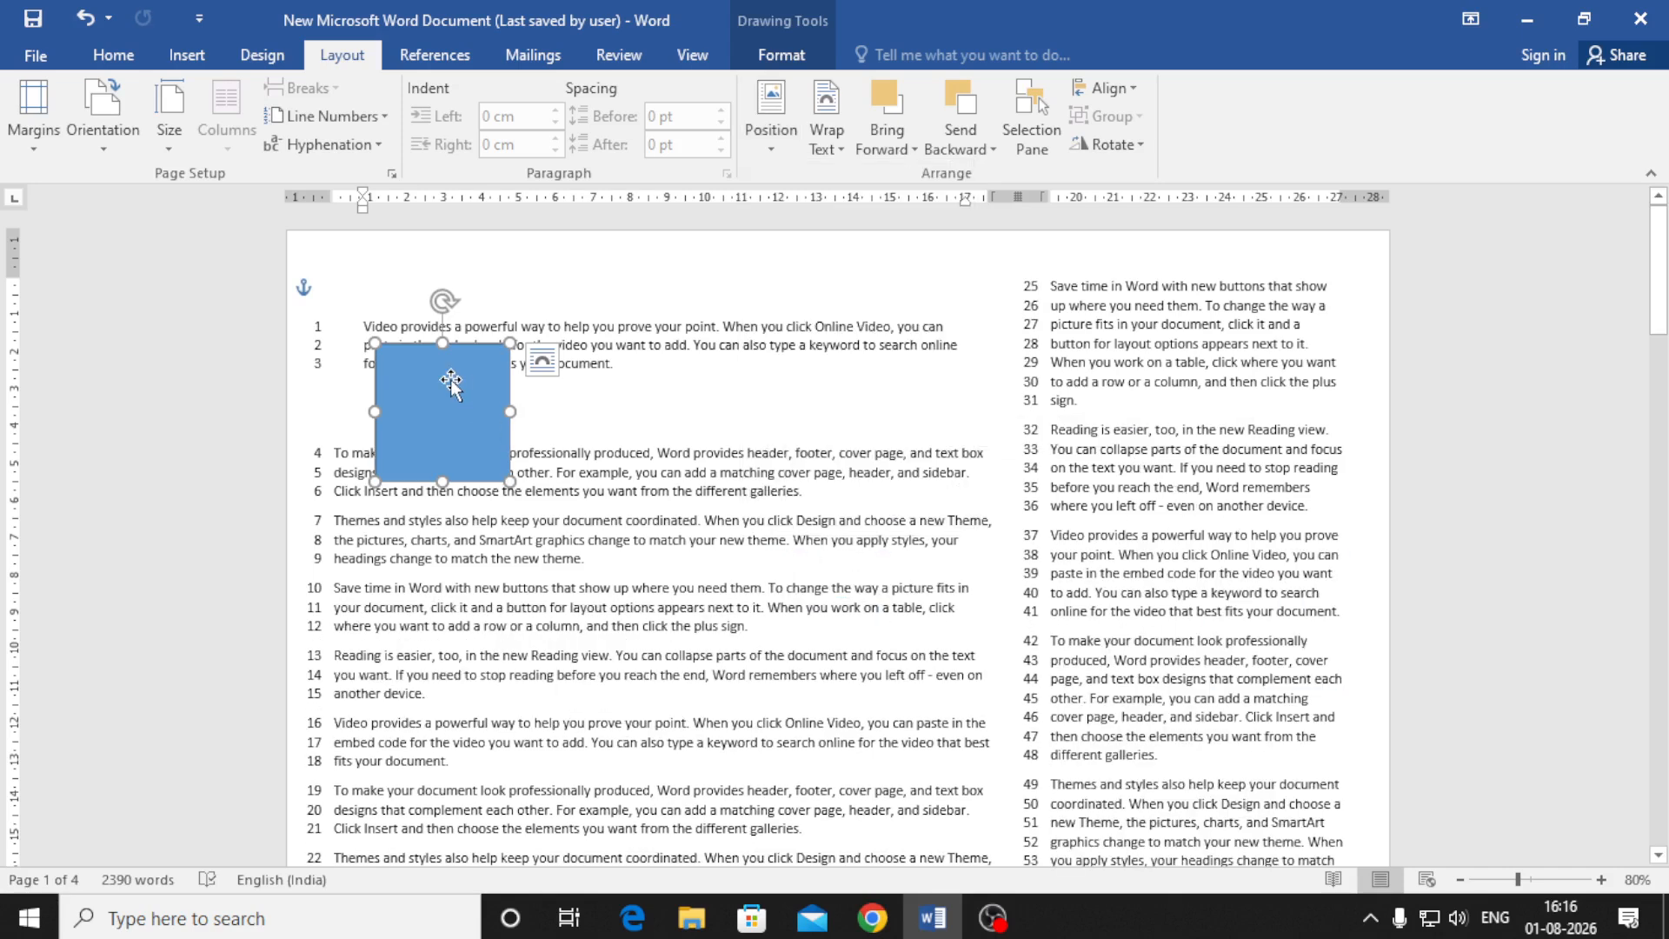
left_click_drag(452, 386, 528, 572)
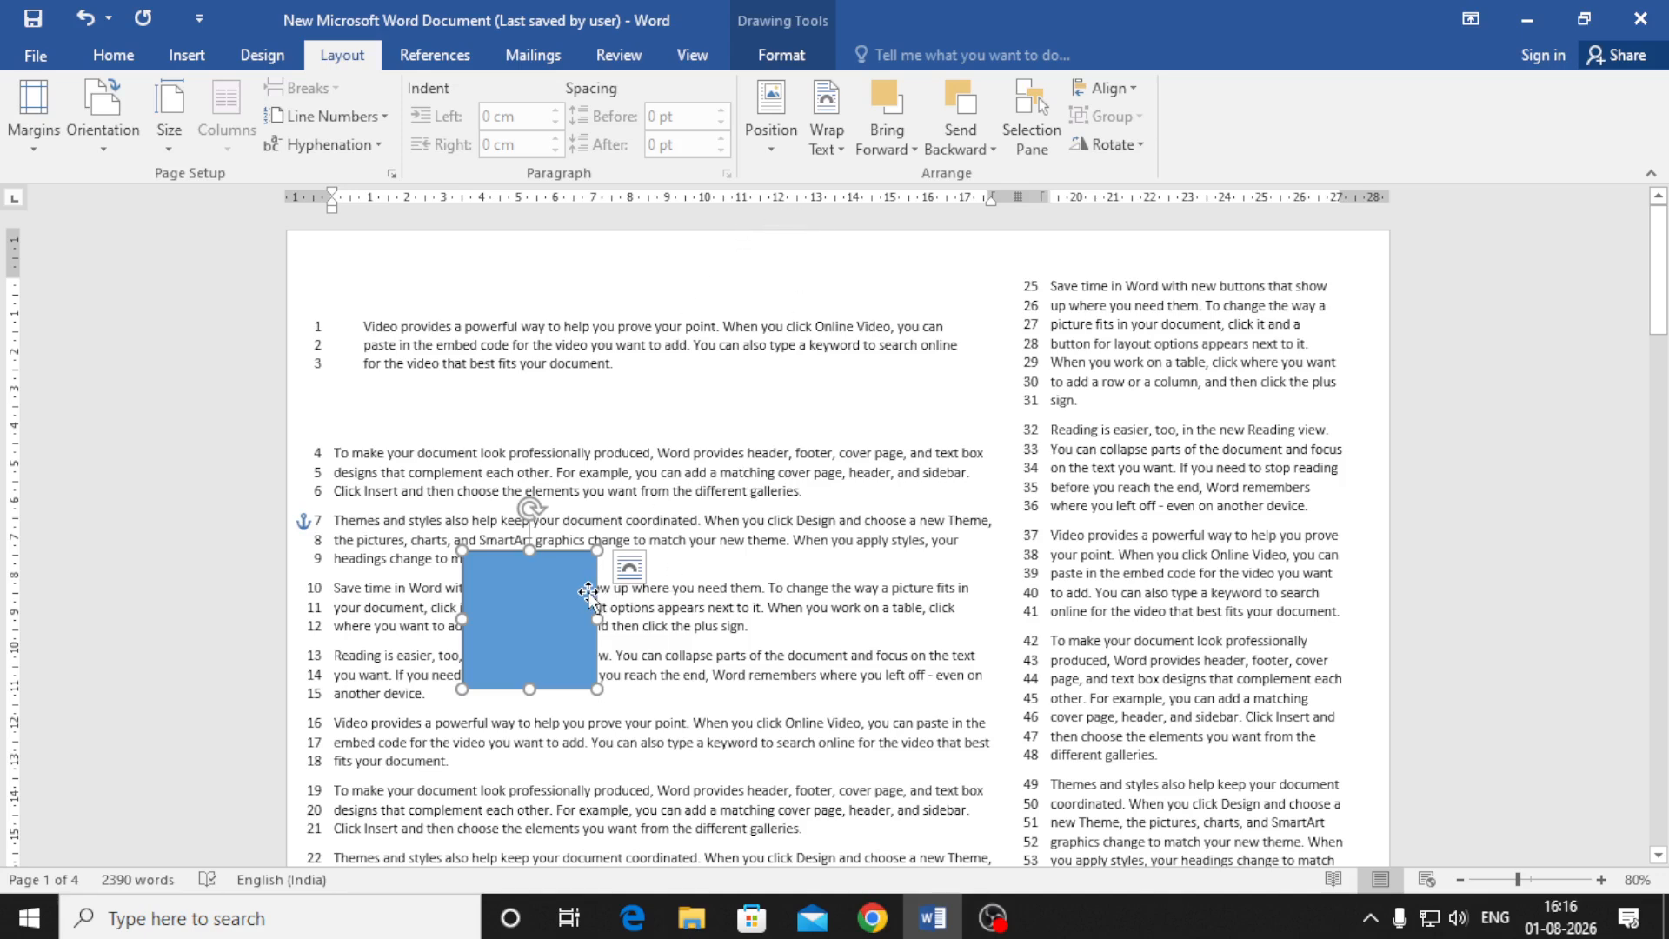
left_click_drag(577, 597, 762, 461)
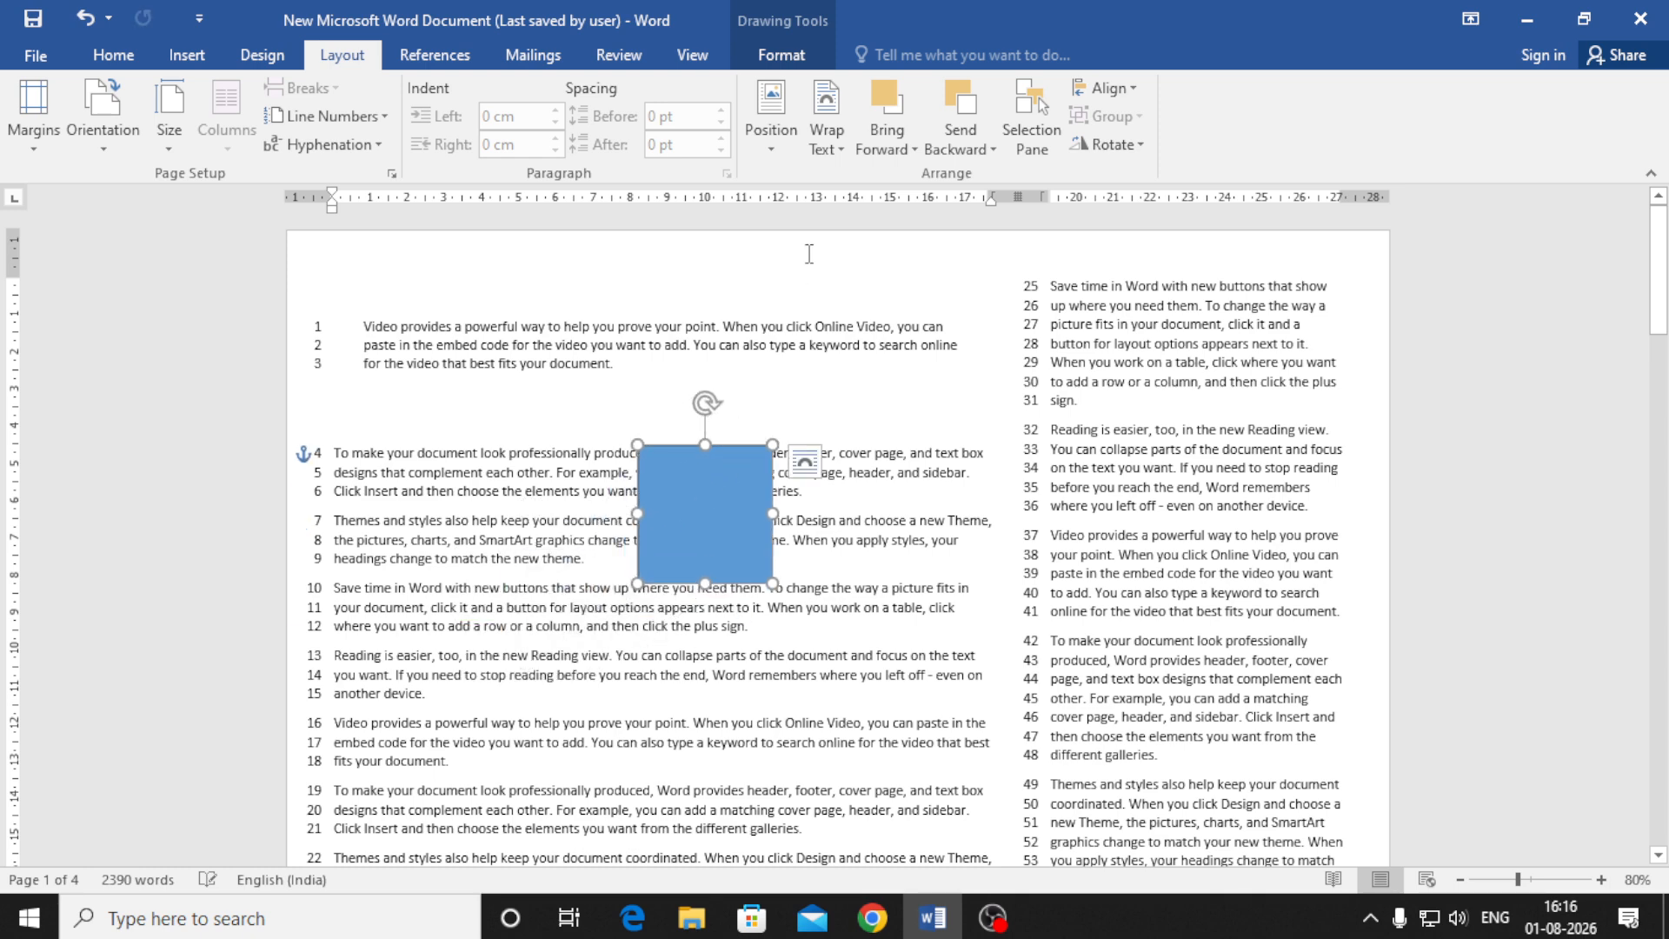
Browse the Send Backward and Bring Forward options without applying any
left_click(970, 149)
left_click(893, 154)
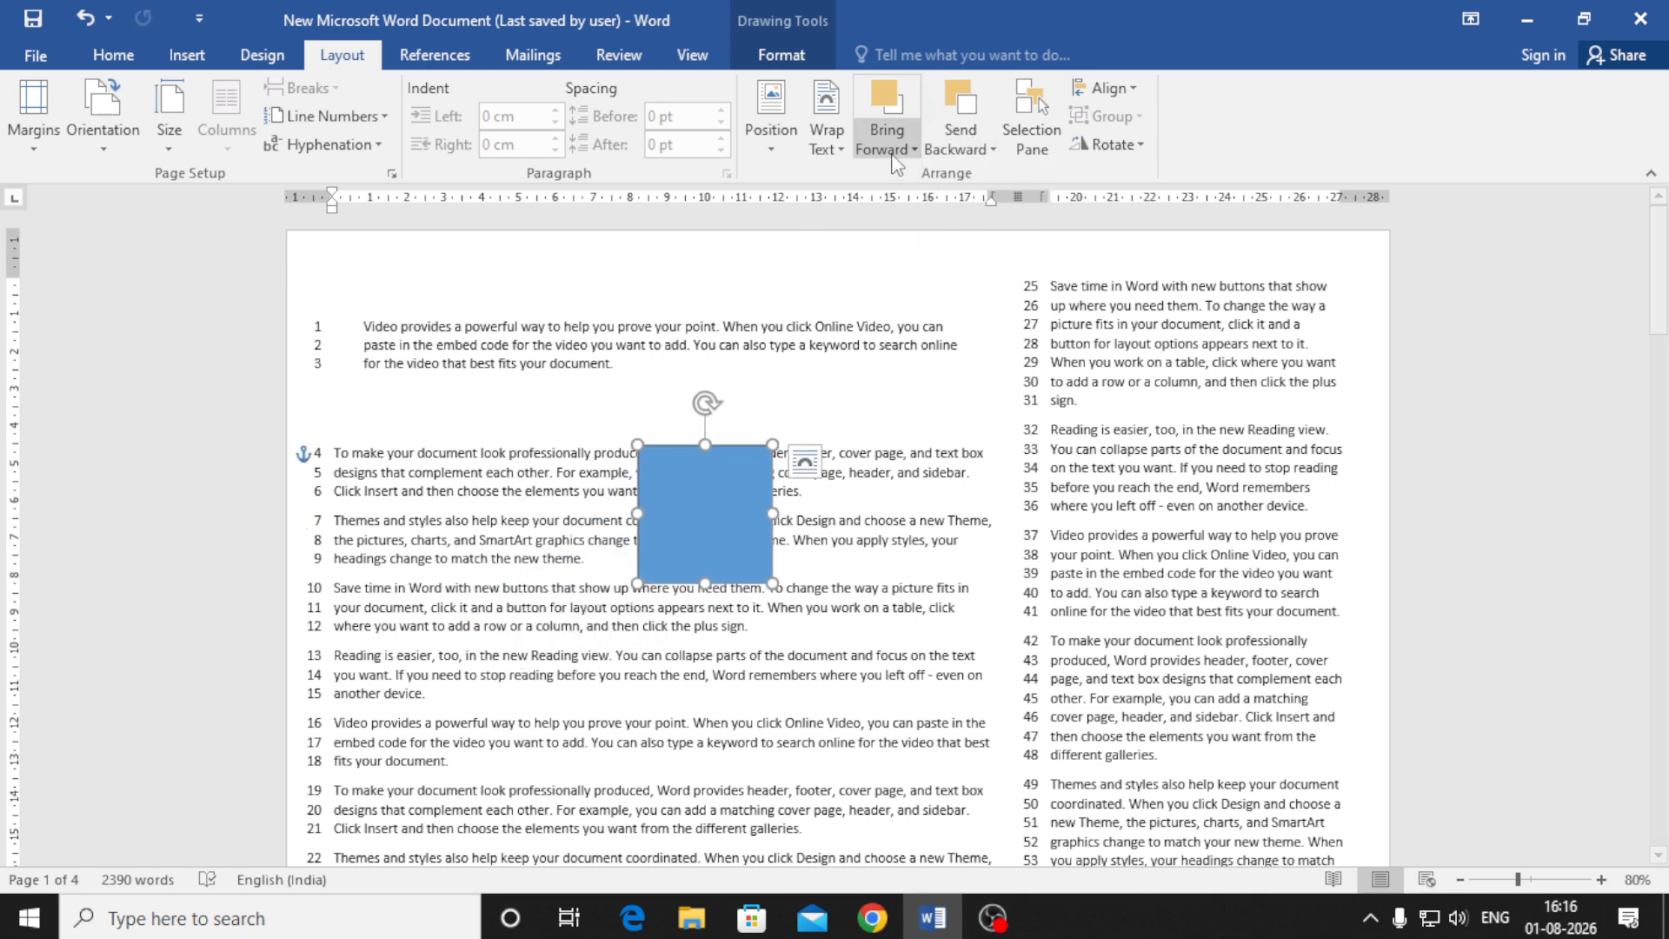
left_click(769, 561)
Duplicate the blue square twice with Ctrl+D and drag the copies into an overlapping row
key("ctrl+d")
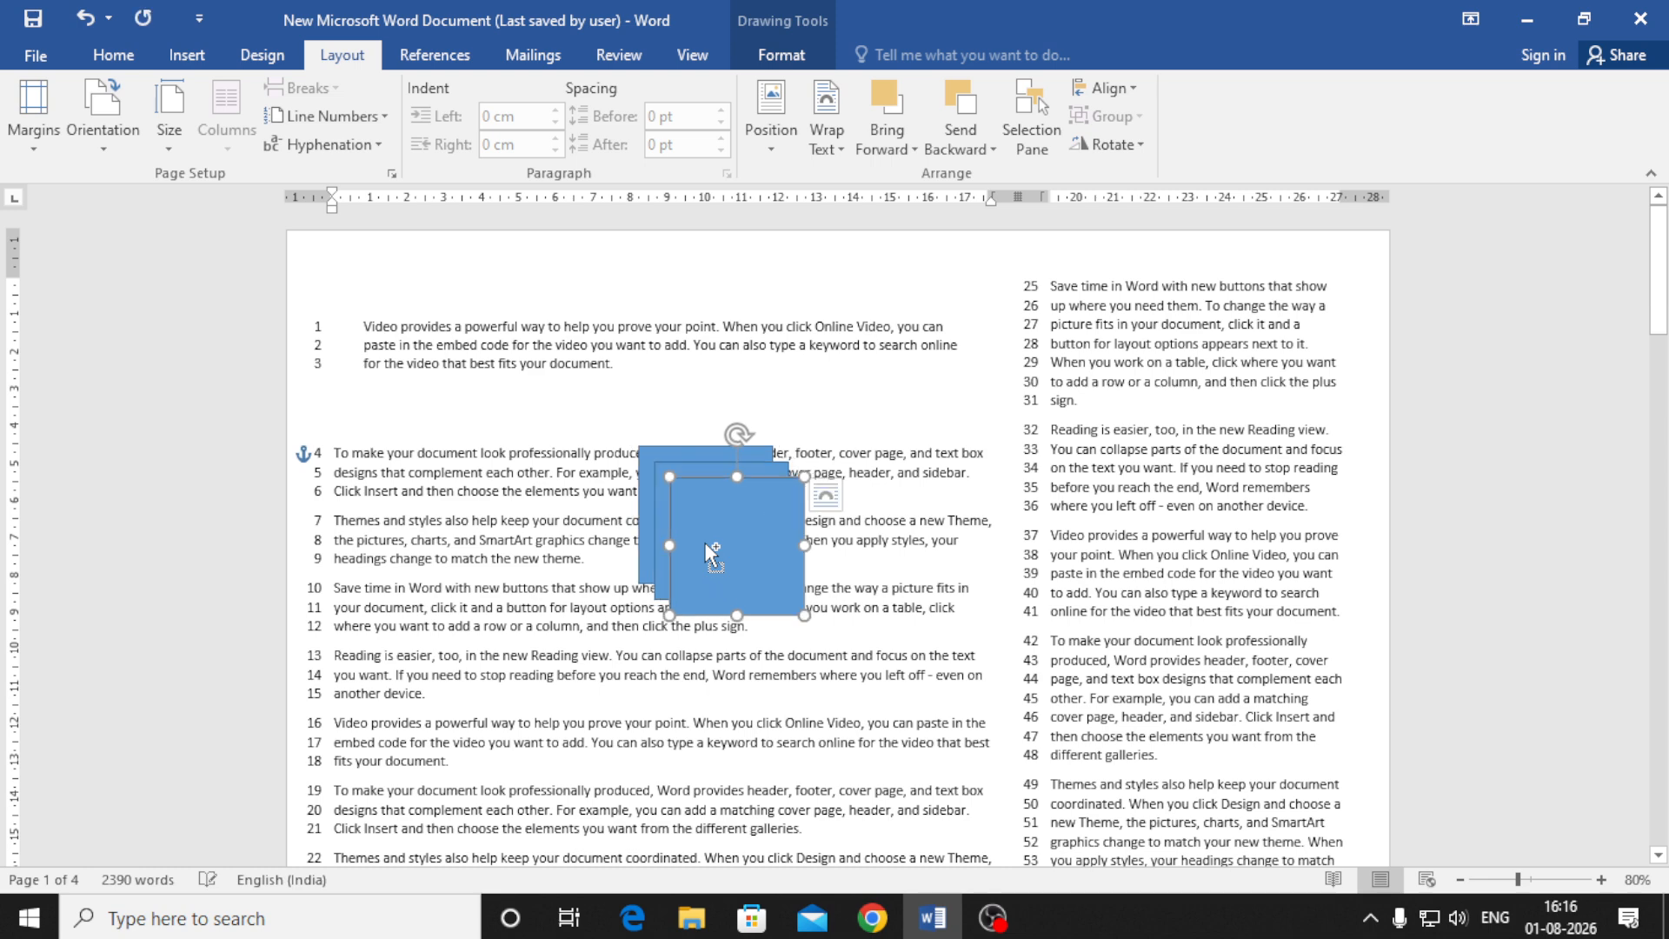
left_click_drag(730, 533, 831, 519)
key("ctrl+d")
left_click_drag(758, 591, 768, 612)
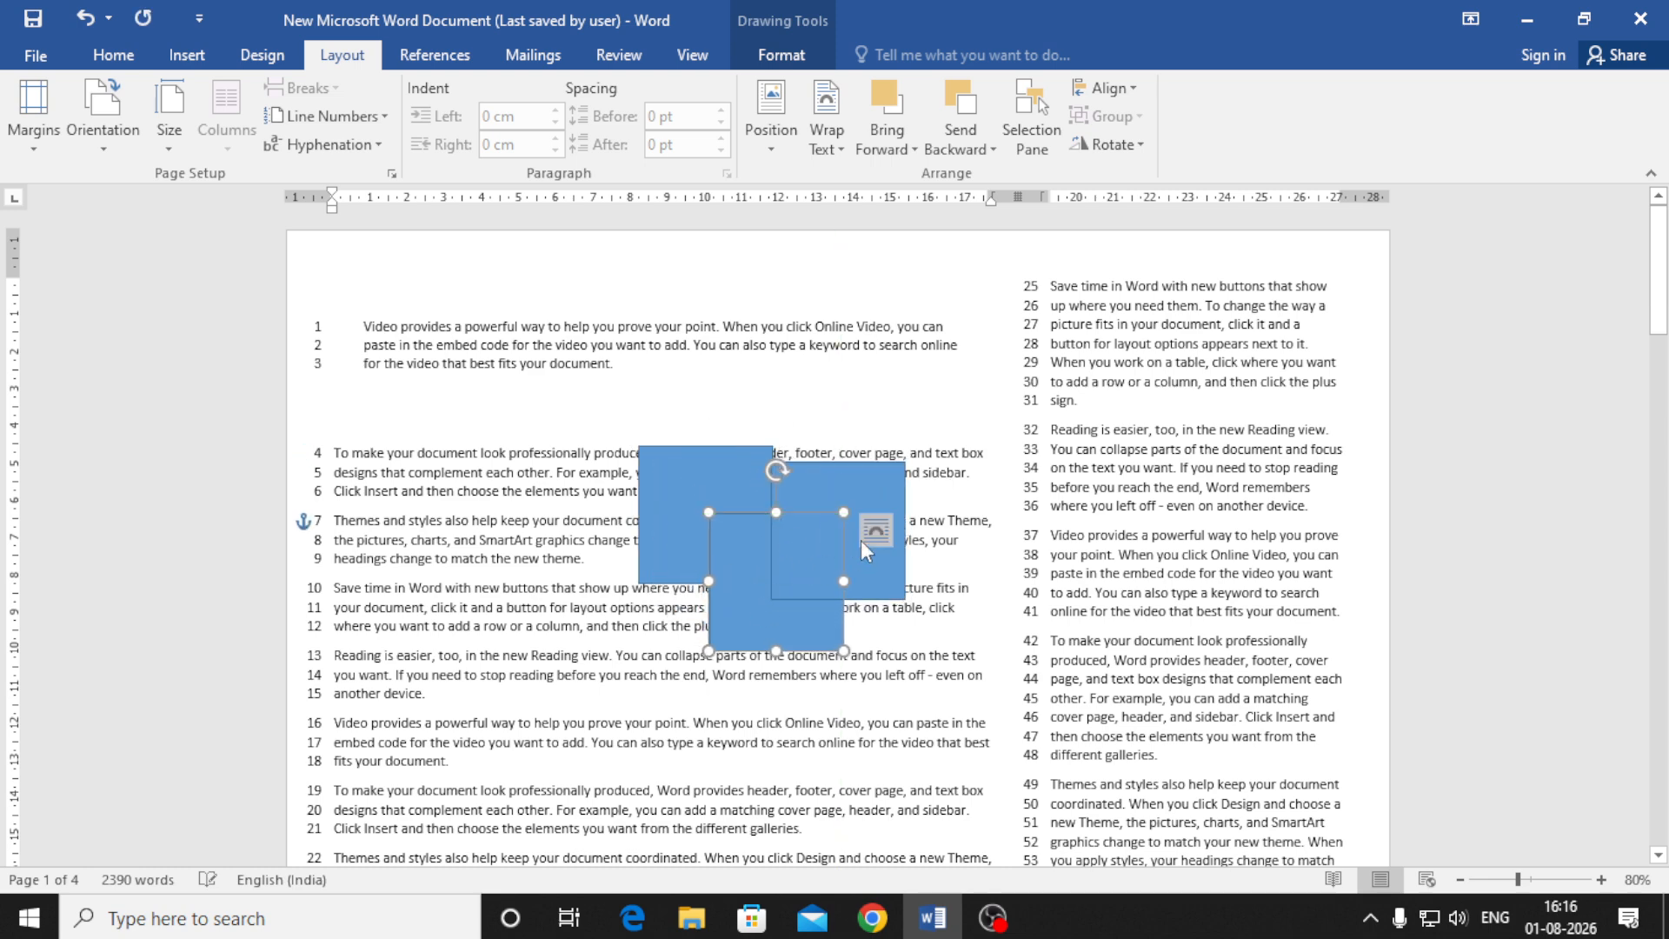
left_click_drag(878, 484, 790, 534)
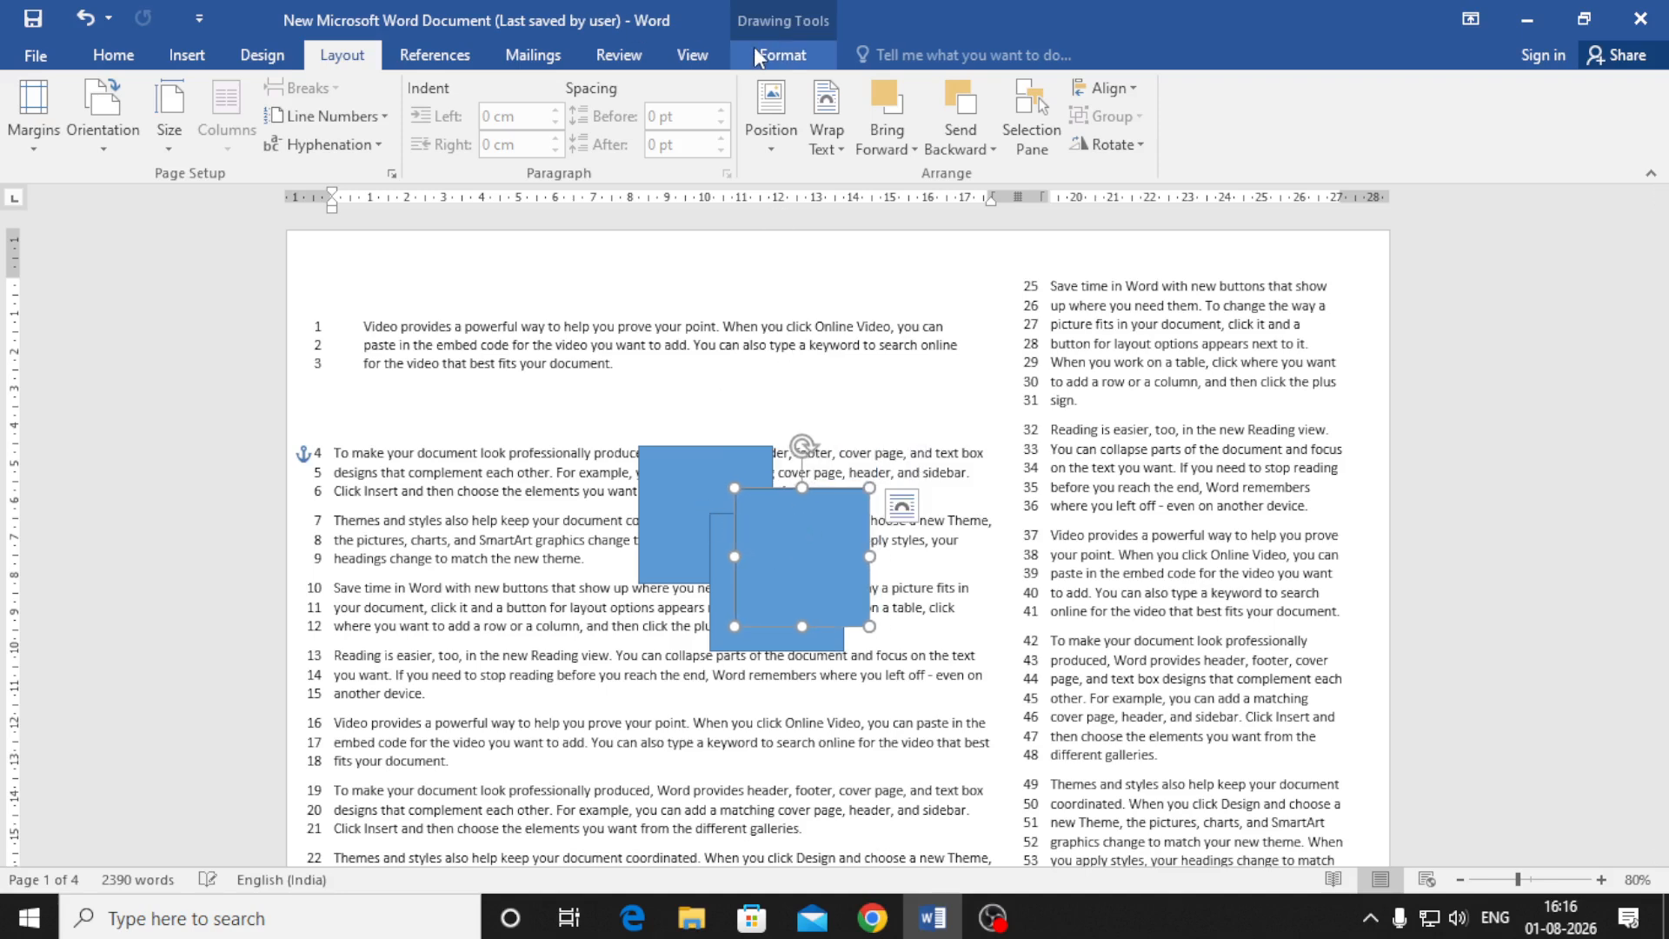
left_click(782, 55)
Fill the right square orange and the left square black
left_click(560, 95)
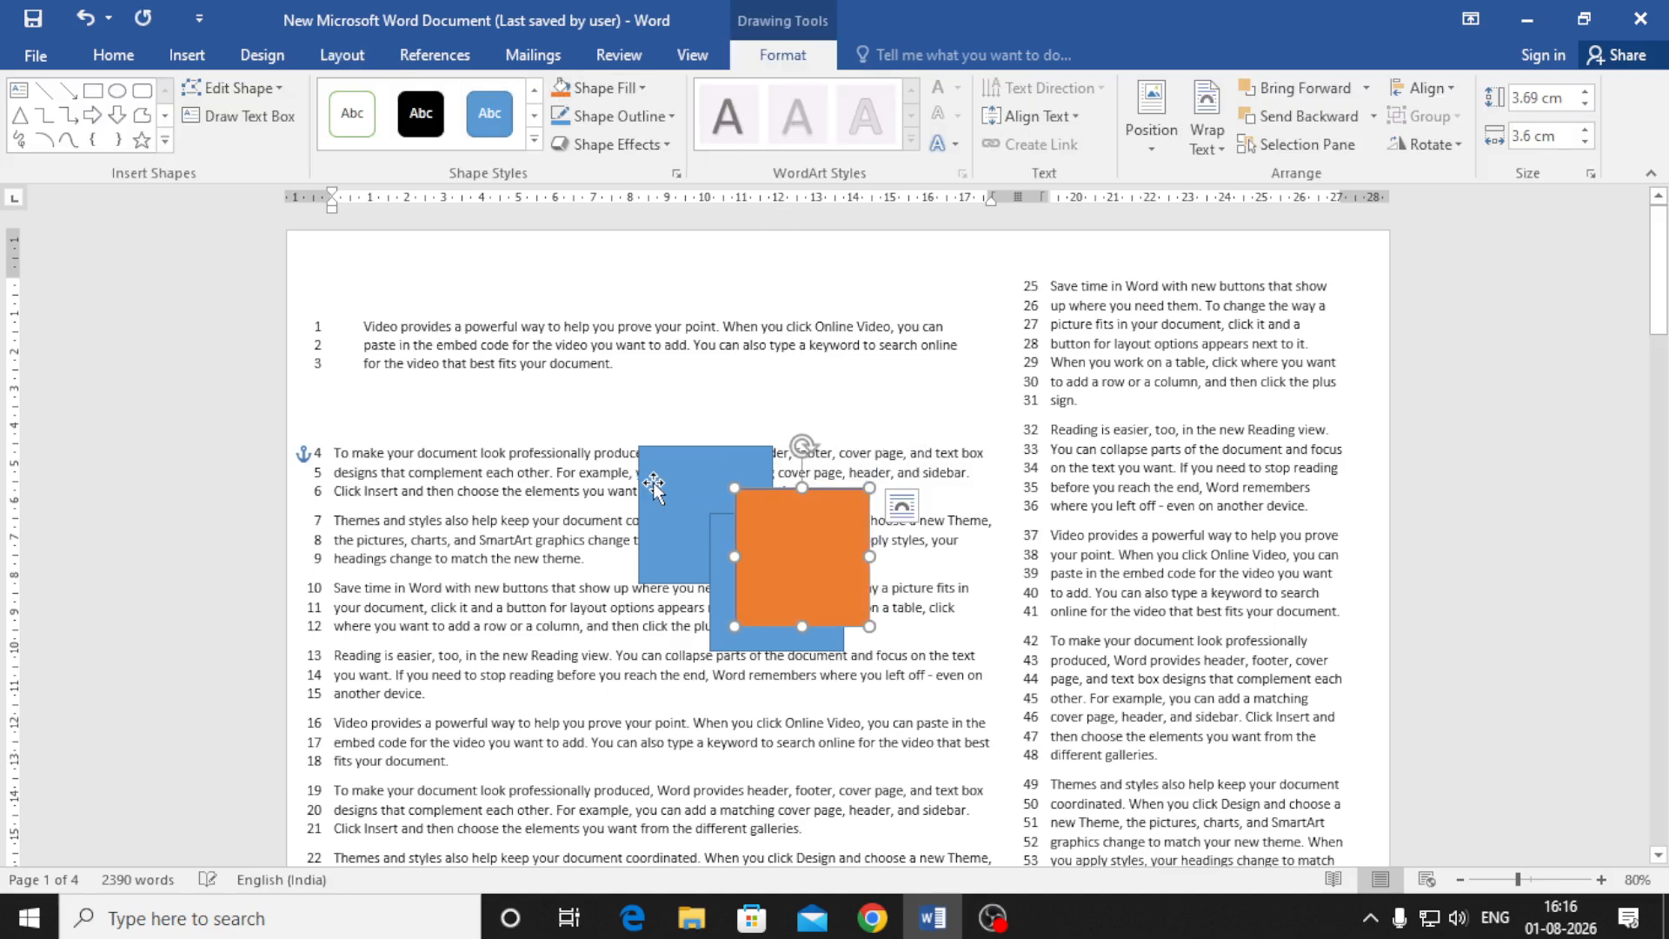
left_click(651, 485)
left_click(643, 88)
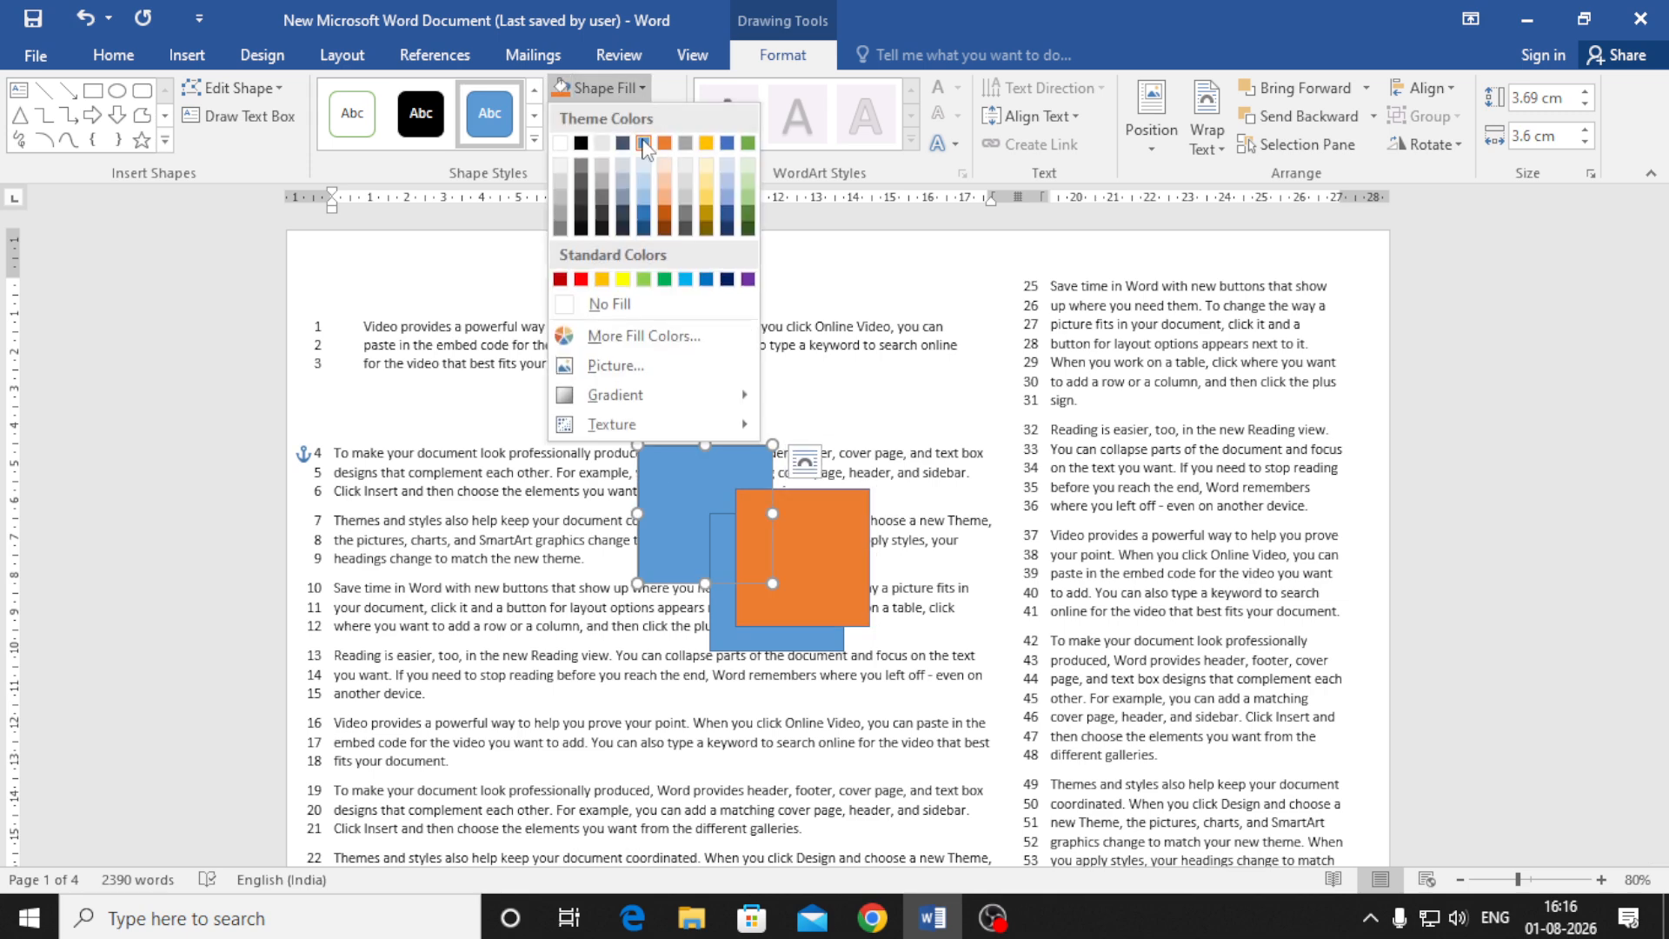
left_click(582, 130)
Move the orange square so it overlaps the black square's right side
left_click(948, 422)
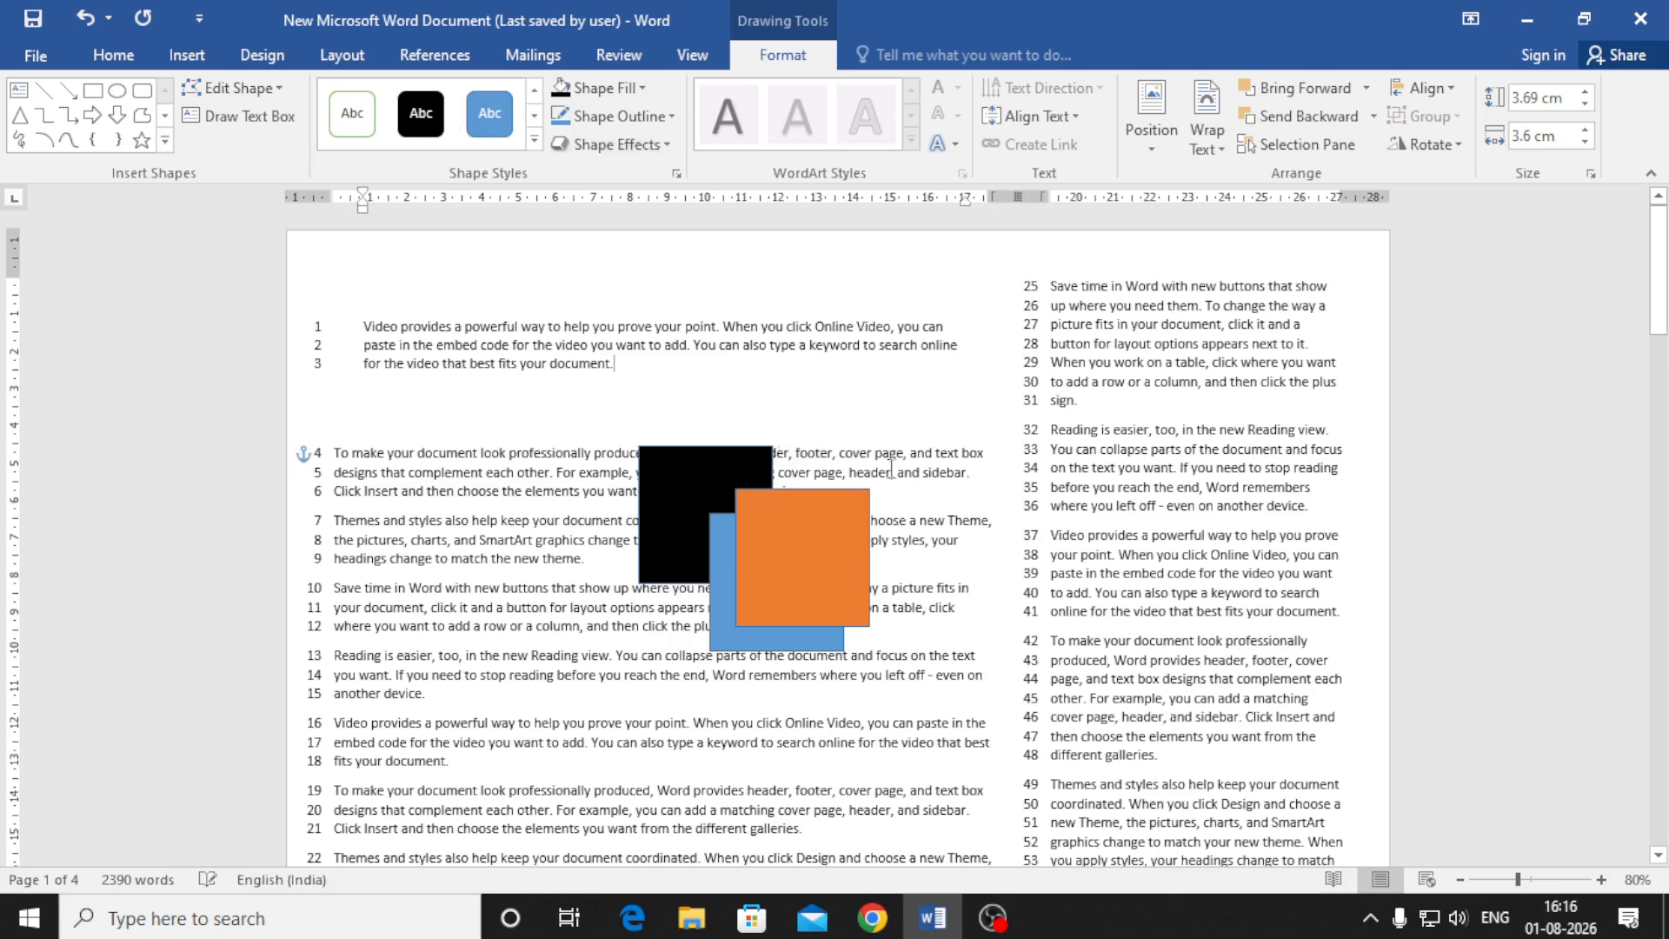
left_click_drag(814, 569, 744, 561)
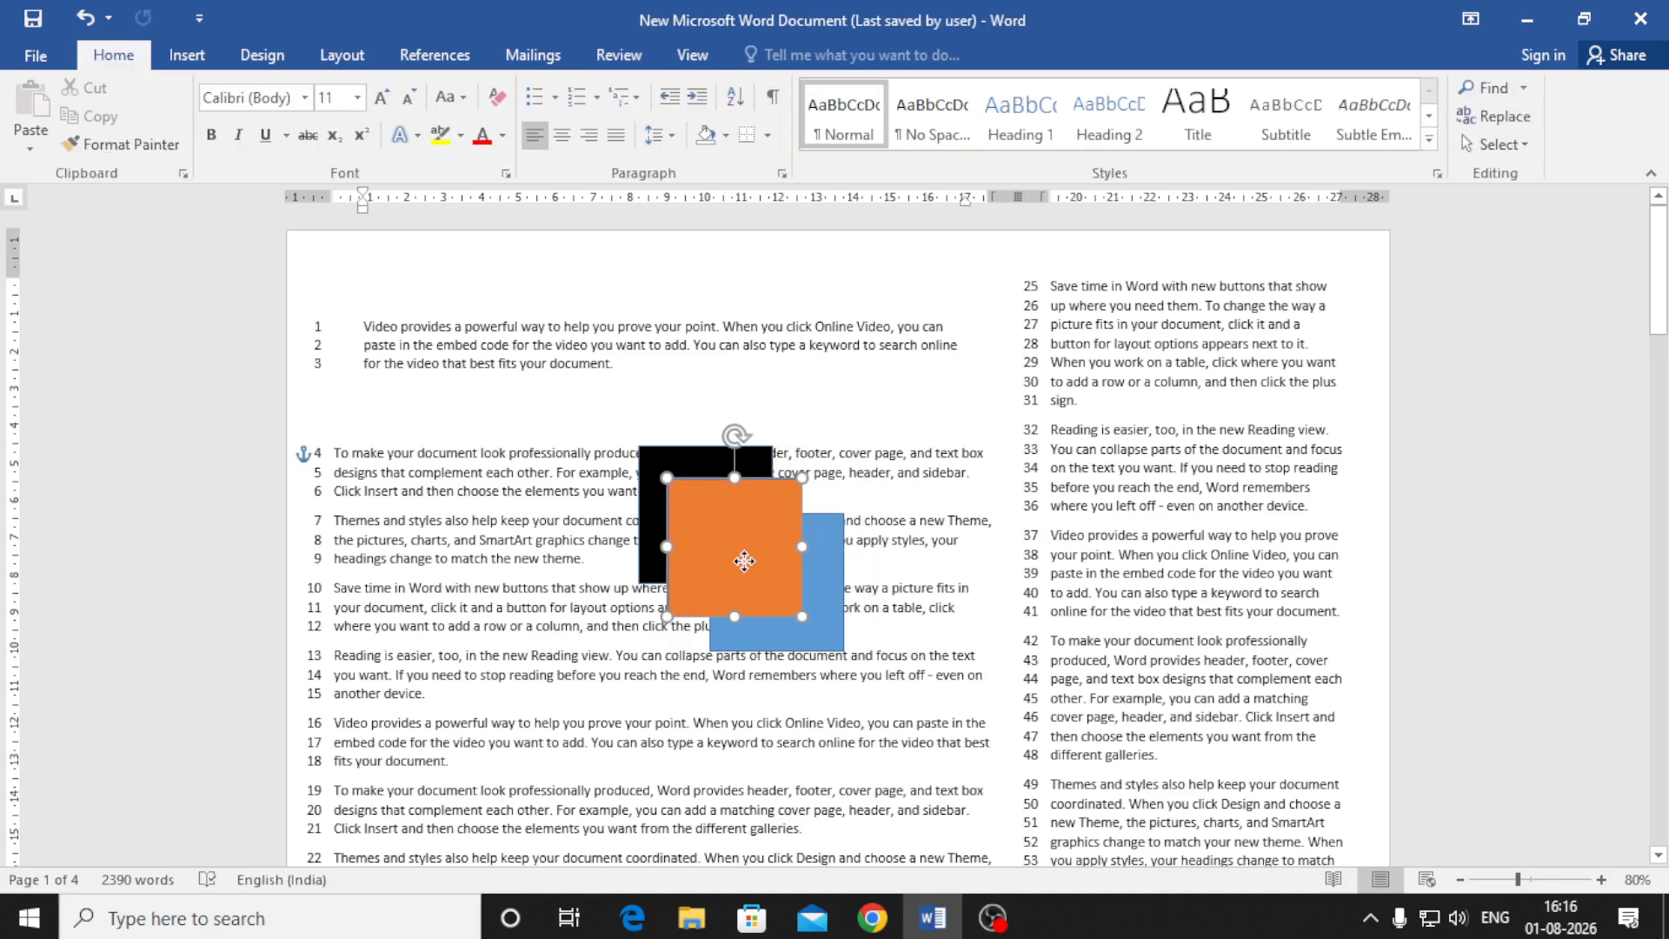
left_click(587, 710)
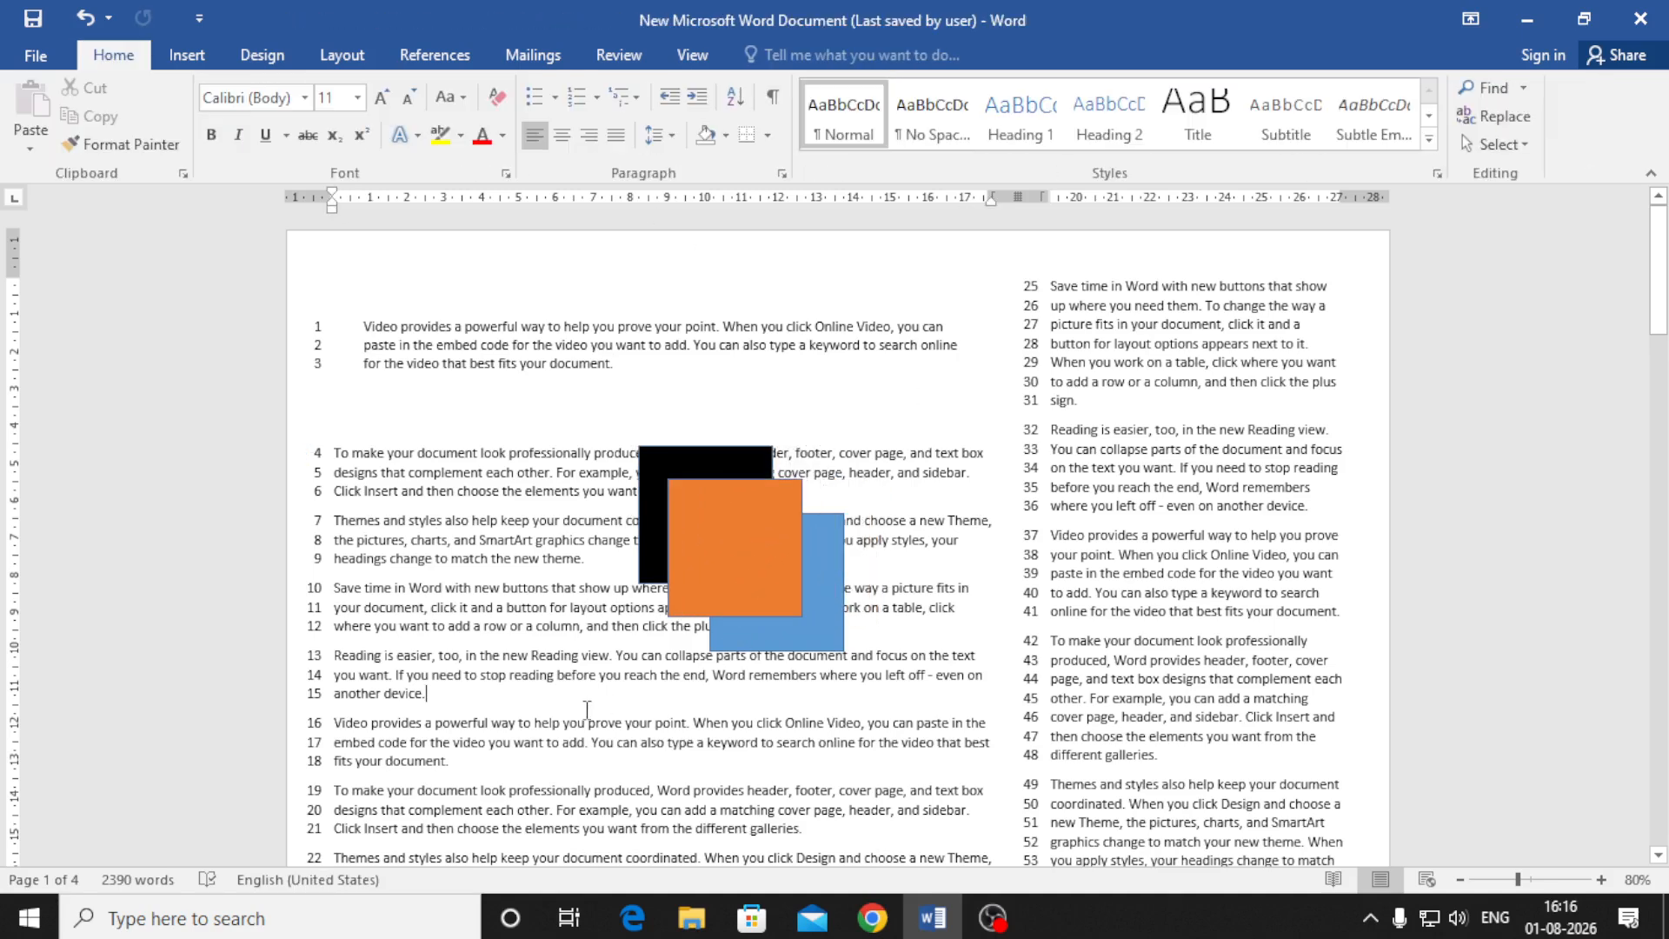
mouse_move(706, 564)
left_mouse_down()
mouse_move(864, 530)
mouse_move(787, 475)
mouse_move(805, 500)
mouse_move(804, 563)
left_mouse_up()
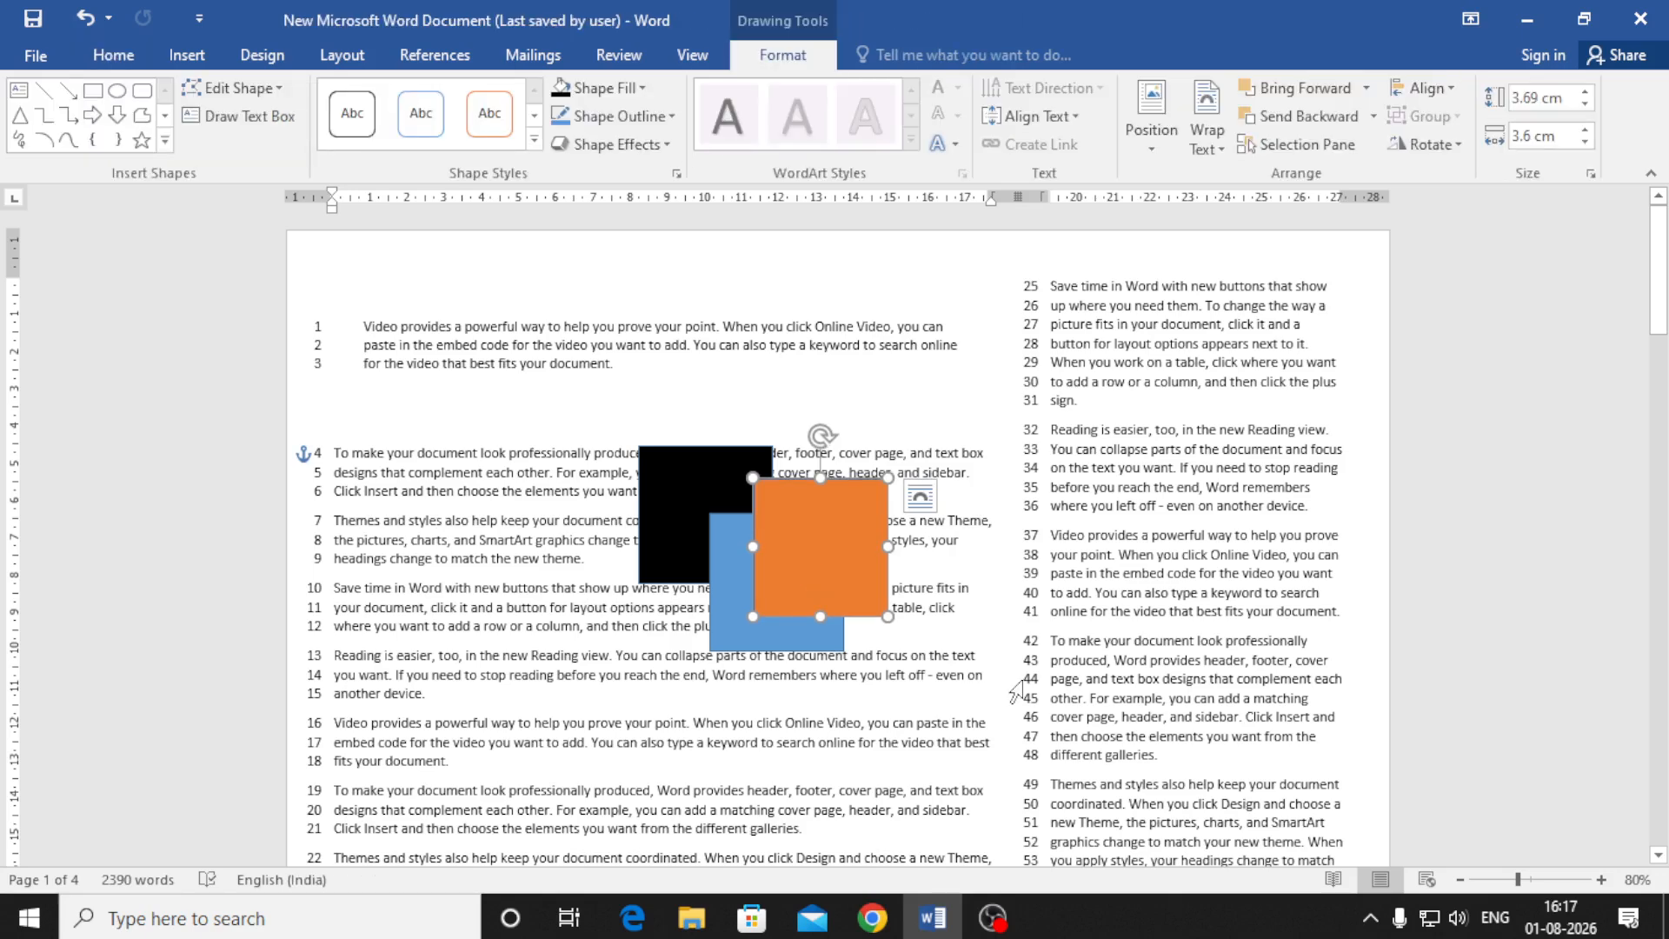
Step the black square forward and backward past the blue and orange squares
left_click(691, 498)
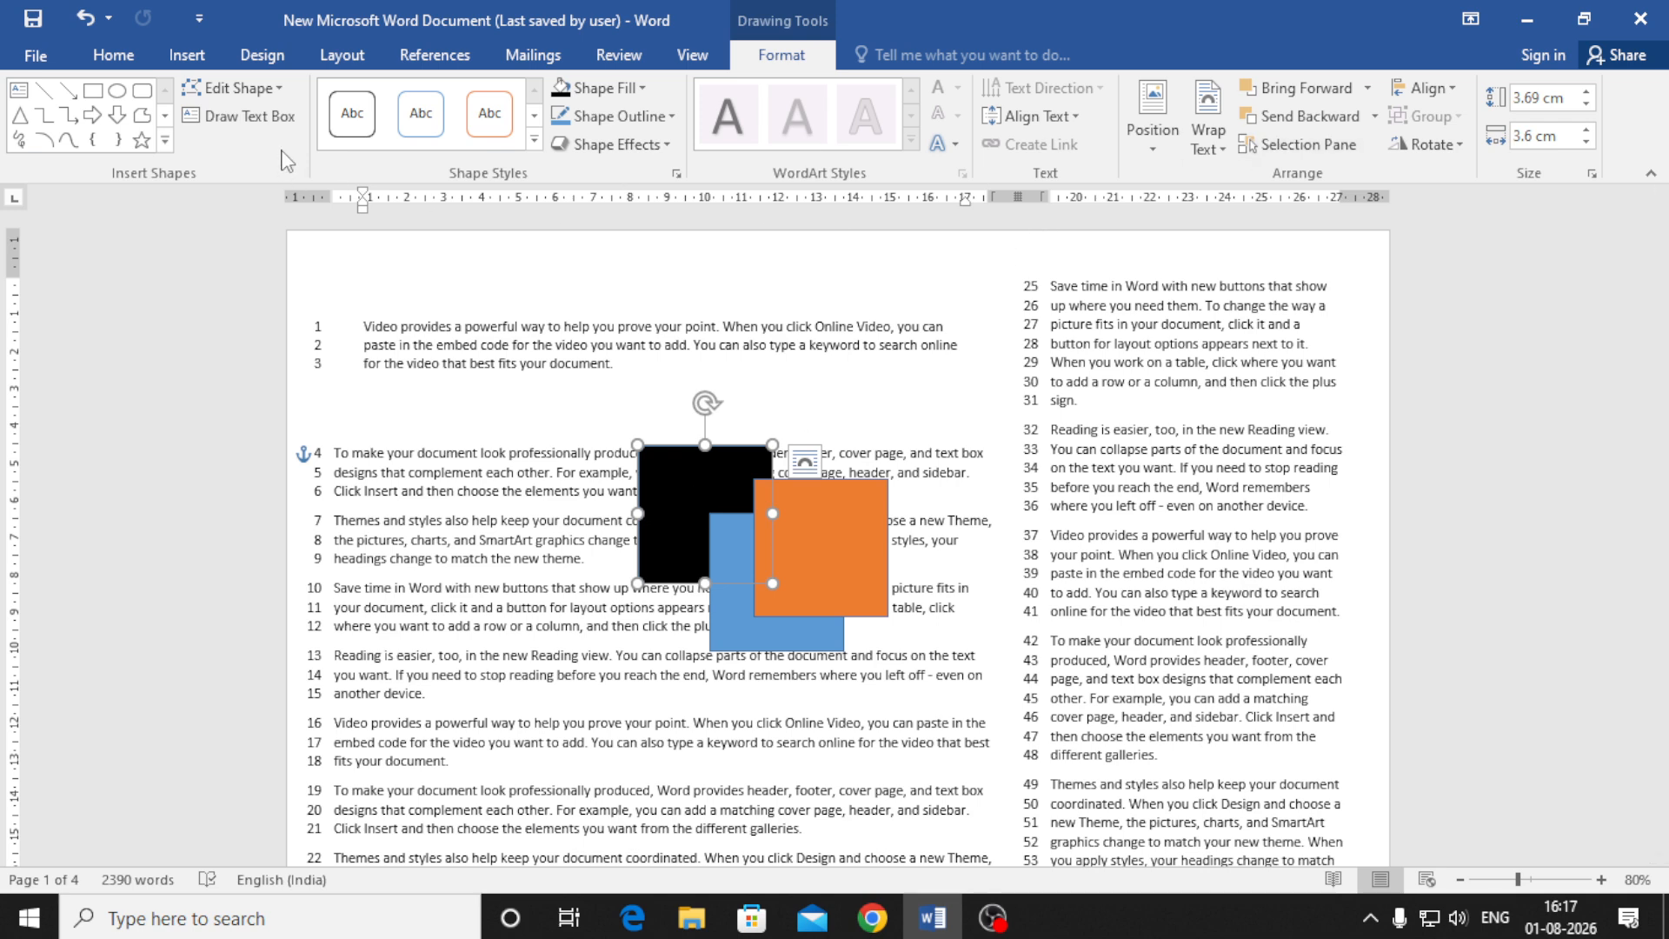
left_click(1293, 87)
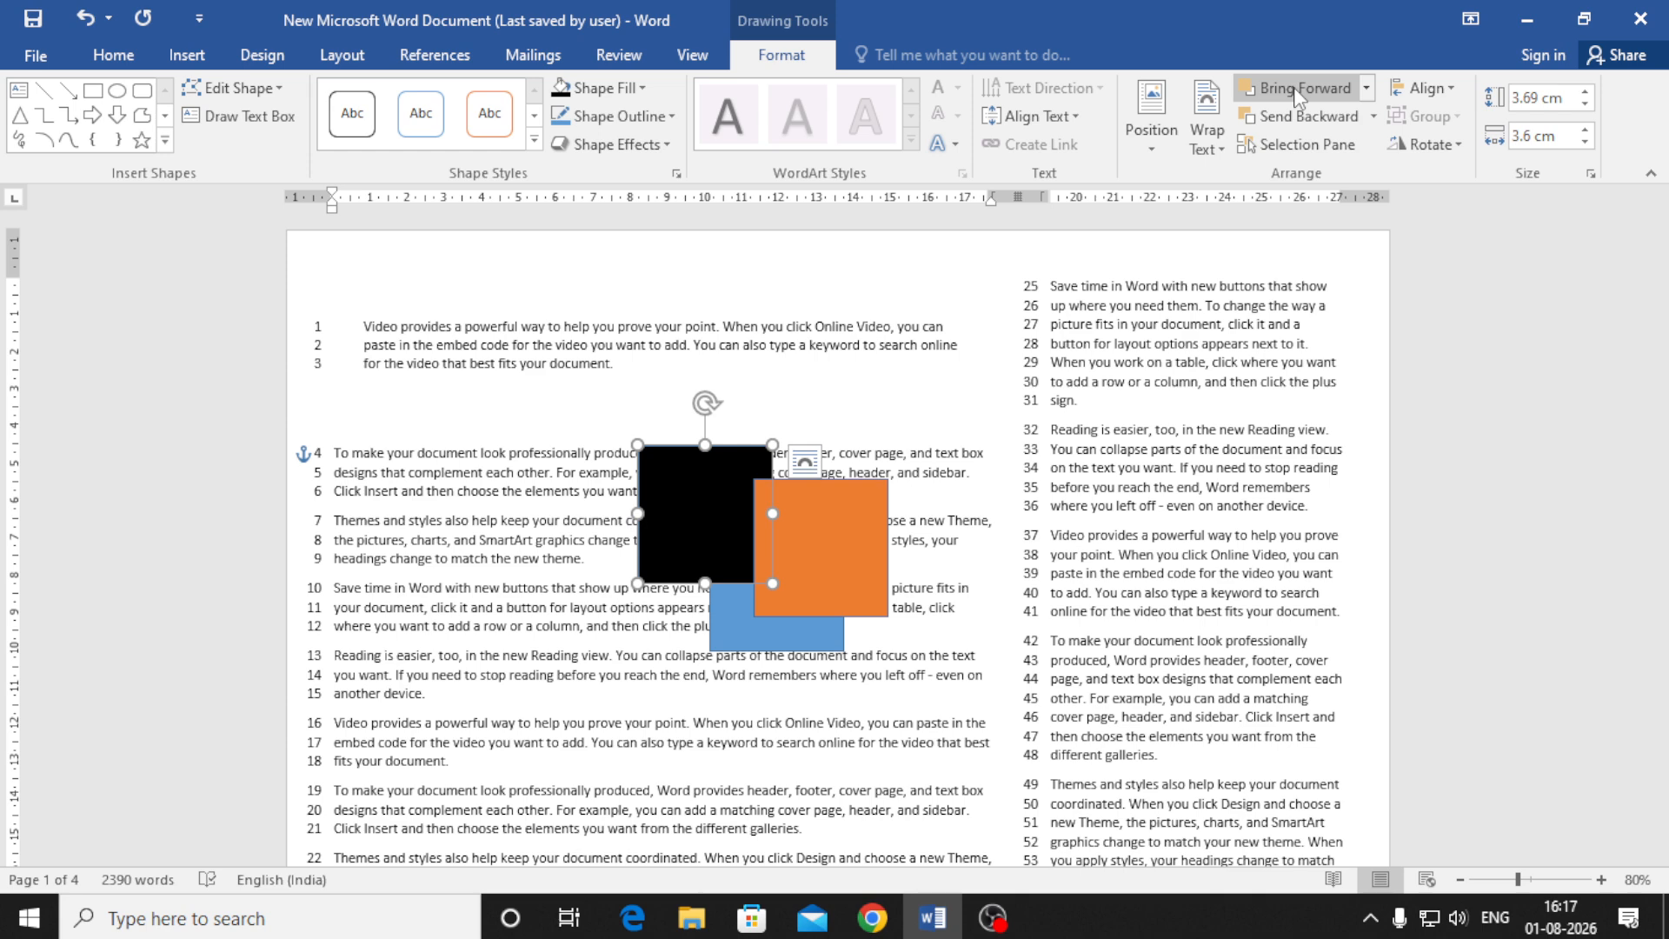
left_click(1294, 87)
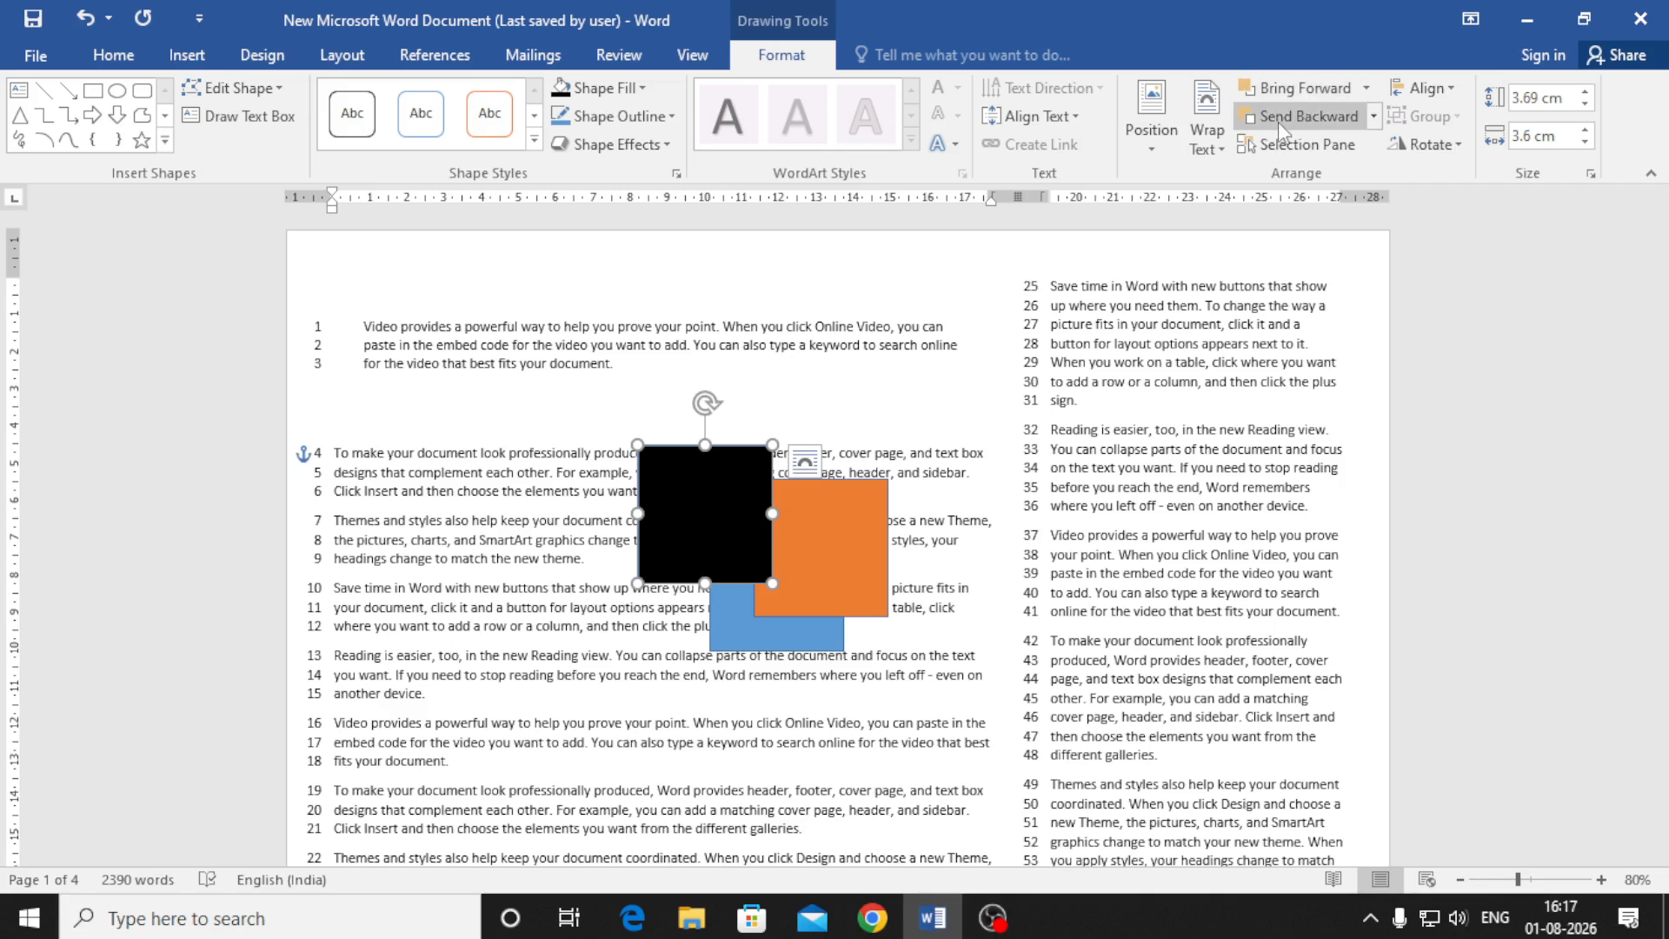
left_click(1325, 131)
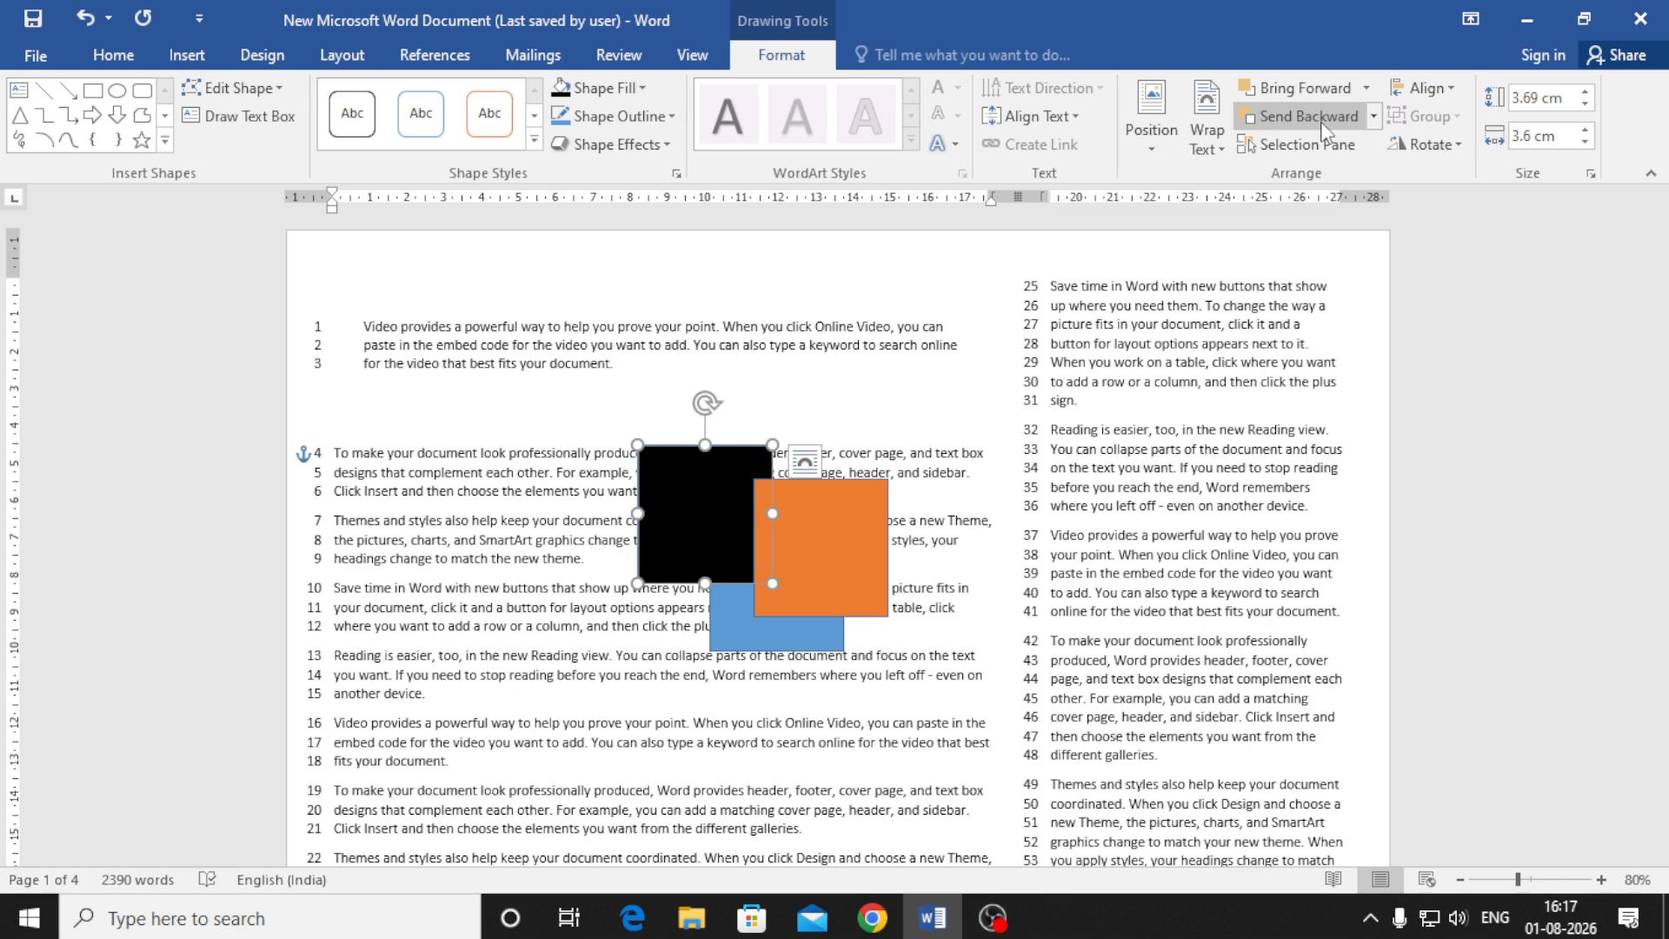
left_click(1323, 126)
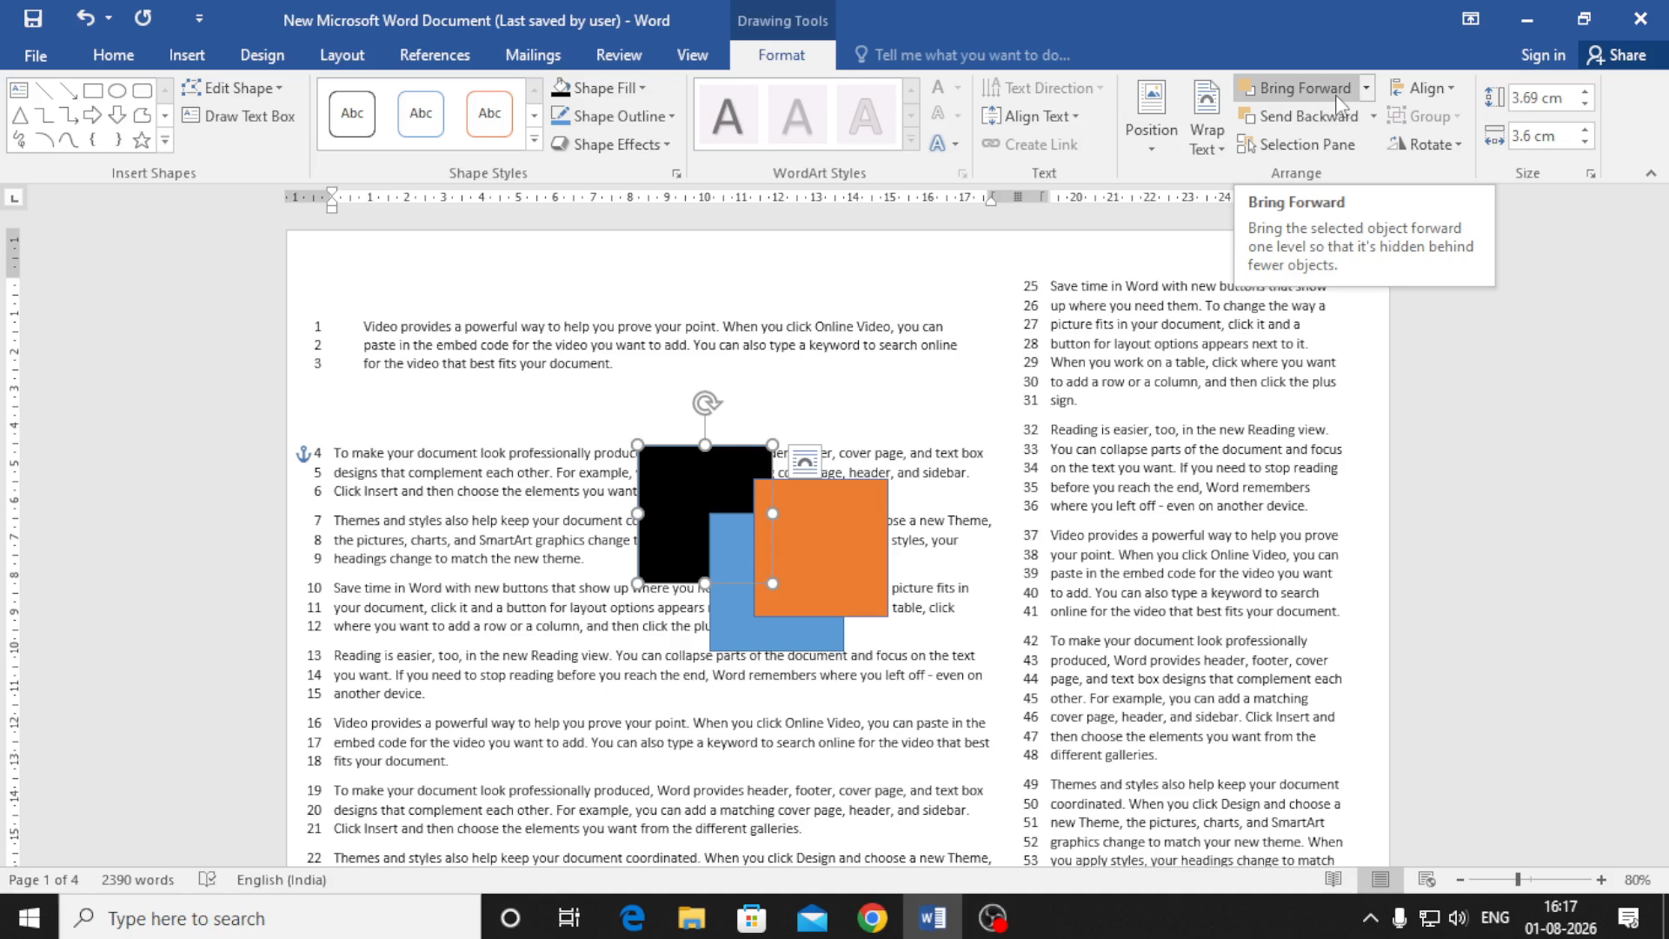
Bring the black square to front, then send it to back behind both squares
left_click(1365, 90)
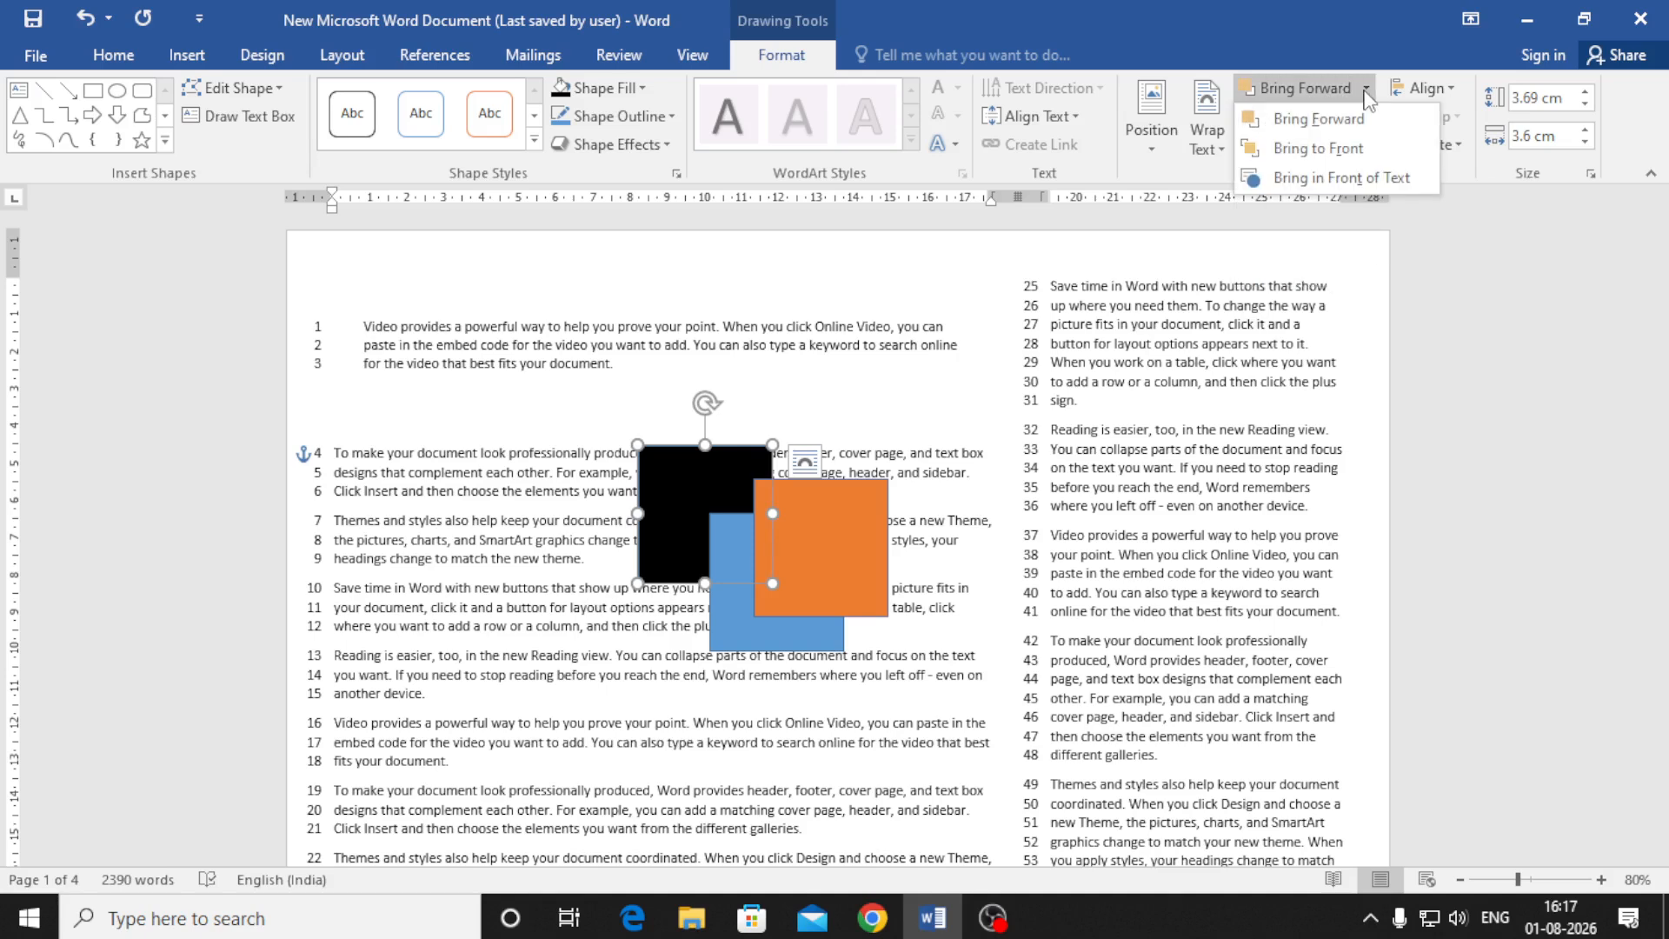
left_click(1318, 149)
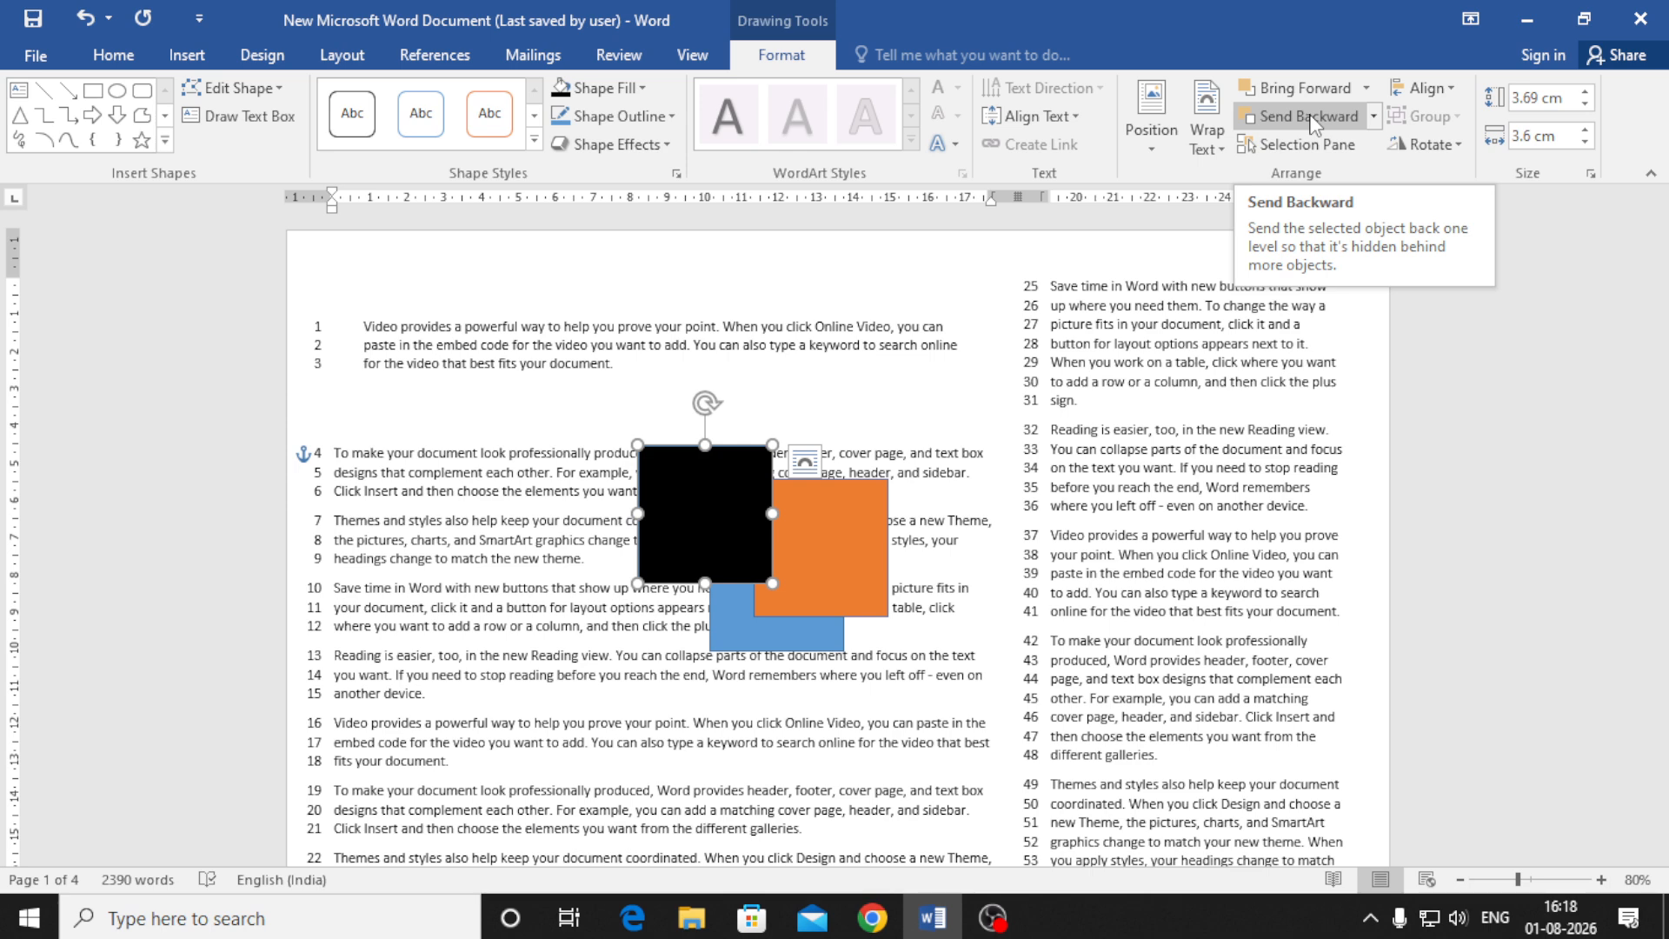
left_click(1373, 117)
left_click(1339, 174)
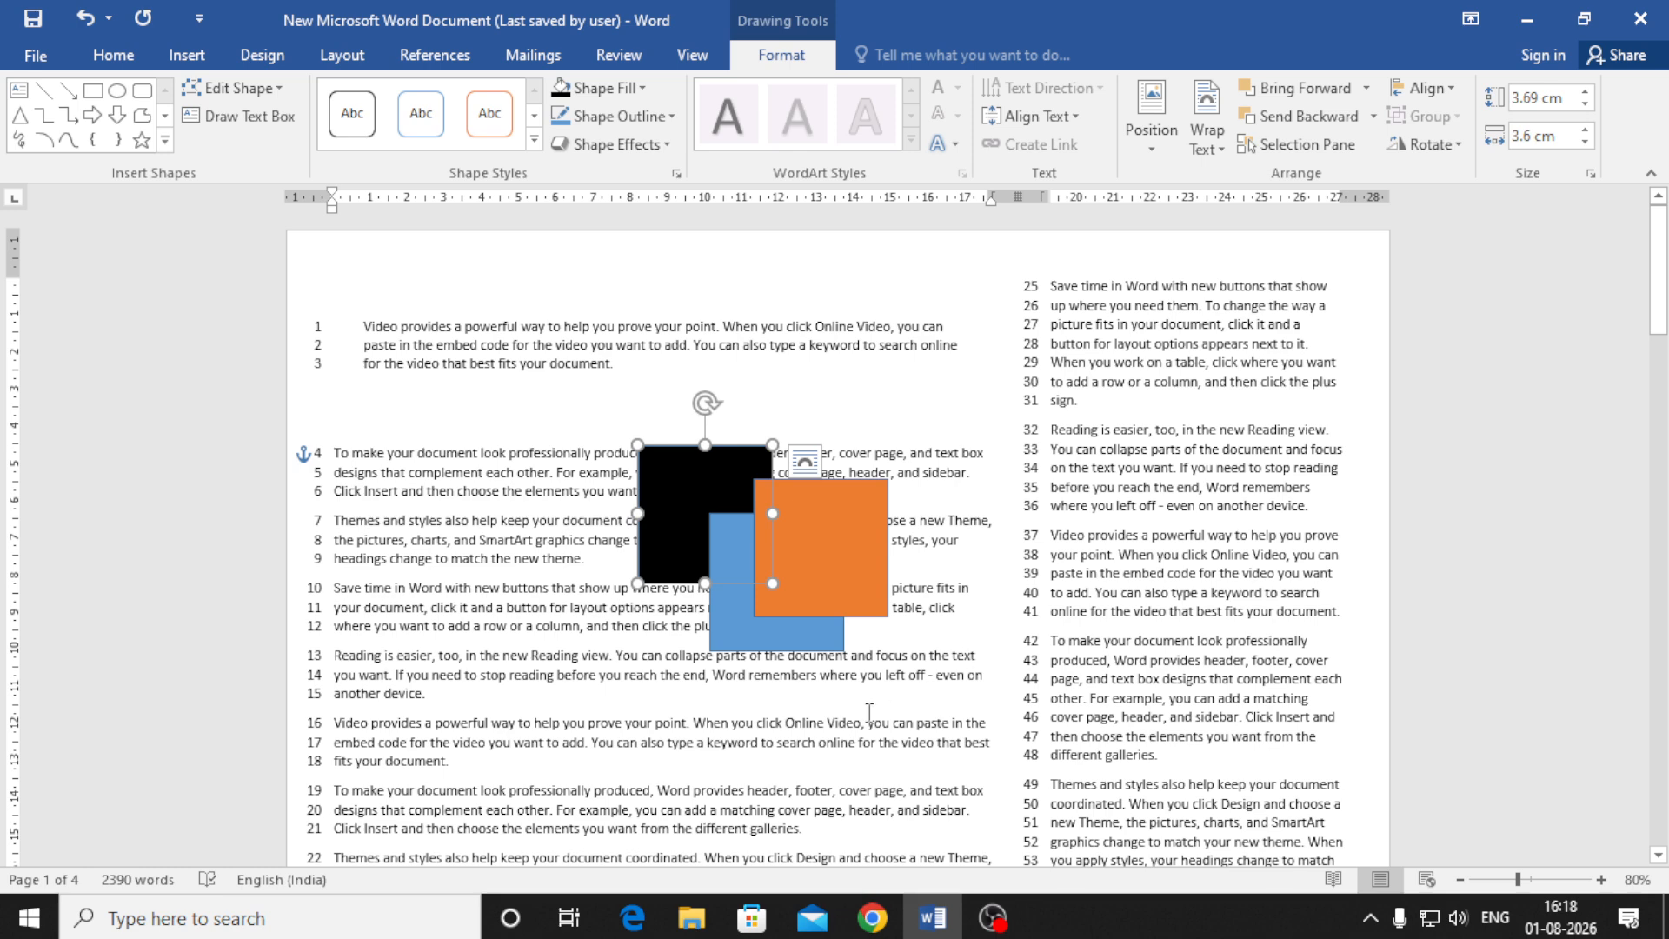
Remove and re-paste the black square, then move it on top of the orange square
left_click_drag(834, 563, 810, 538)
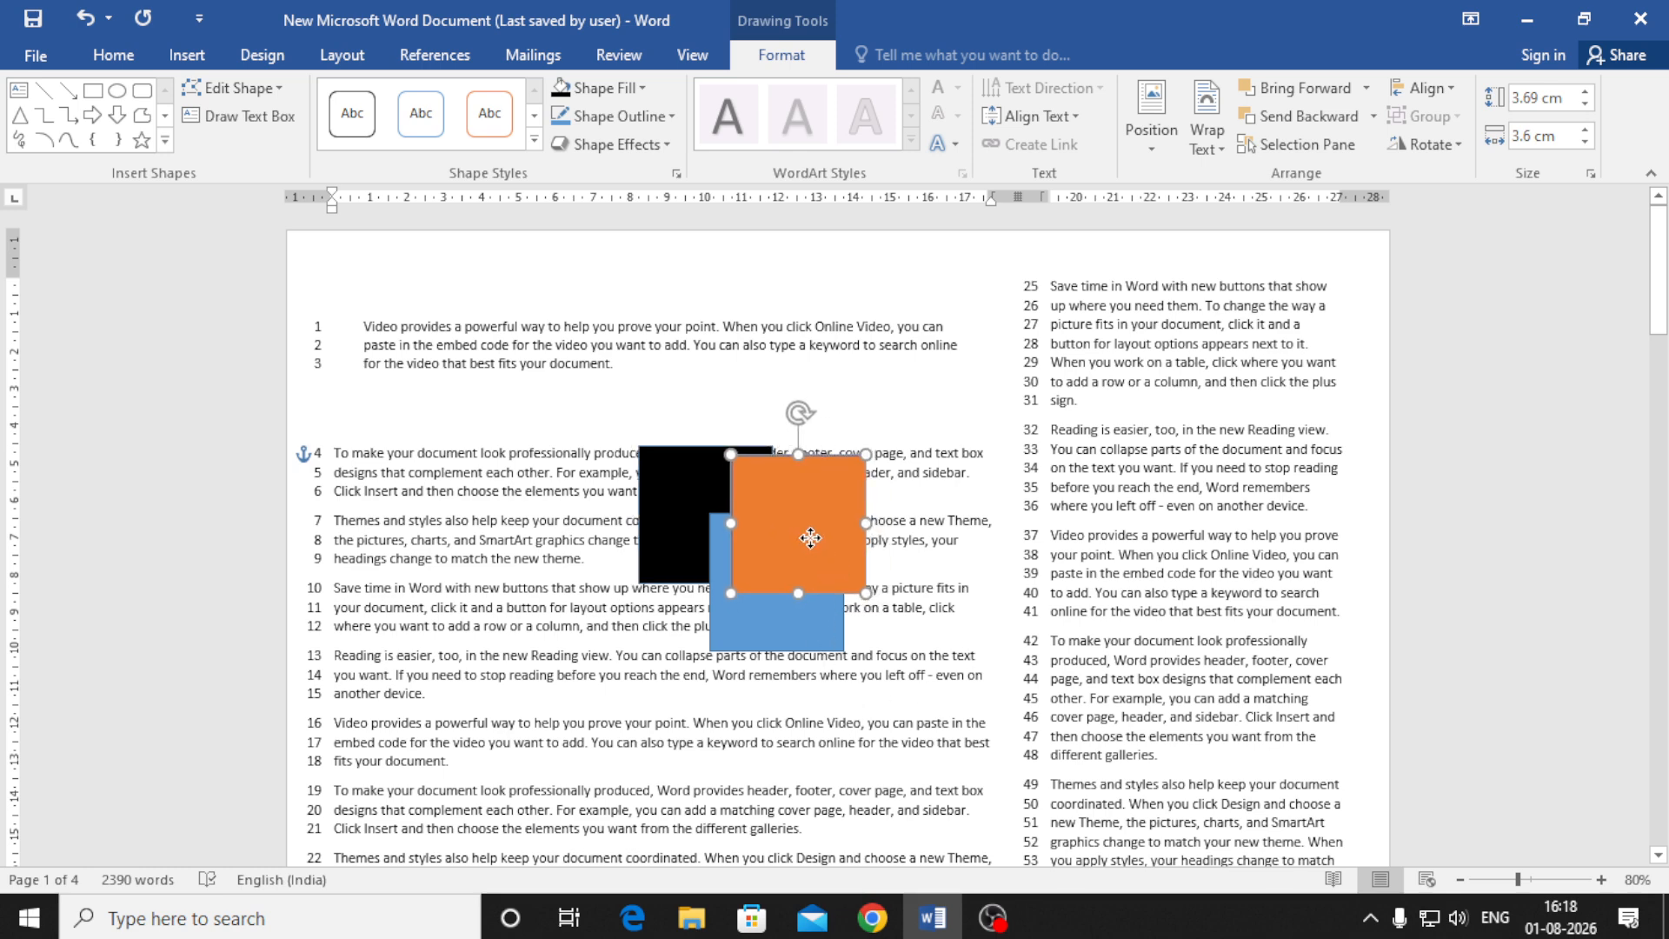
left_click(670, 534)
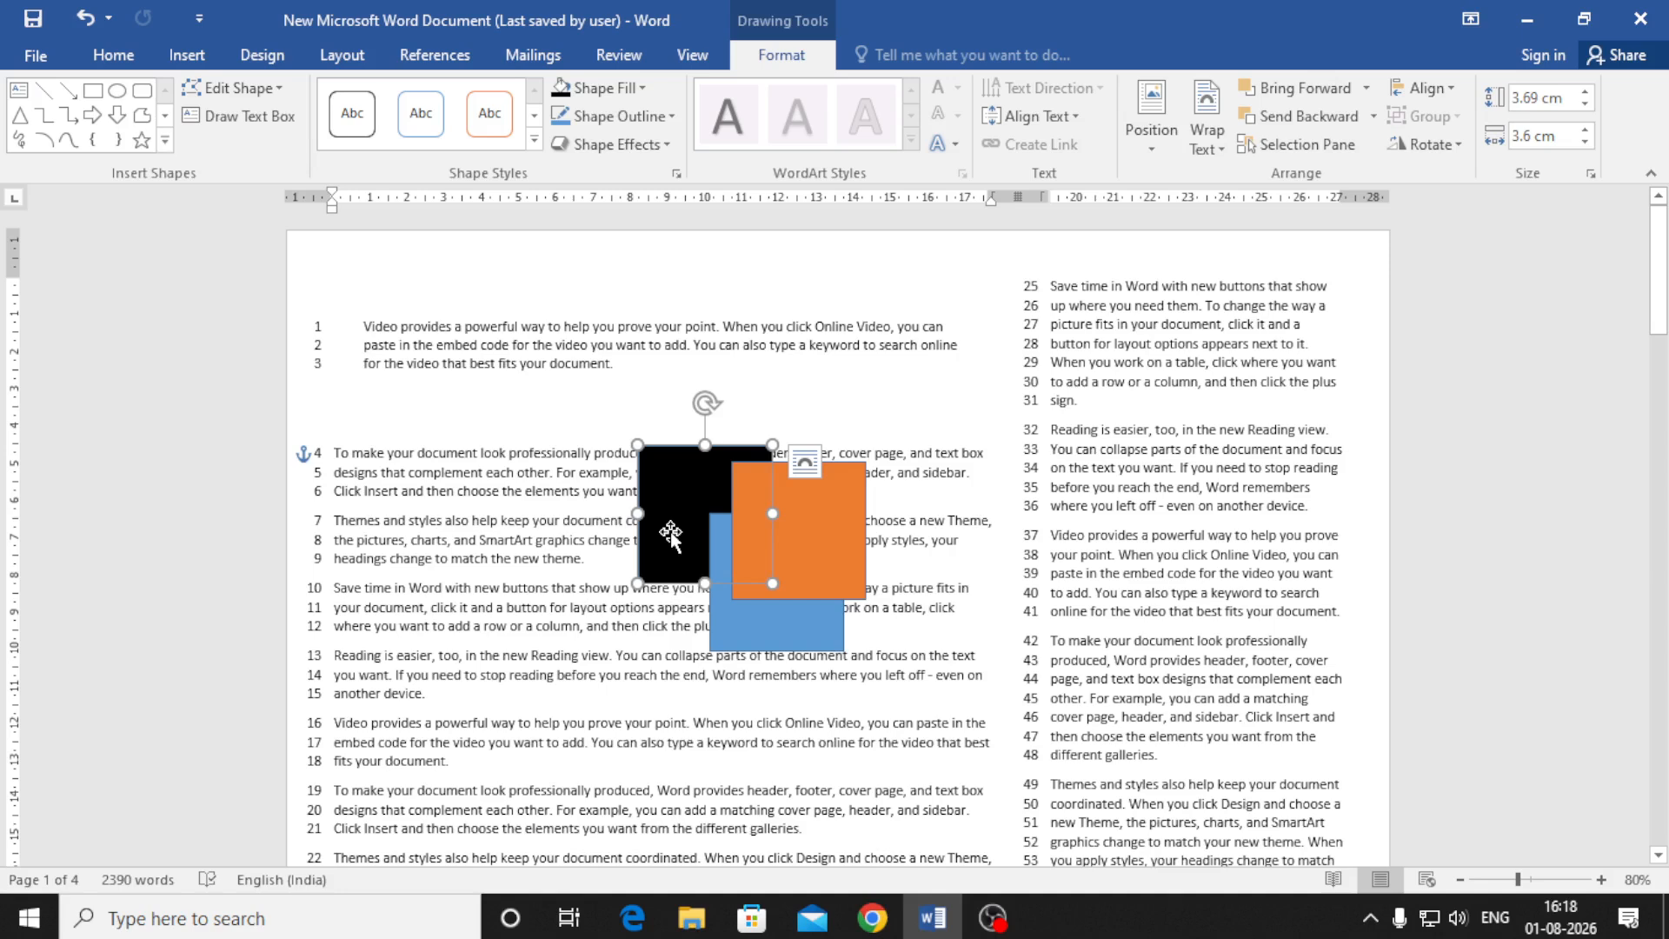
key("Delete")
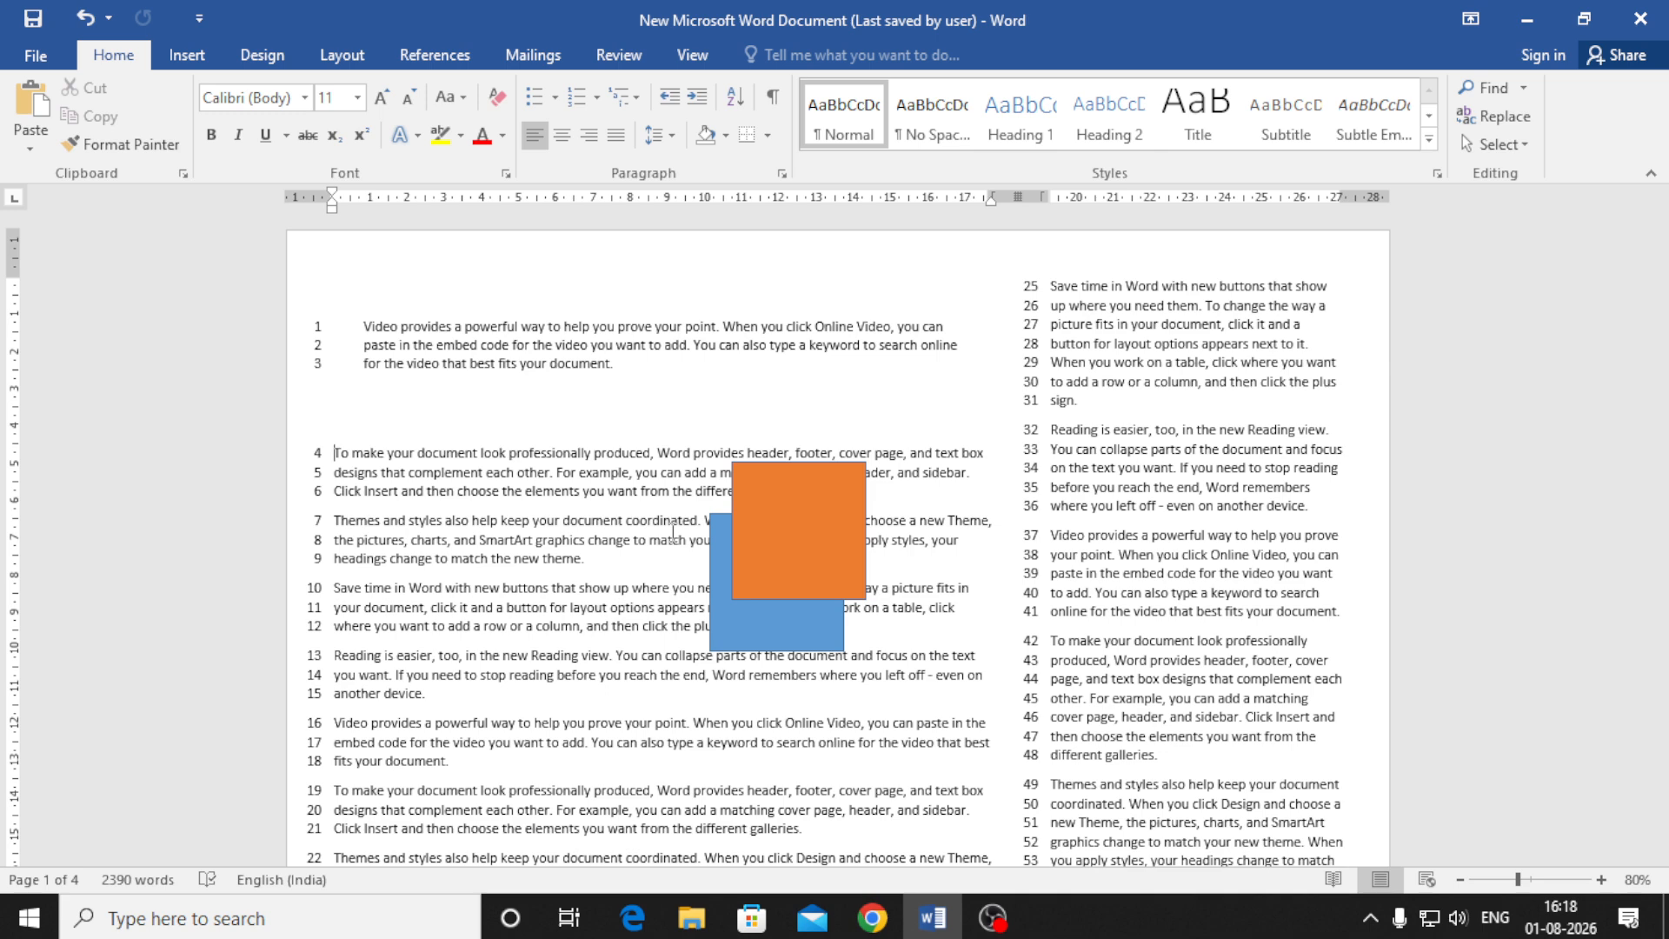
key("ctrl+v")
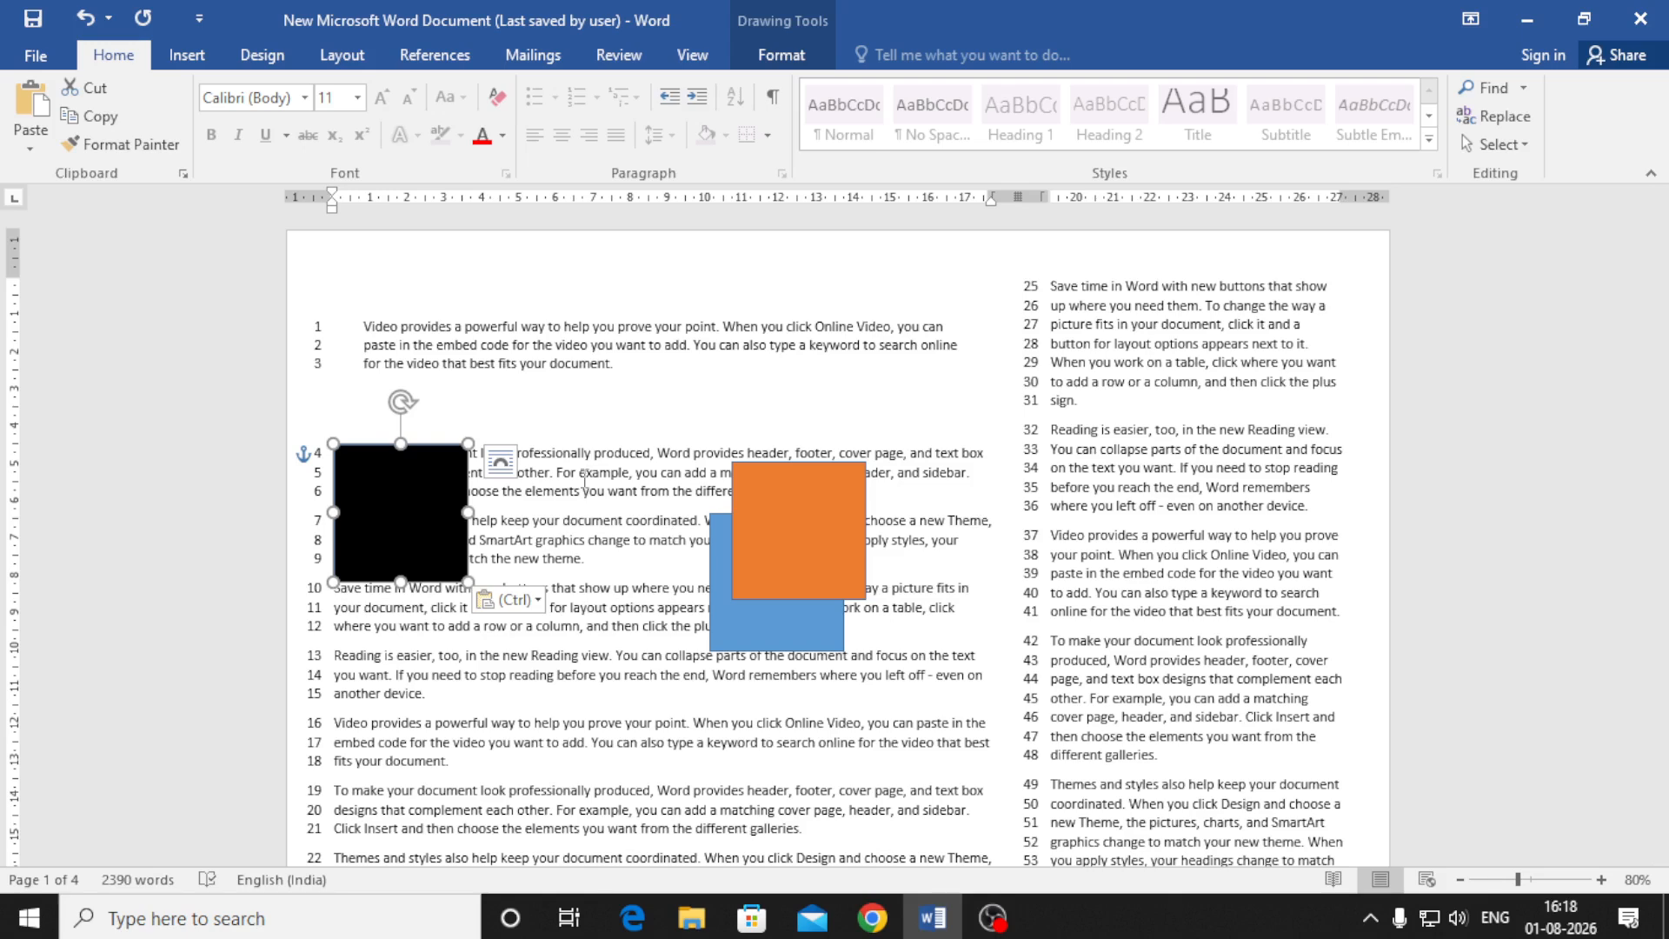
left_click_drag(362, 521, 728, 518)
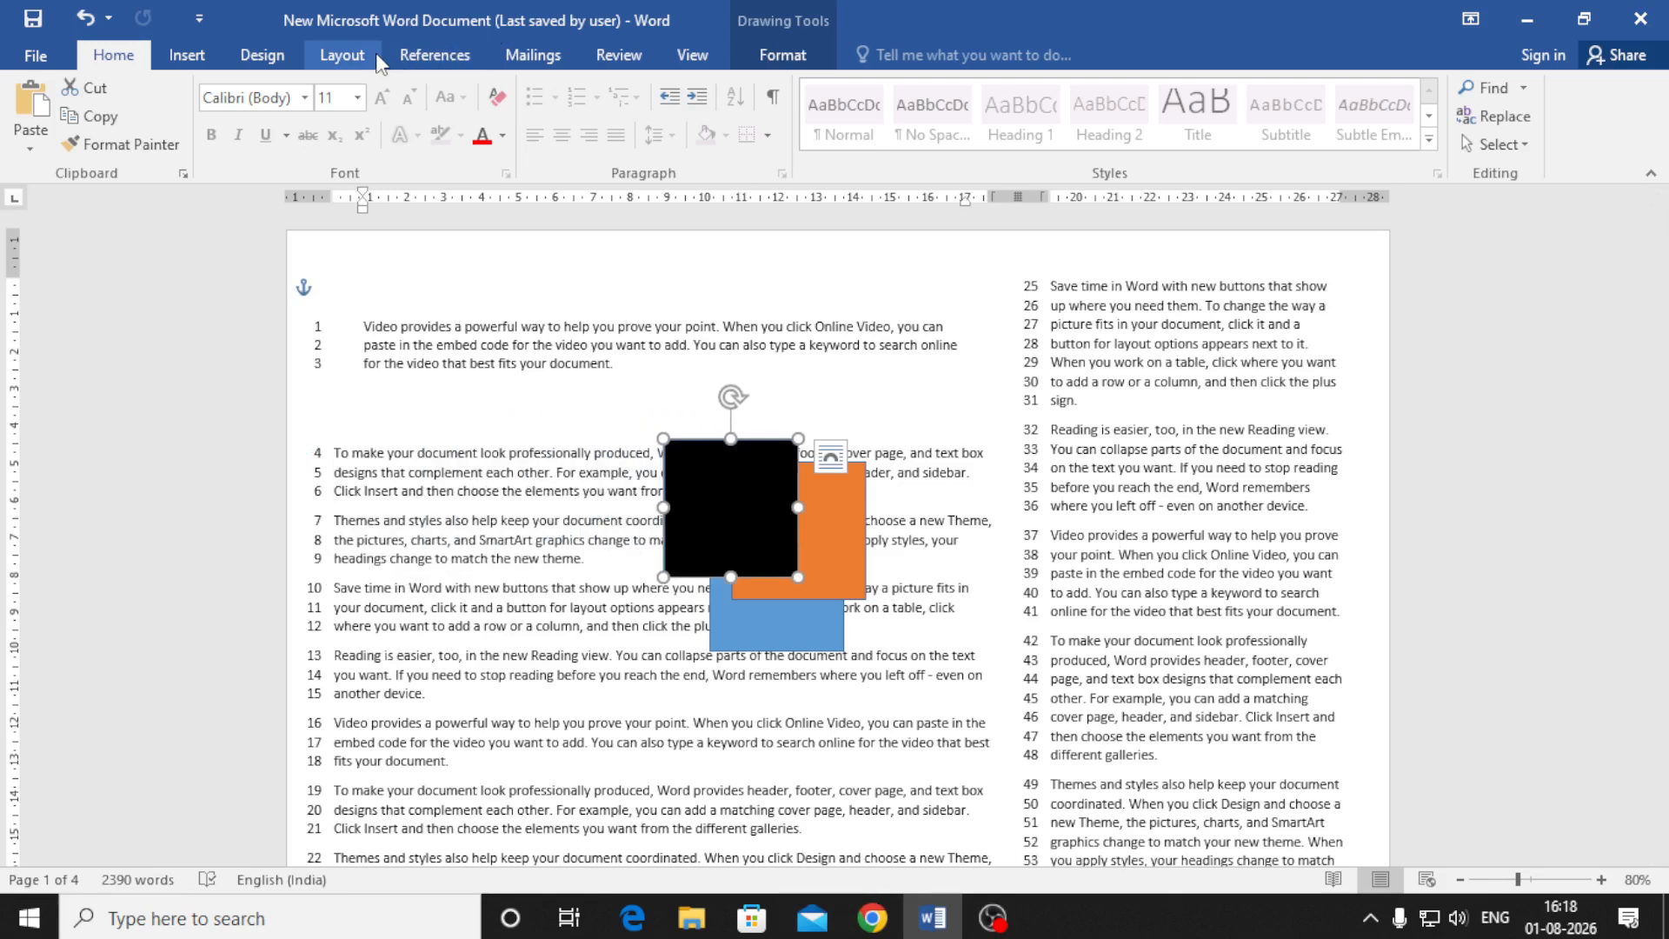
Stretch the black square into a tall rectangle, undoing a trial rotation
left_click(342, 55)
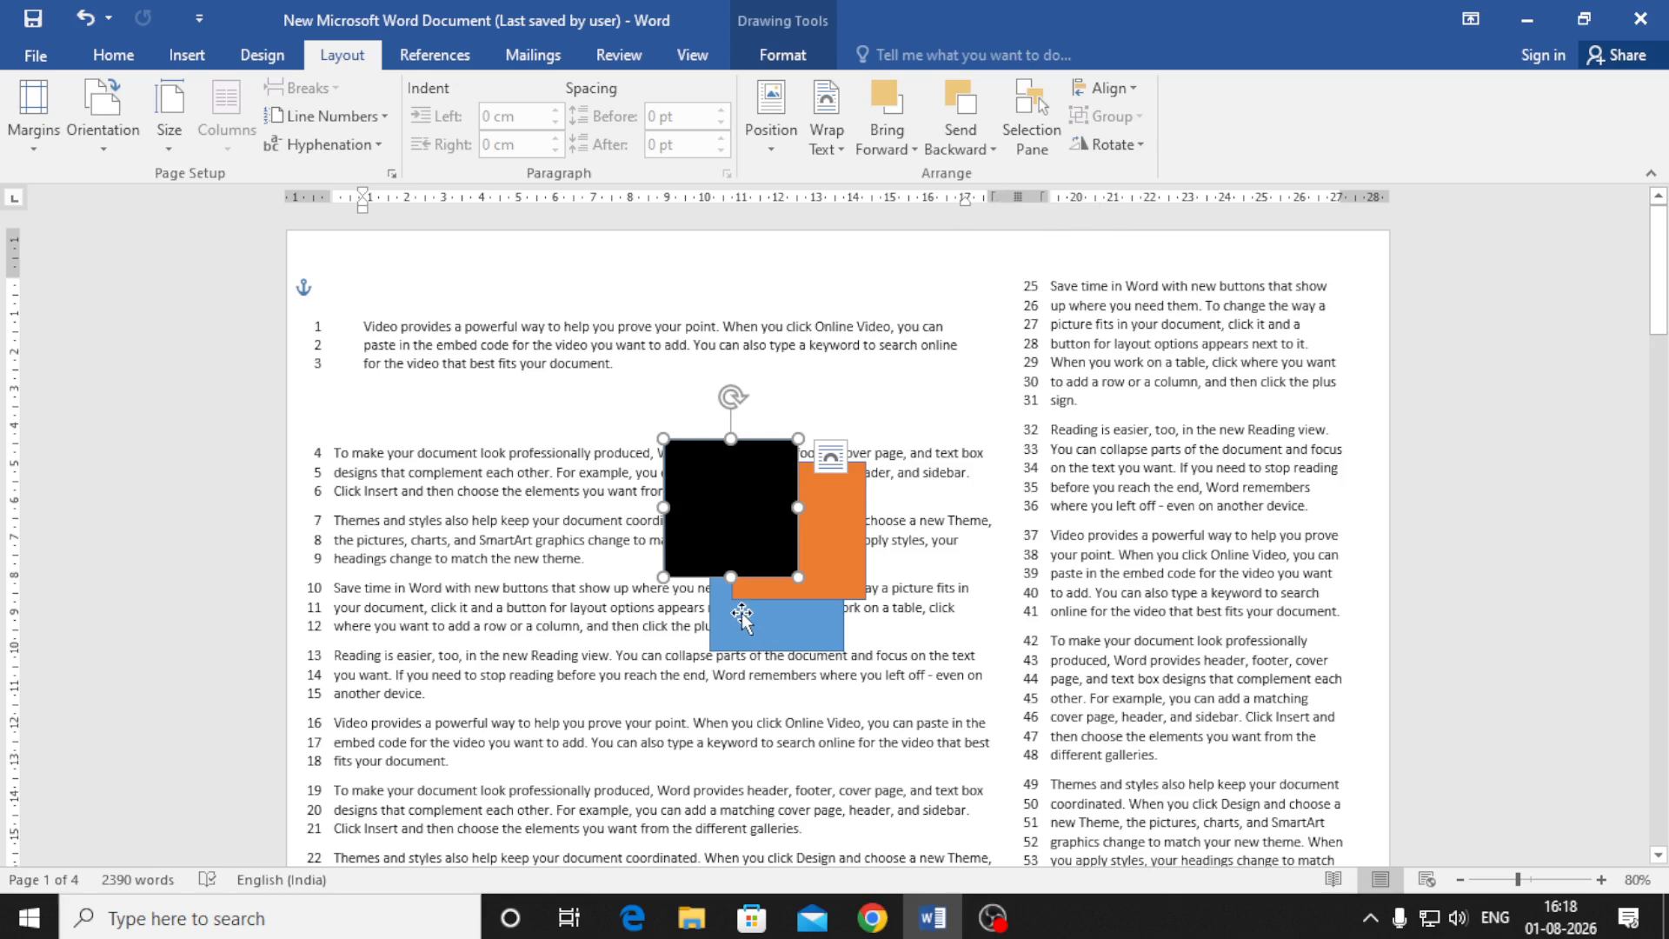
left_click_drag(731, 577, 731, 763)
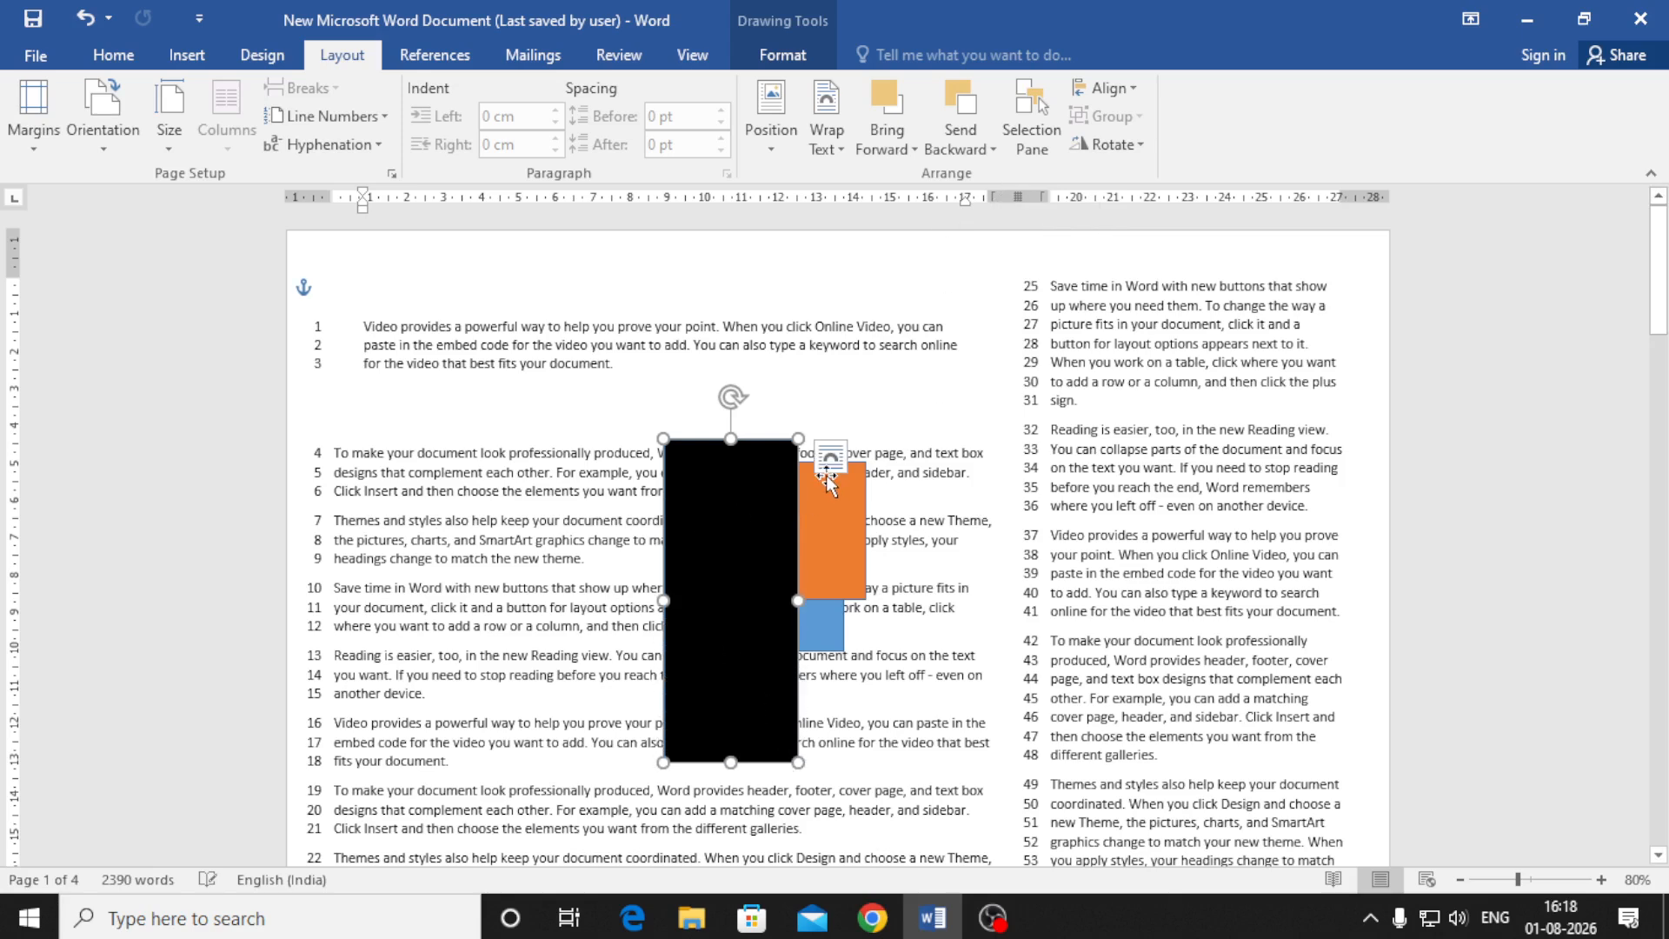
left_click_drag(730, 404, 956, 692)
key("ctrl+z")
Move the black rectangle up-left and shorten it back into a square beside the others
left_click(1105, 144)
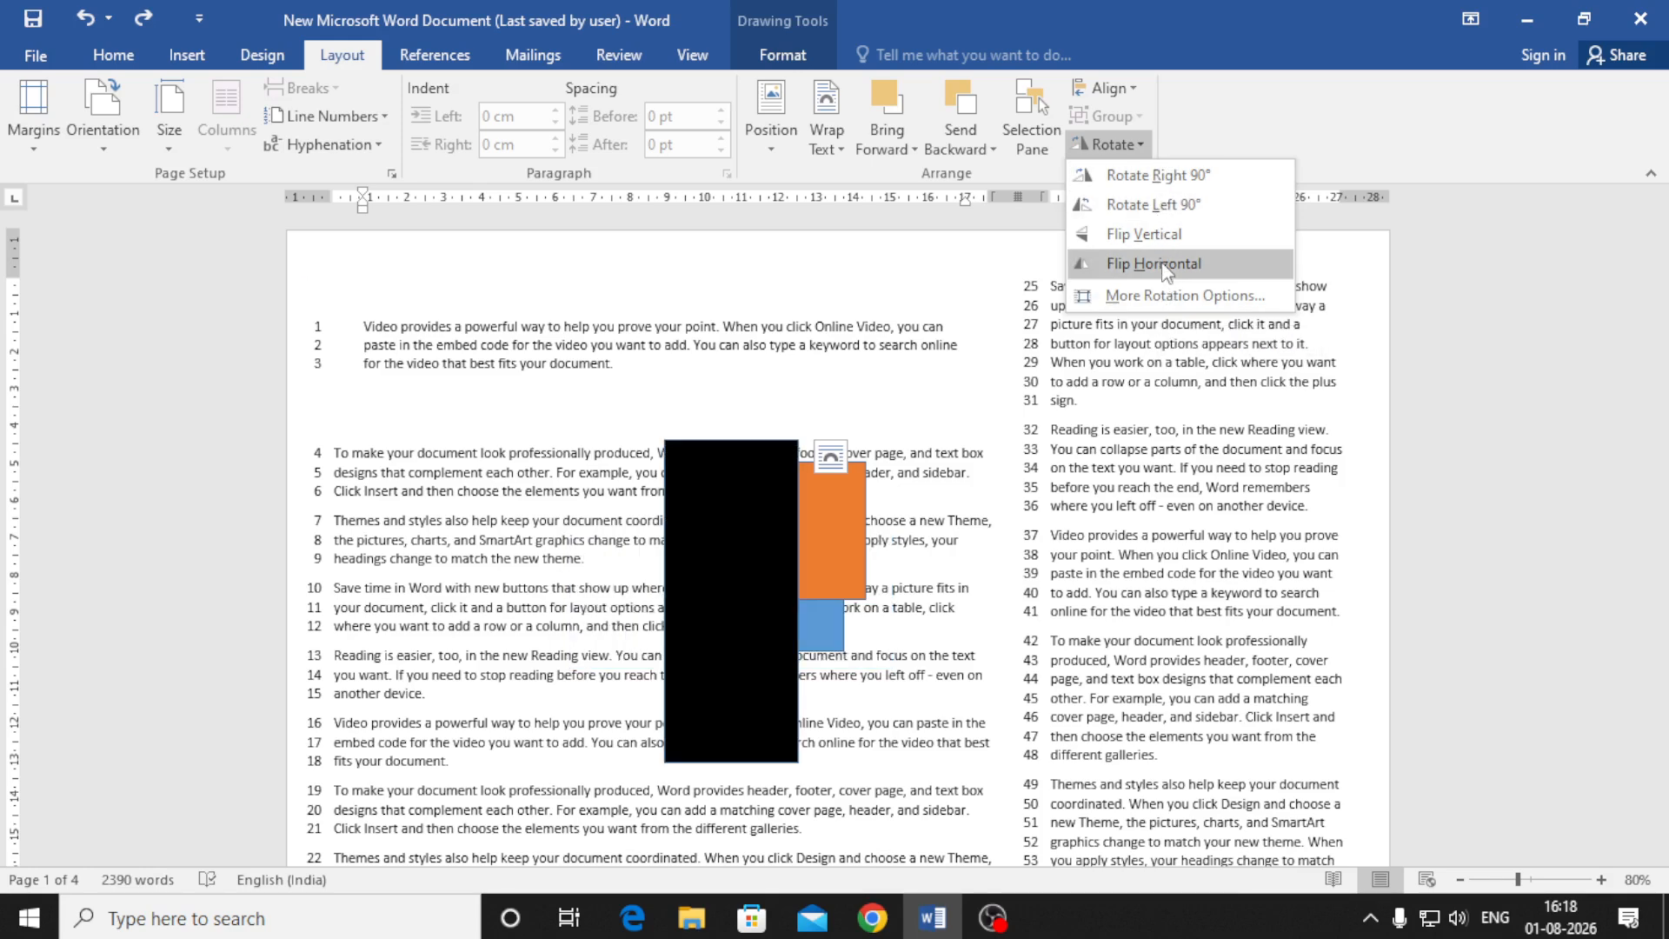
left_click(931, 396)
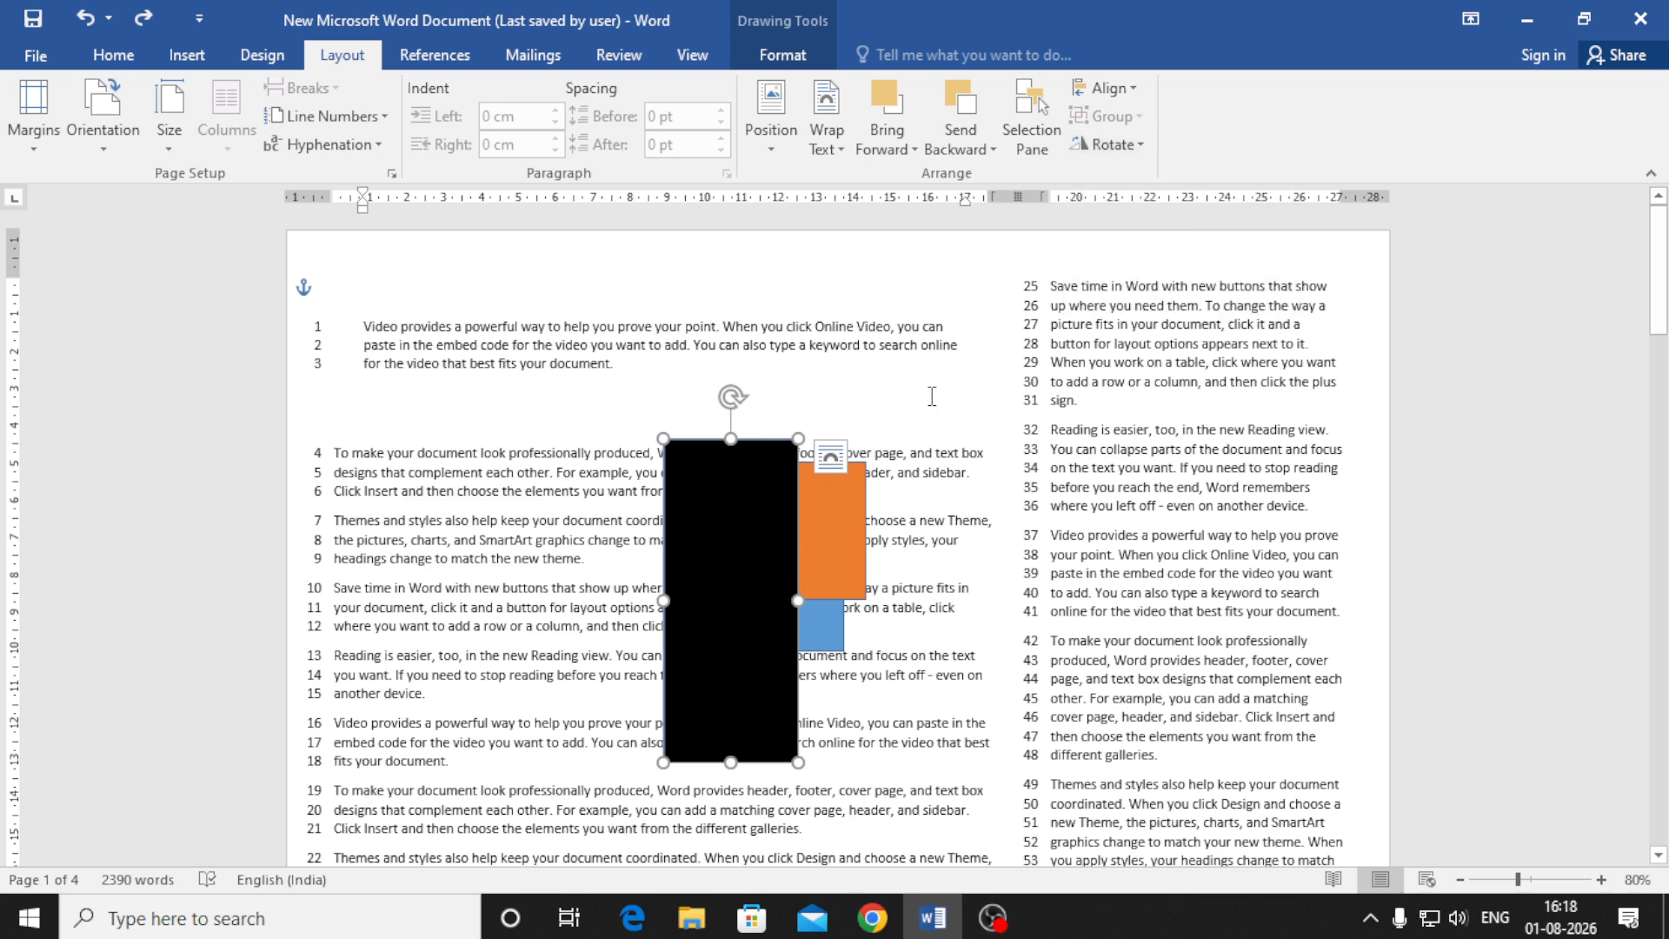
left_click_drag(735, 549, 664, 501)
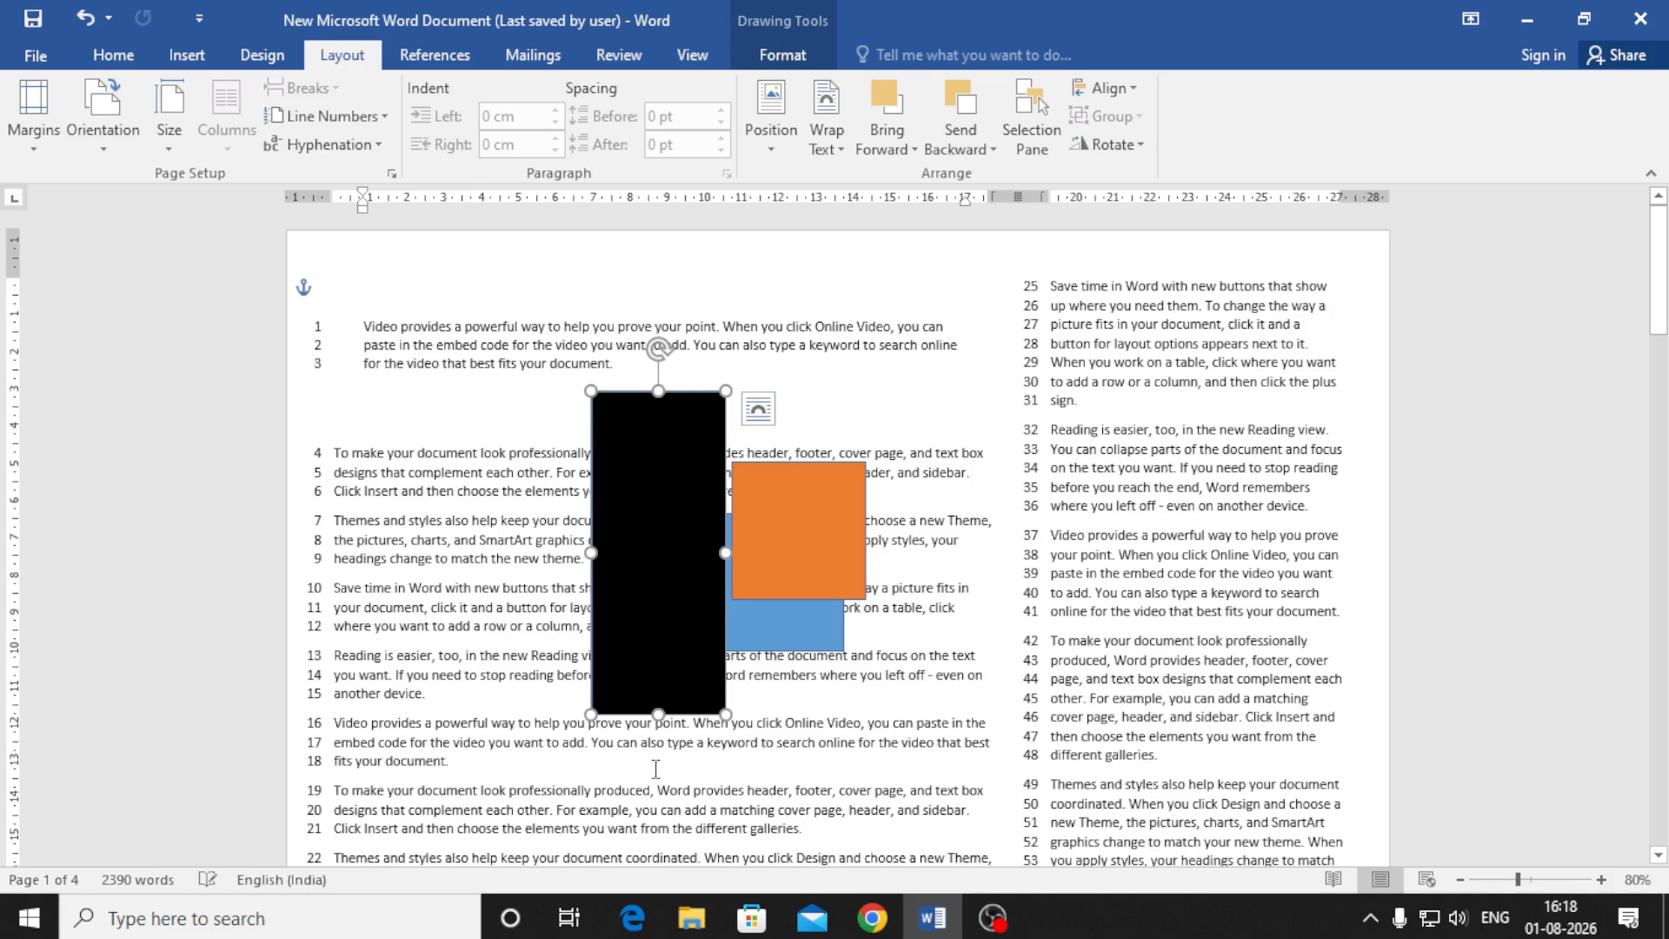
left_click_drag(658, 714, 654, 626)
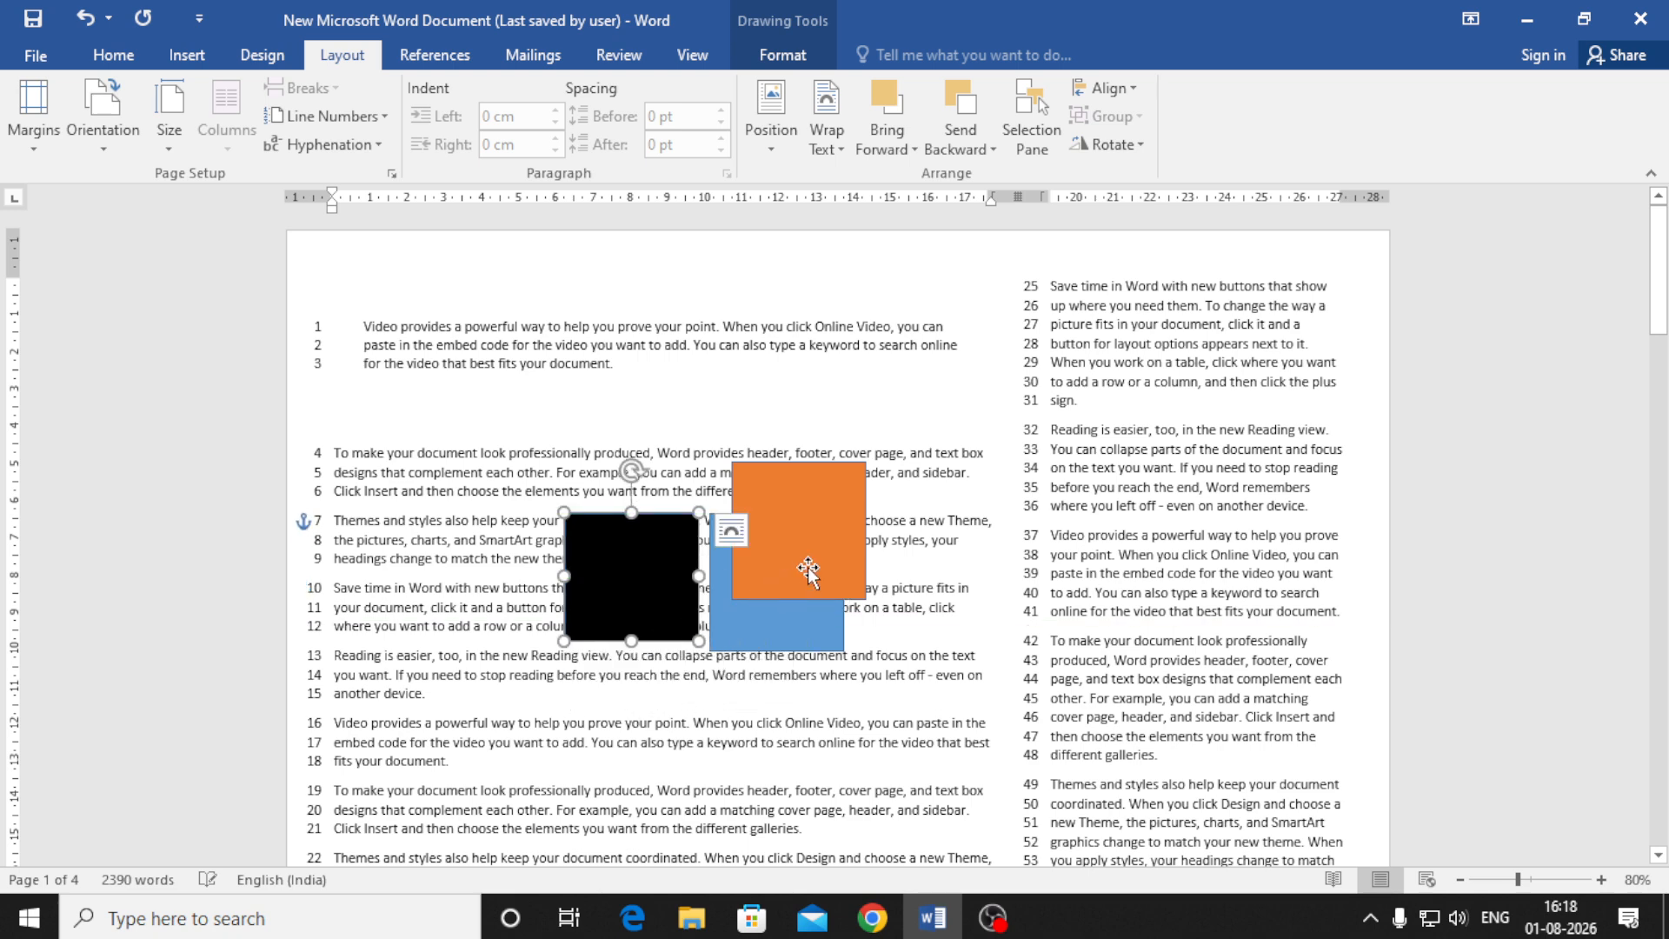
Line up the black, blue and orange squares, then Ctrl-drag all three down-right to duplicate them
left_click_drag(829, 548, 1010, 600)
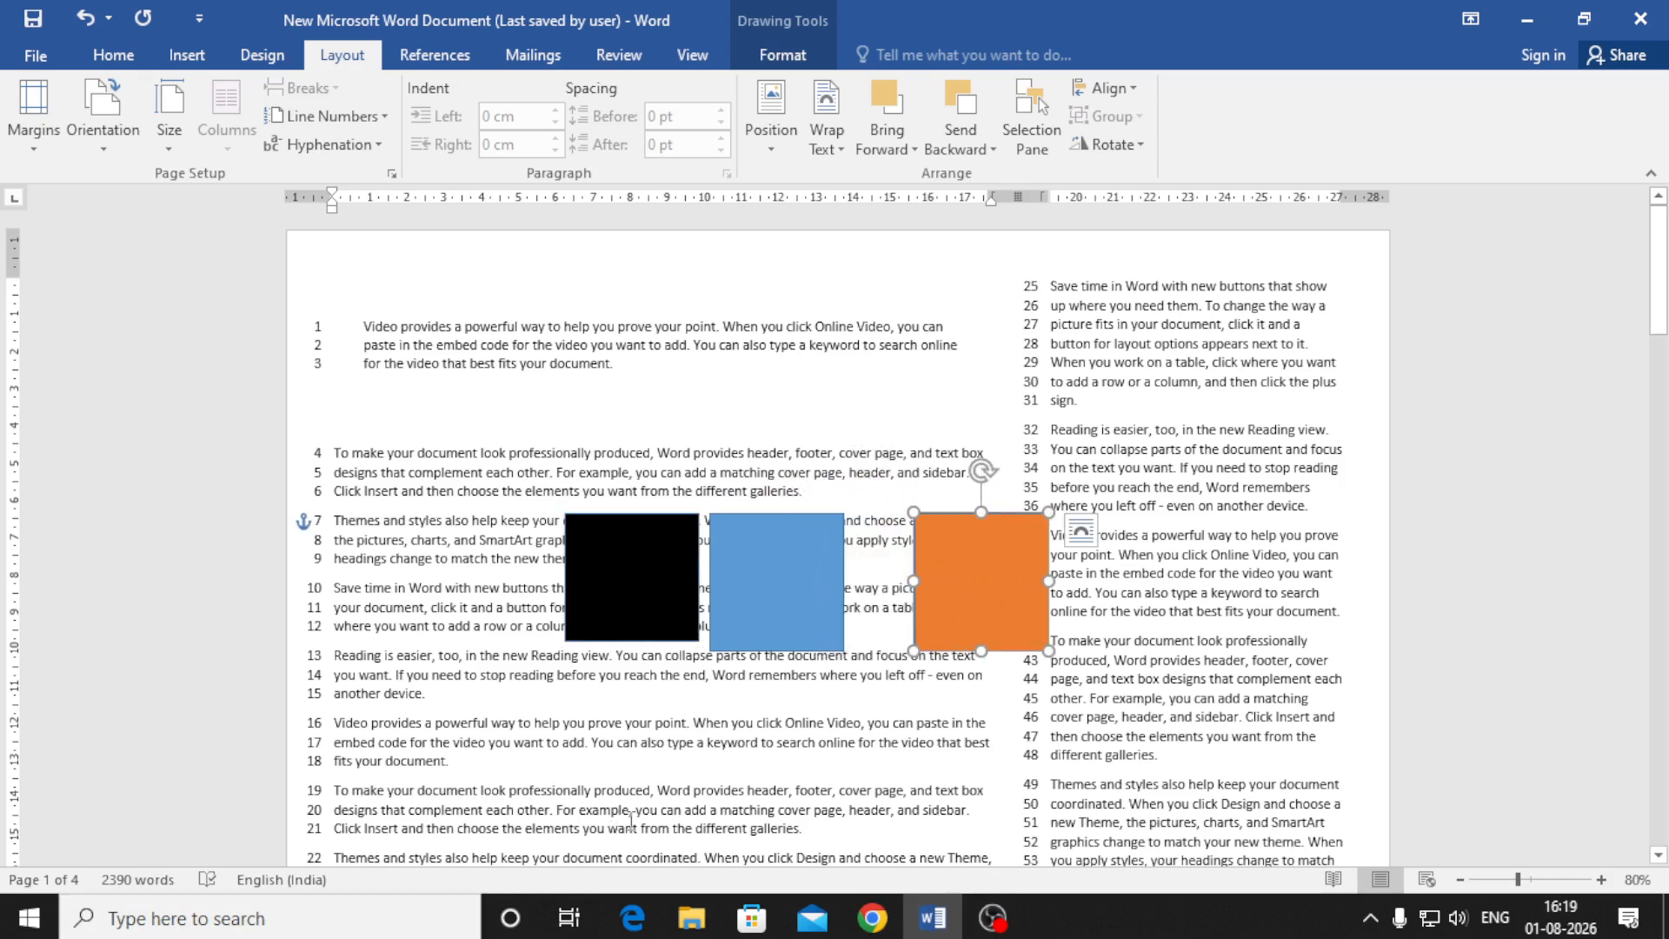
left_click_drag(996, 598, 955, 598)
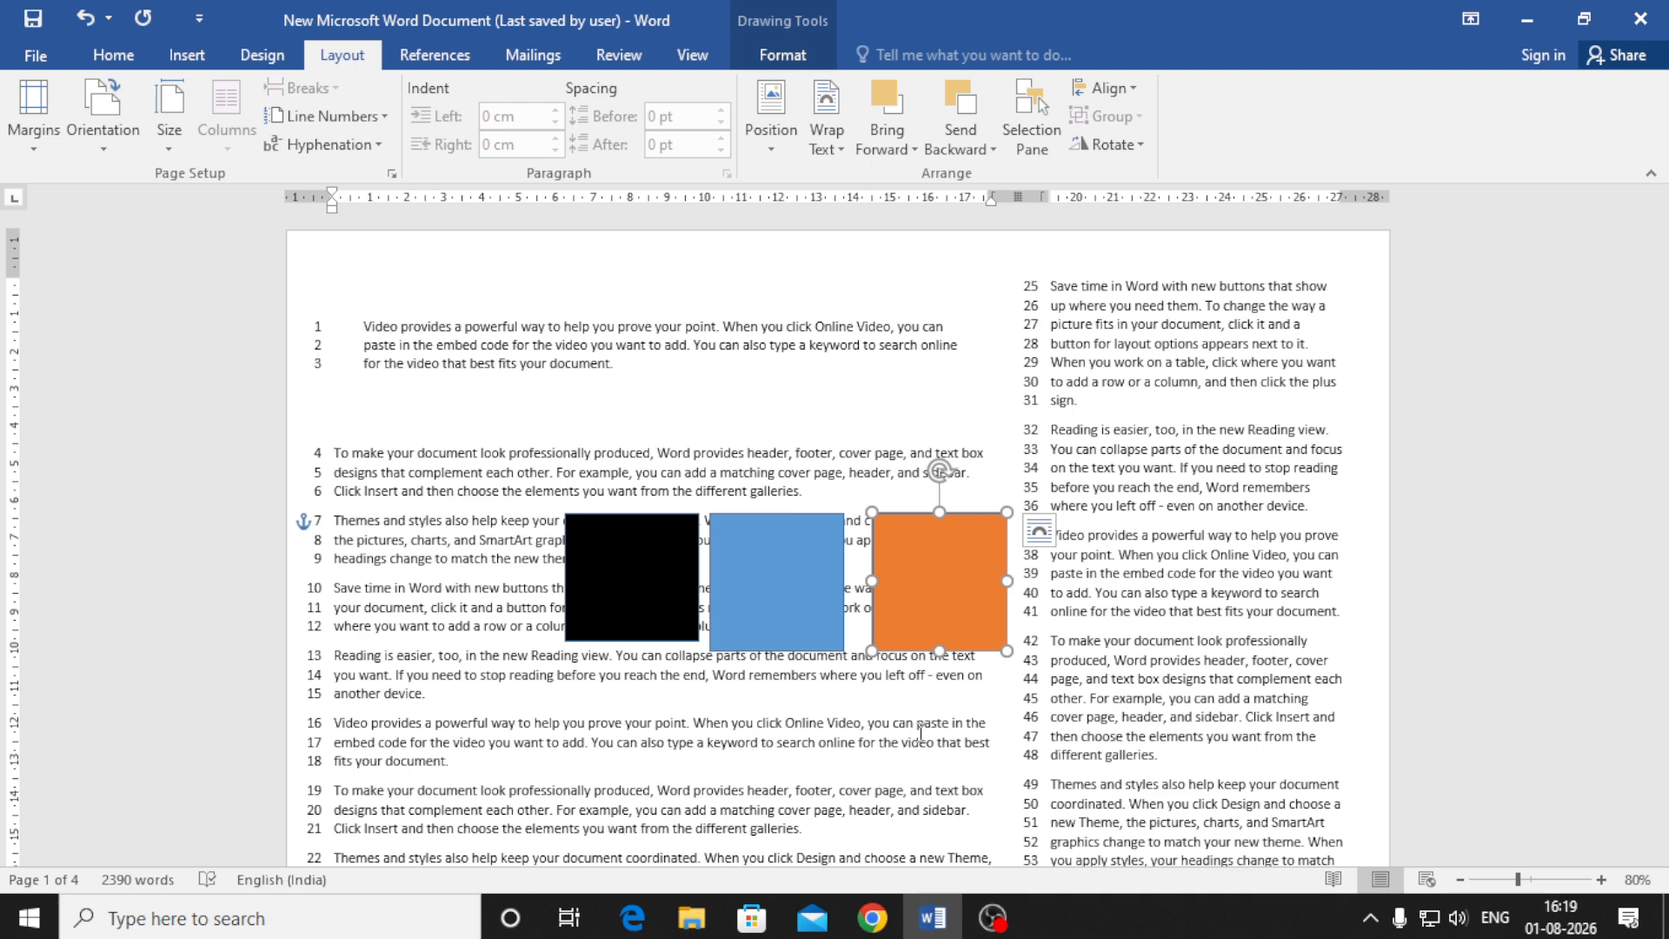
left_click(766, 587, "shift")
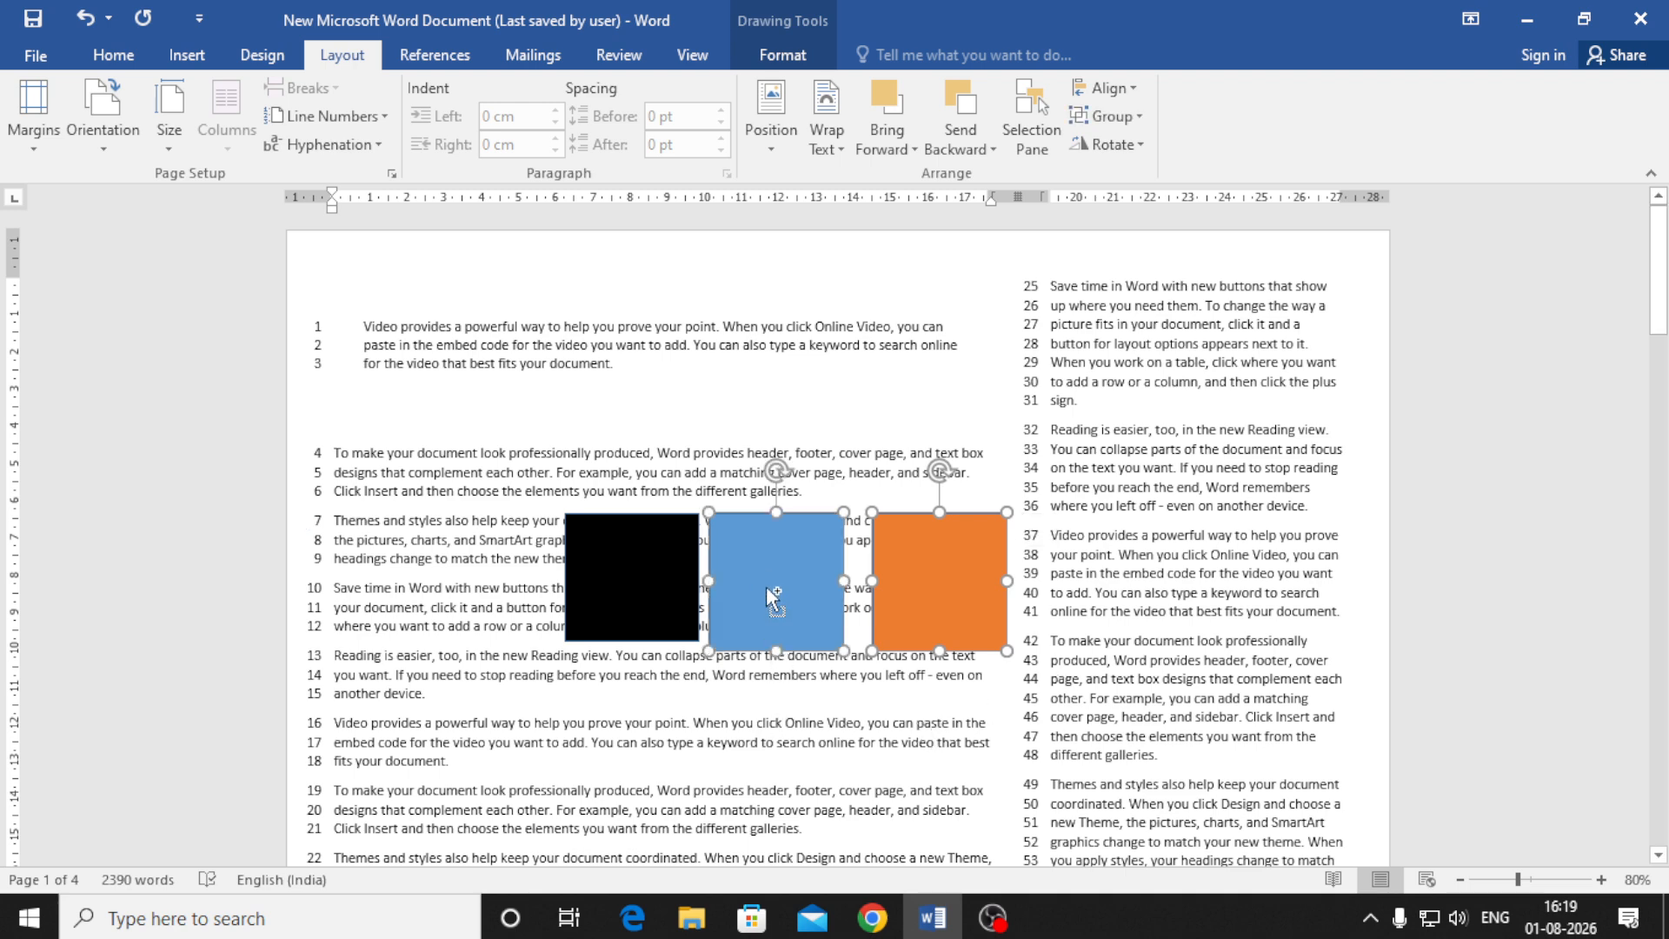
left_click(628, 557, "shift")
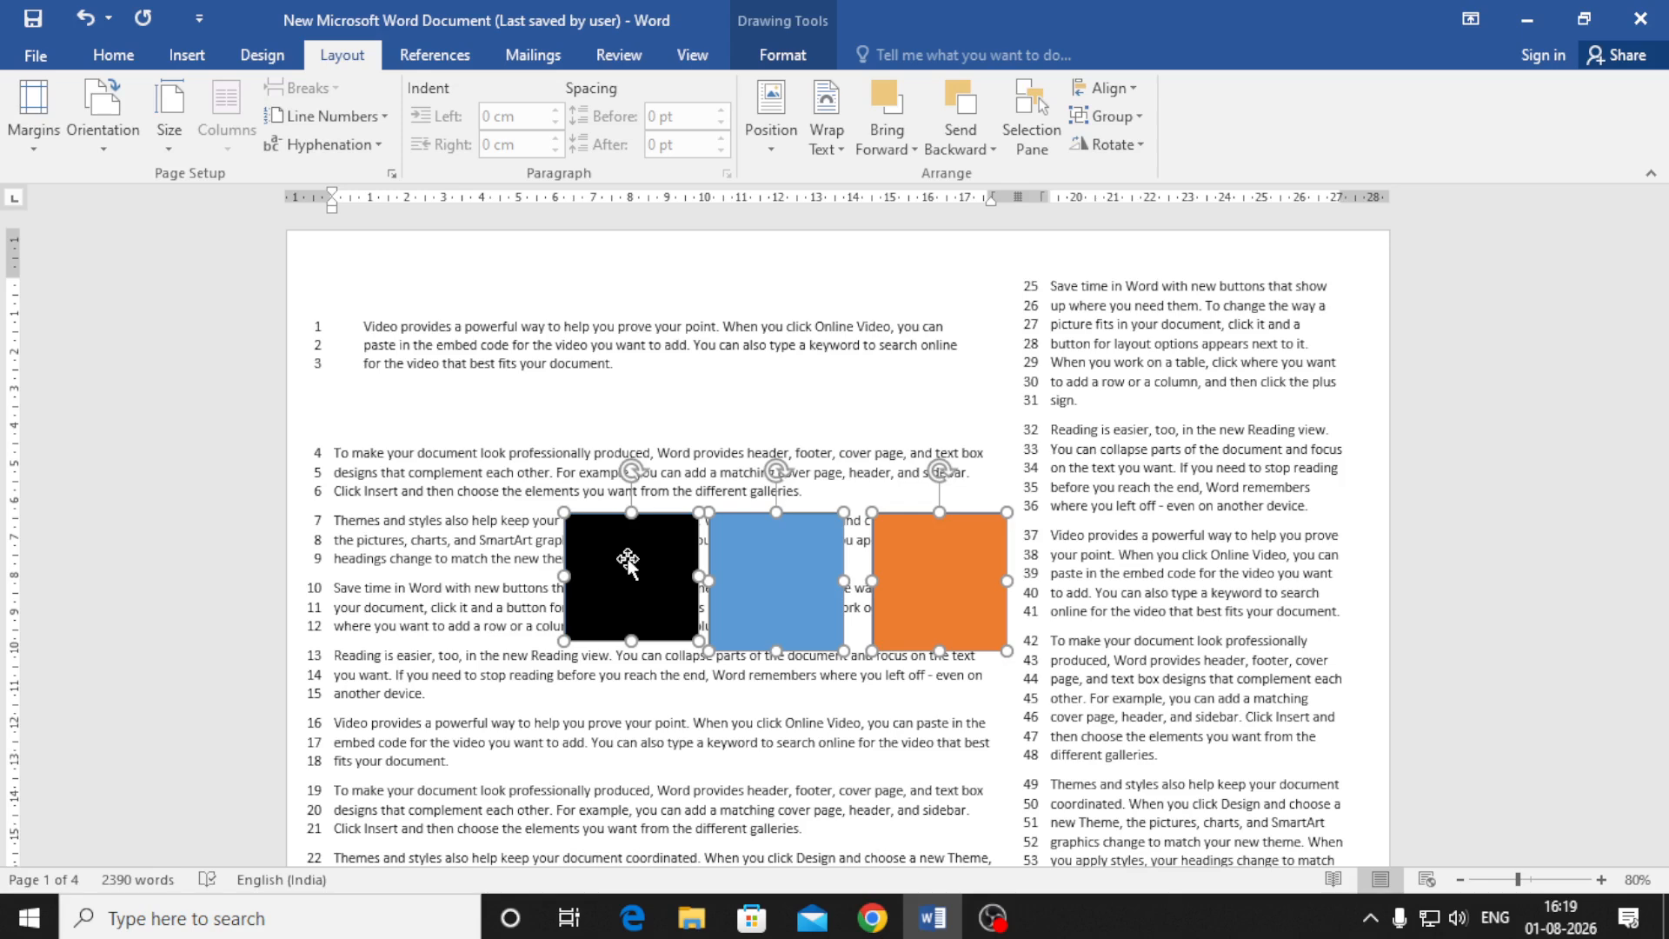
left_click_drag(627, 561, 923, 650)
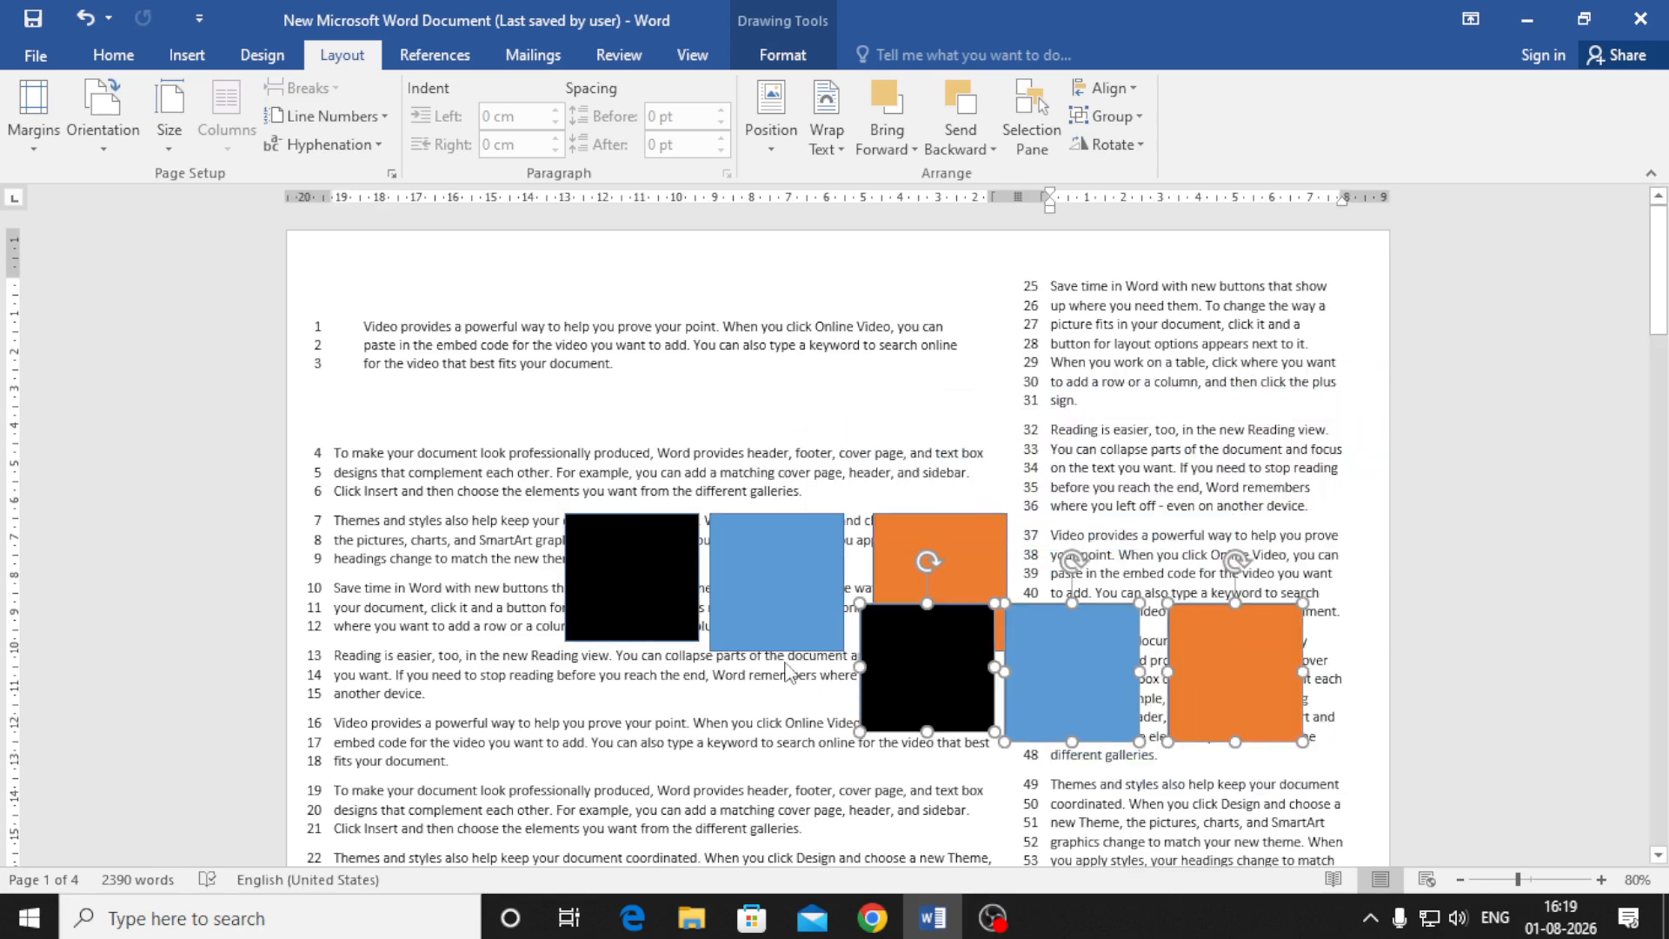
Undo the stray copy, duplicate the three squares into a row above, and add a black square below
key("ctrl+z")
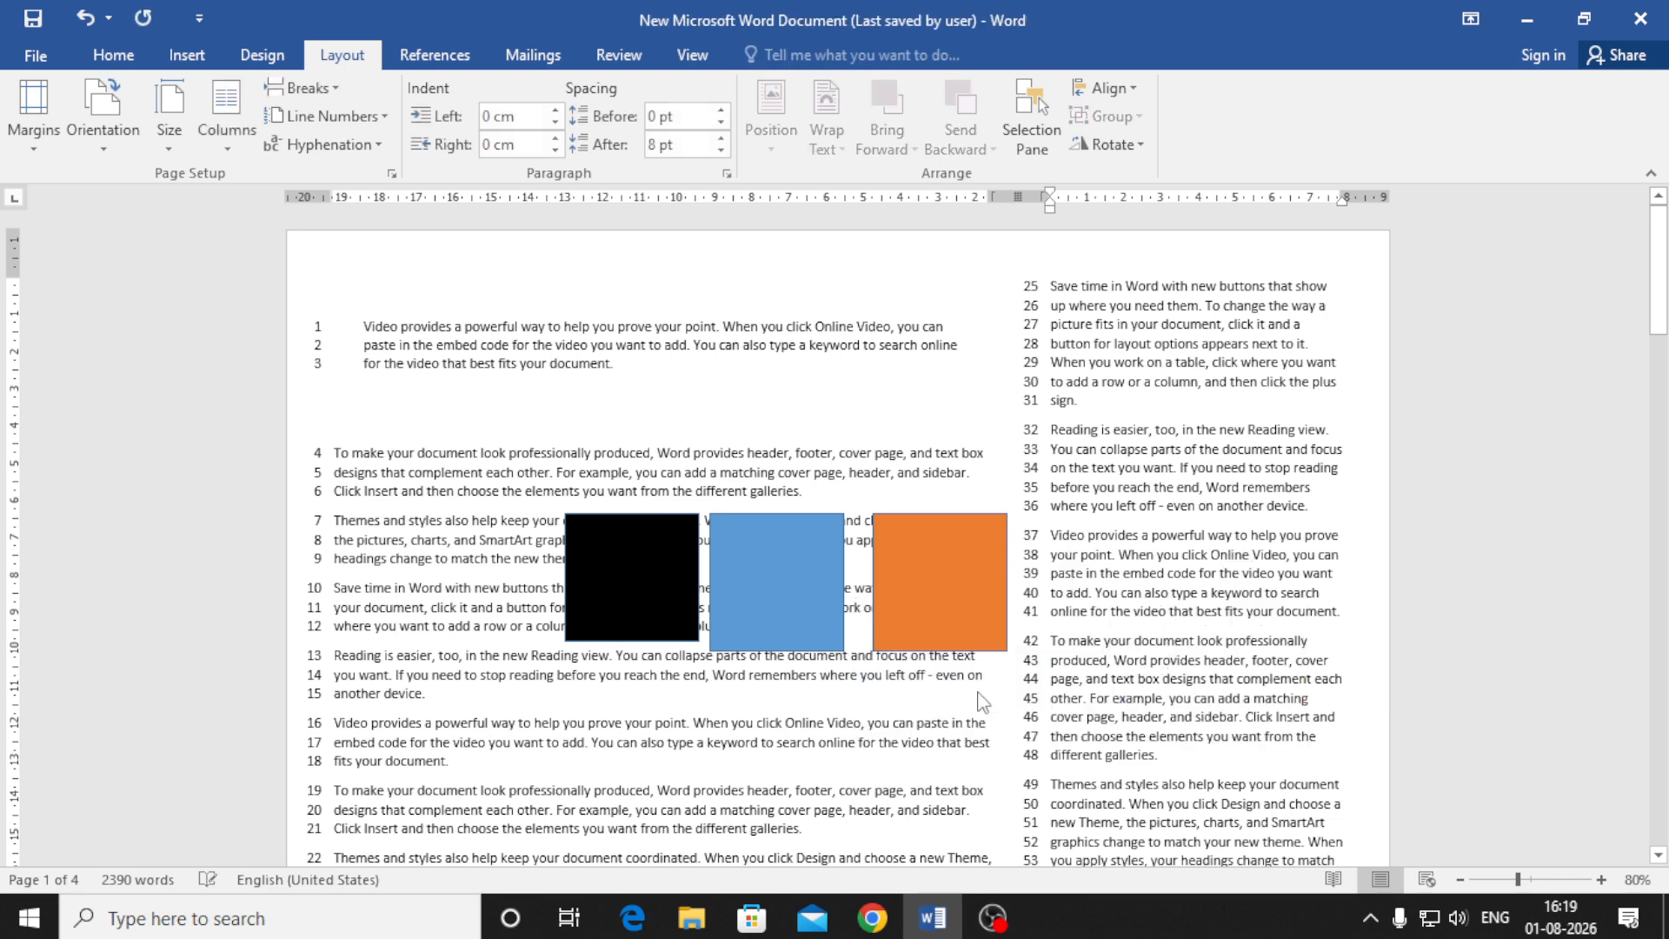
left_click(922, 609)
left_click(751, 587, "ctrl")
left_click(666, 575, "ctrl")
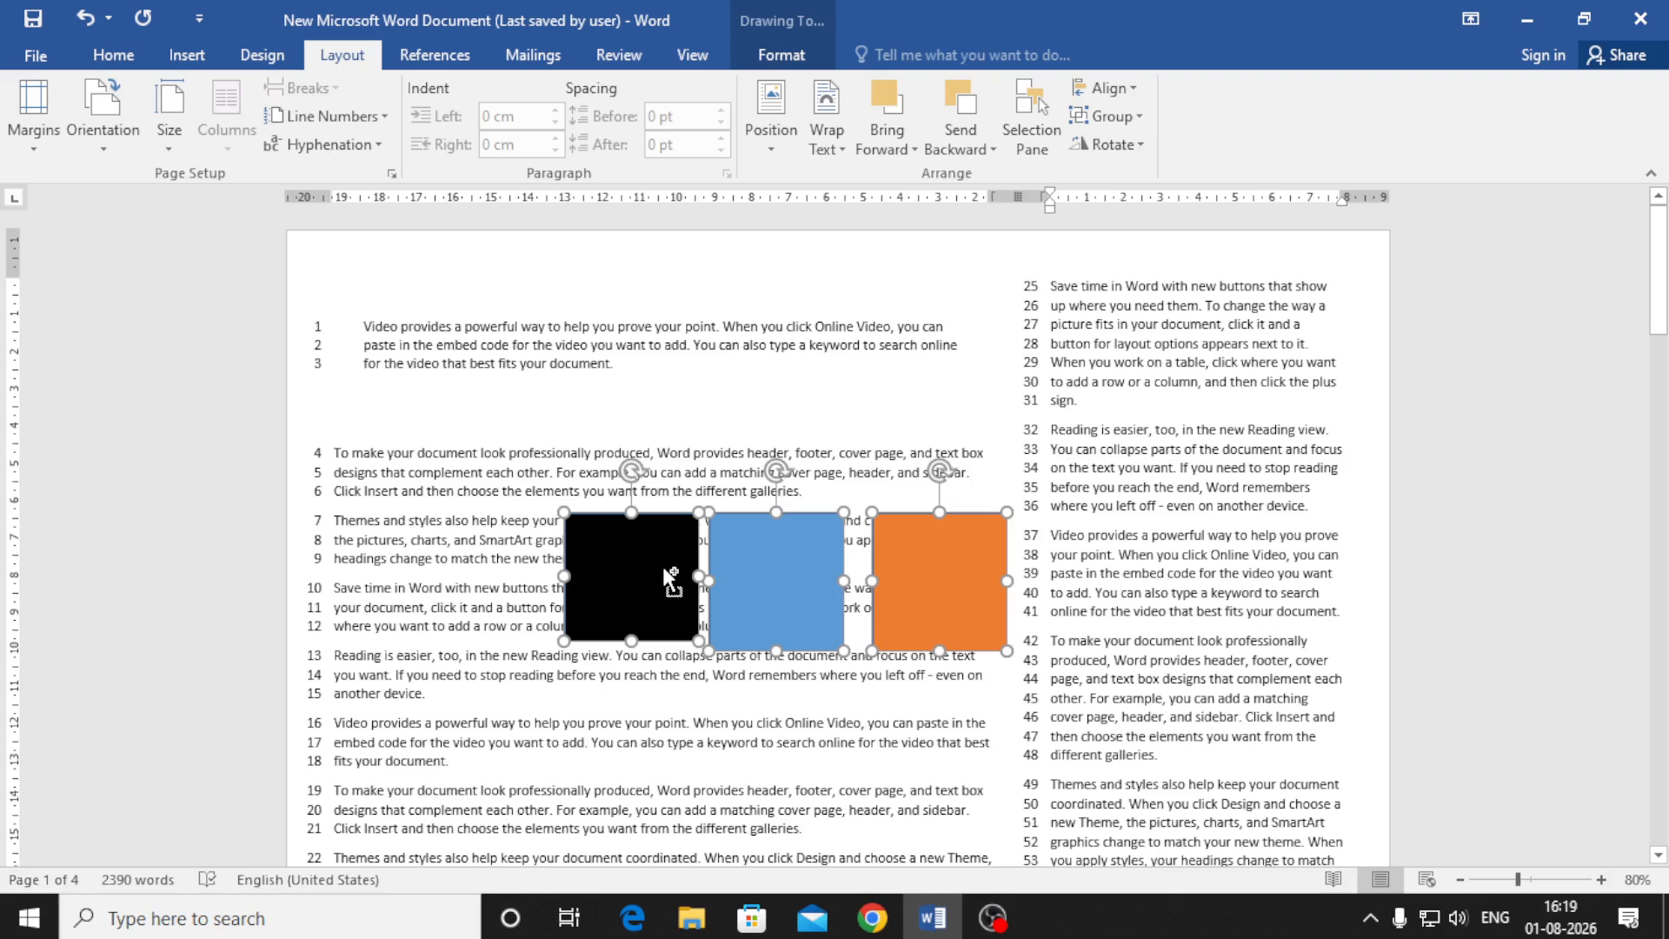
left_click_drag(664, 567, 762, 398)
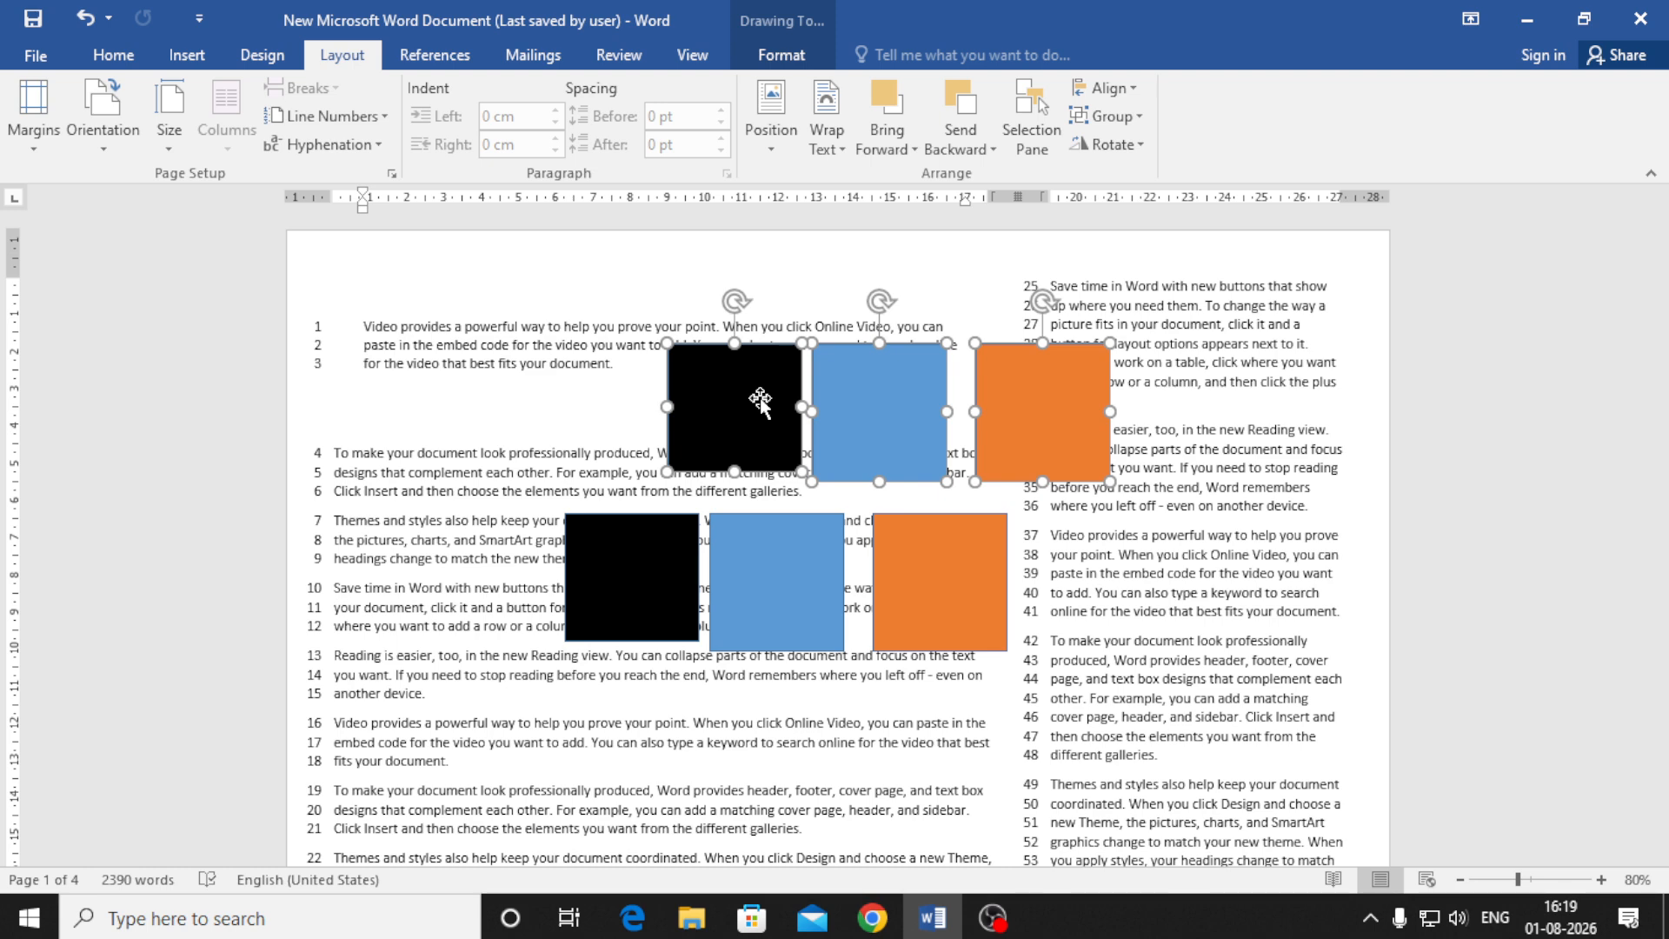
left_click(601, 606)
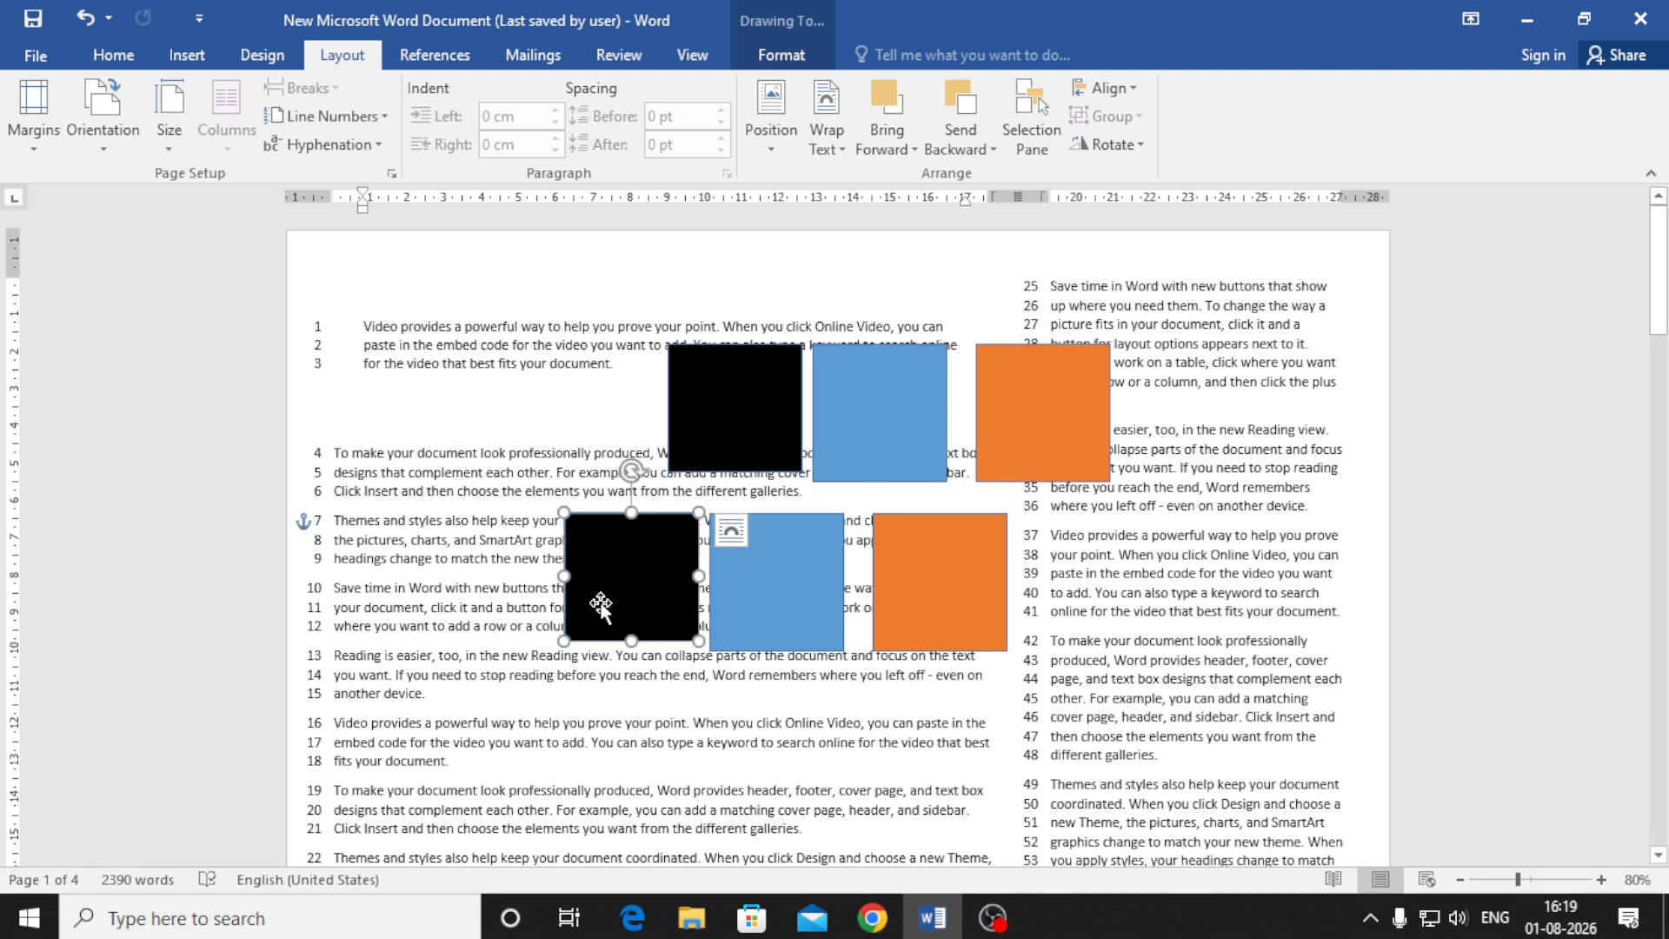
left_click_drag(600, 601, 594, 766)
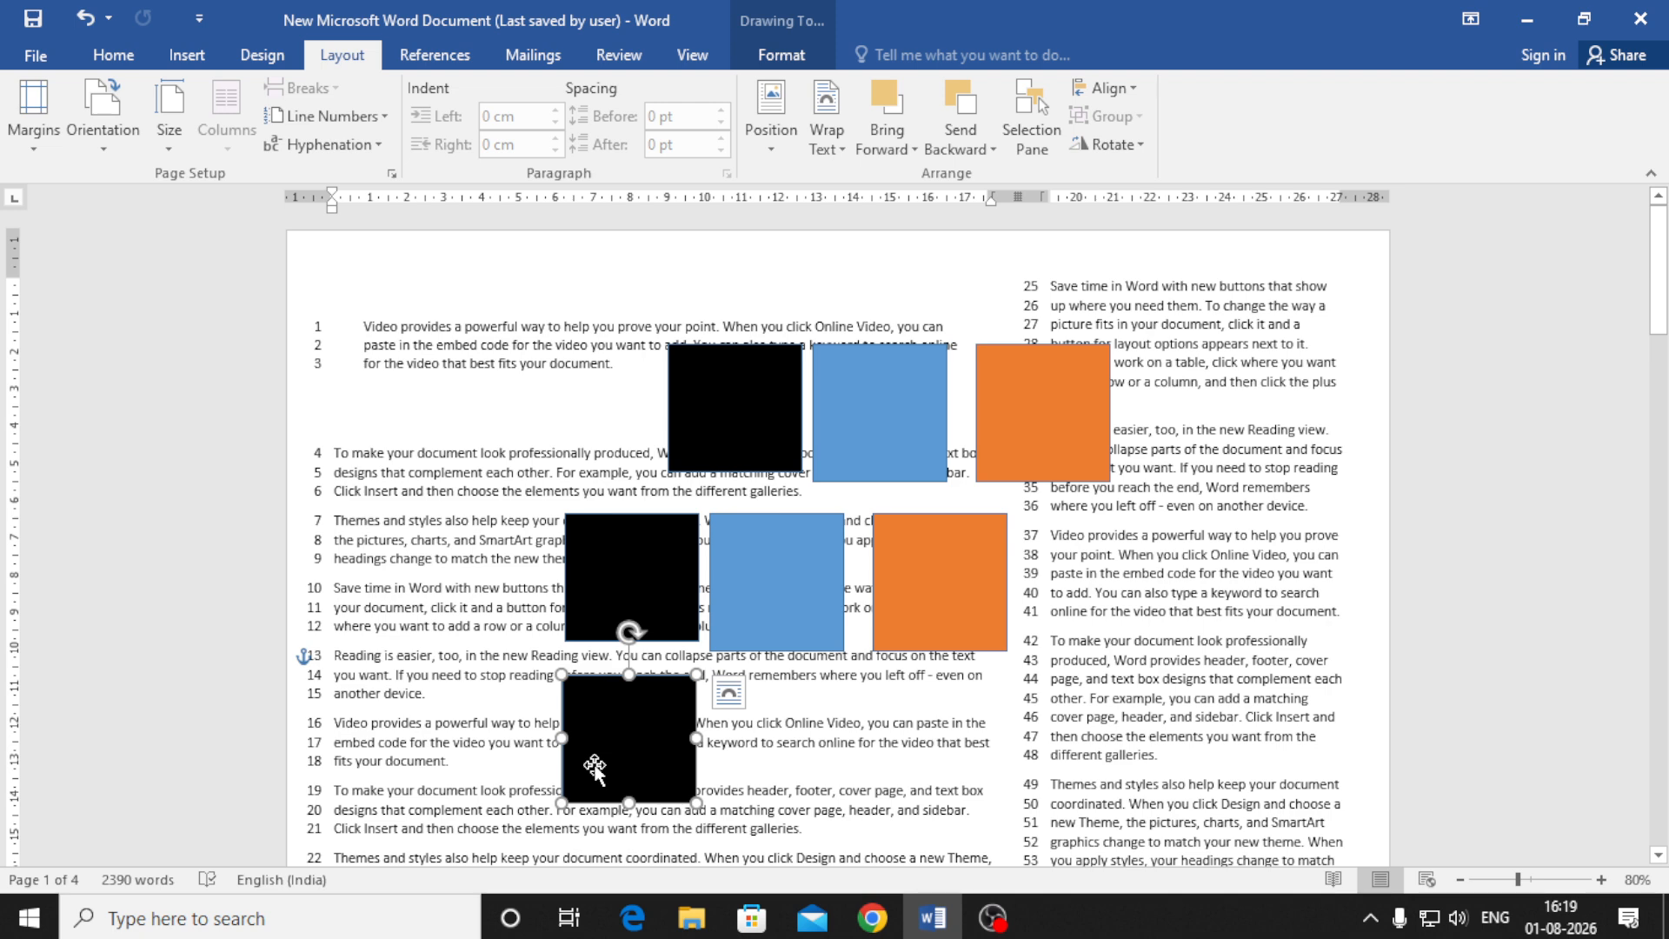
Insert the first business-meeting photo from the Pictures folder into the document
left_click(186, 55)
left_click(239, 156)
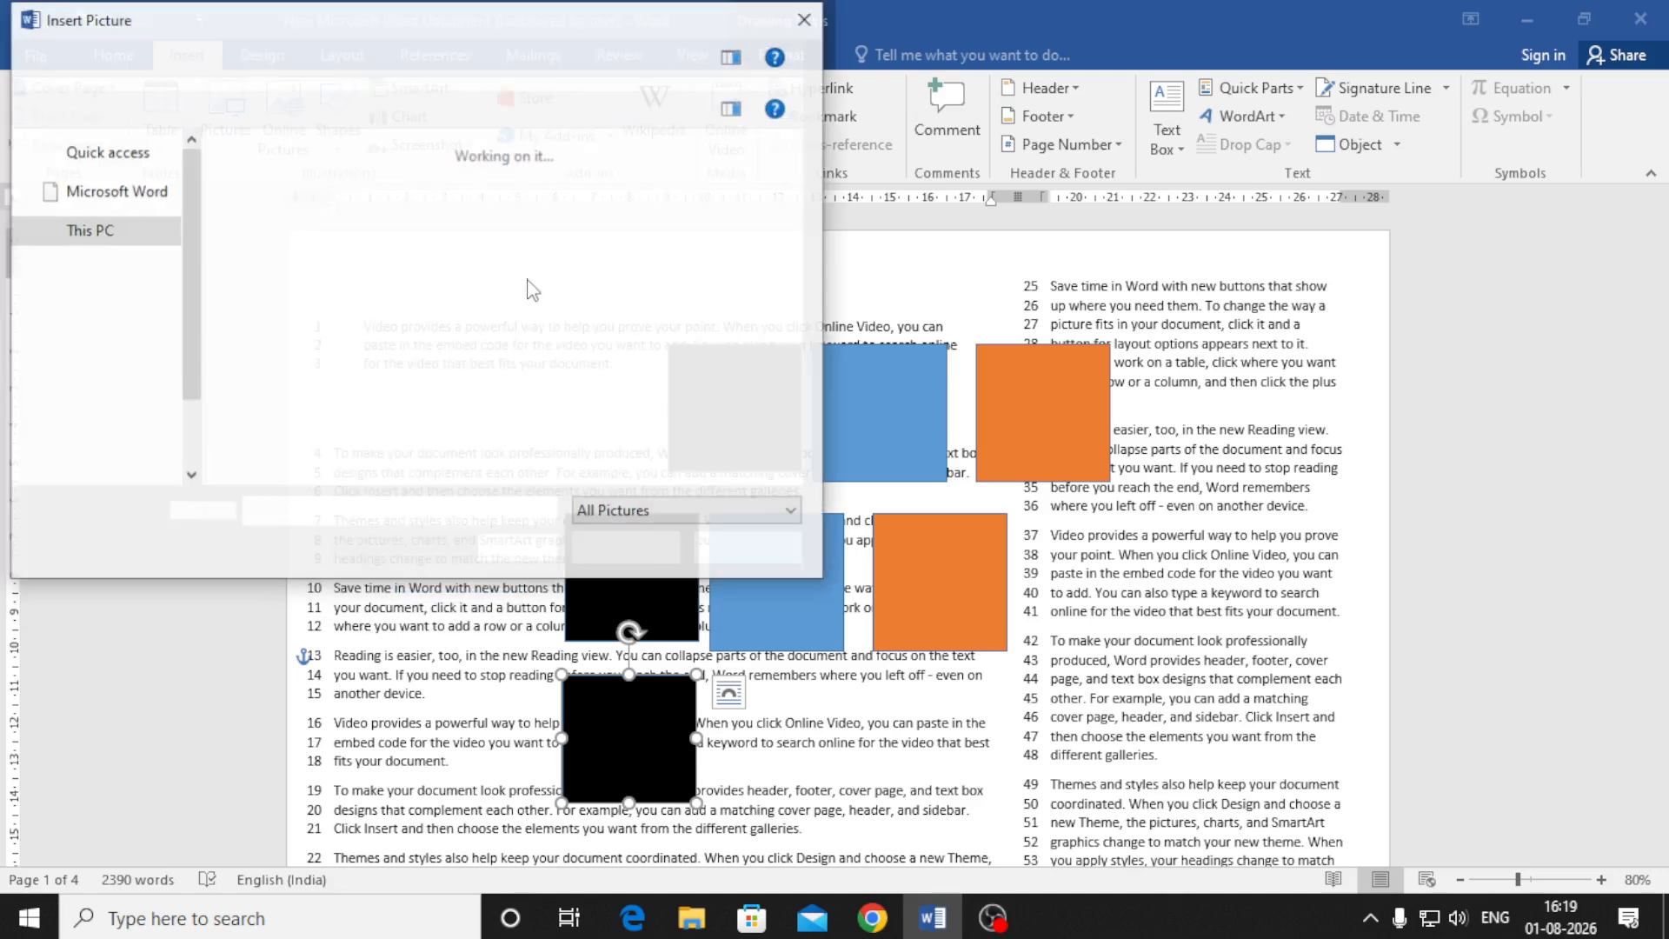
left_click(287, 408)
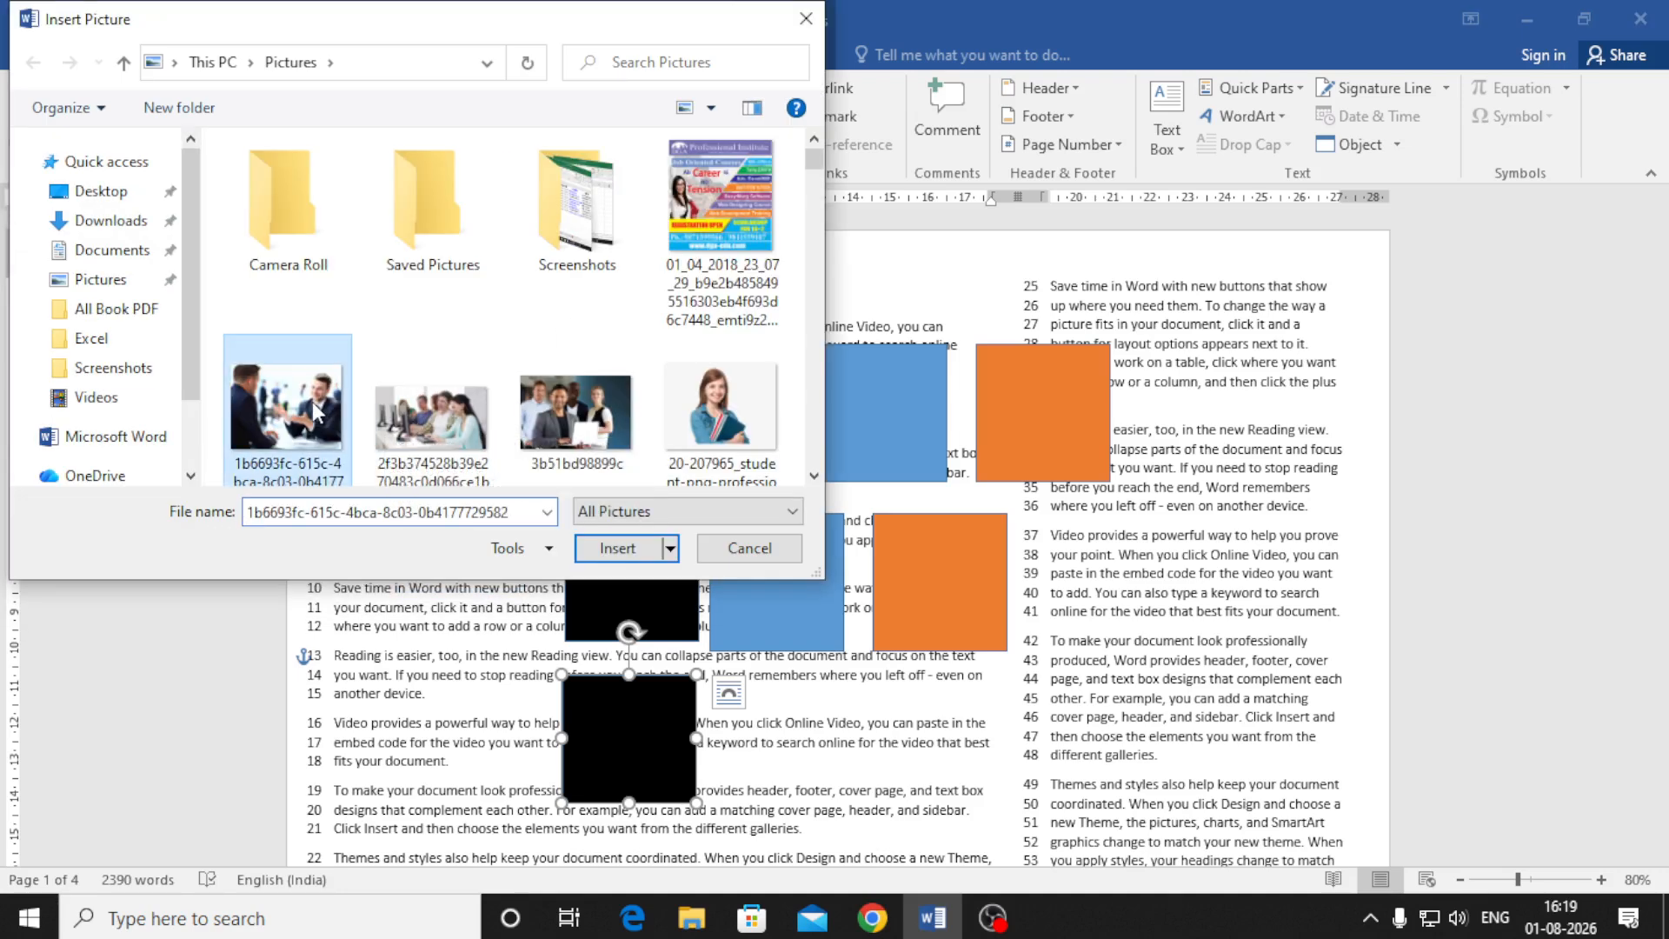
left_click(637, 558)
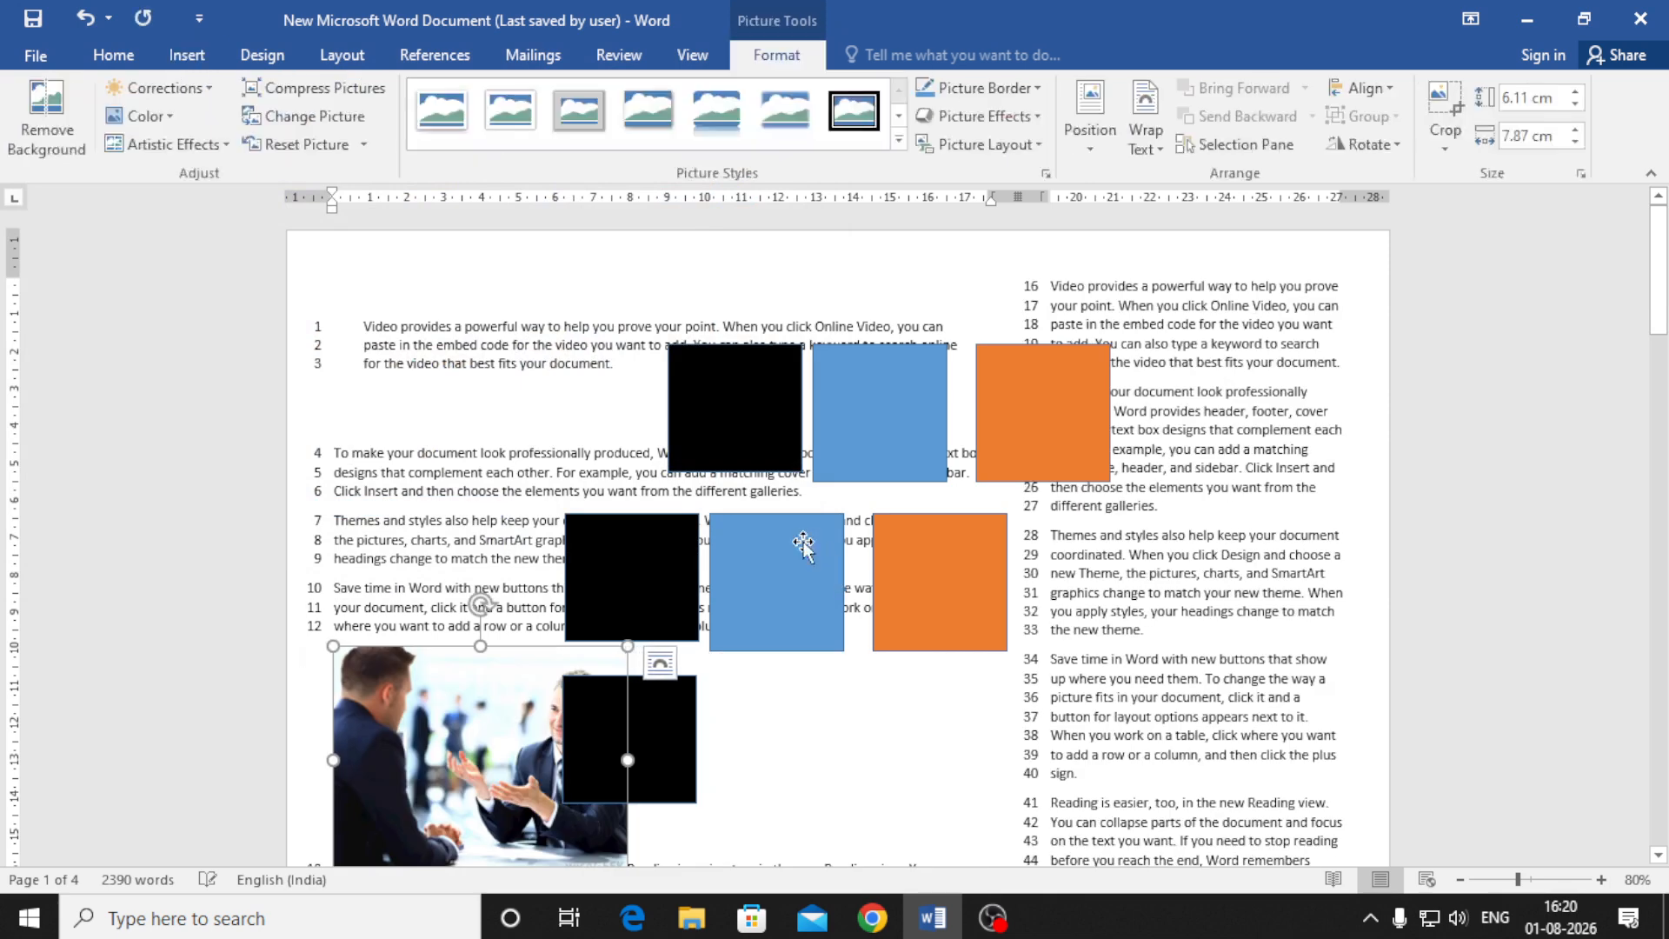
Try dragging the photo into the right column, then undo it back to the left column
left_click_drag(499, 734, 1152, 700)
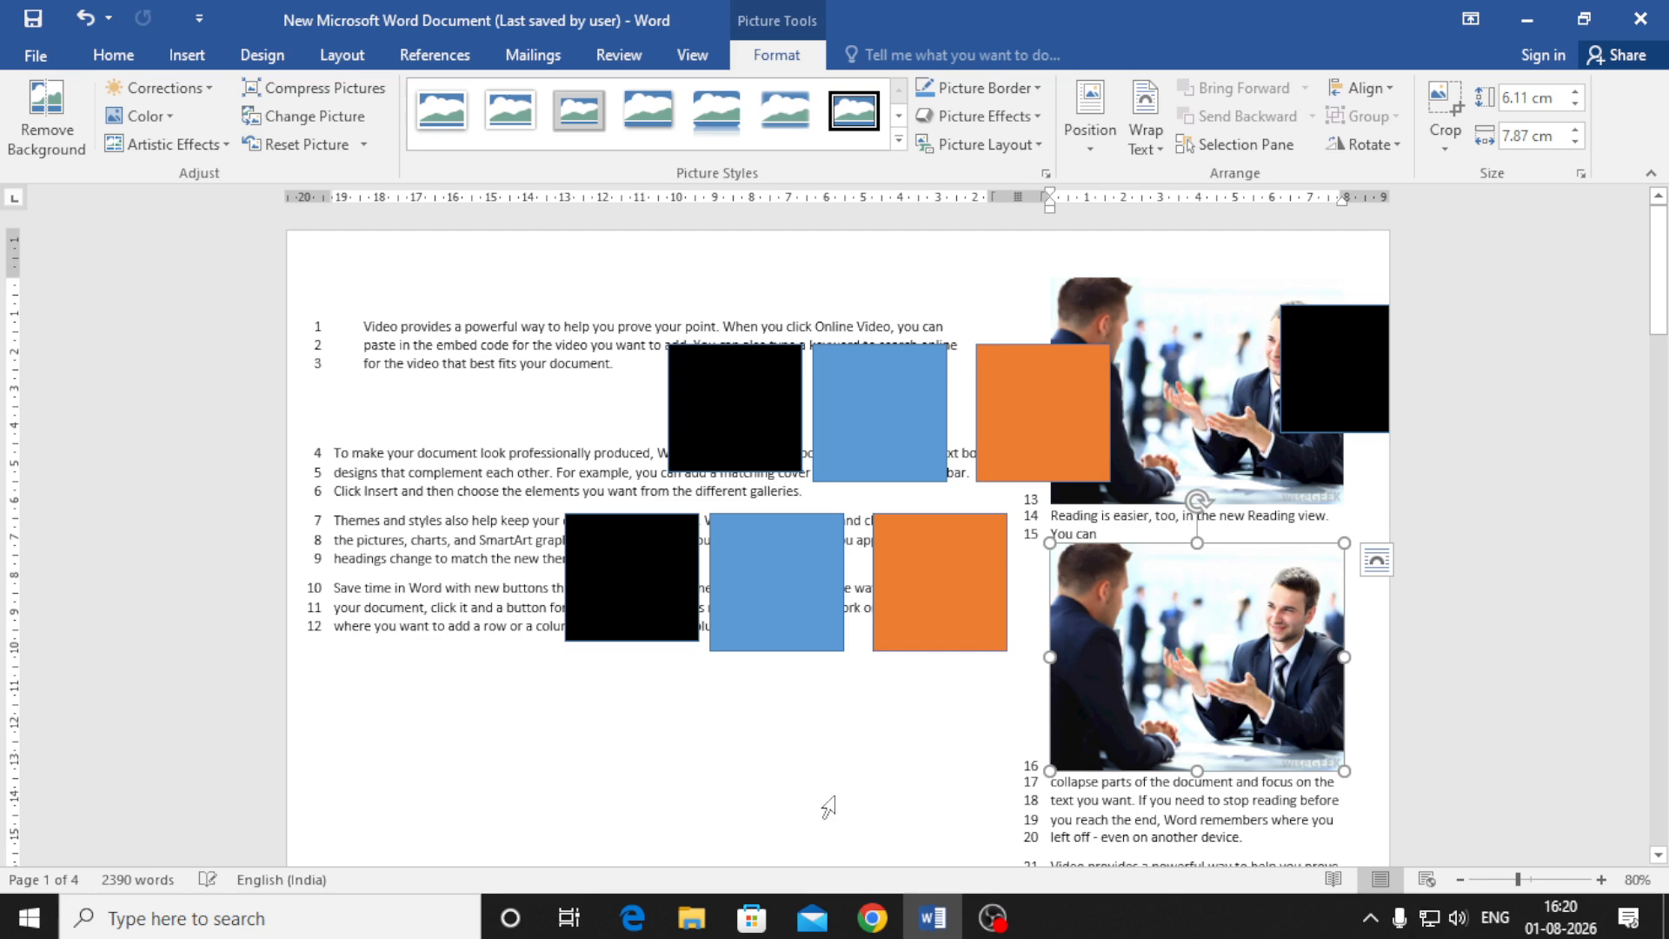
left_click(1153, 377)
left_click(1186, 668)
key("ctrl+z")
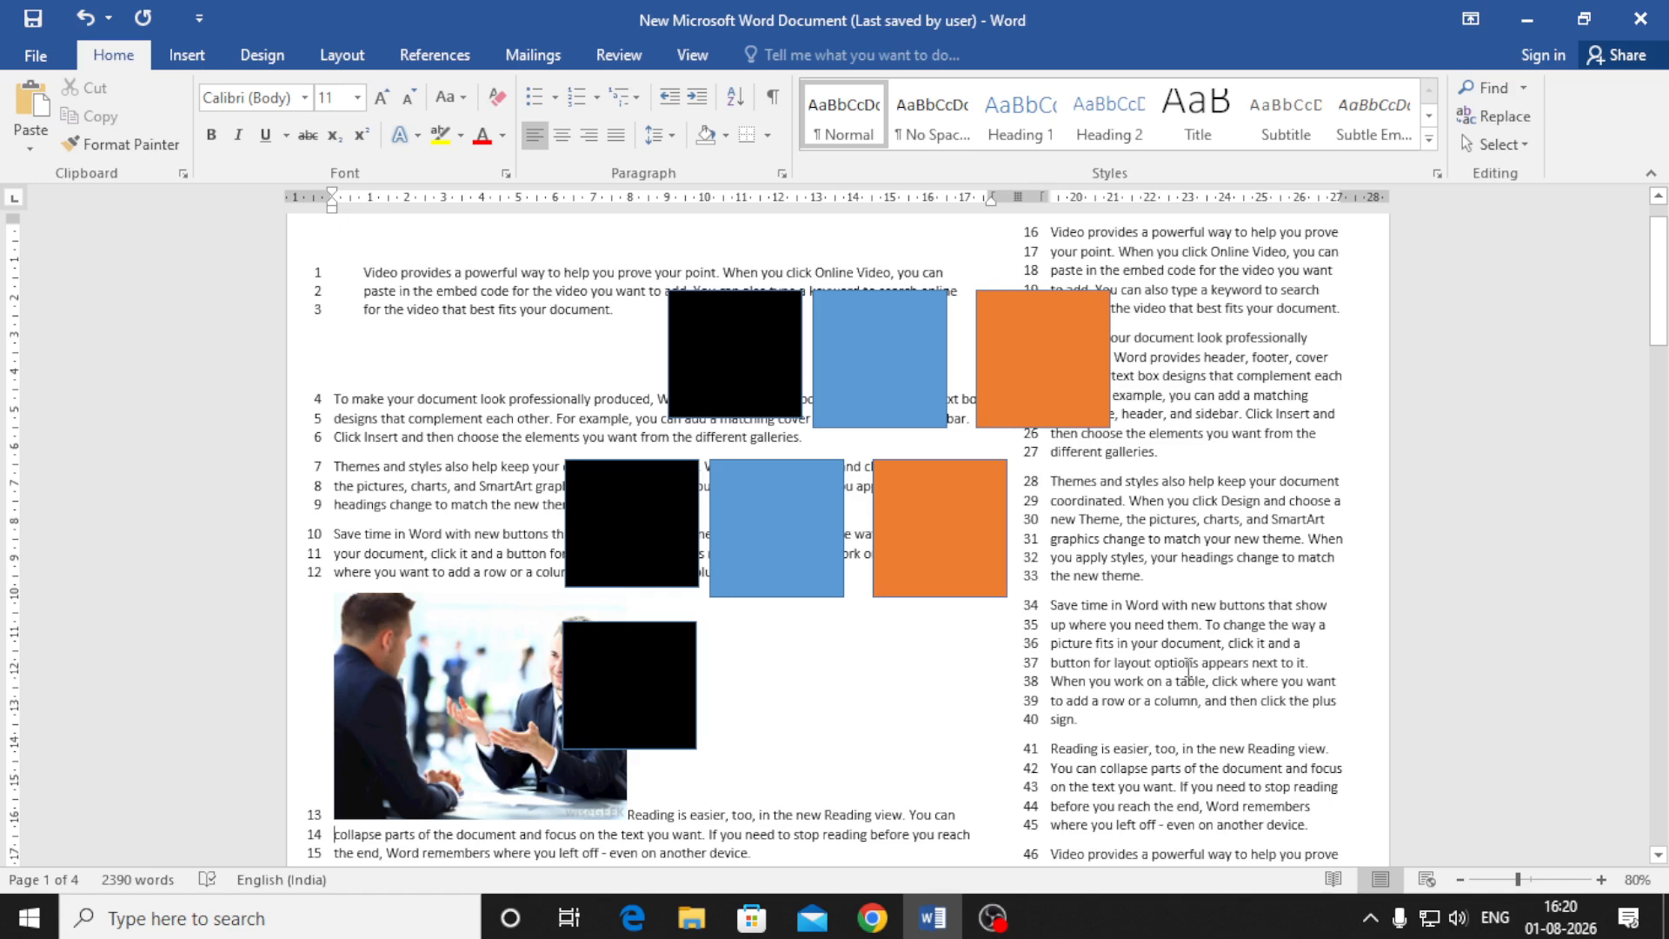
Delete the duplicate black, blue and orange squares
left_click(879, 368)
key("ctrl")
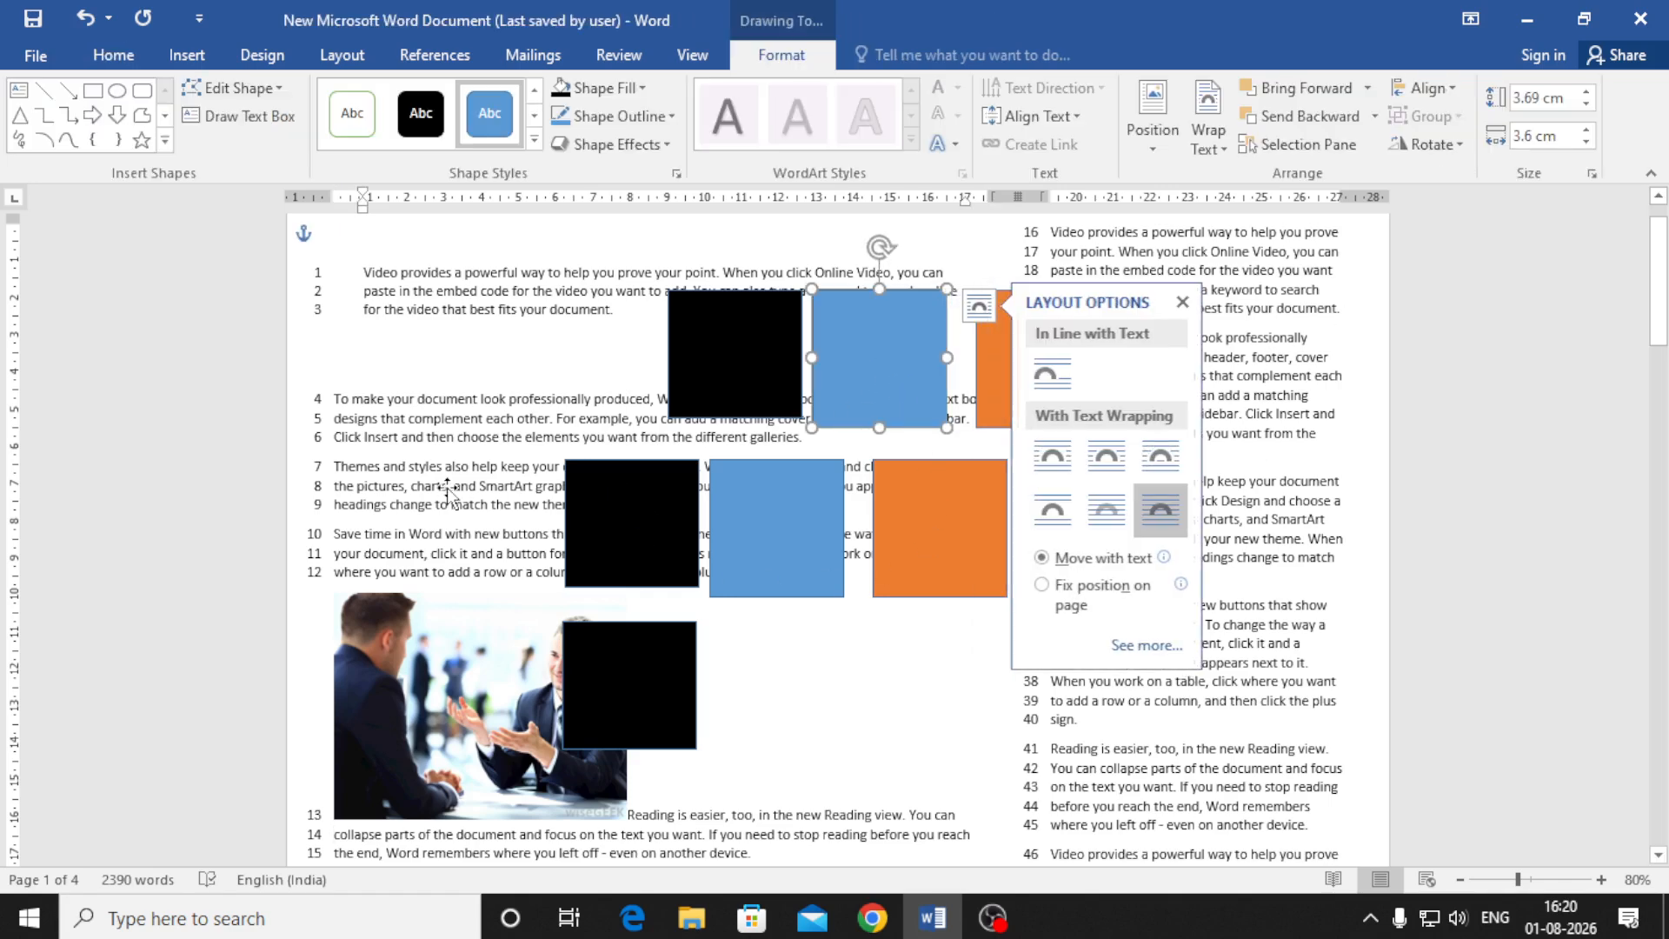
left_click(644, 495)
key("Delete")
left_click(764, 533)
key("Delete")
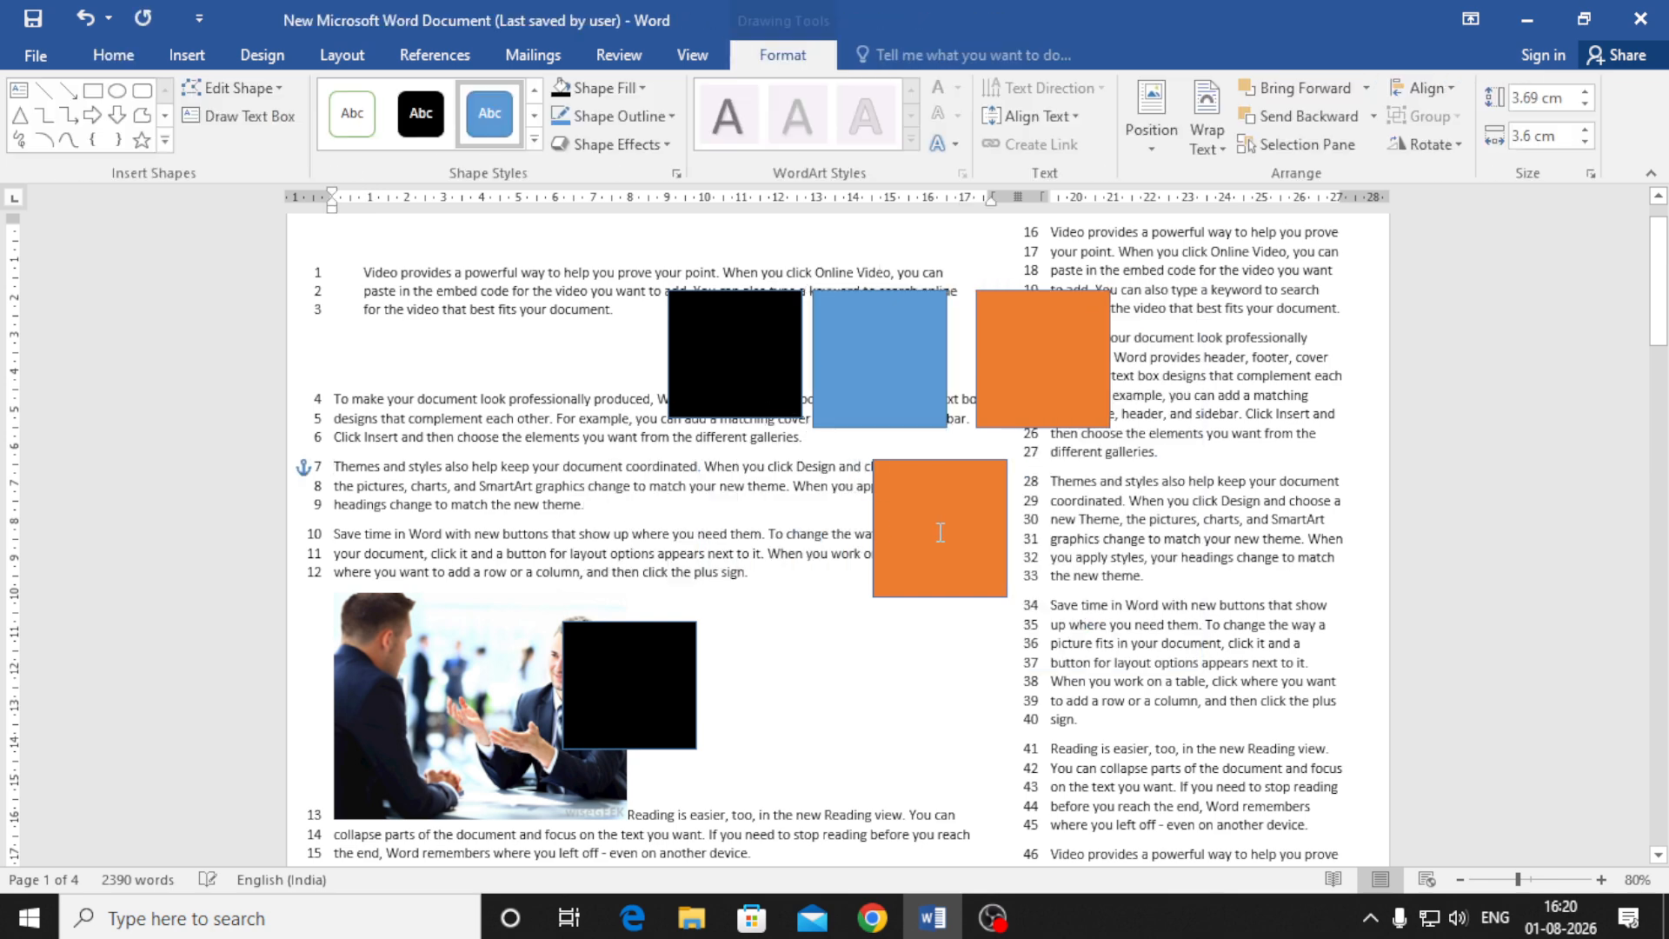
left_click(940, 532)
key("Delete")
Delete the extra black square beside the photo and the business-meeting photo itself
left_click(615, 686)
key("Delete")
left_click(529, 726)
key("Delete")
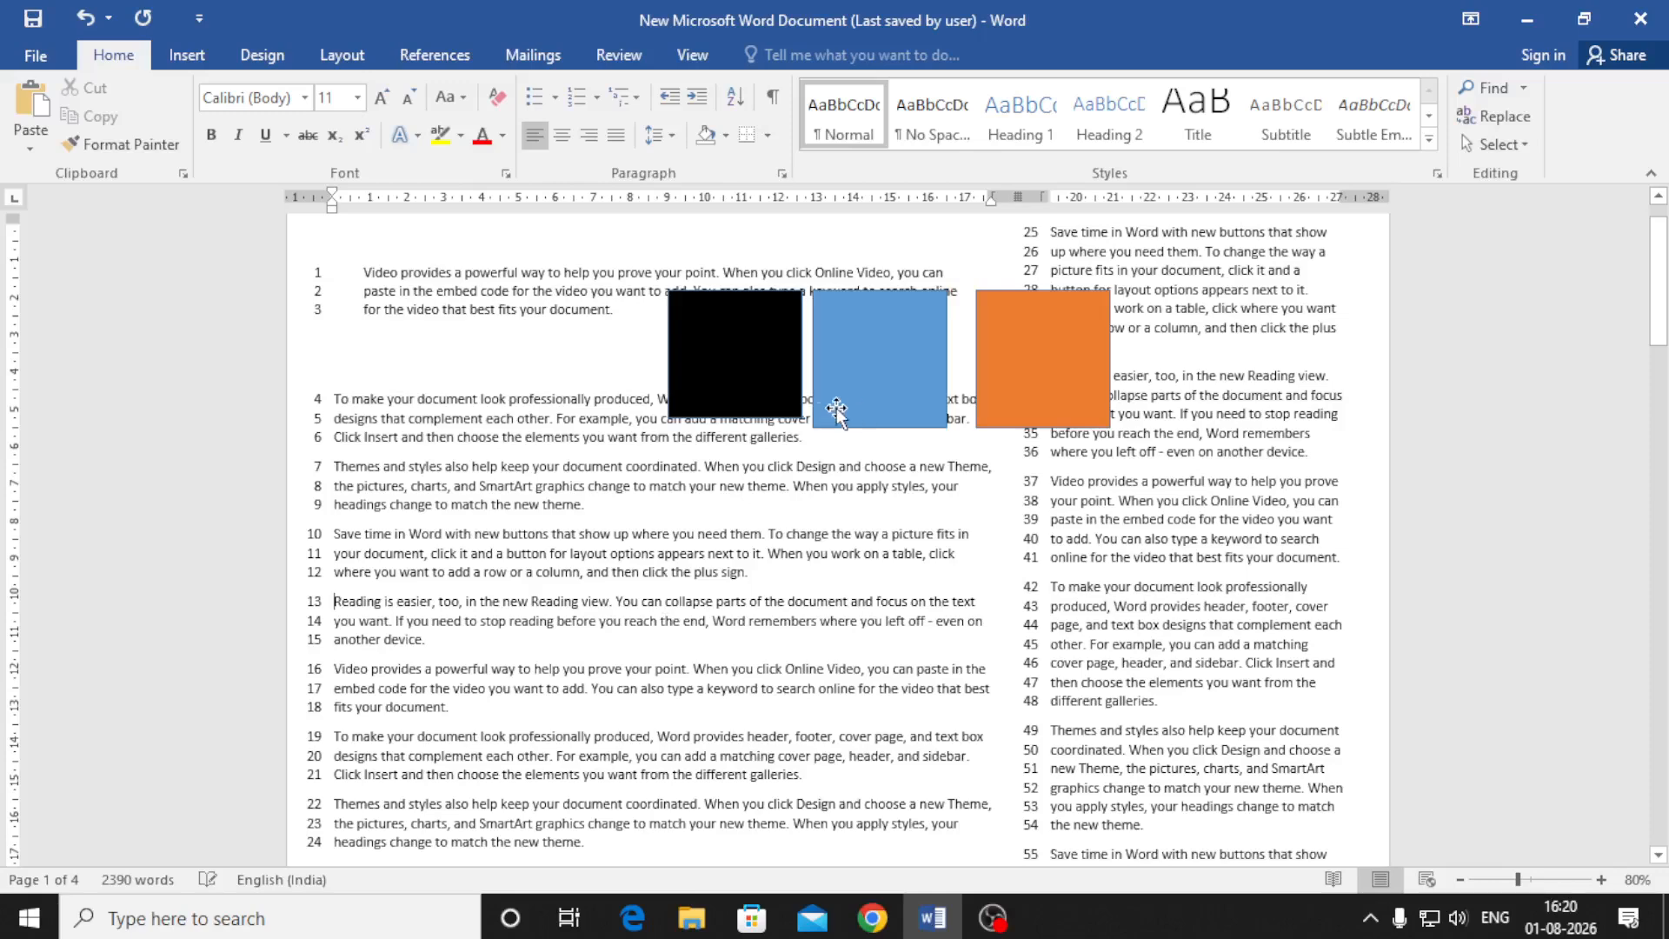
left_click(741, 387)
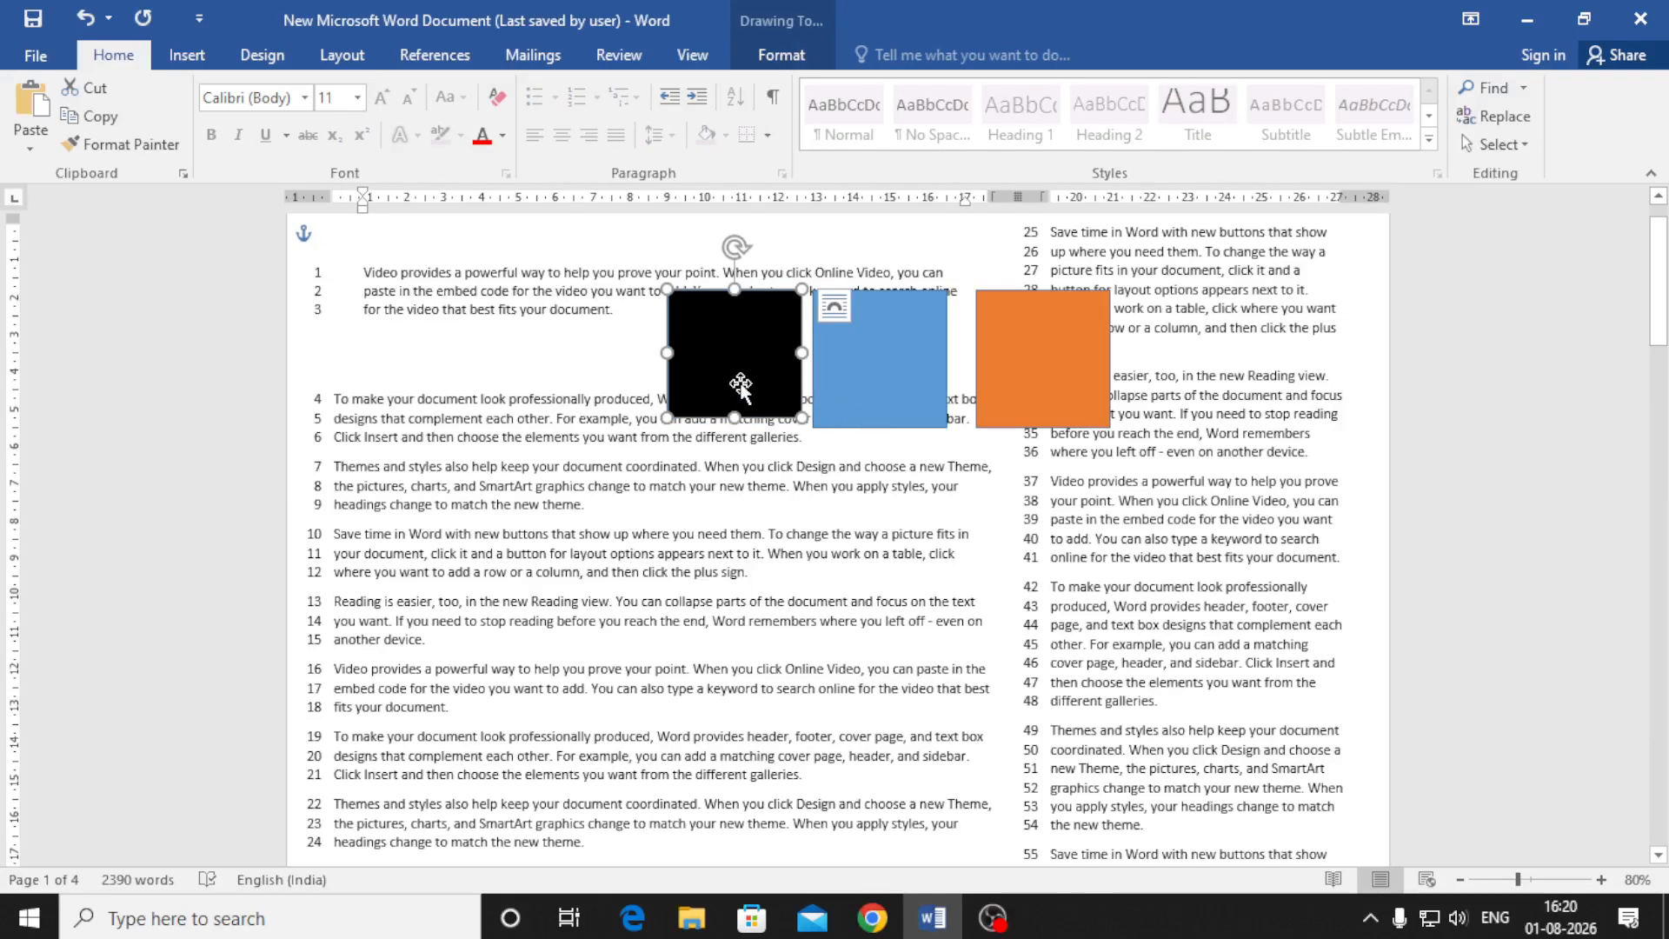
Group the black, blue and orange squares into one shape
left_click(869, 357, "shift")
left_click(985, 339, "shift")
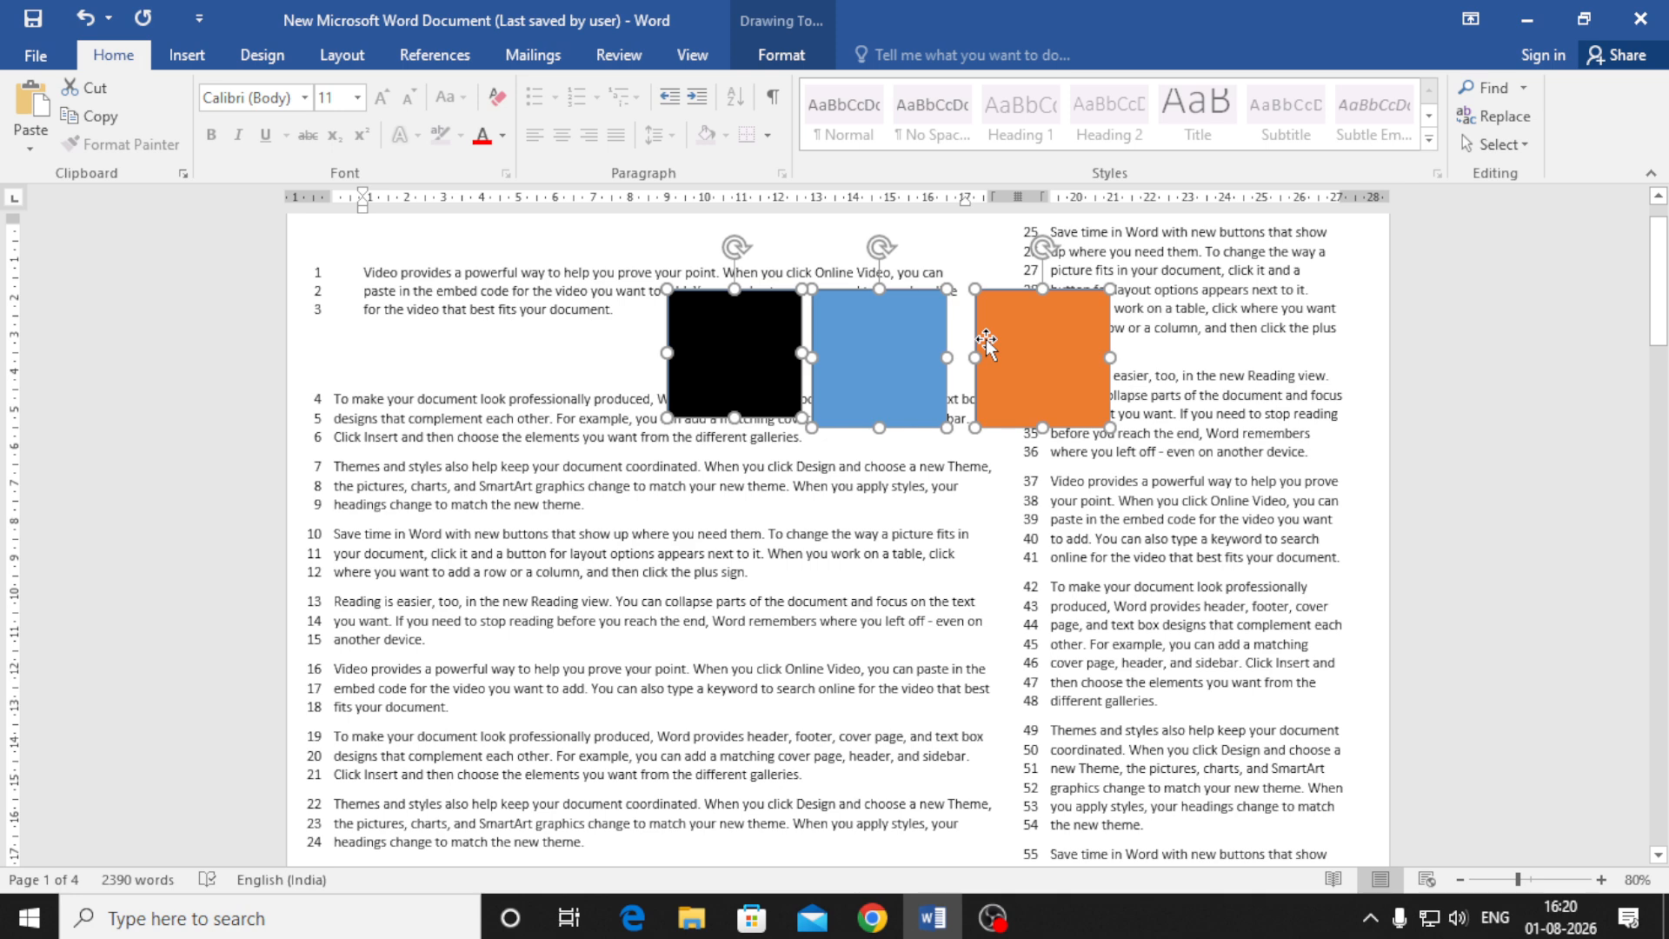
right_click(985, 339)
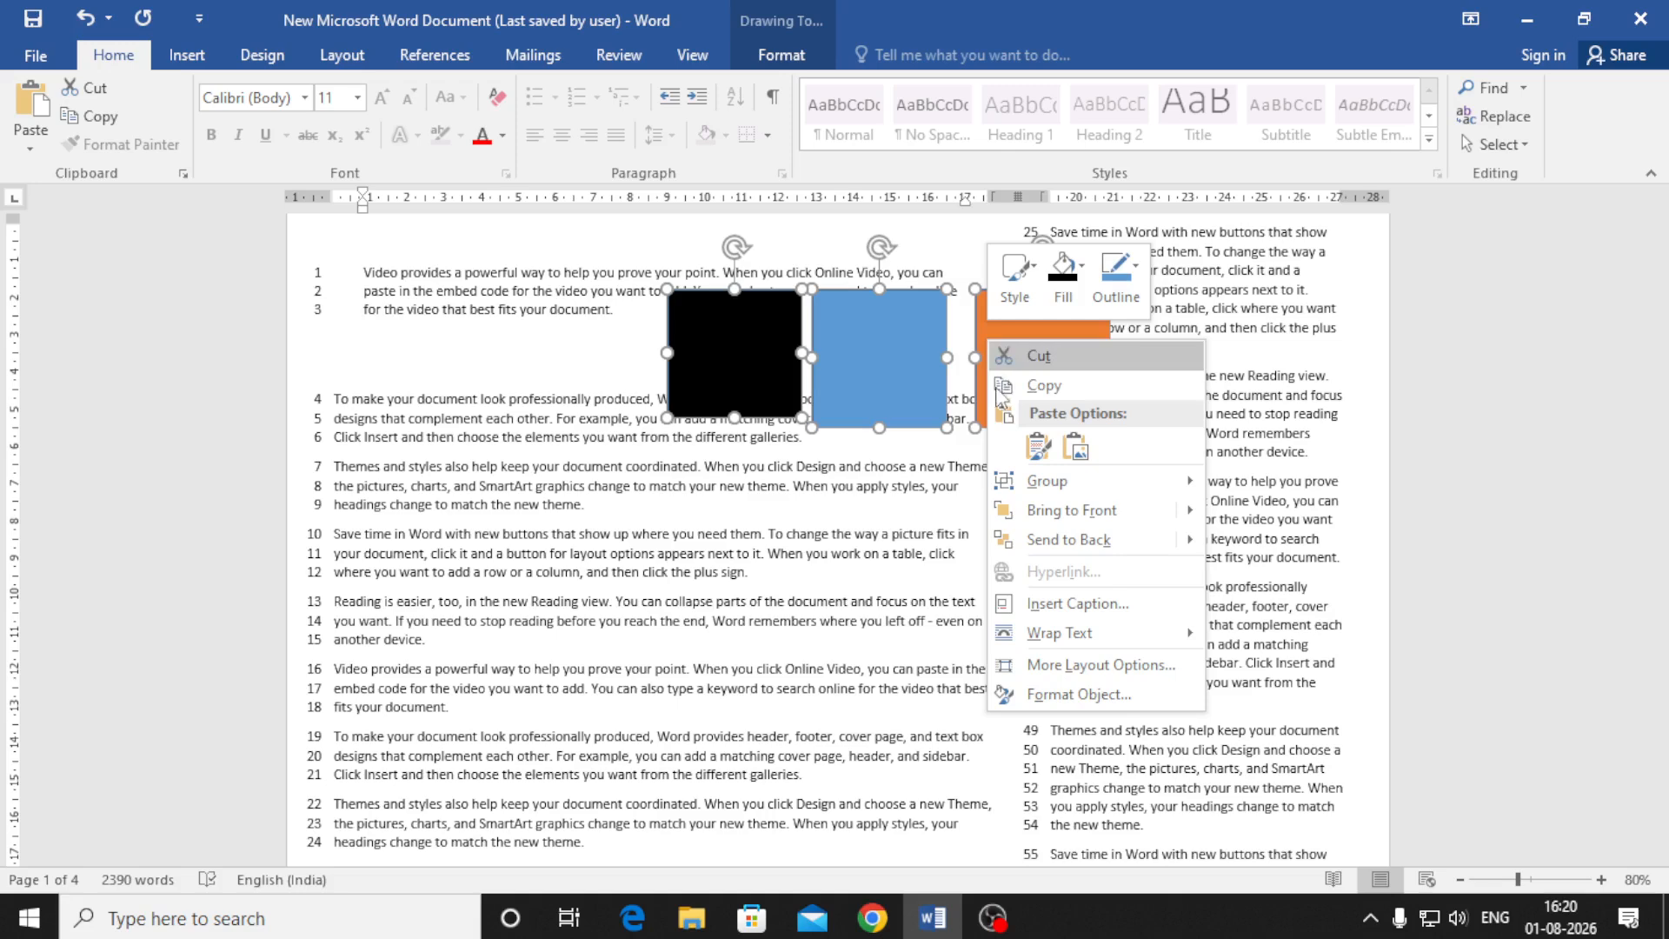
mouse_move(1090, 487)
left_click(1266, 484)
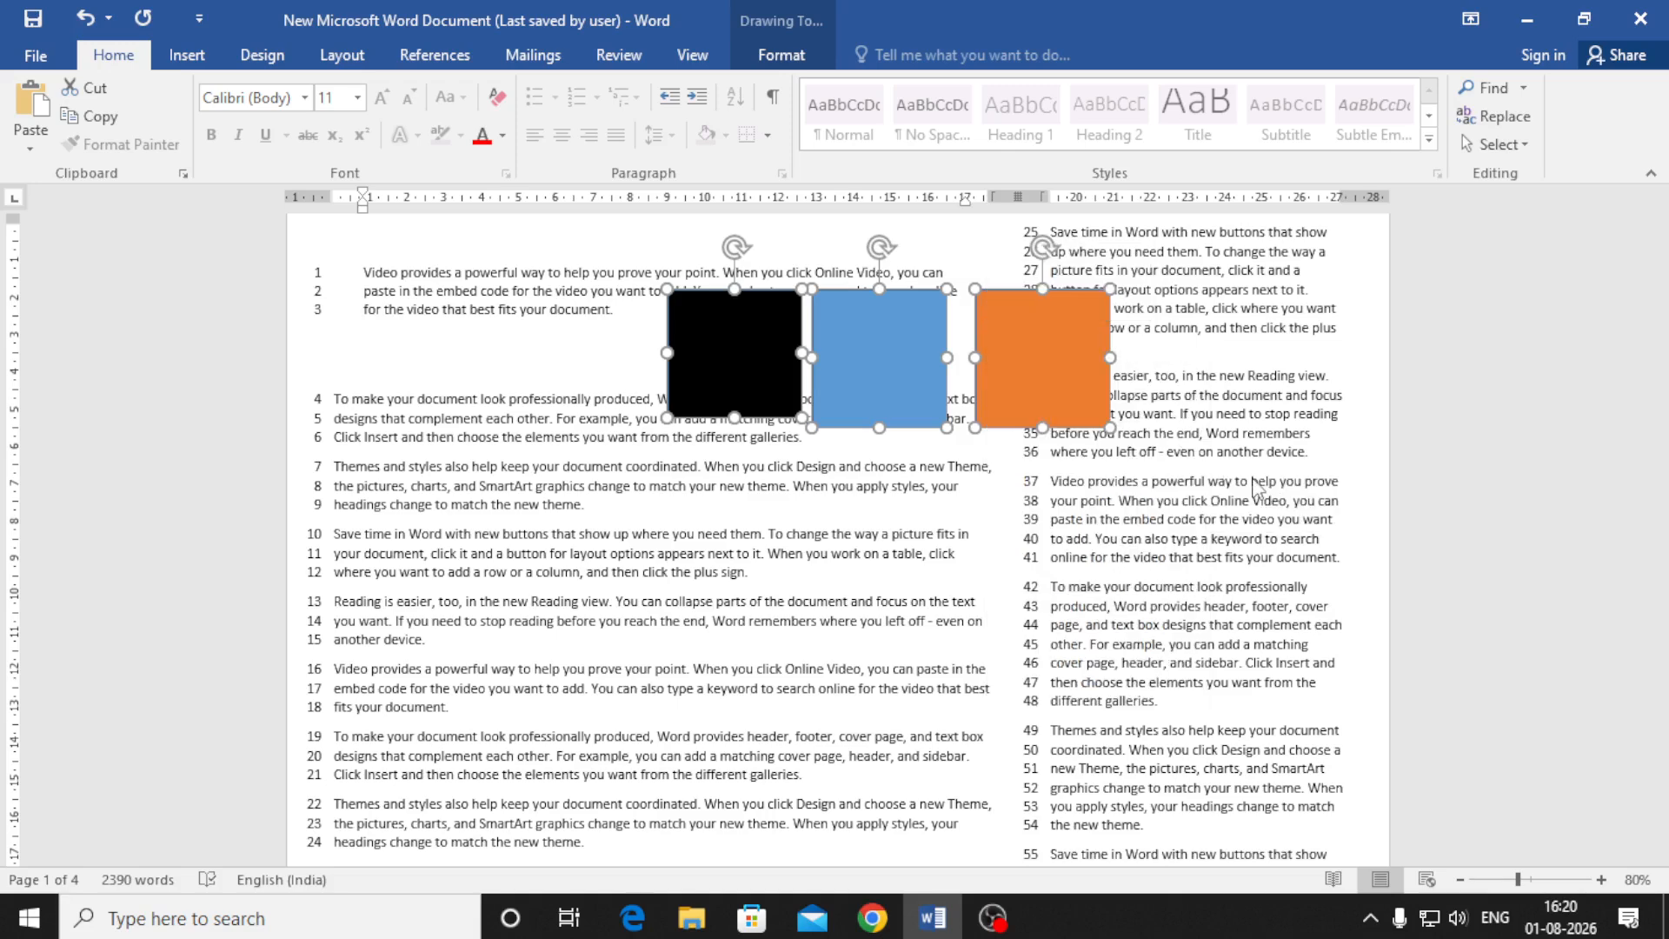
key("Escape")
Move the grouped squares down over lines 7–12 and adjust the group's width
left_click(1055, 353)
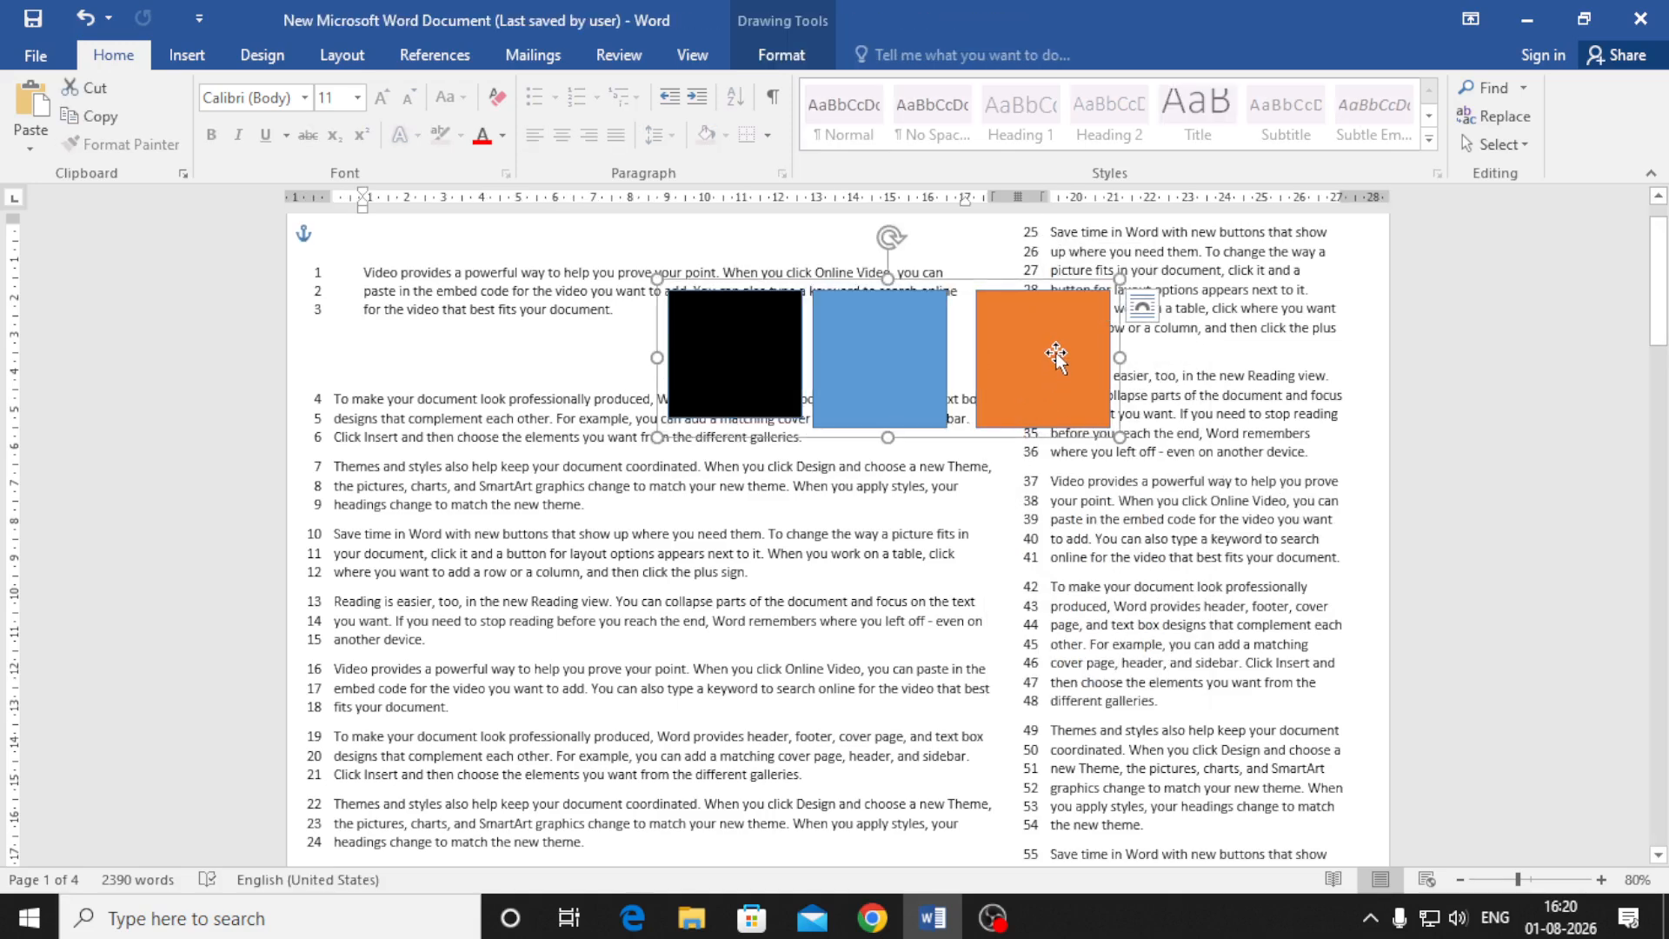
left_click_drag(1055, 352, 893, 532)
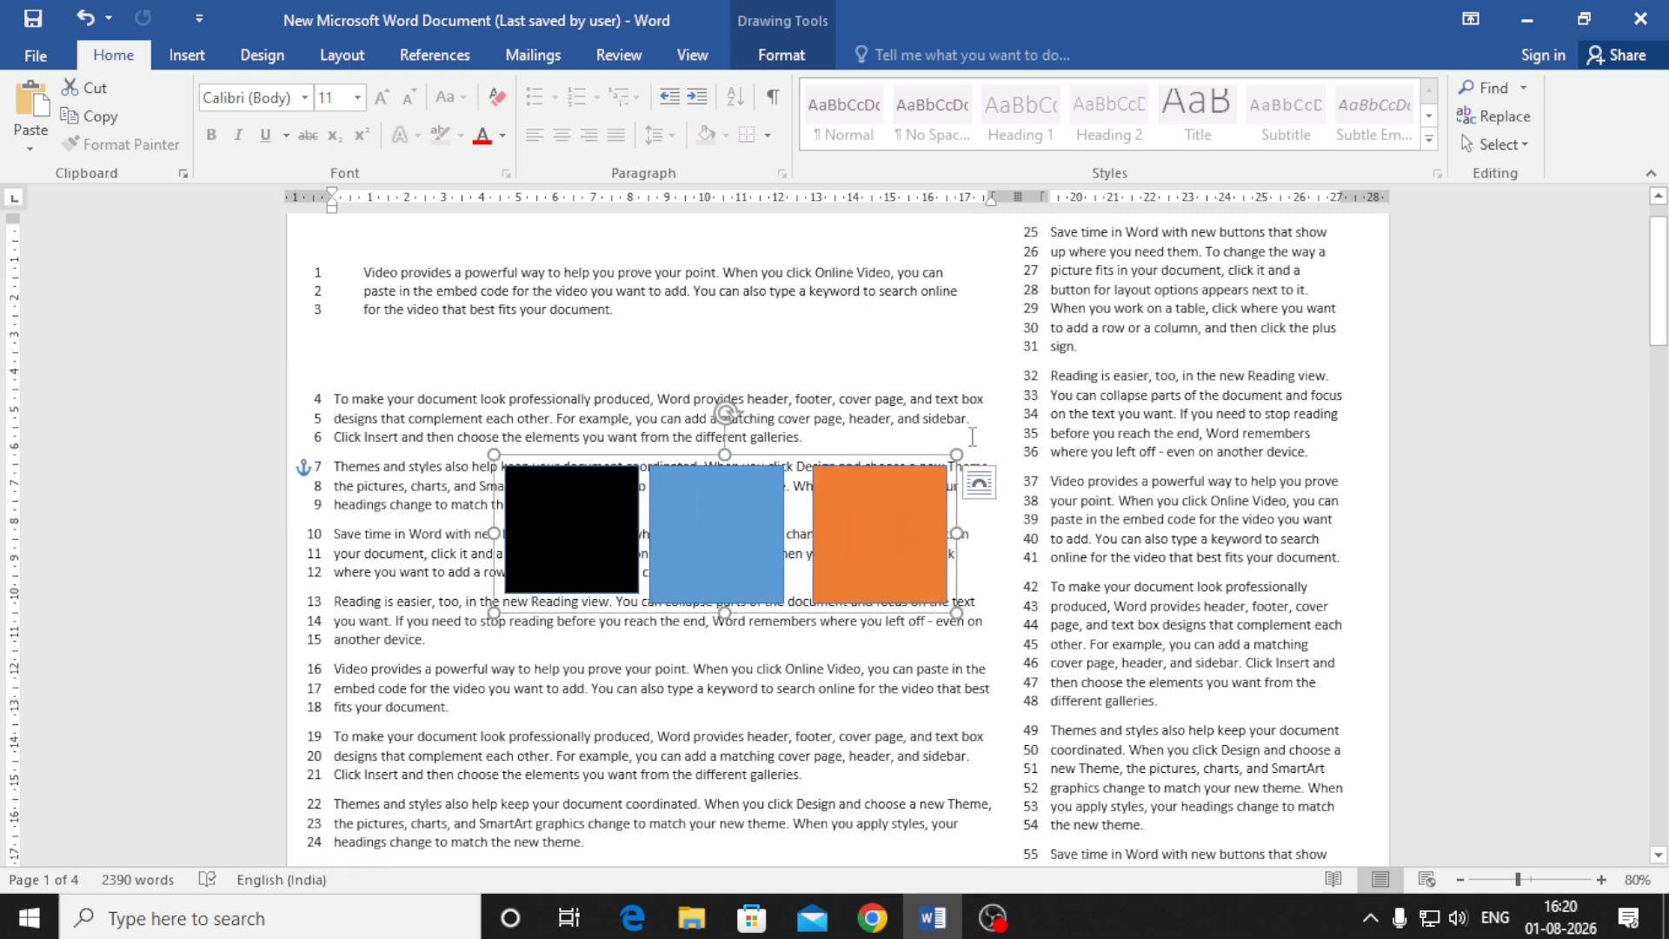
left_click_drag(956, 453, 1126, 357)
key("ctrl+z")
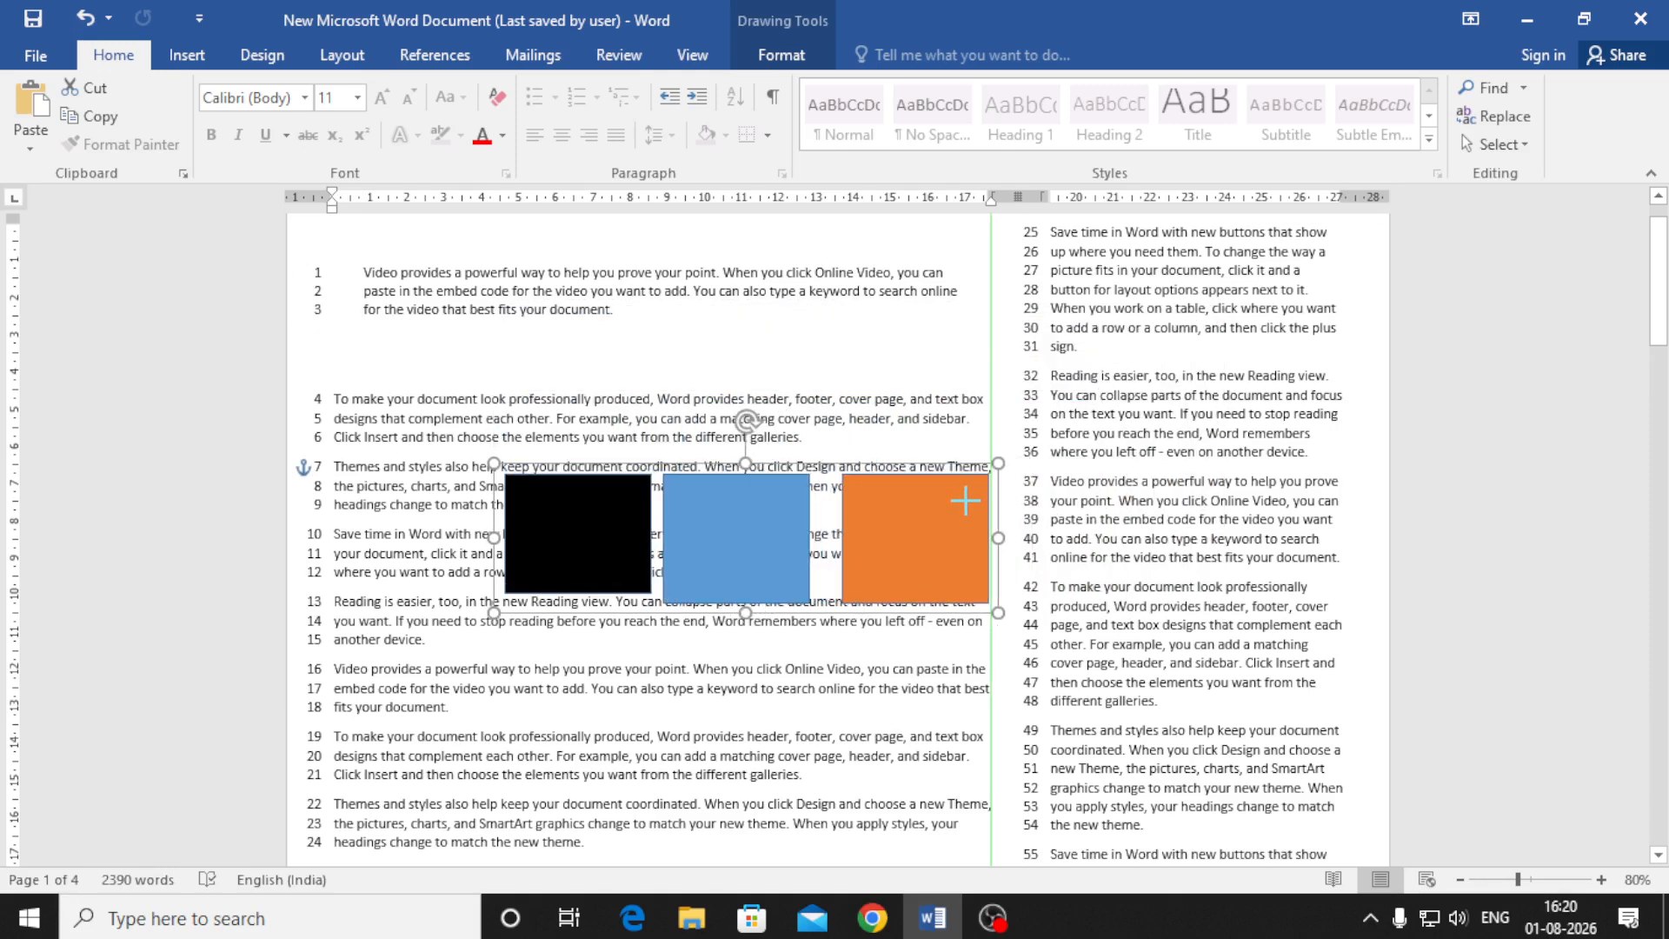
left_click_drag(1000, 539, 927, 534)
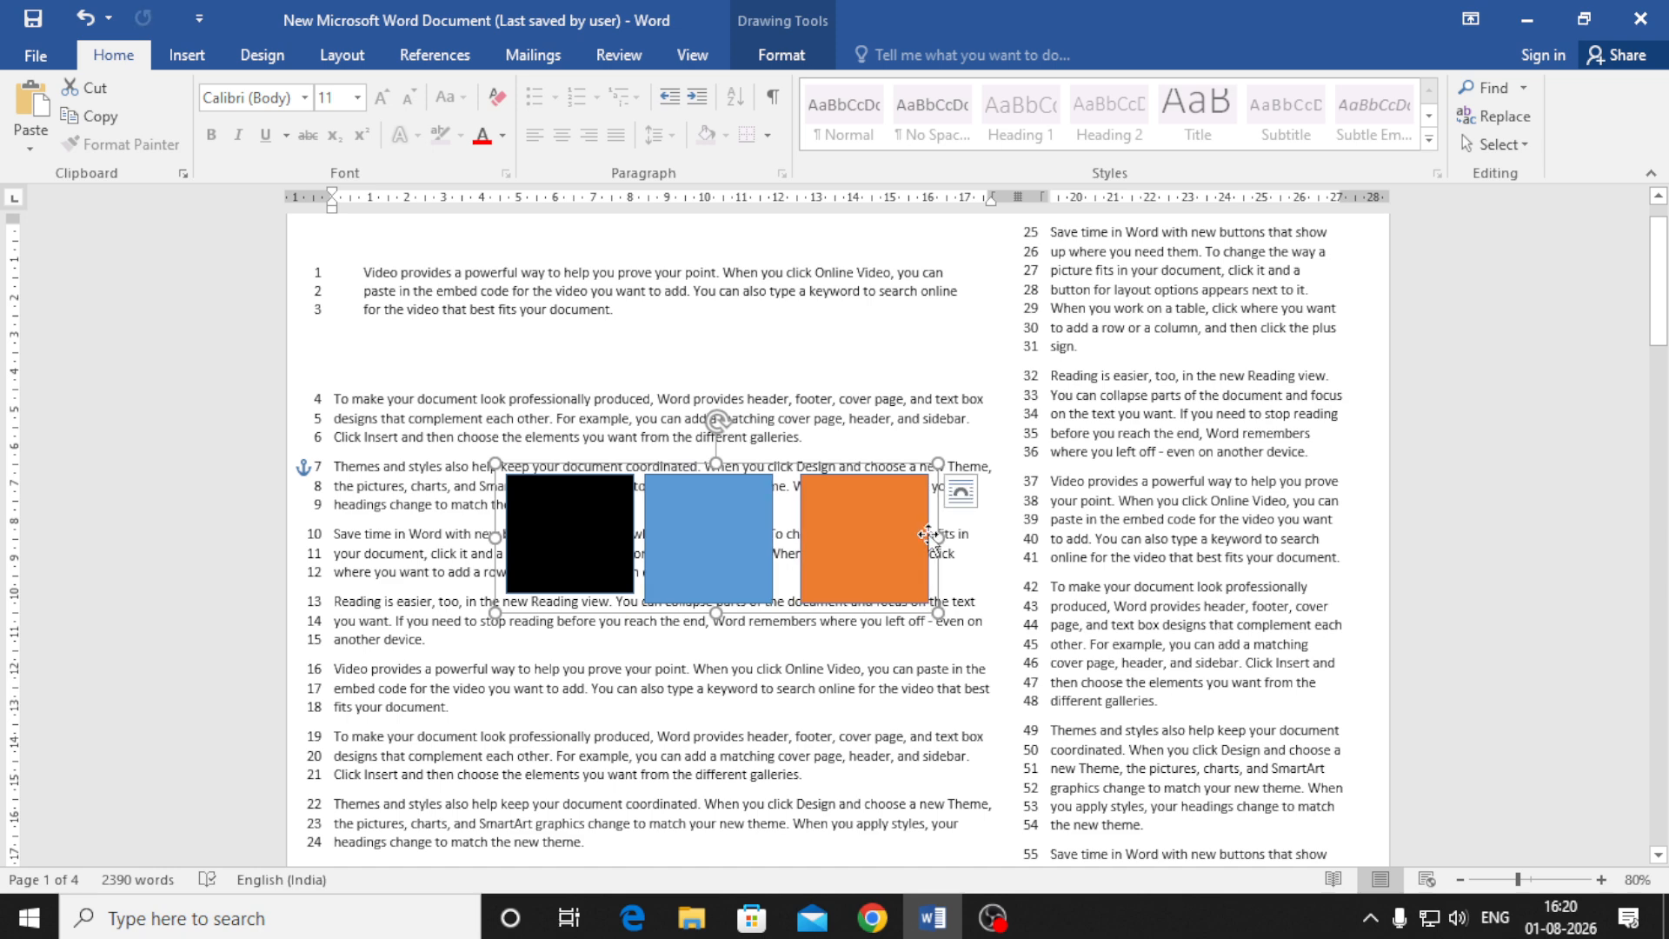
Ungroup the squares back into three separate shapes
right_click(840, 528)
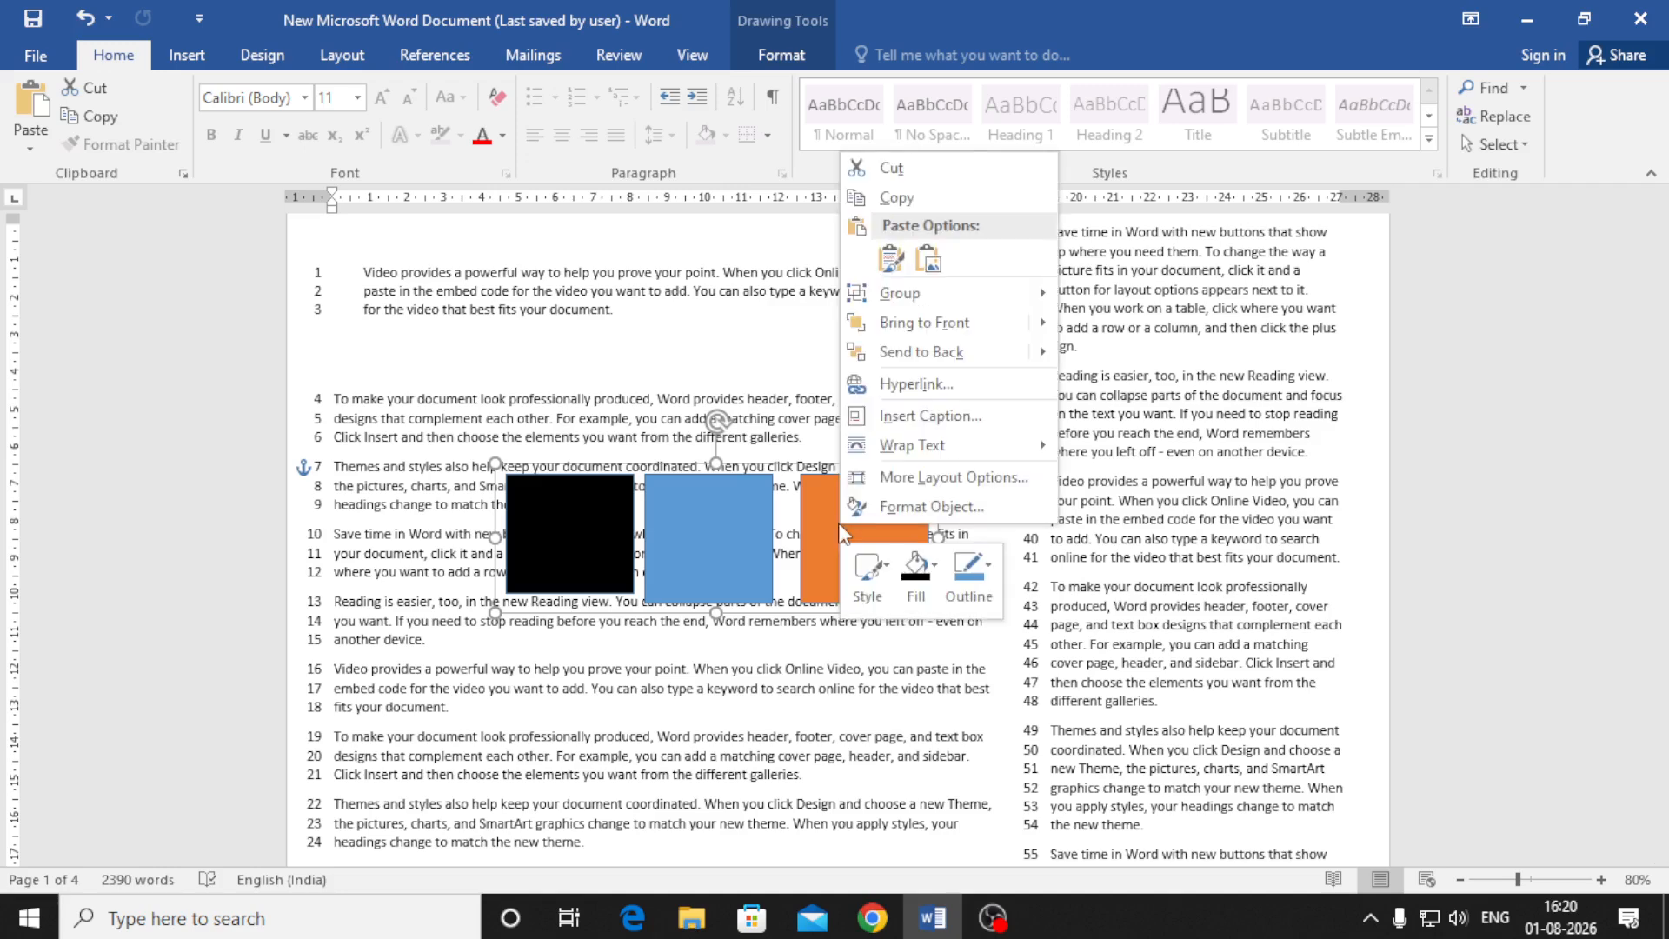
mouse_move(957, 289)
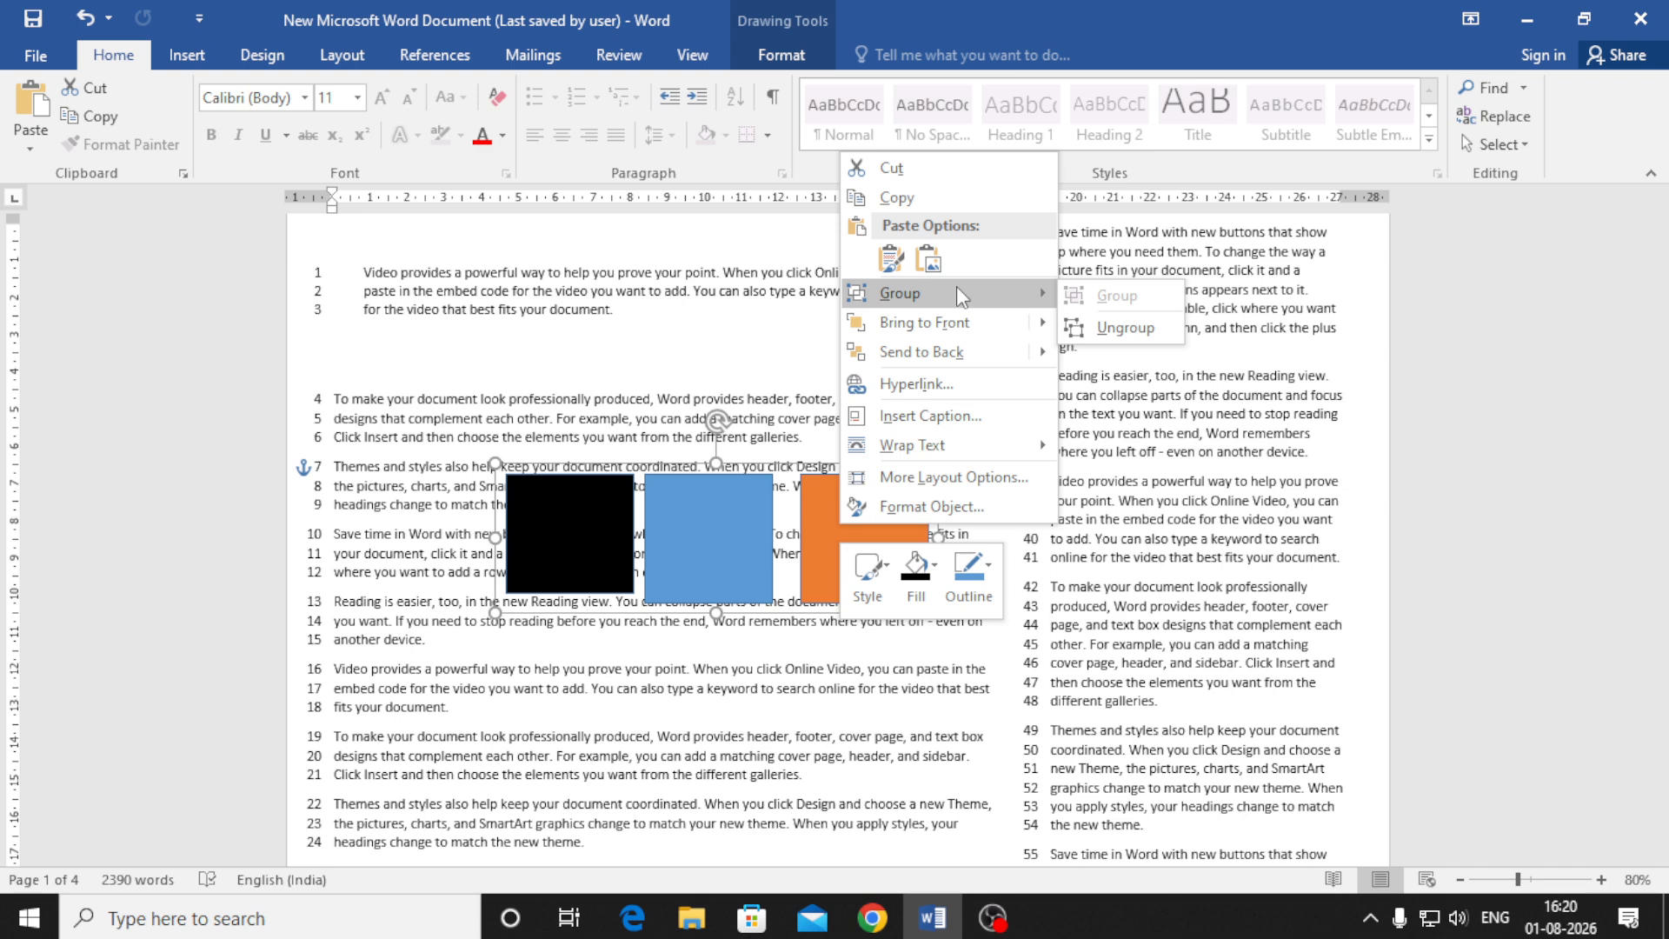
left_click(1123, 327)
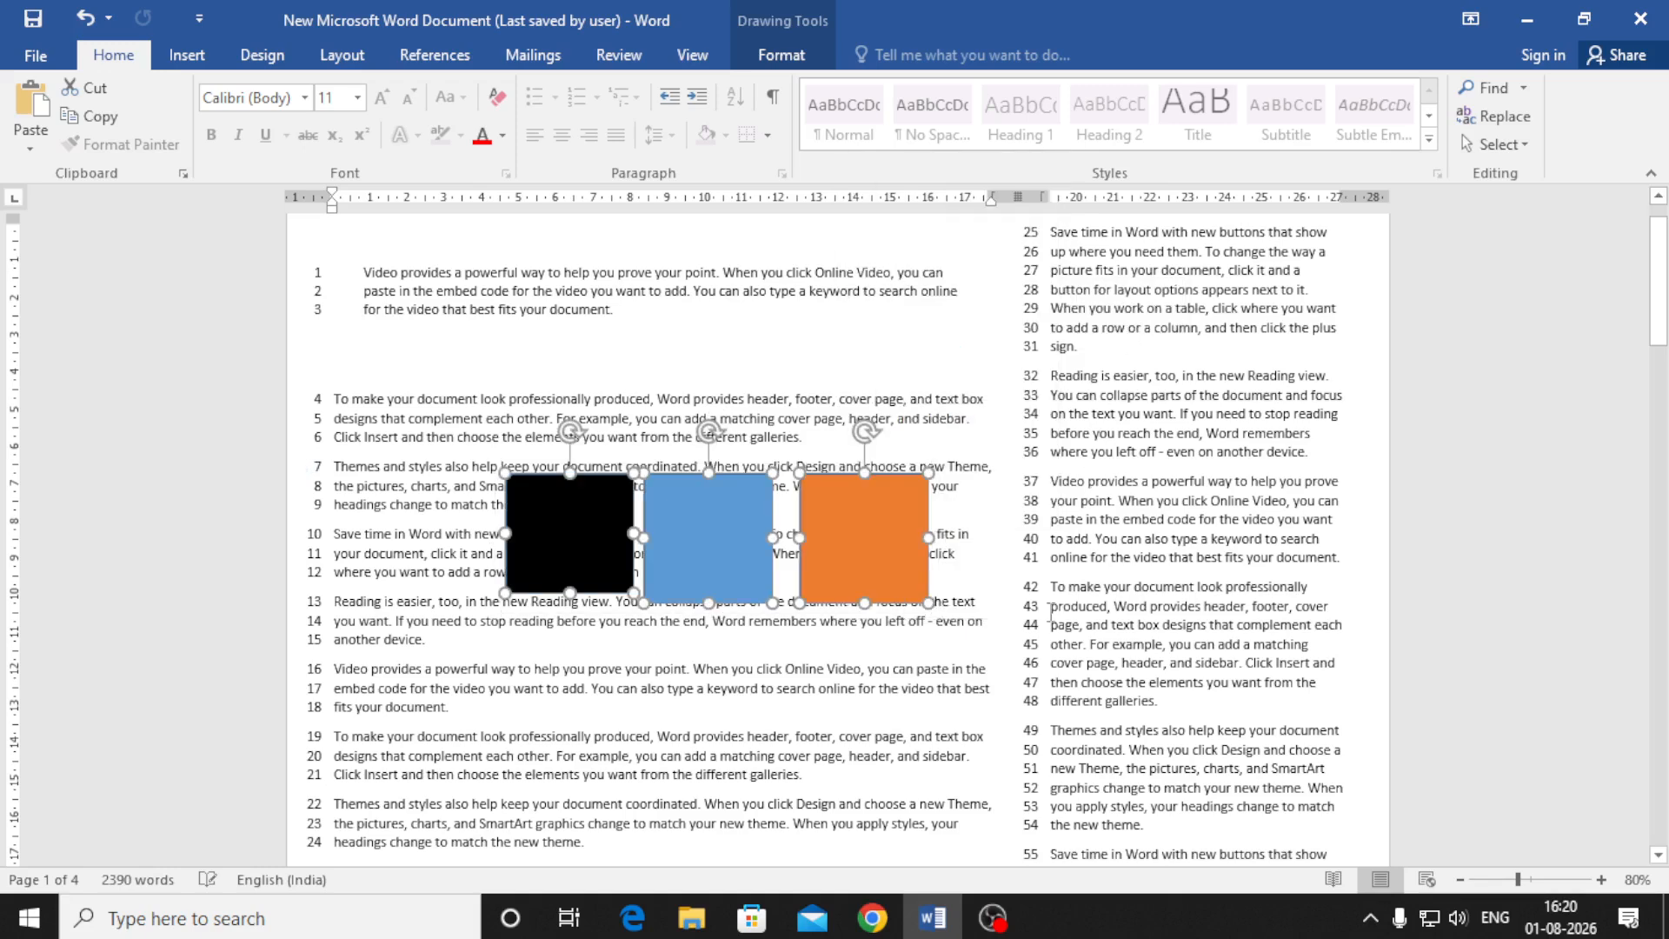
left_click(973, 649)
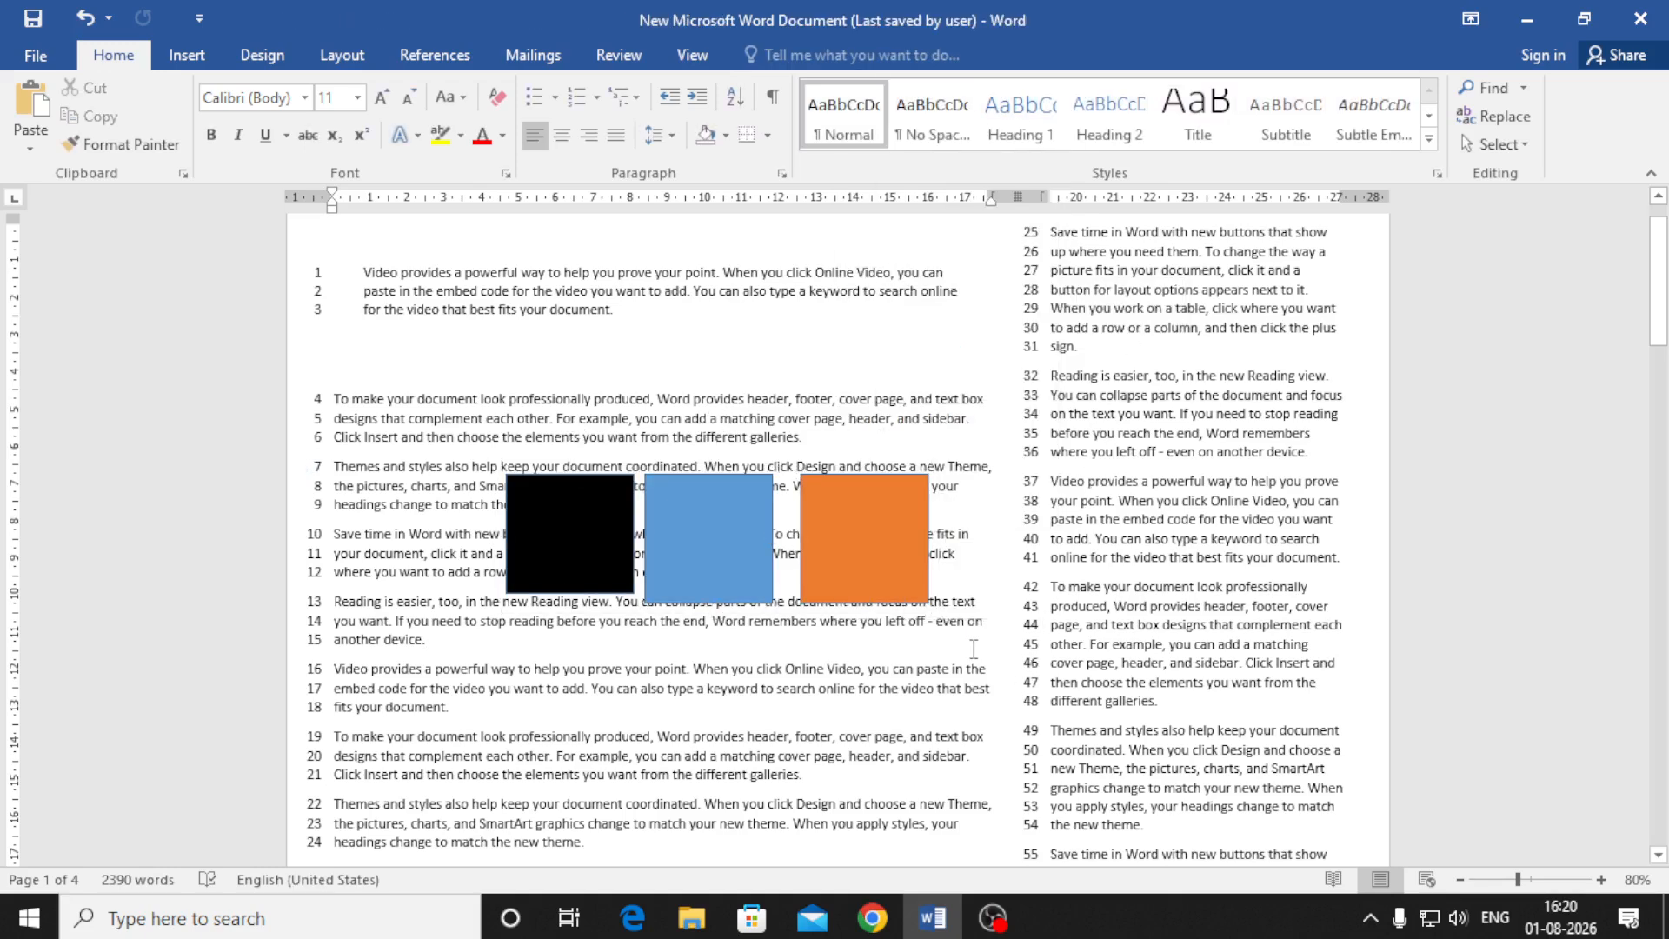
Browse the Layout and References tabs and the Bibliography styles list, ending on Mailings
left_click(333, 54)
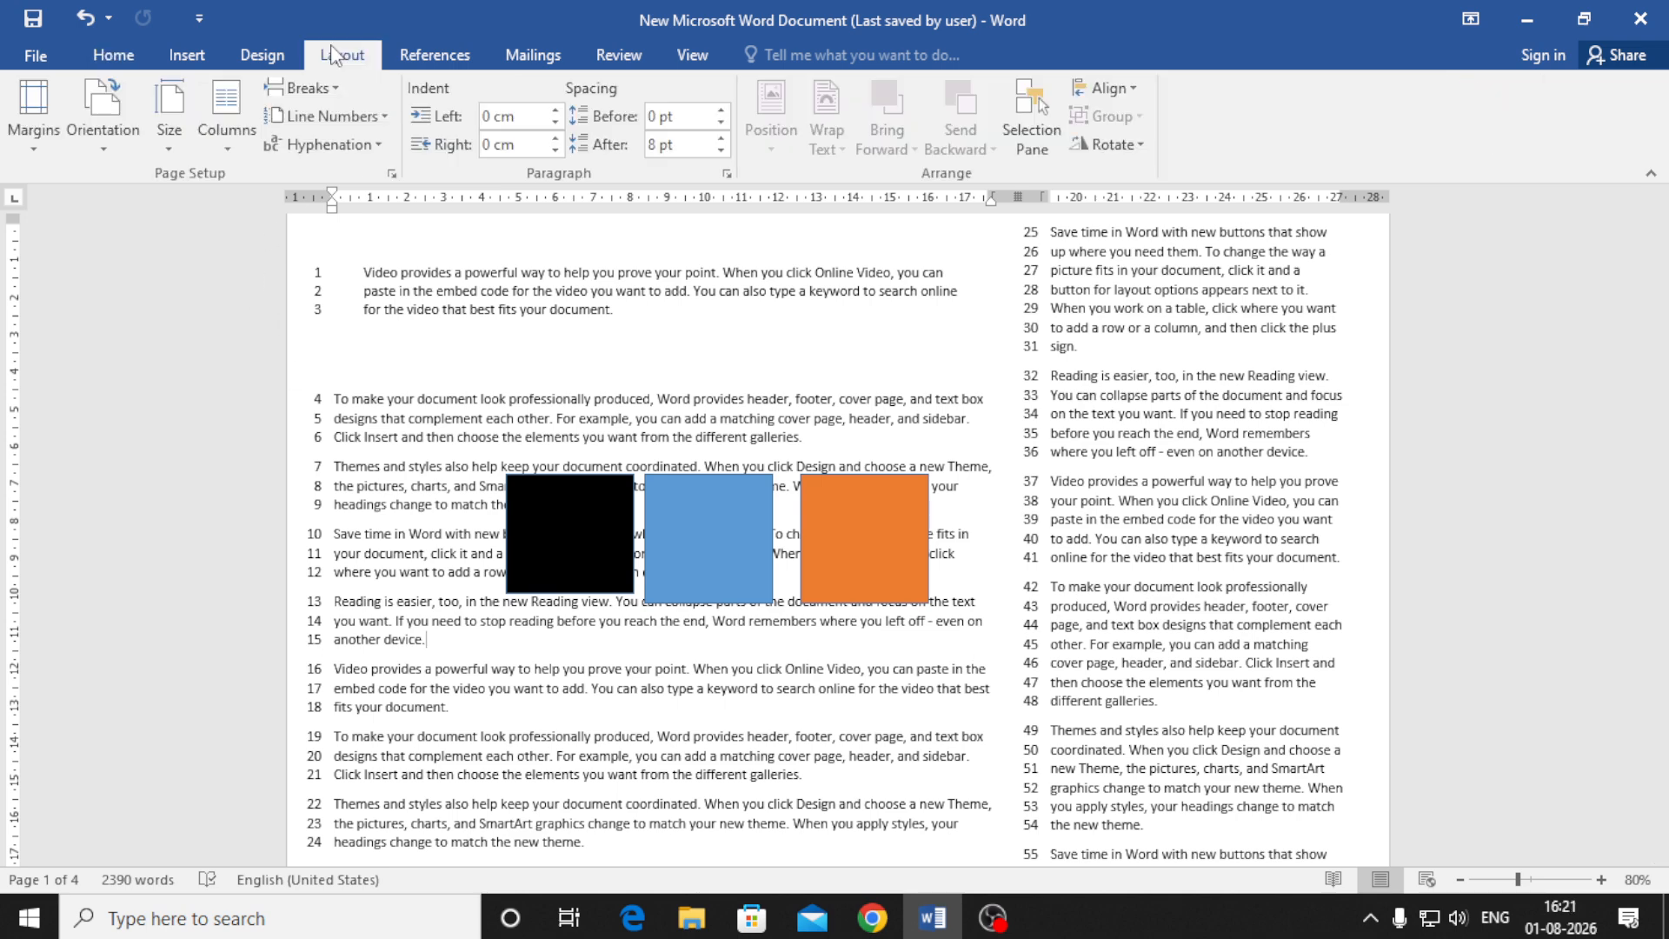
left_click(439, 58)
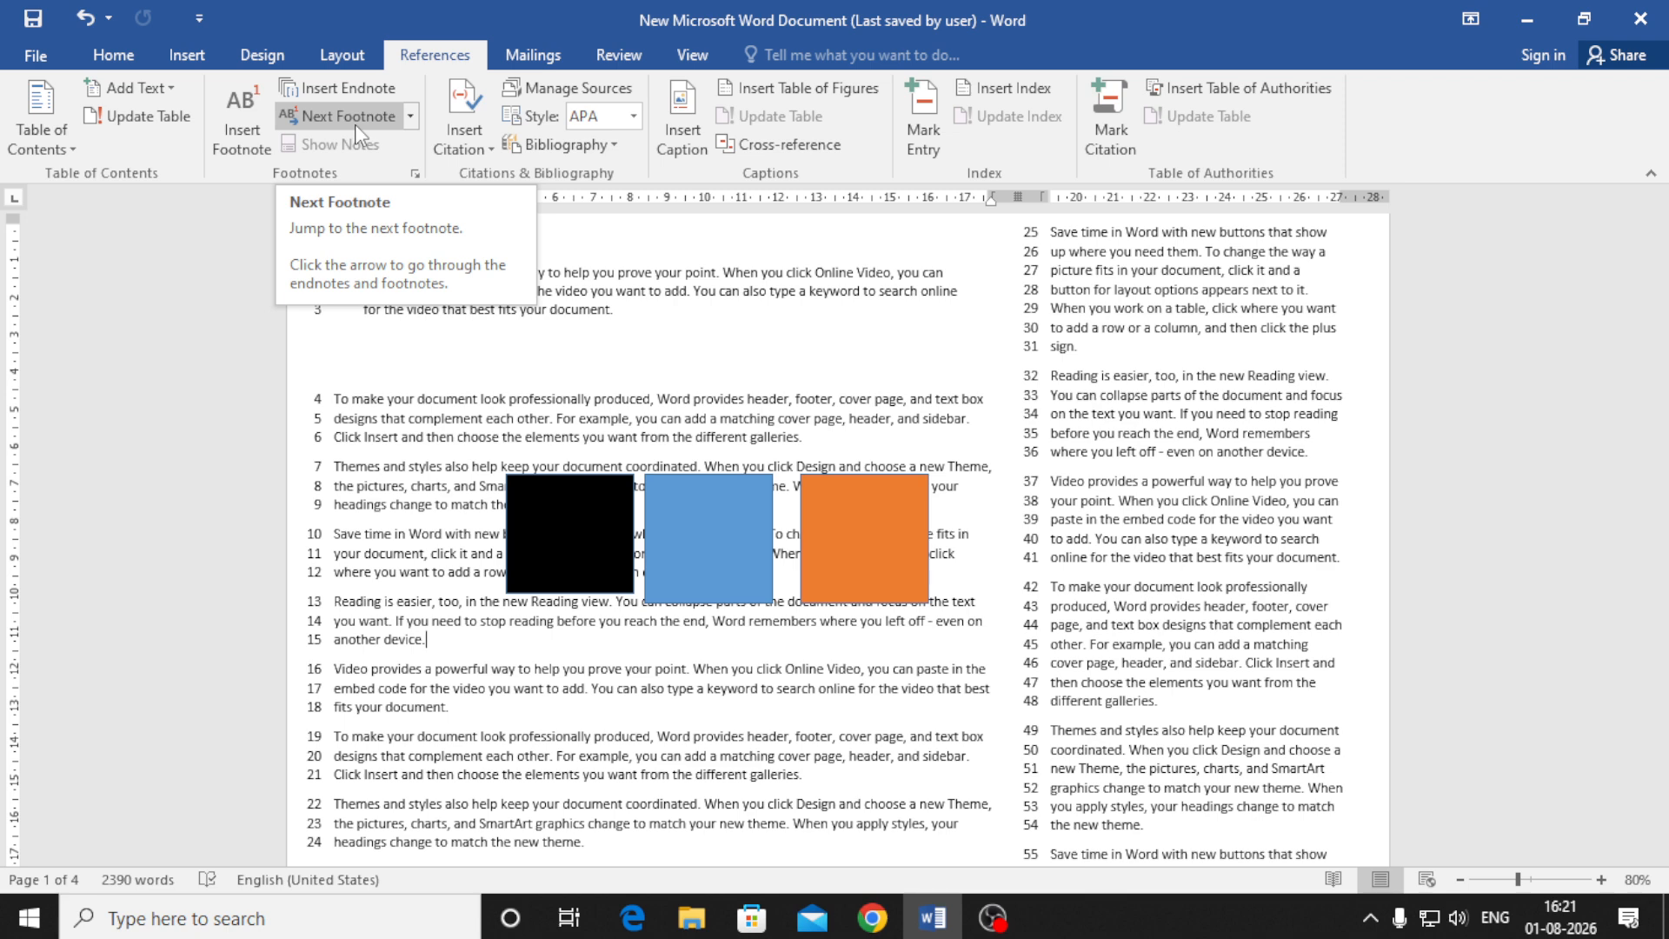
left_click(613, 145)
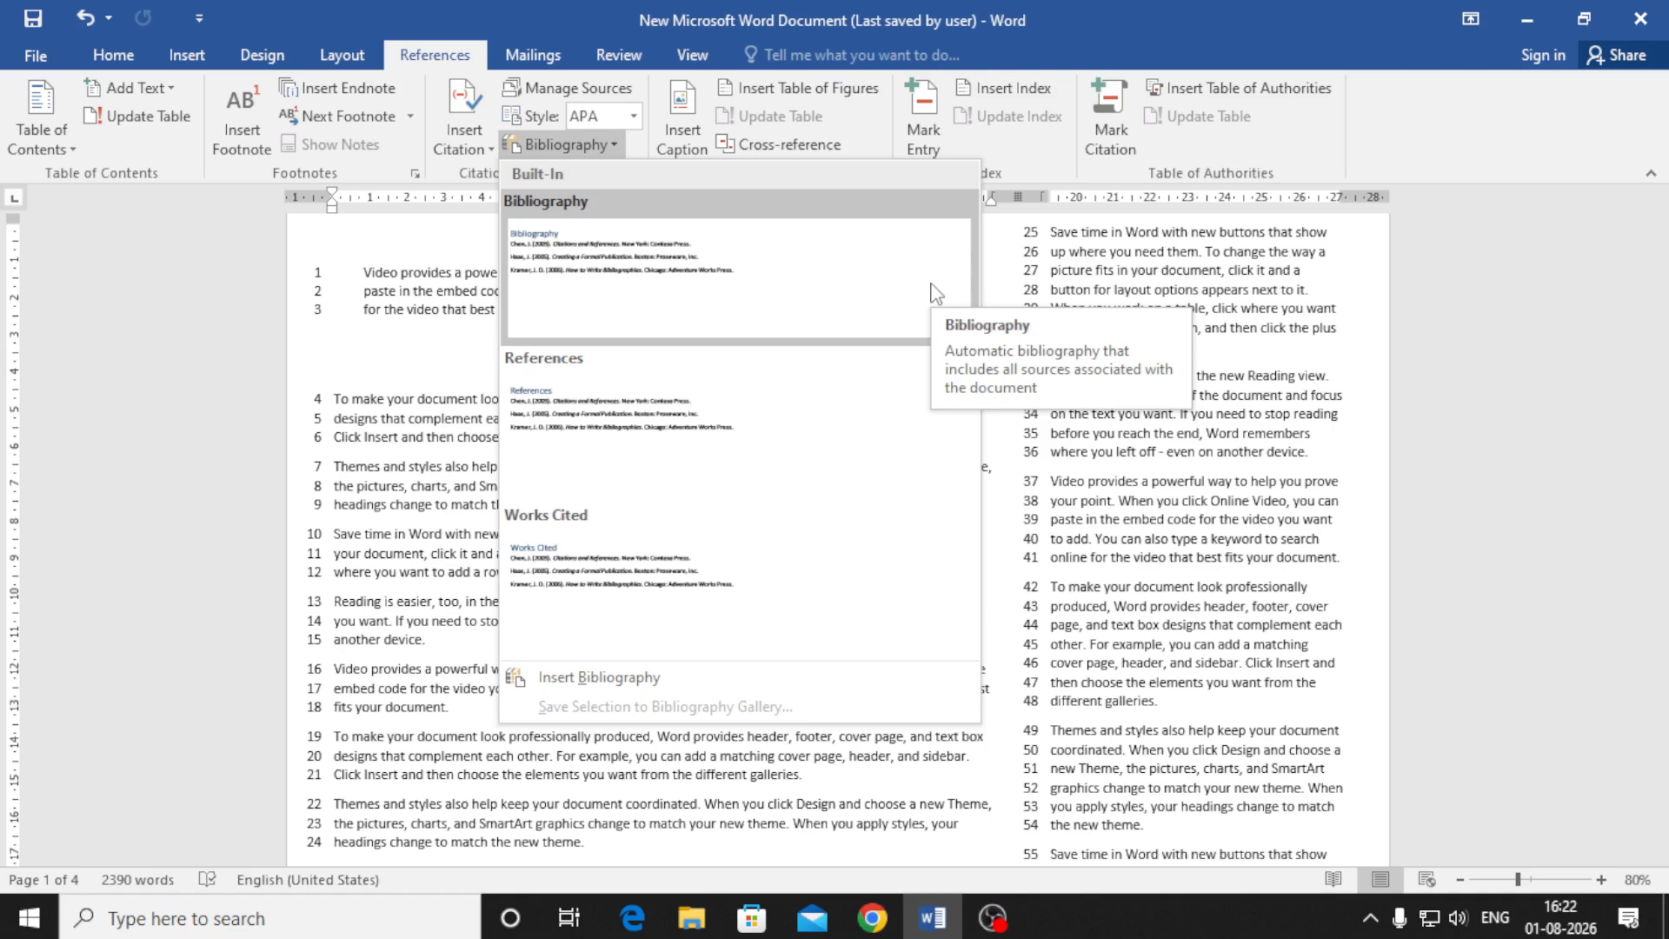
left_click(521, 70)
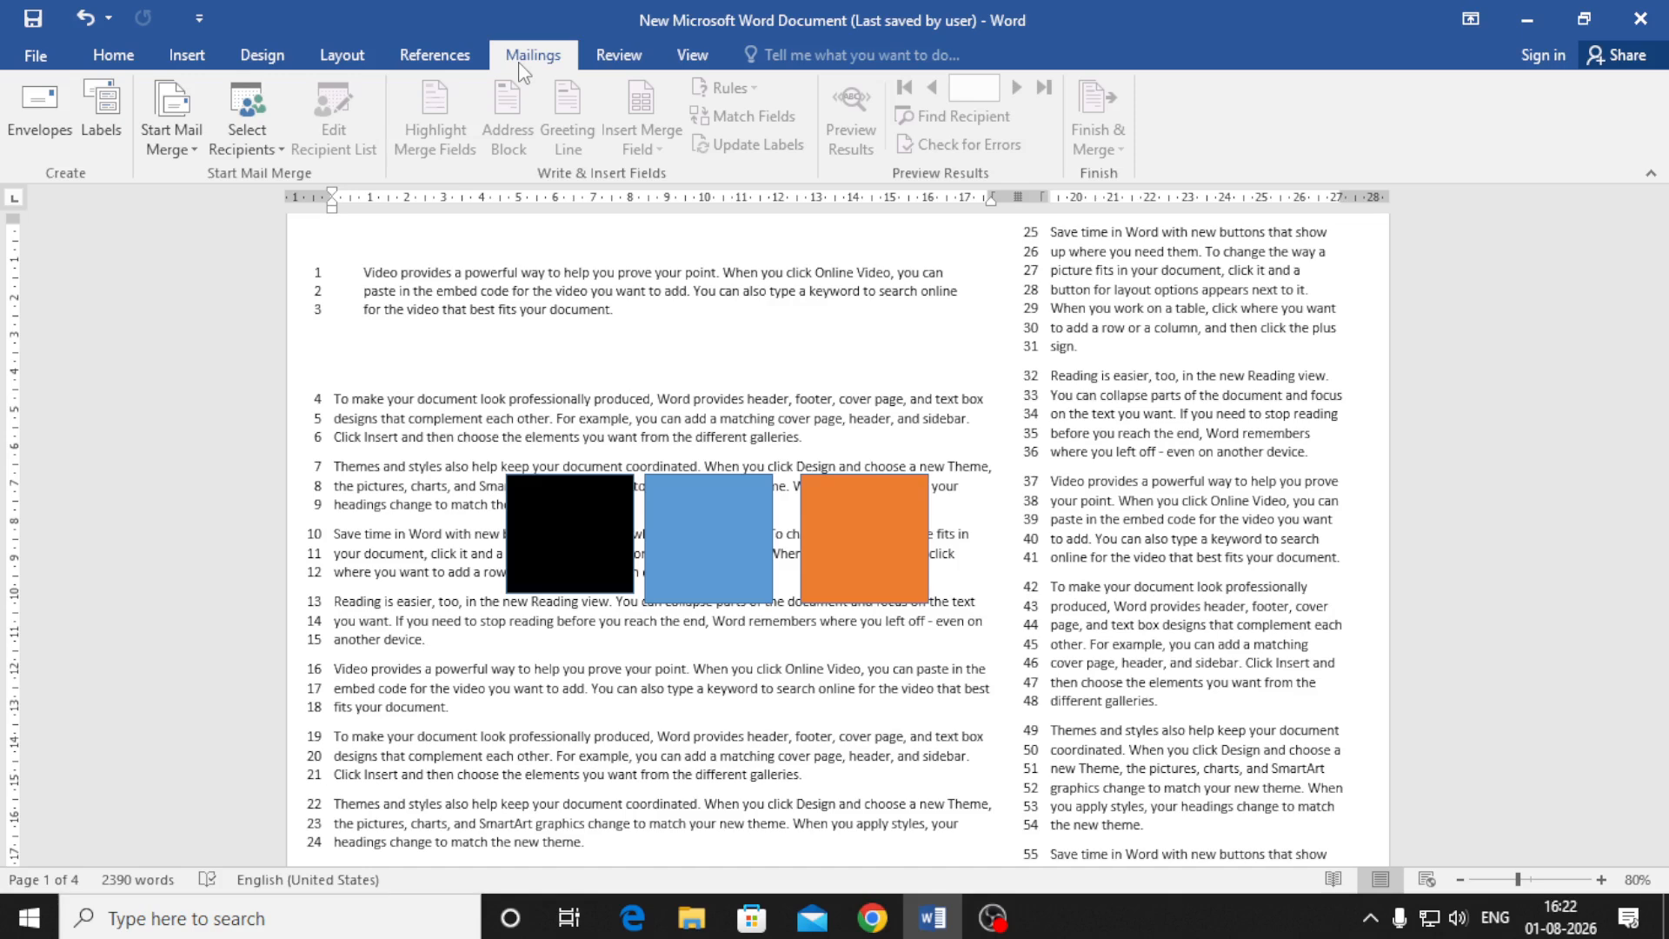
Glance at the Review tab, then switch to the View tab
left_click(609, 68)
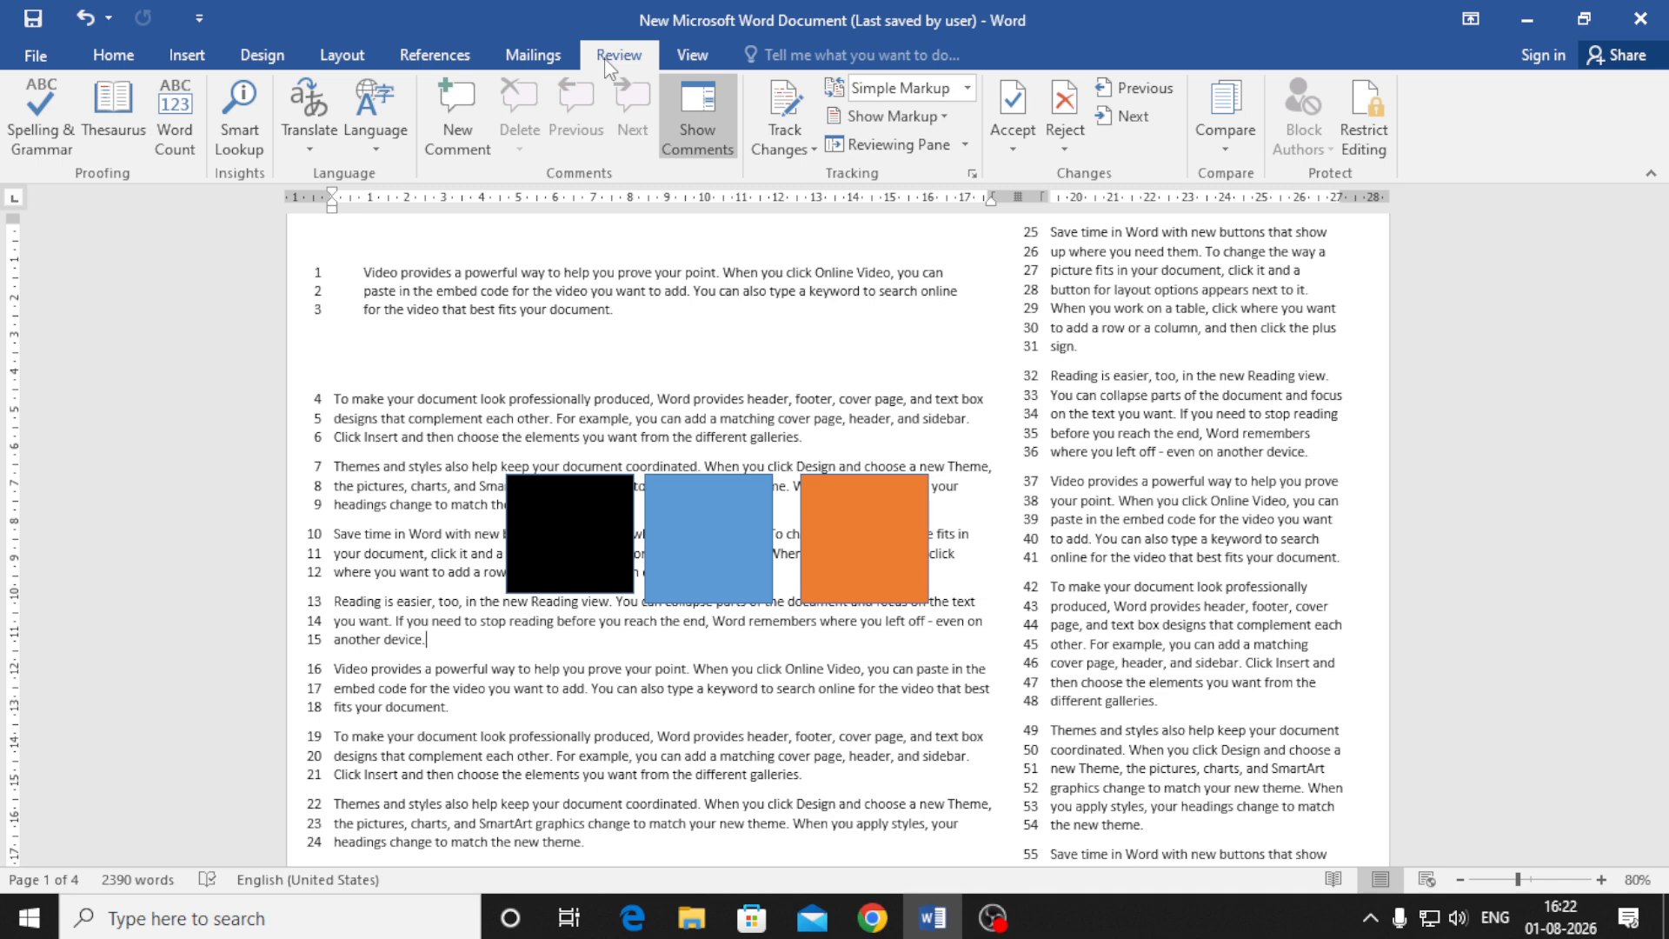
left_click(691, 59)
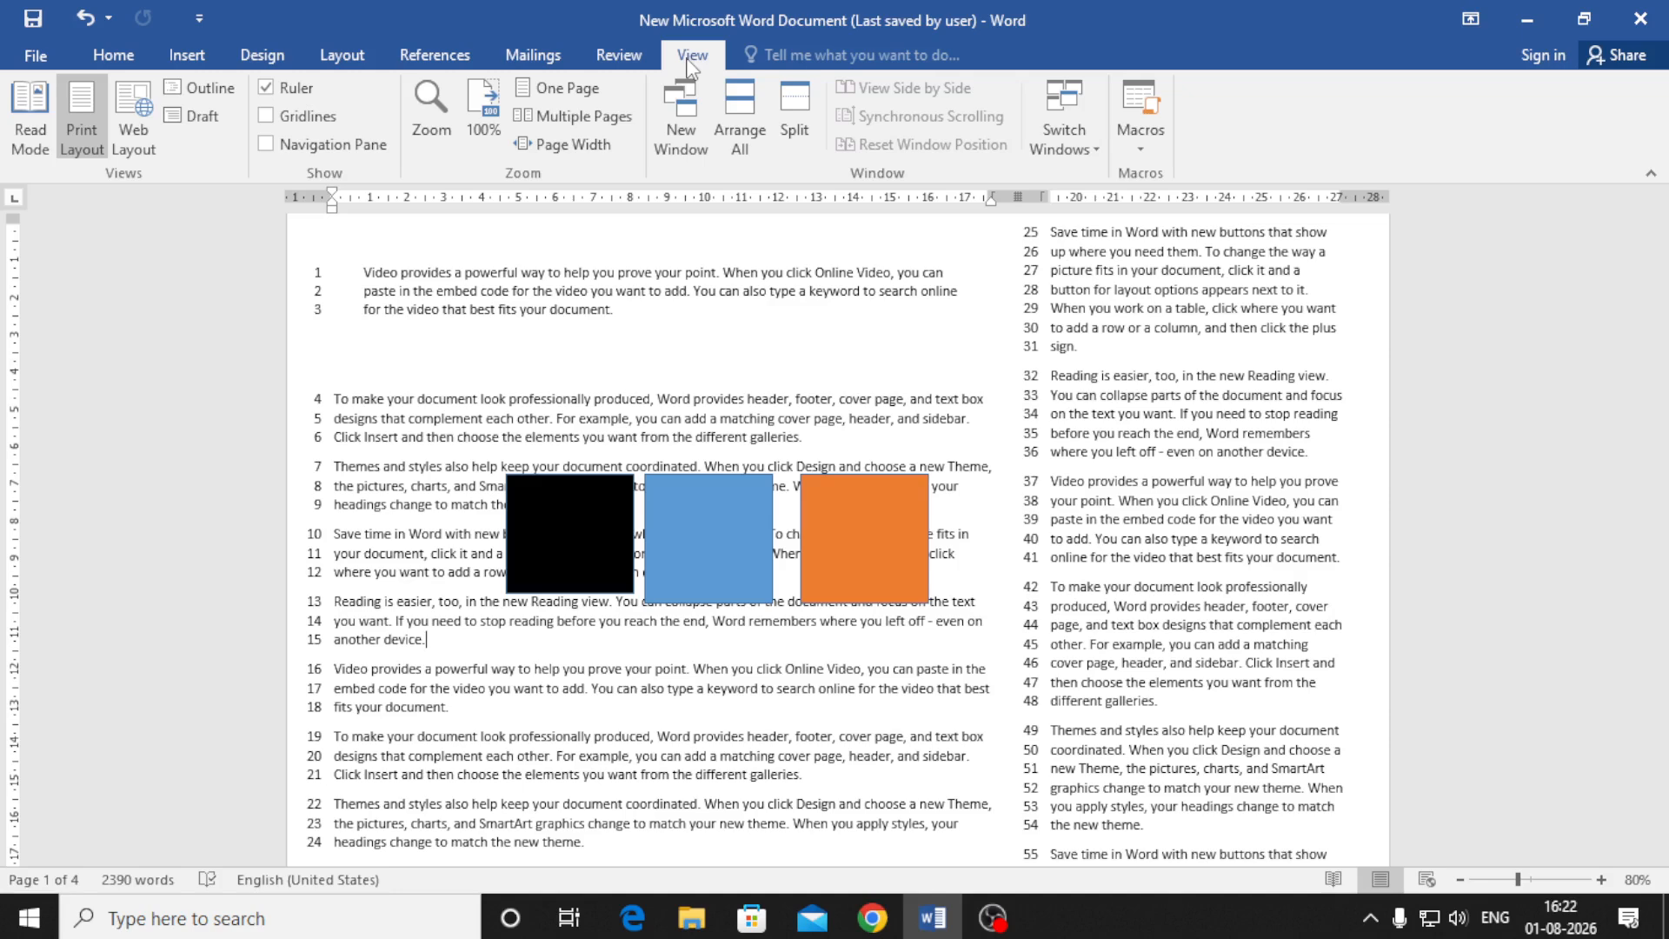
Toggle the Ruler off and back on, then turn on Gridlines
left_click(265, 87)
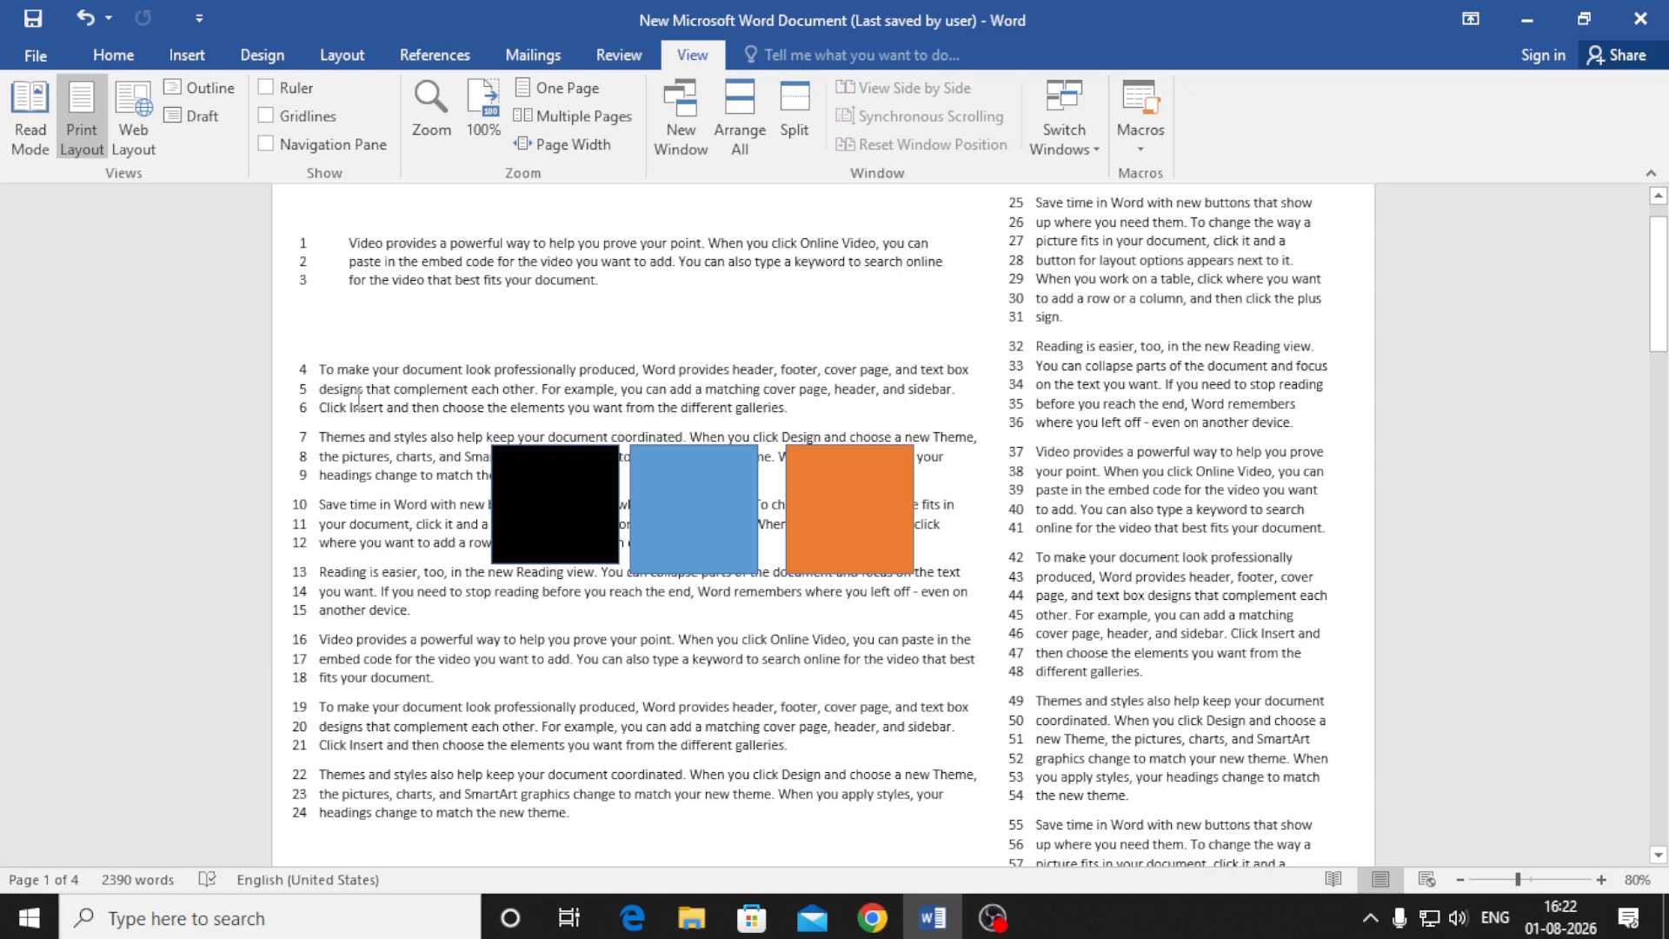
left_click(265, 88)
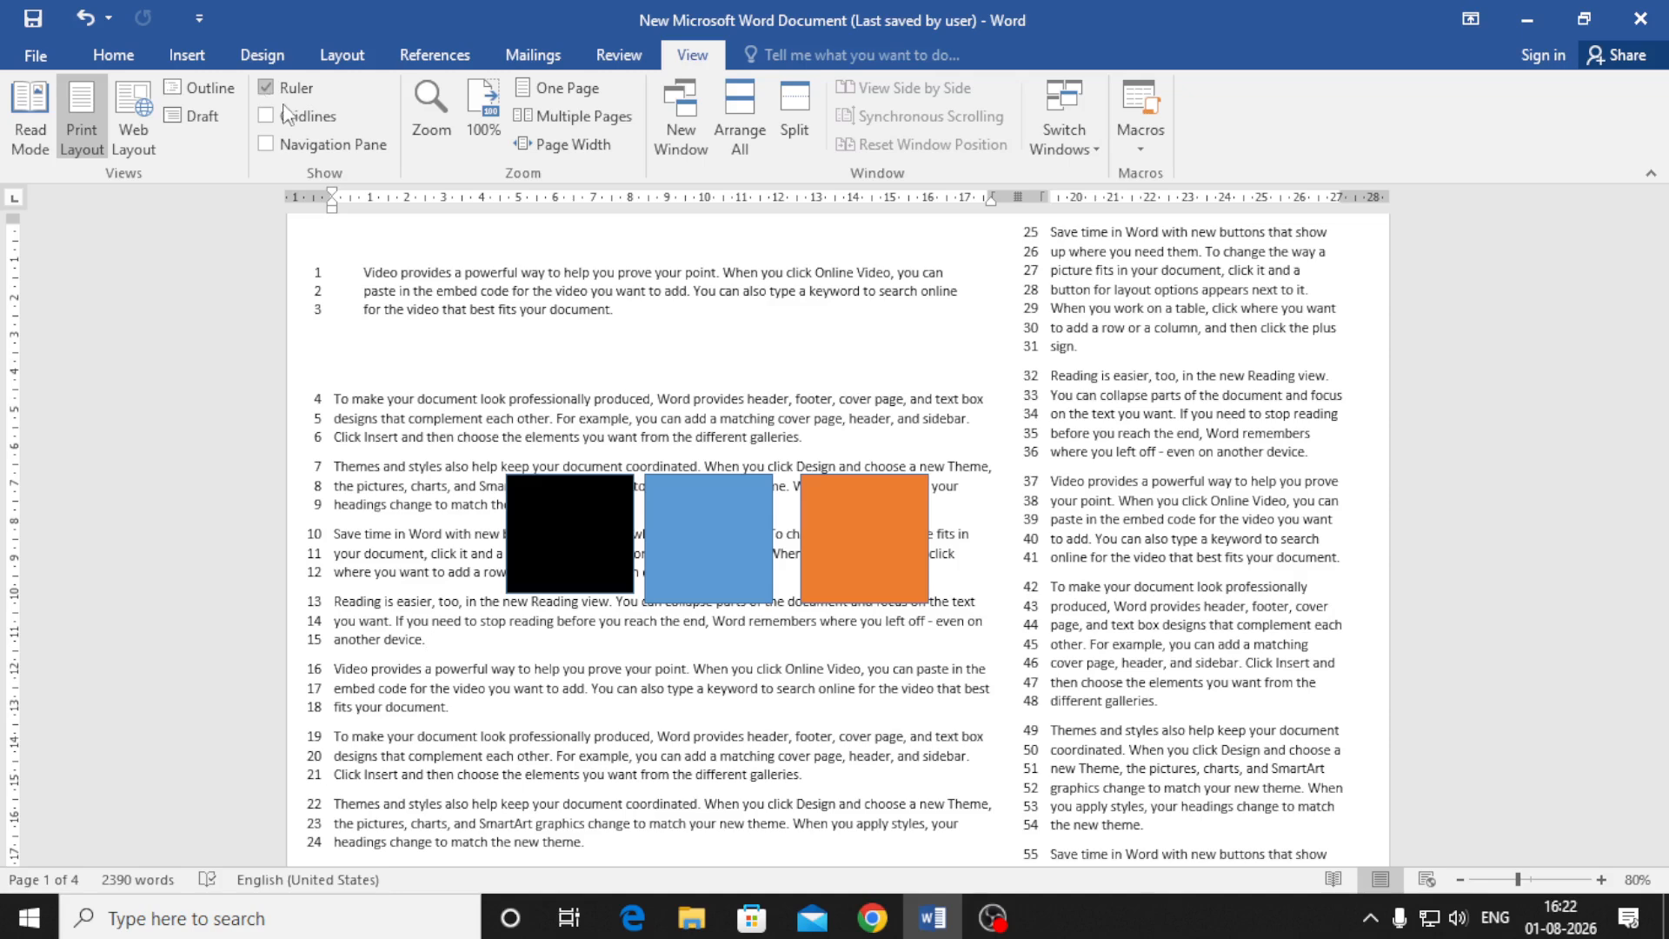
left_click(296, 122)
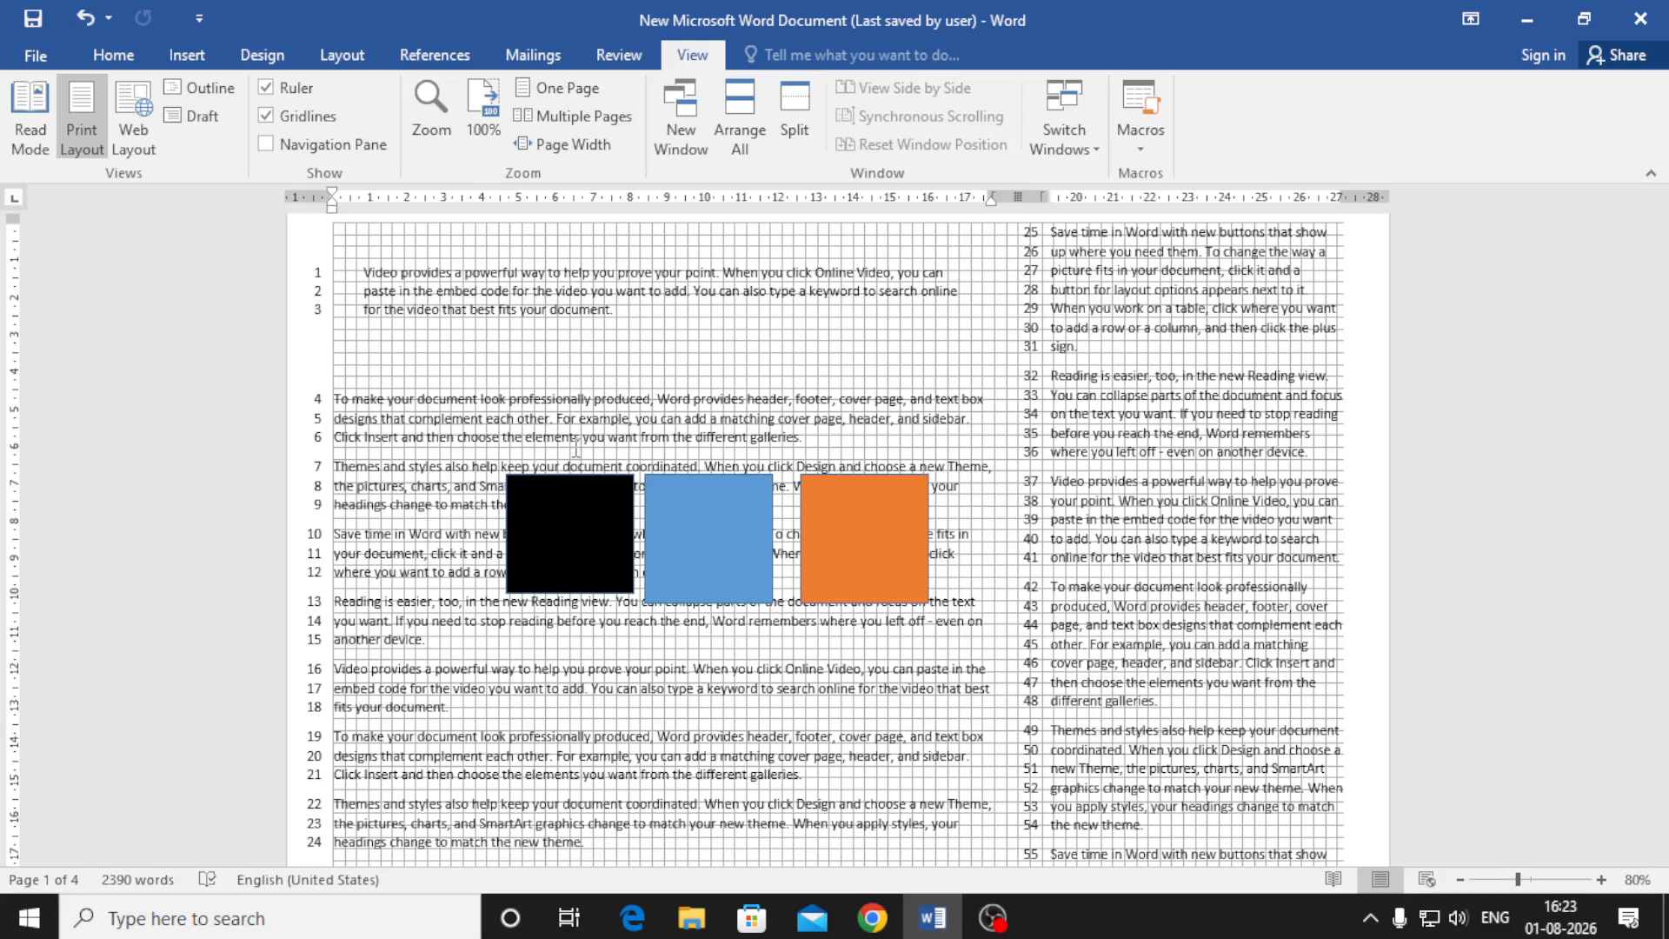
Check the print preview, then return to the document and select the blue square
key("ctrl+p")
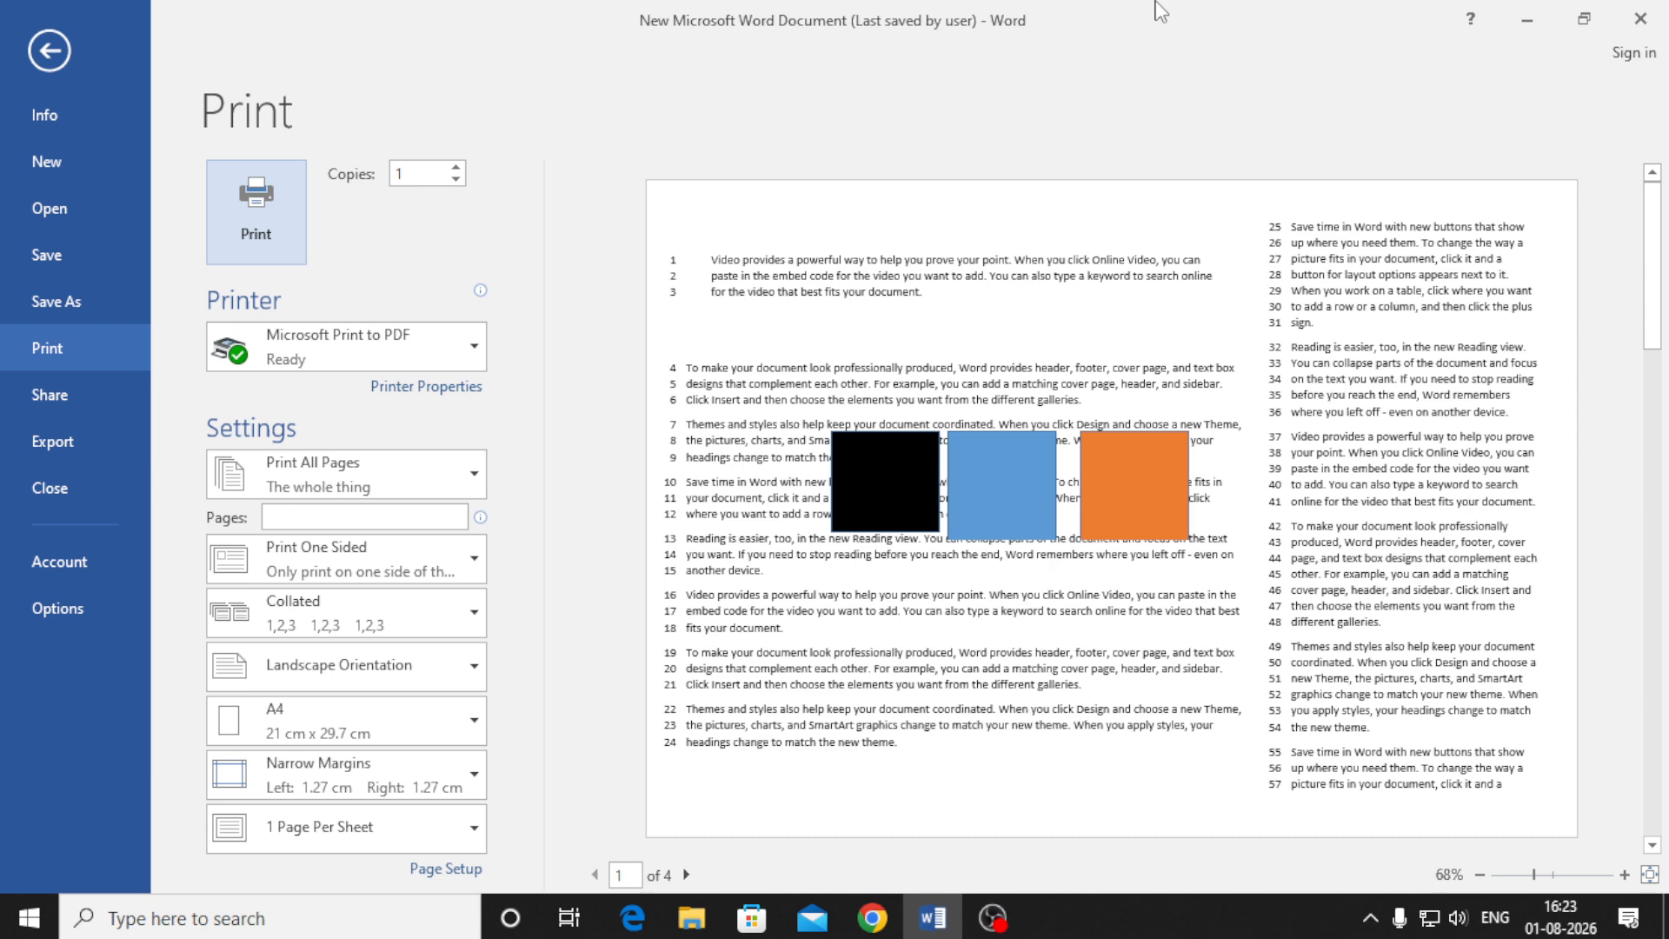
key("Escape")
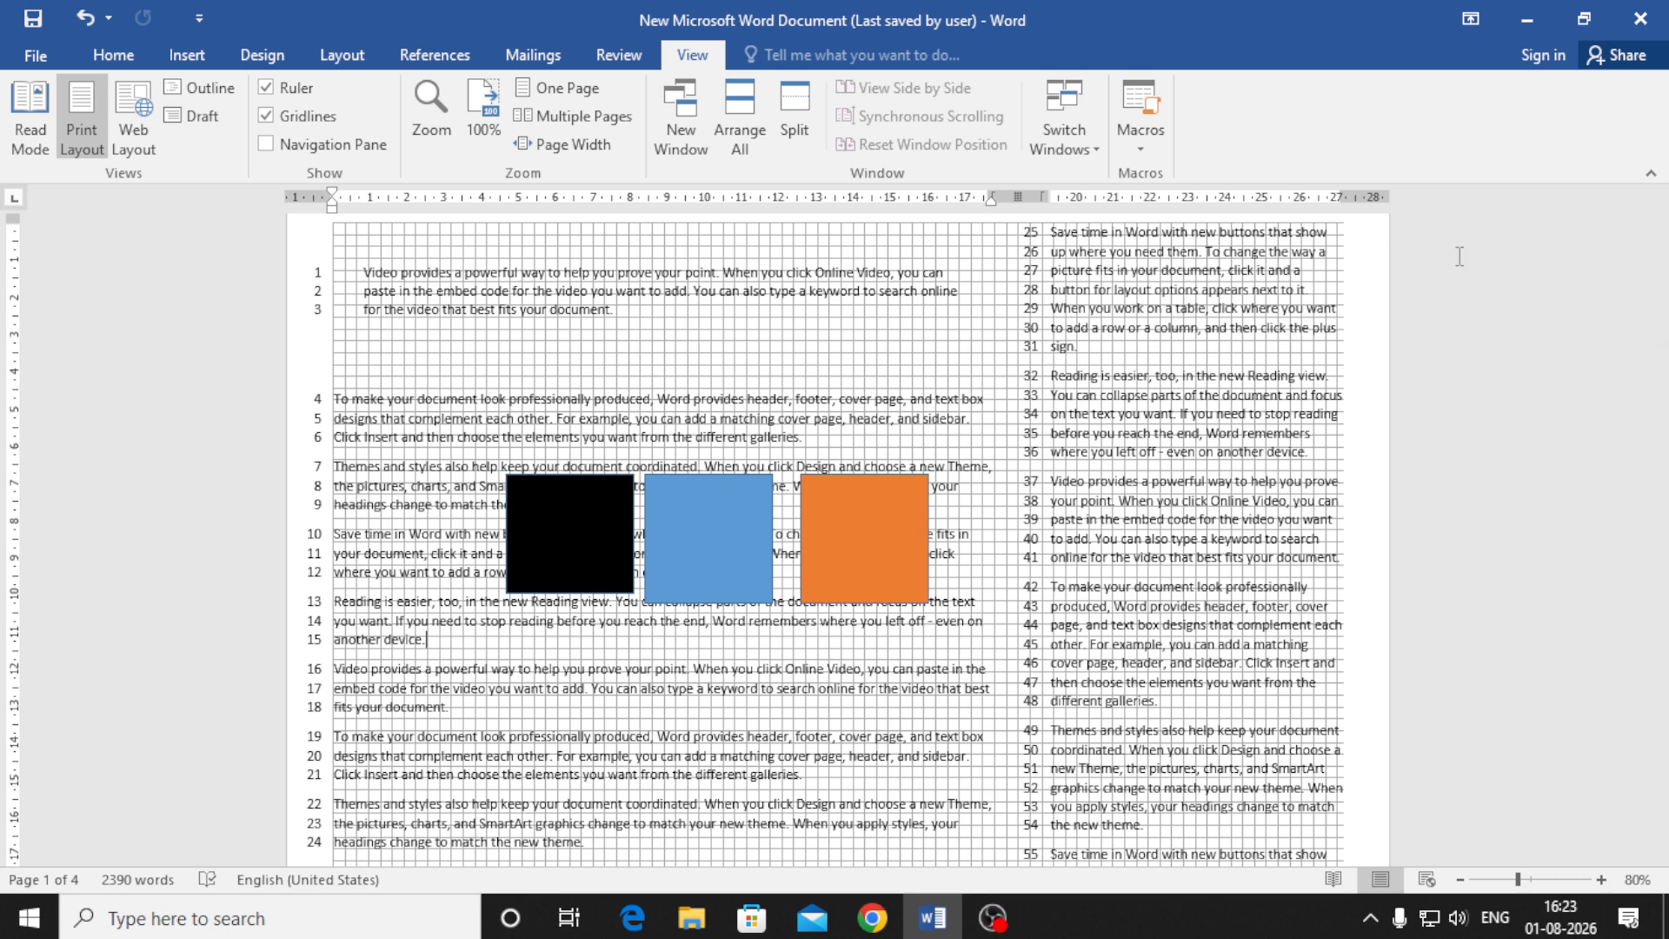
left_click(700, 539)
Drag the blue, orange and black squares up beneath the first paragraph and align them
left_click_drag(709, 429, 721, 372)
left_click_drag(858, 534, 885, 379)
left_click_drag(578, 517, 601, 357)
left_click_drag(769, 372, 780, 386)
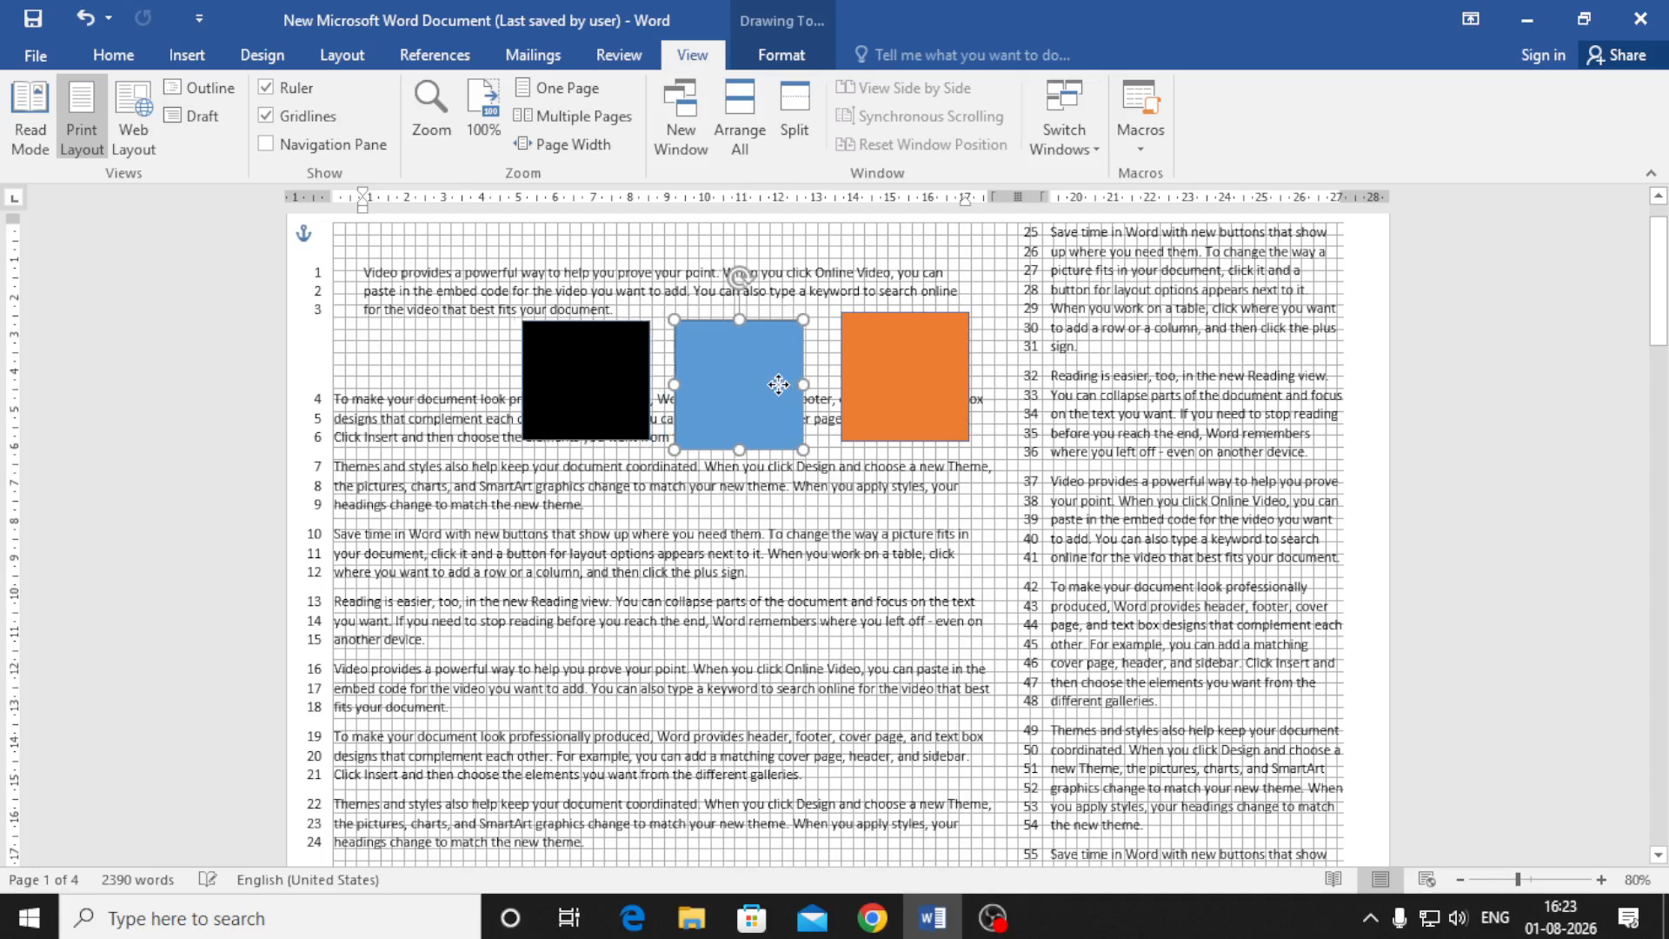
left_click_drag(908, 391, 908, 397)
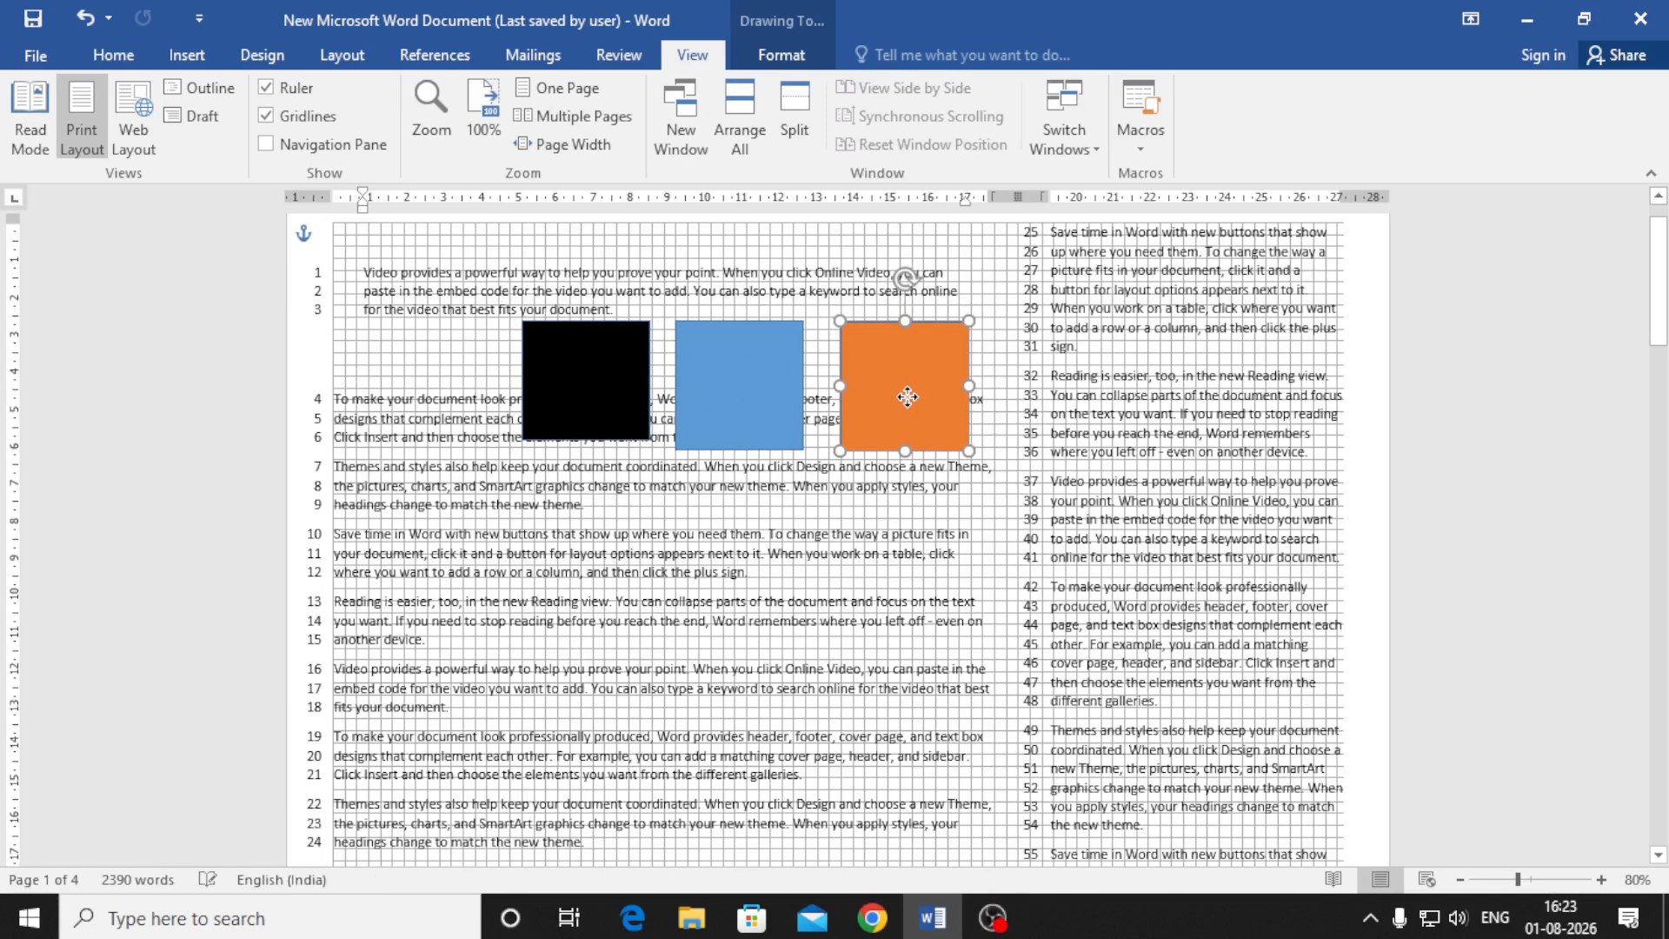
Turn Gridlines off and deselect the squares
left_click(323, 118)
left_click(1001, 339)
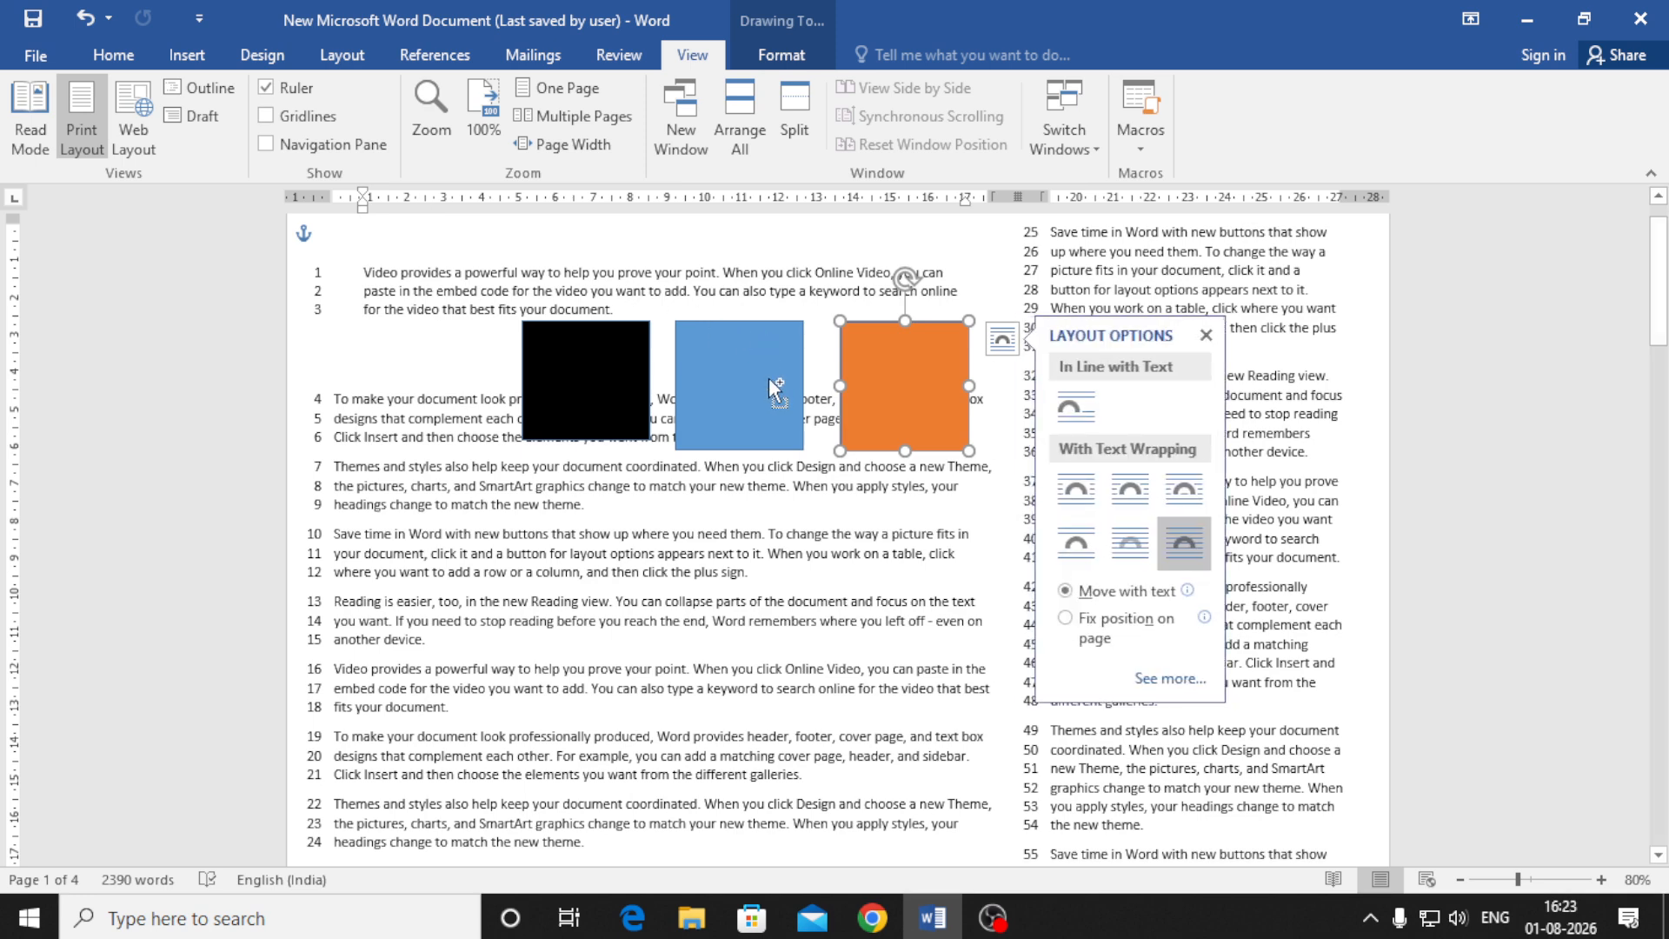
scroll(820, 589, "up", 1)
left_click(820, 589)
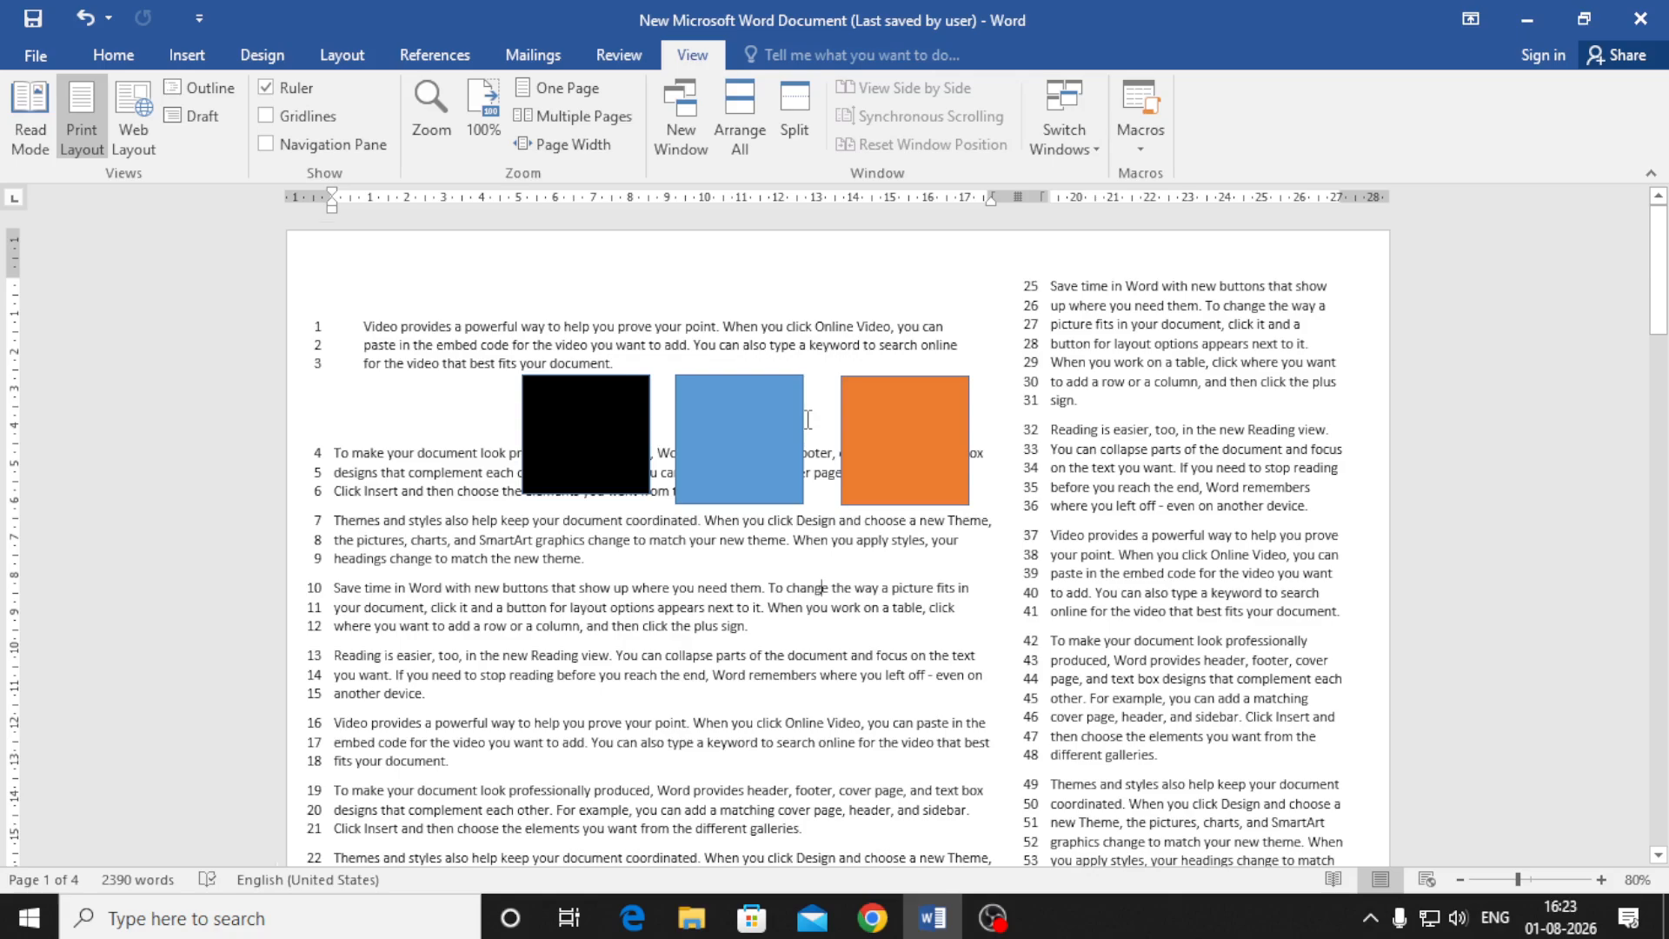
scroll(807, 419, "up", 1, "ctrl")
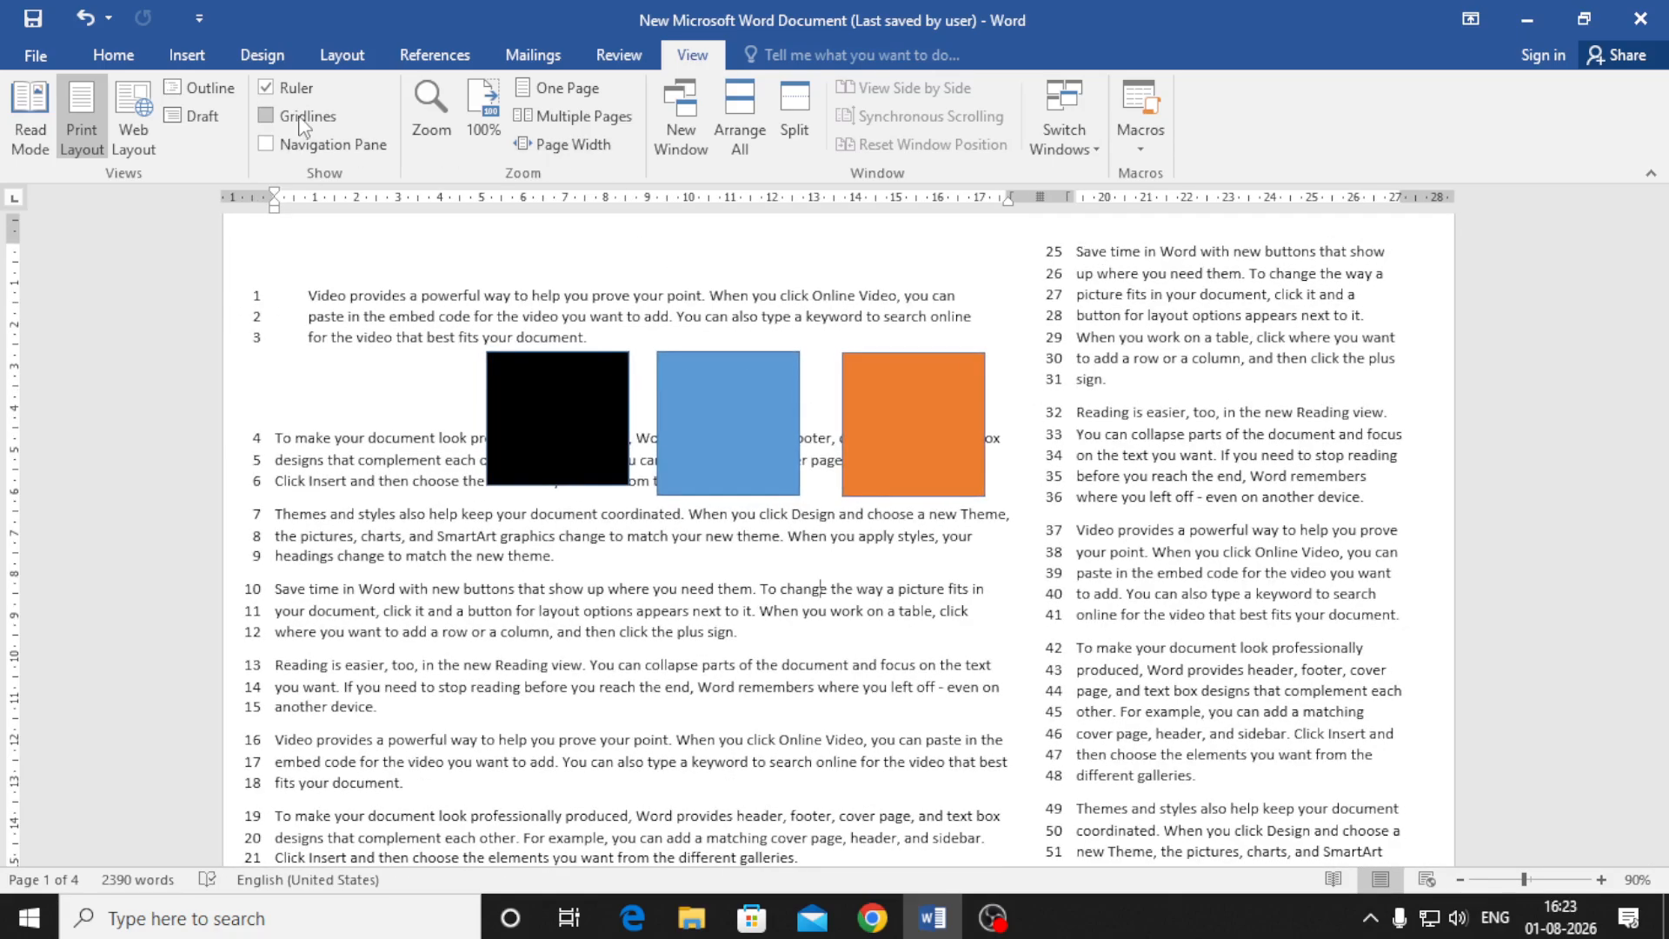
Turn Gridlines back on and bring the top of the page into view
left_click(304, 120)
scroll(588, 358, "up", 5, "ctrl")
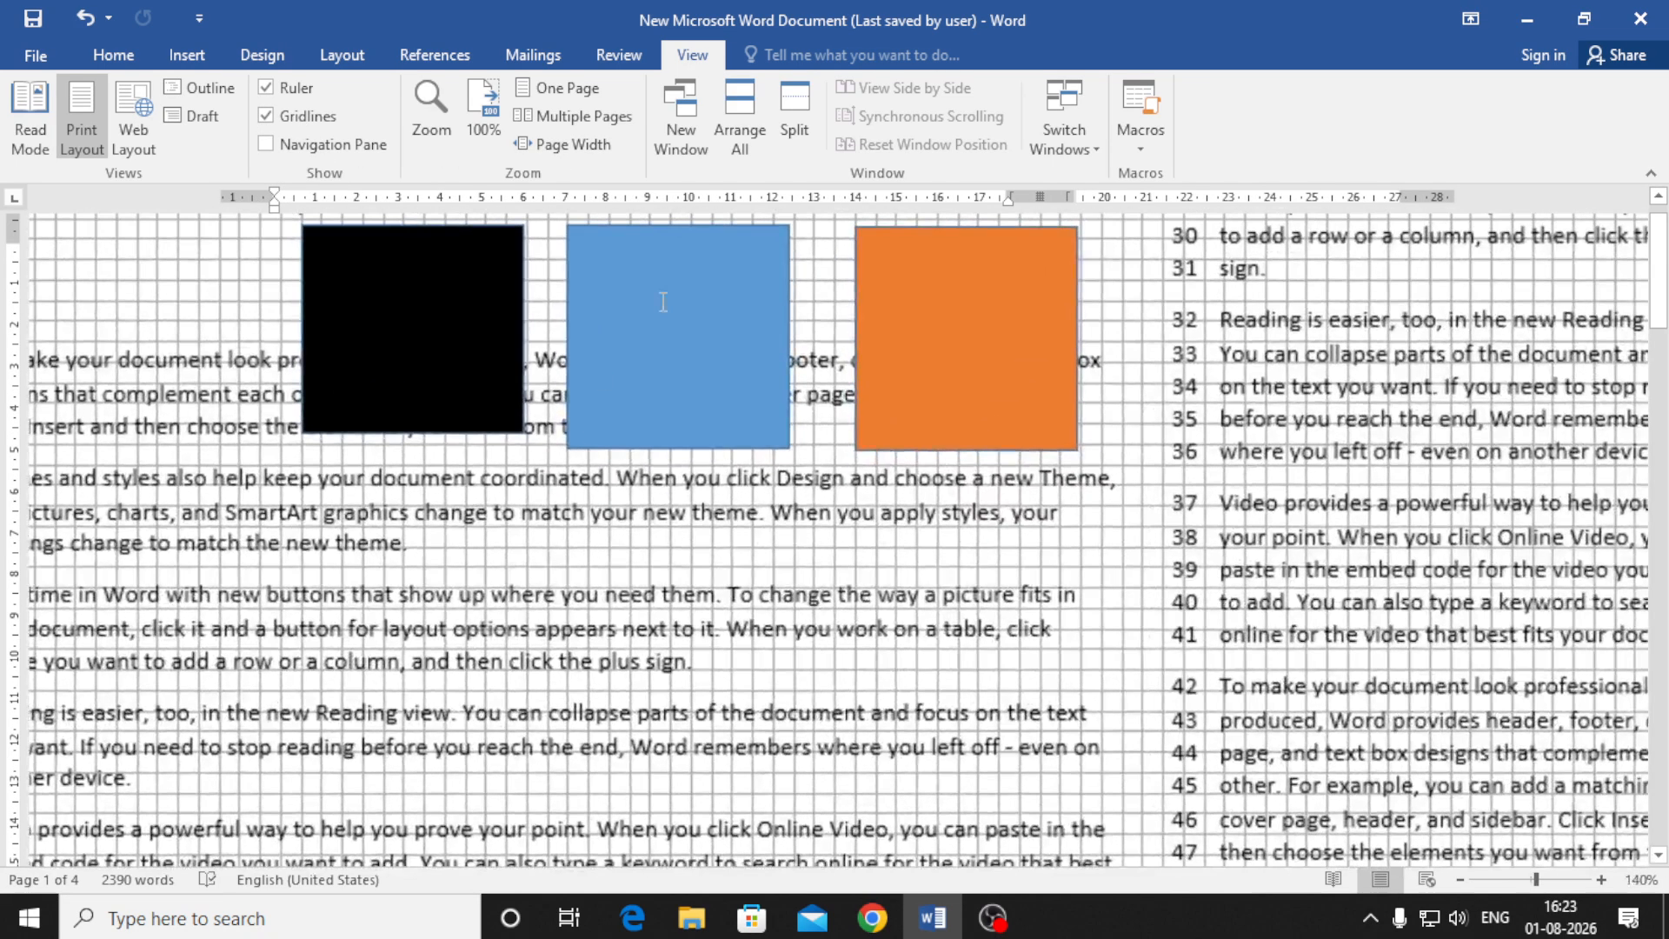
scroll(727, 416, "up", 3, "ctrl")
scroll(727, 416, "up", 3)
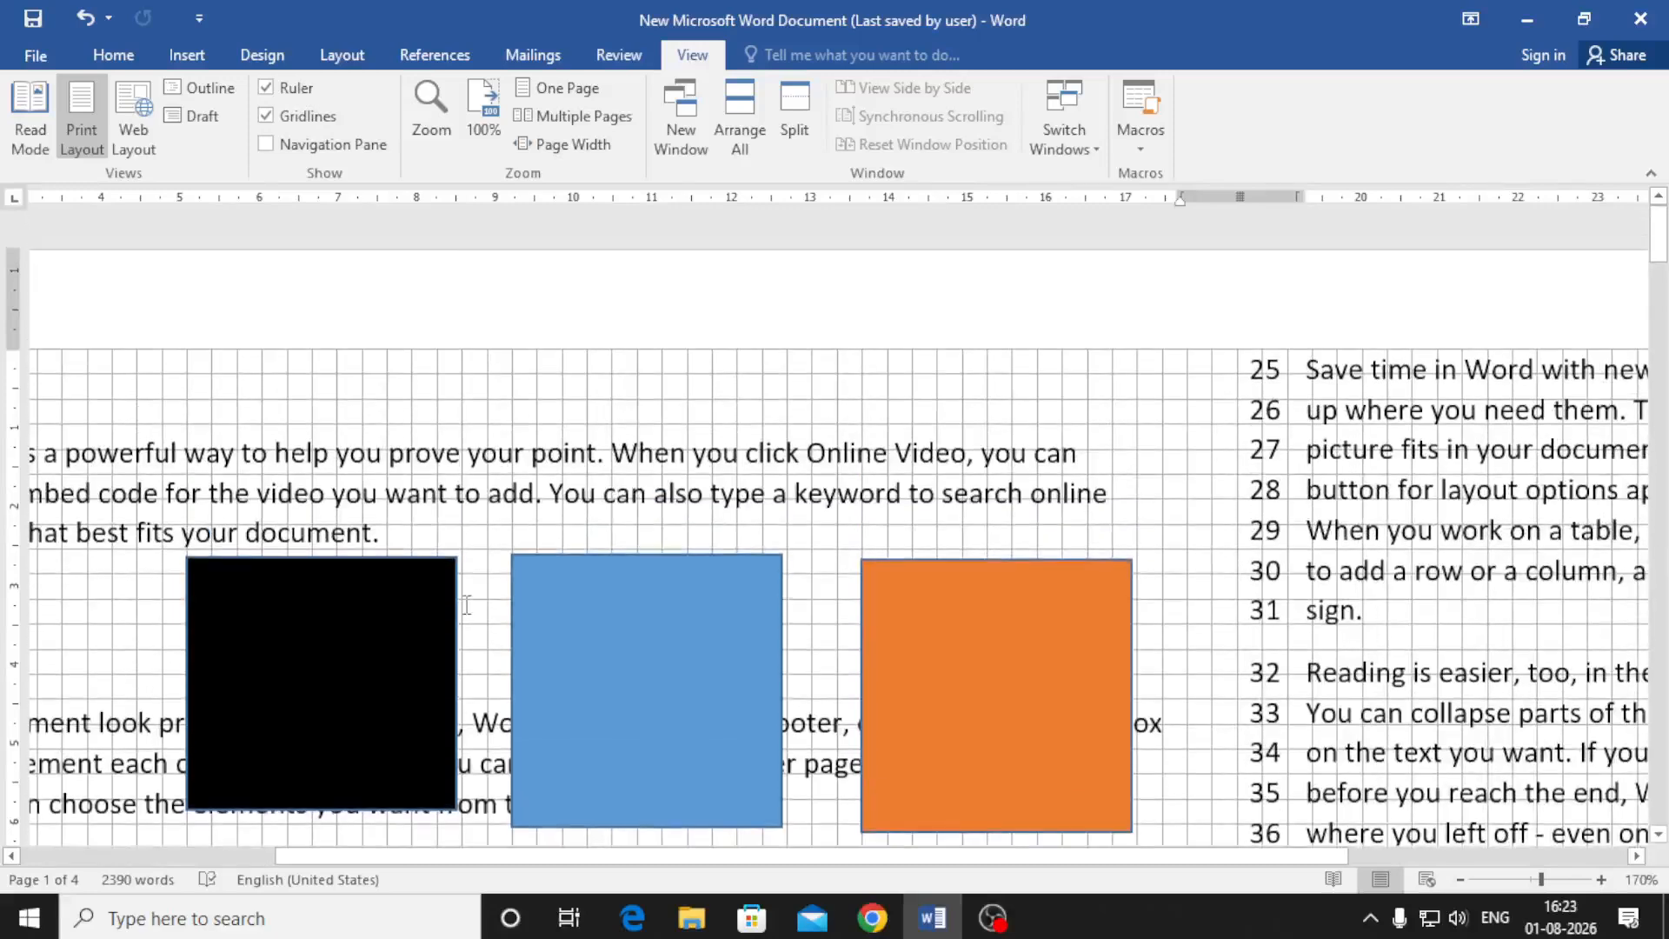
Undo the last two square moves so the row lines up evenly again
left_click(410, 643)
key("ctrl+z")
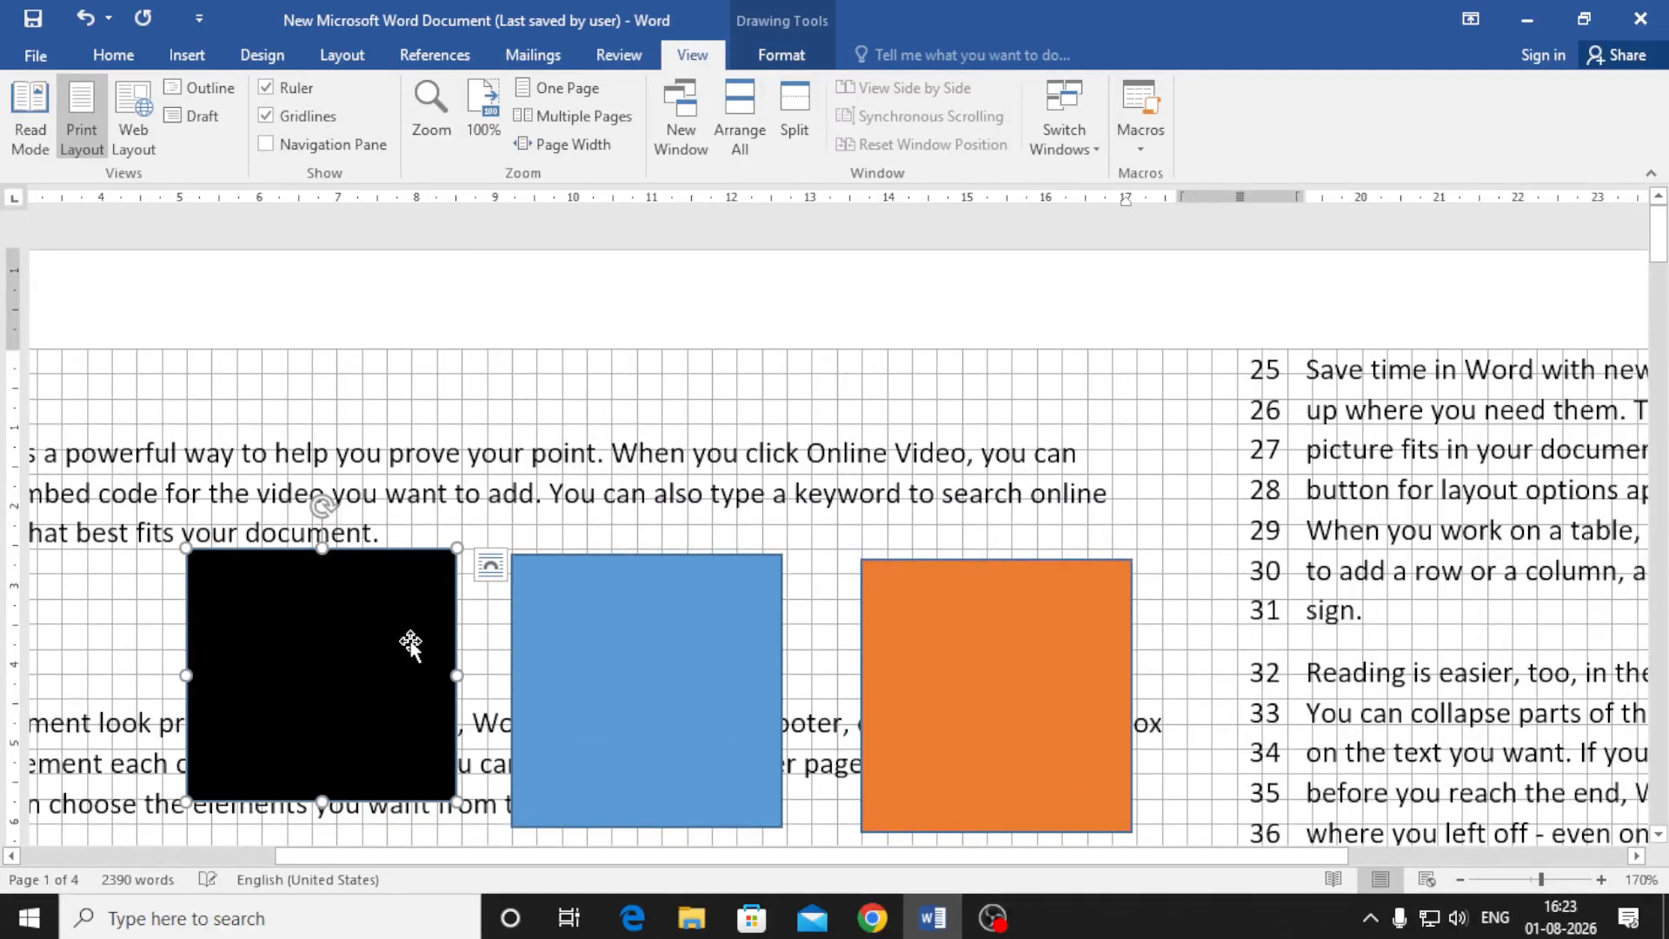
key("ctrl+z")
key("ctrl+z")
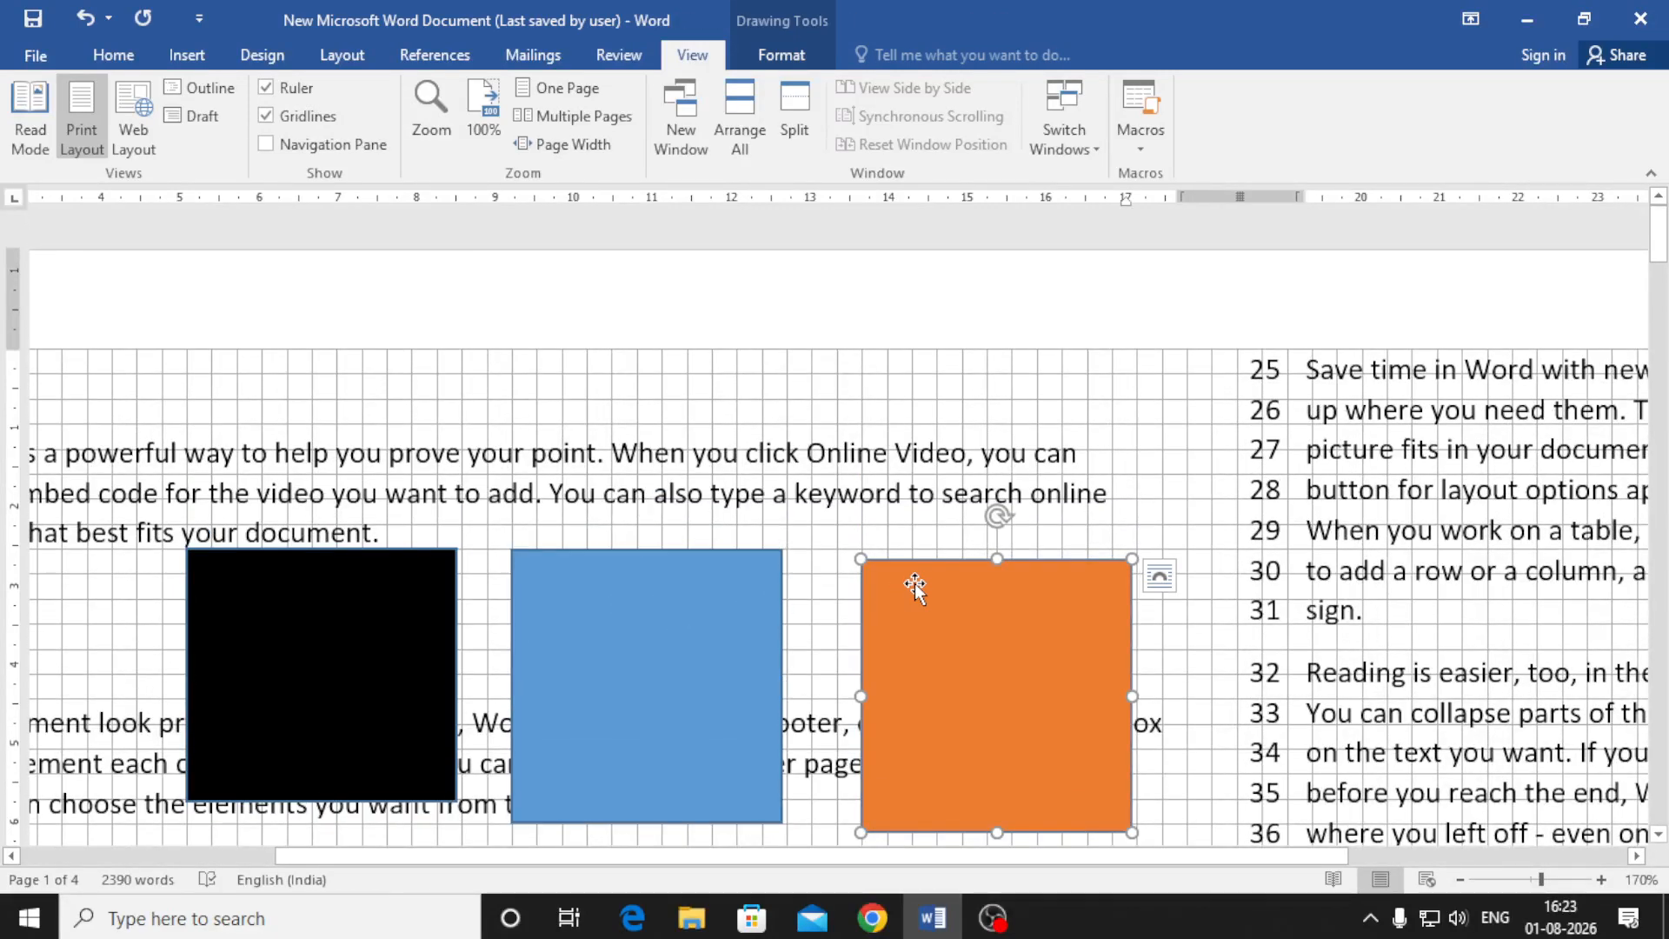
left_click(1174, 492)
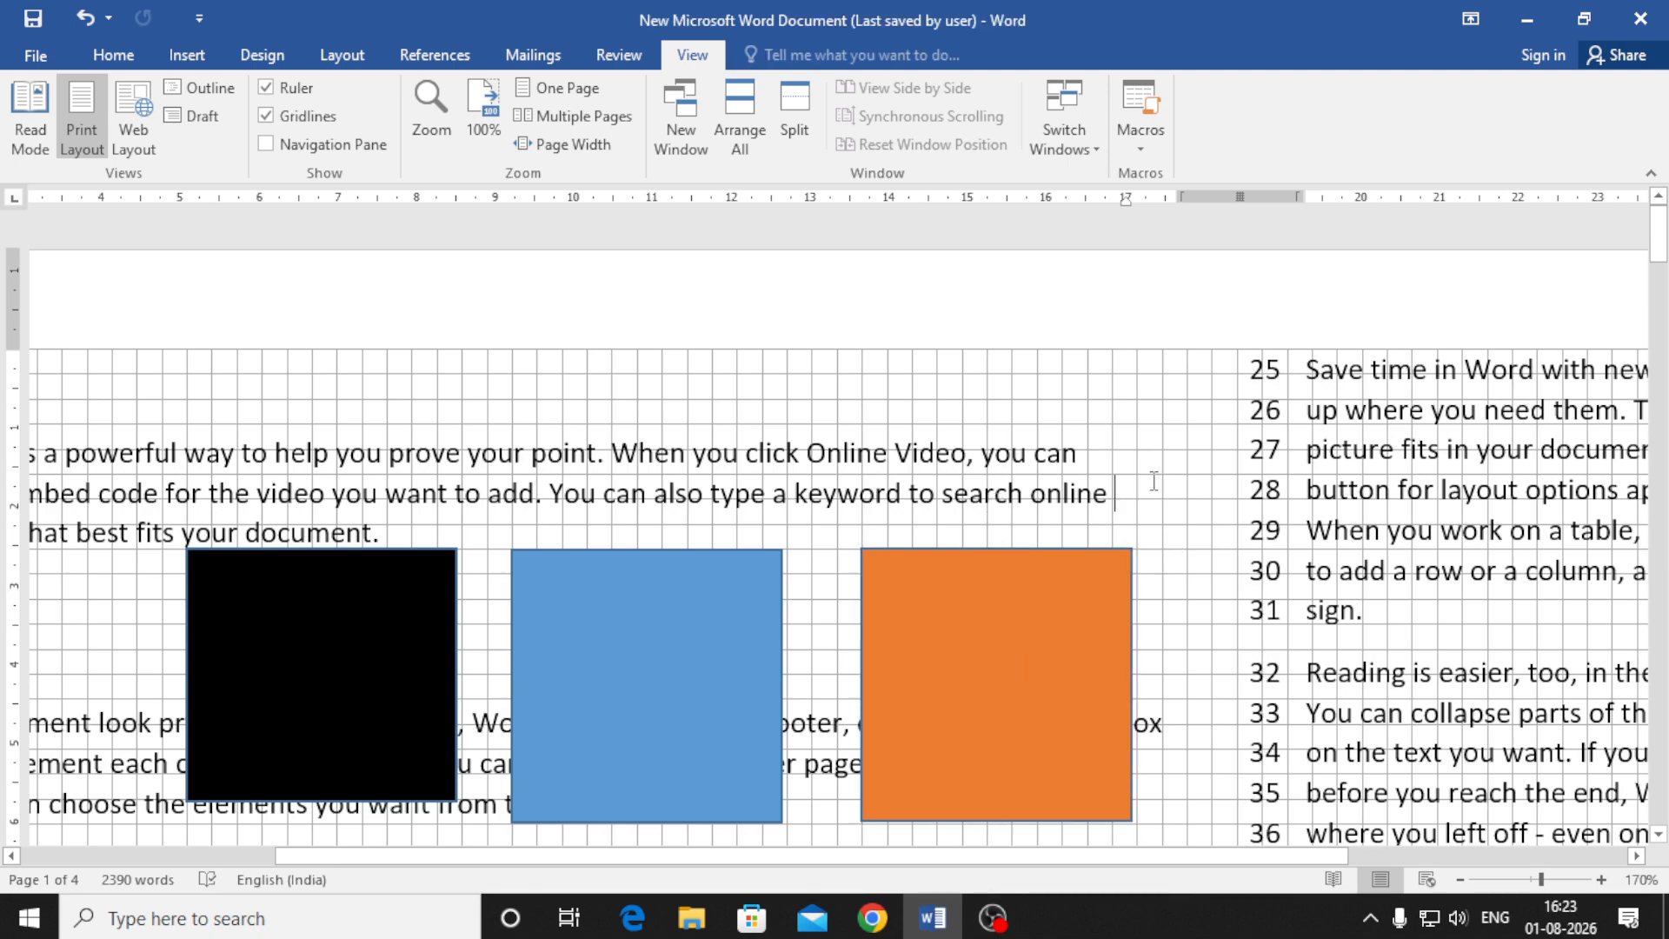
scroll(1174, 492, "down", 2)
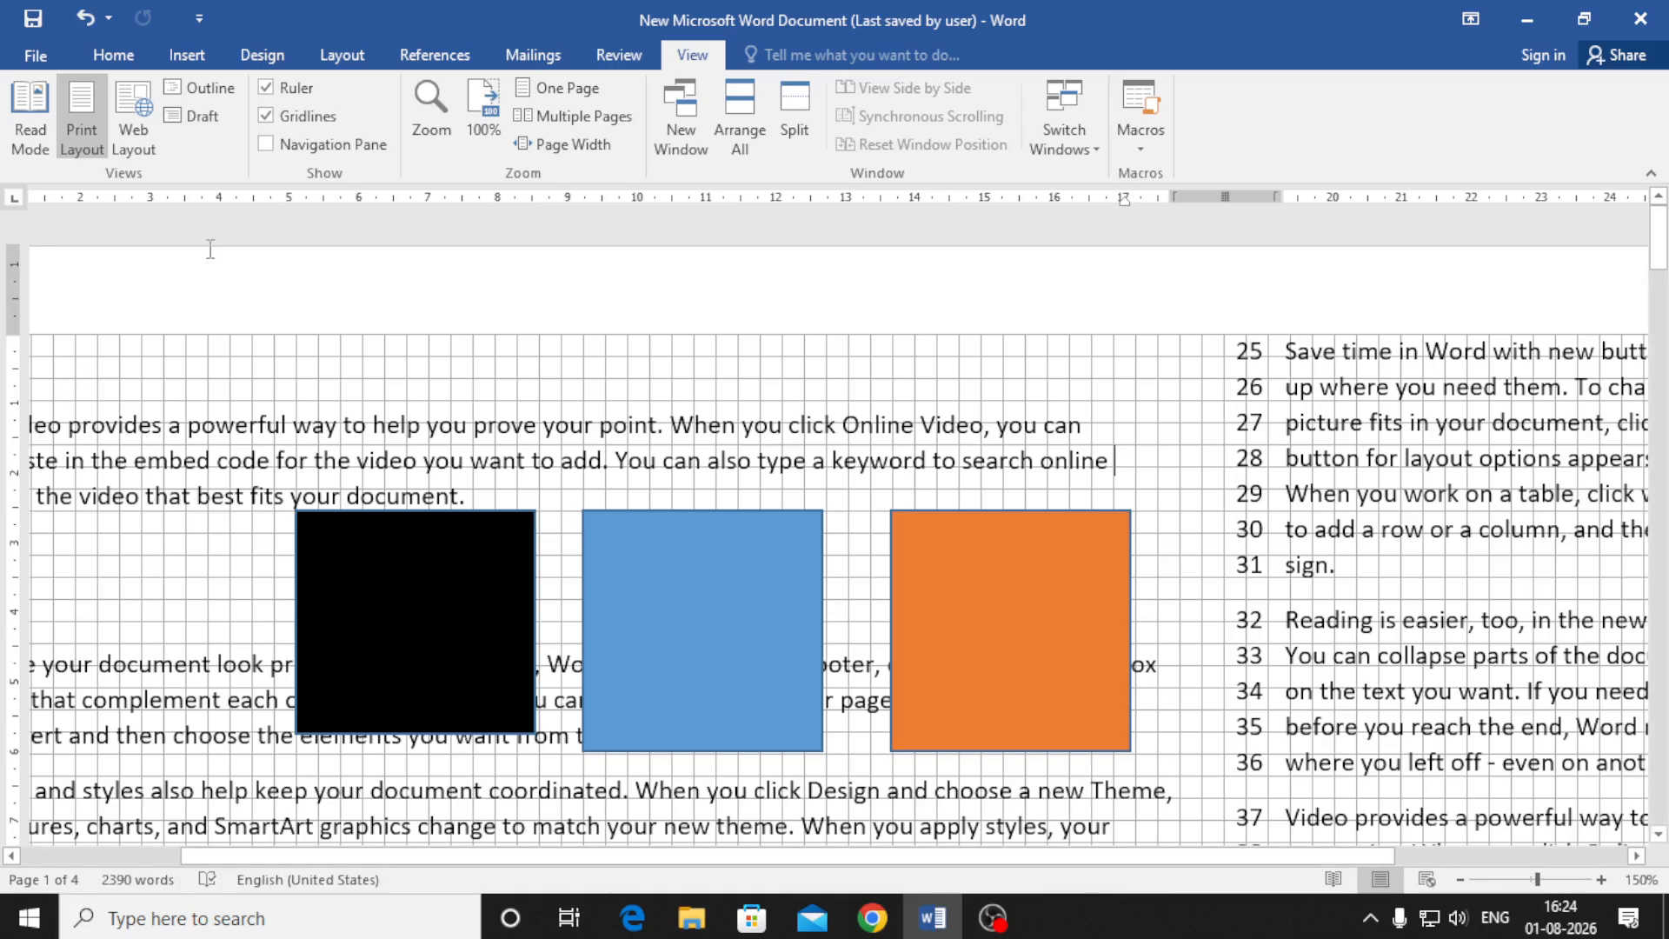
Hide the gridlines and open the Navigation Pane, switching from Results to Pages
left_click(292, 116)
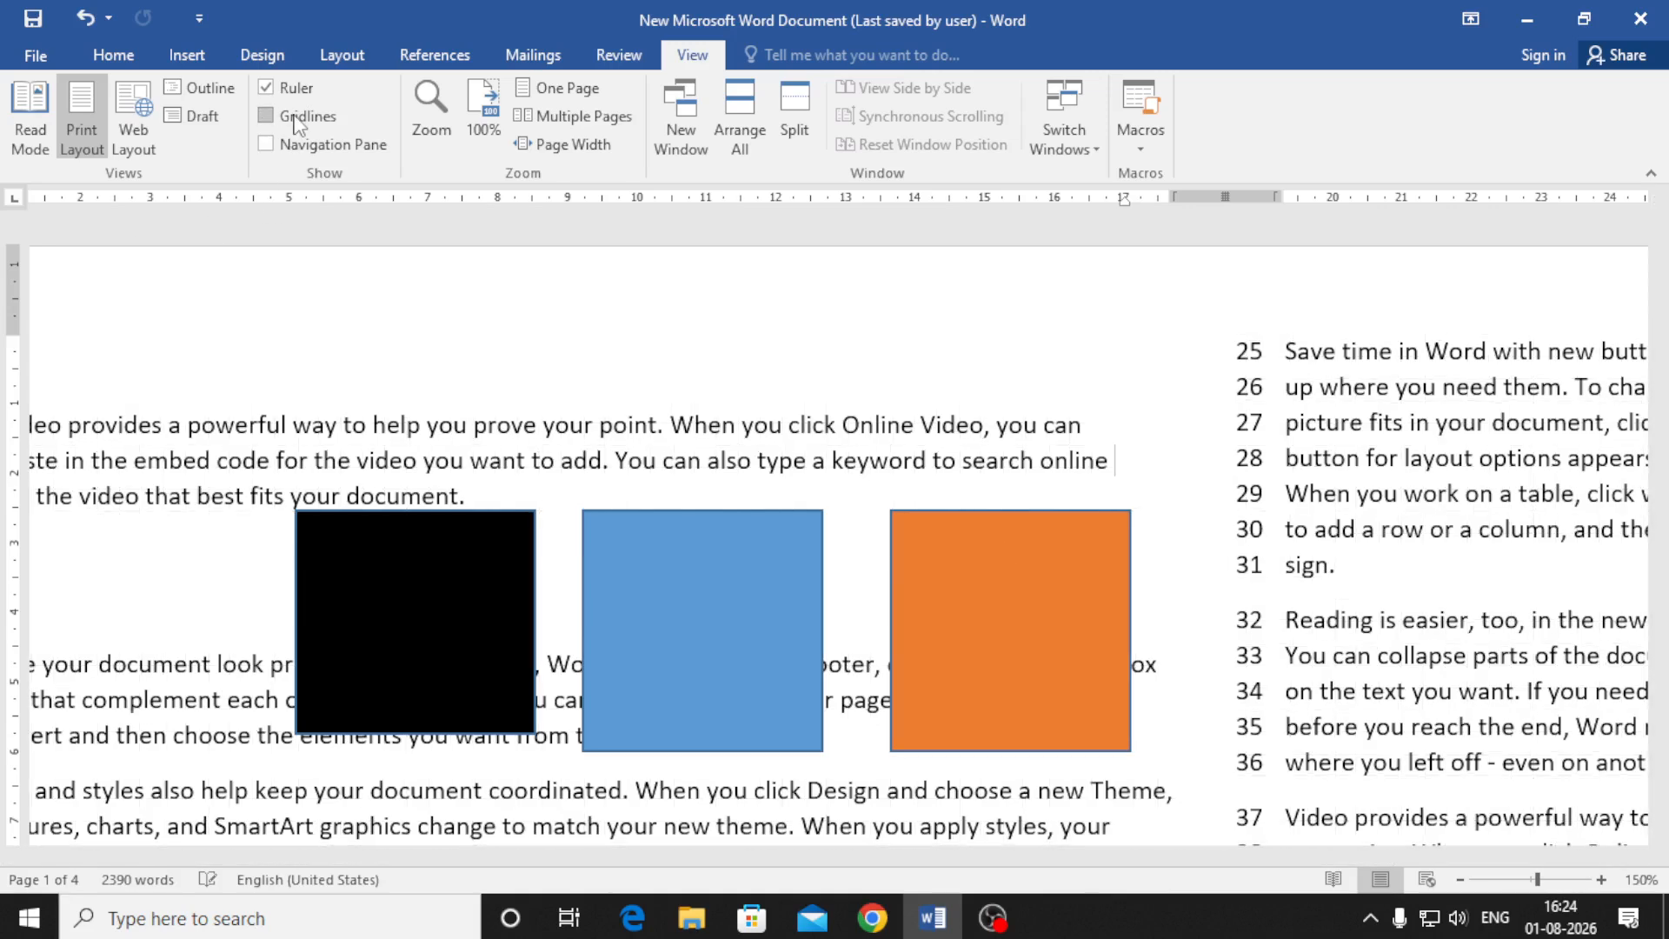
left_click(352, 146)
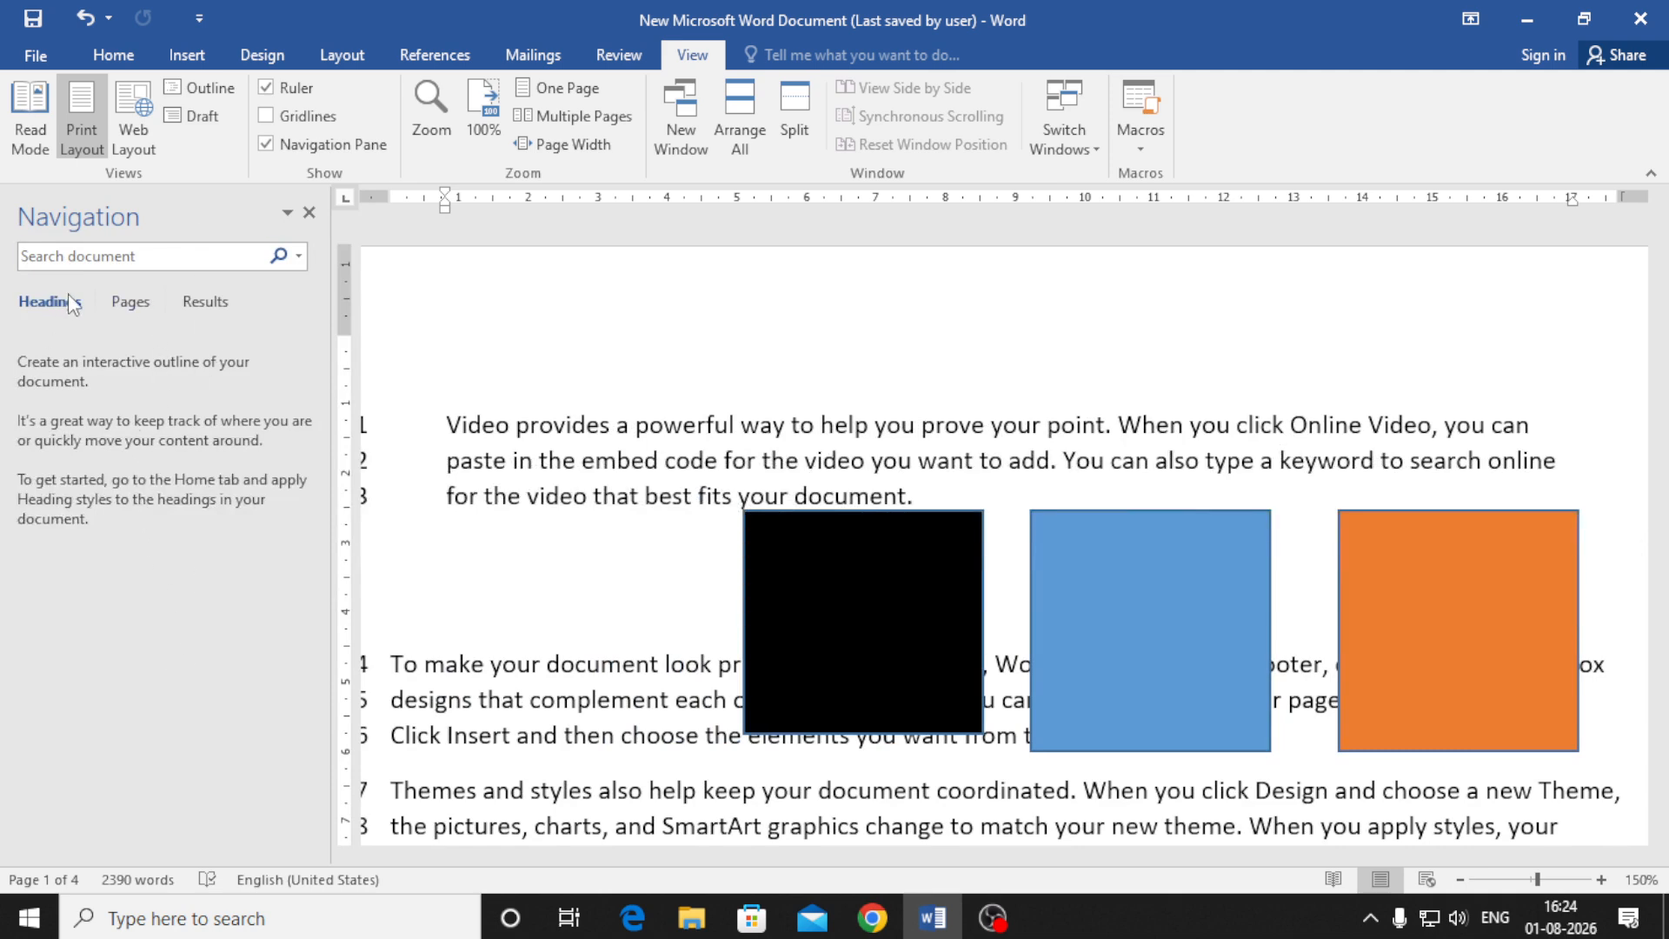
left_click(206, 304)
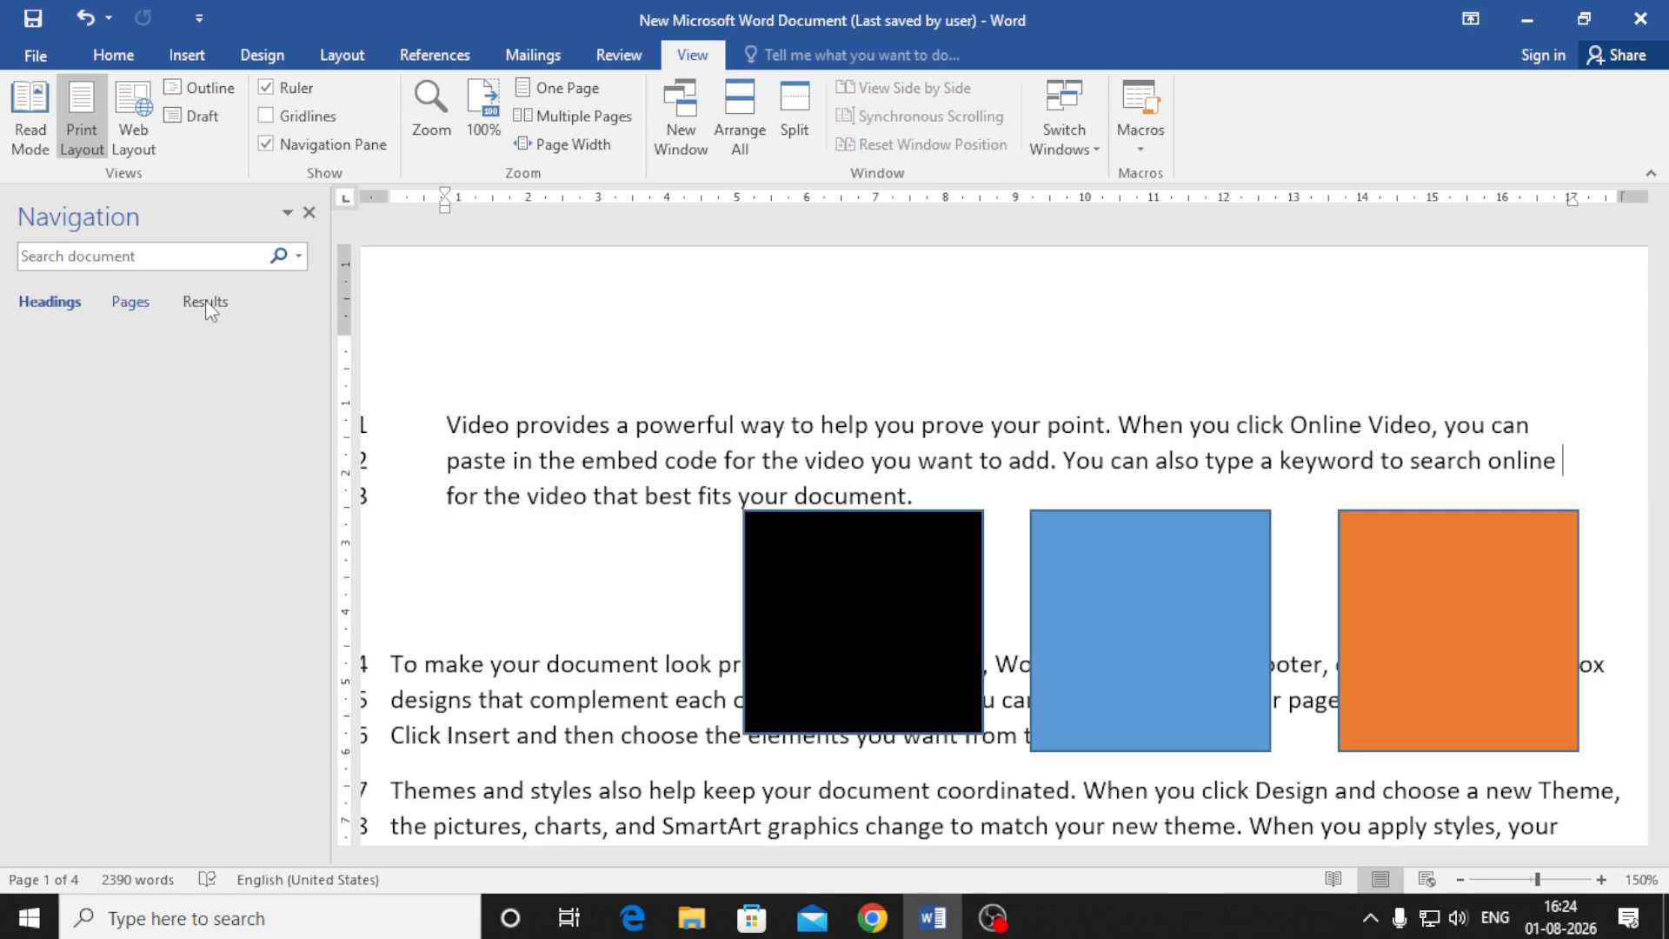
left_click(143, 304)
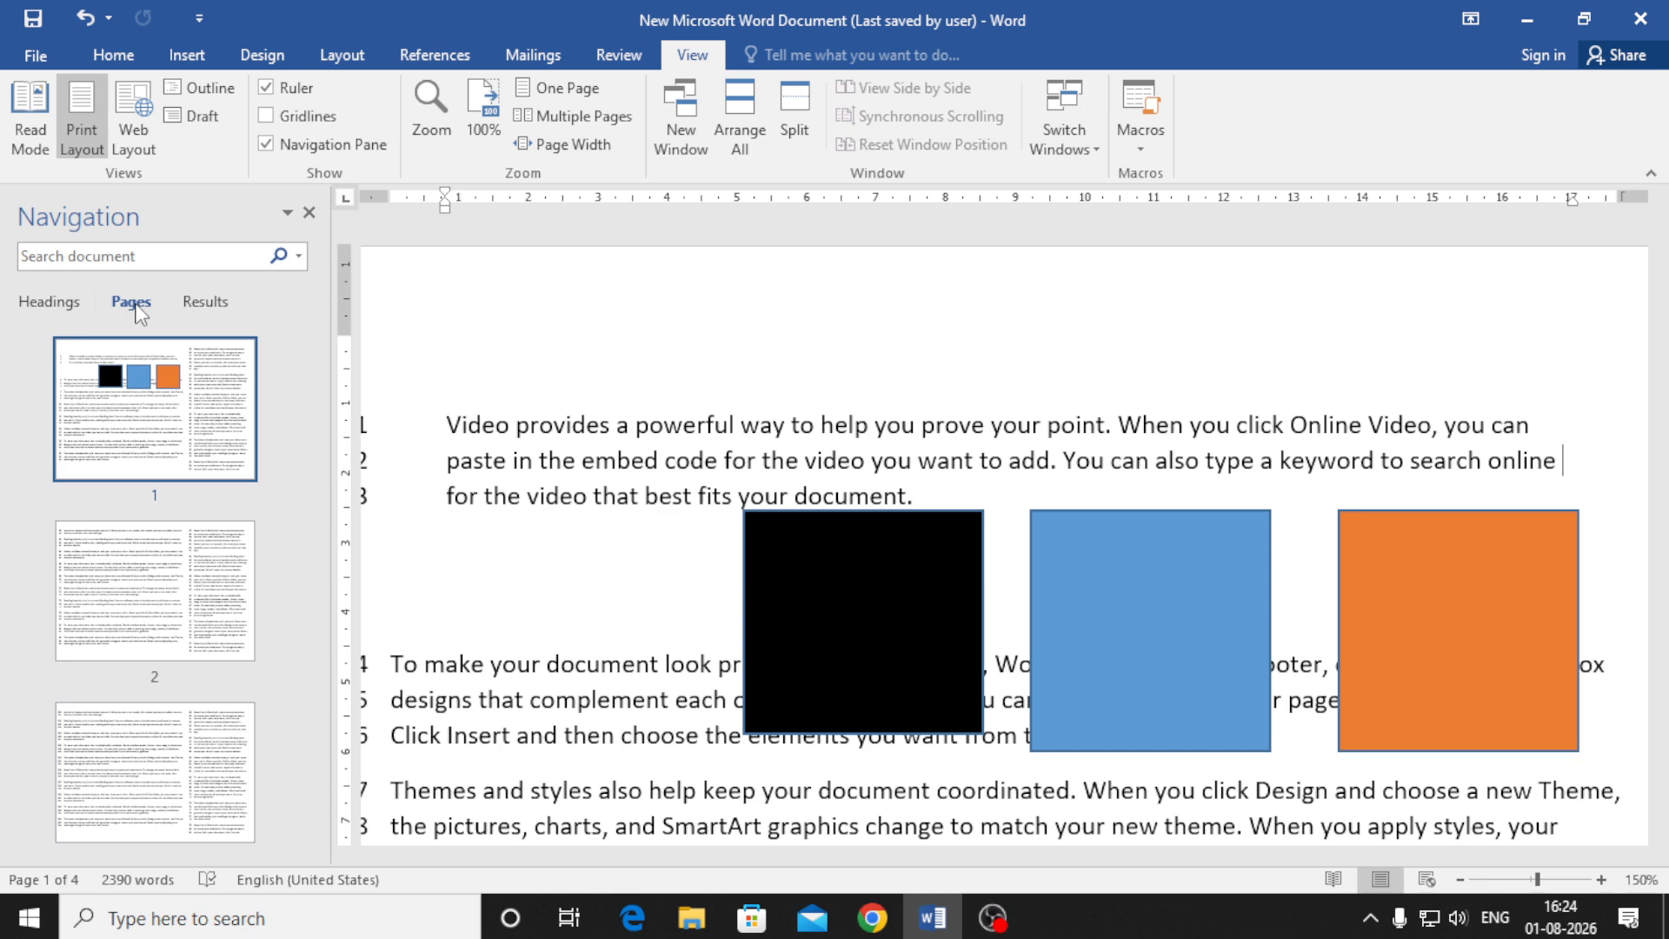
Use the page thumbnails to jump to page 4 and back to page 1
scroll(93, 380, "down", 3)
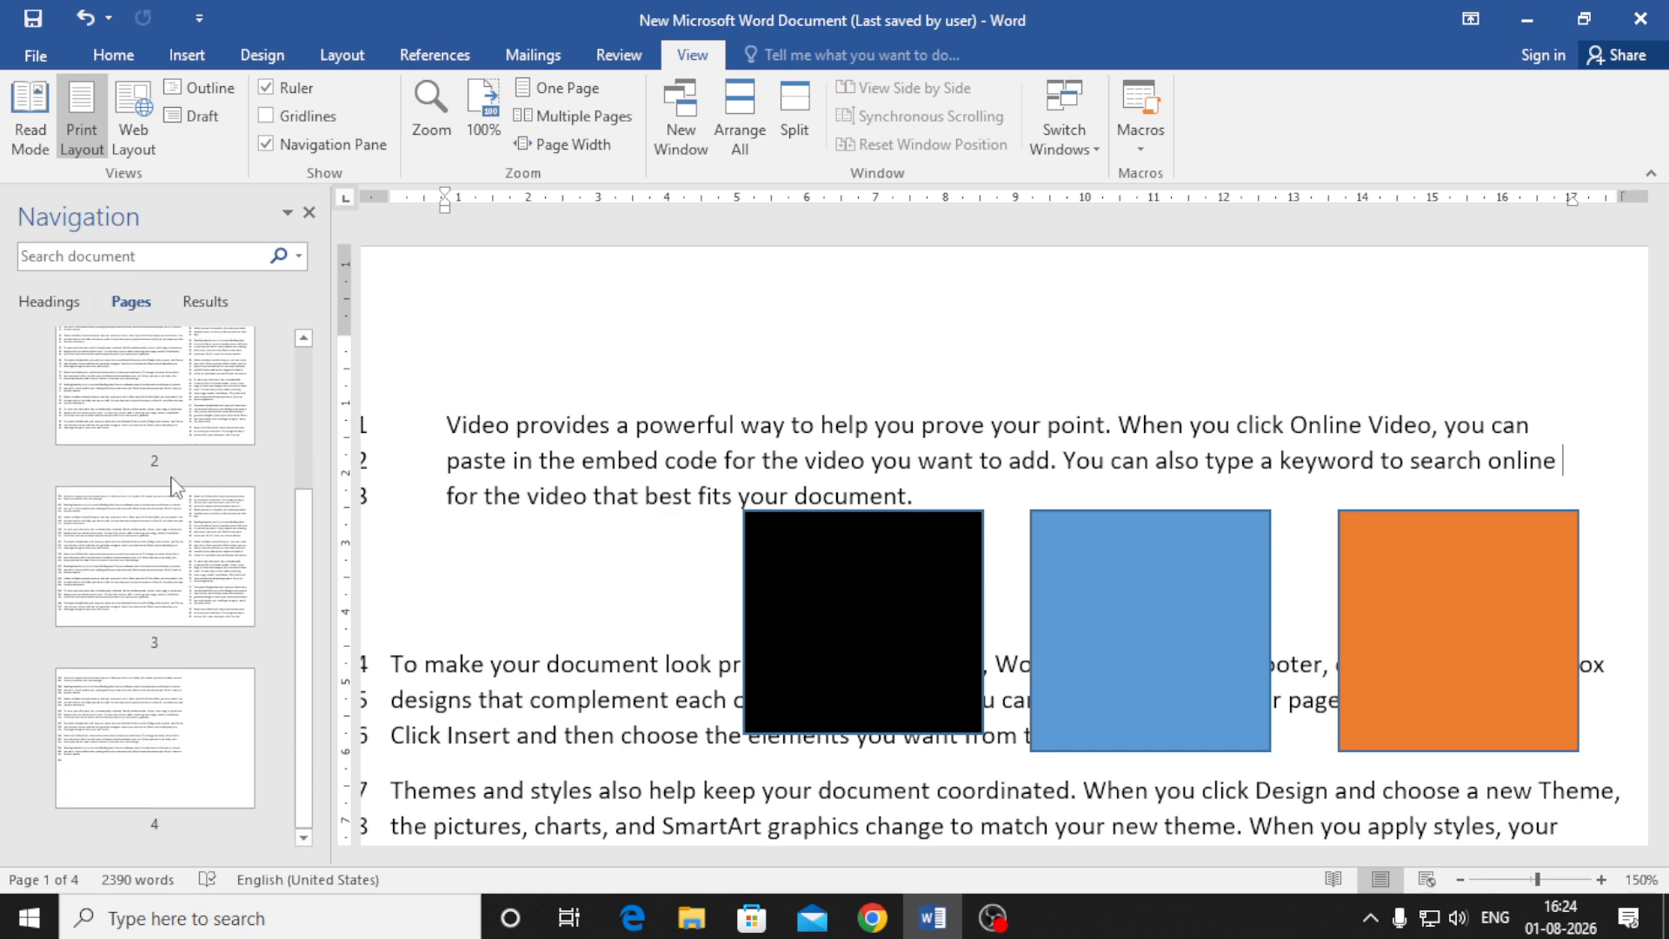
left_click(149, 736)
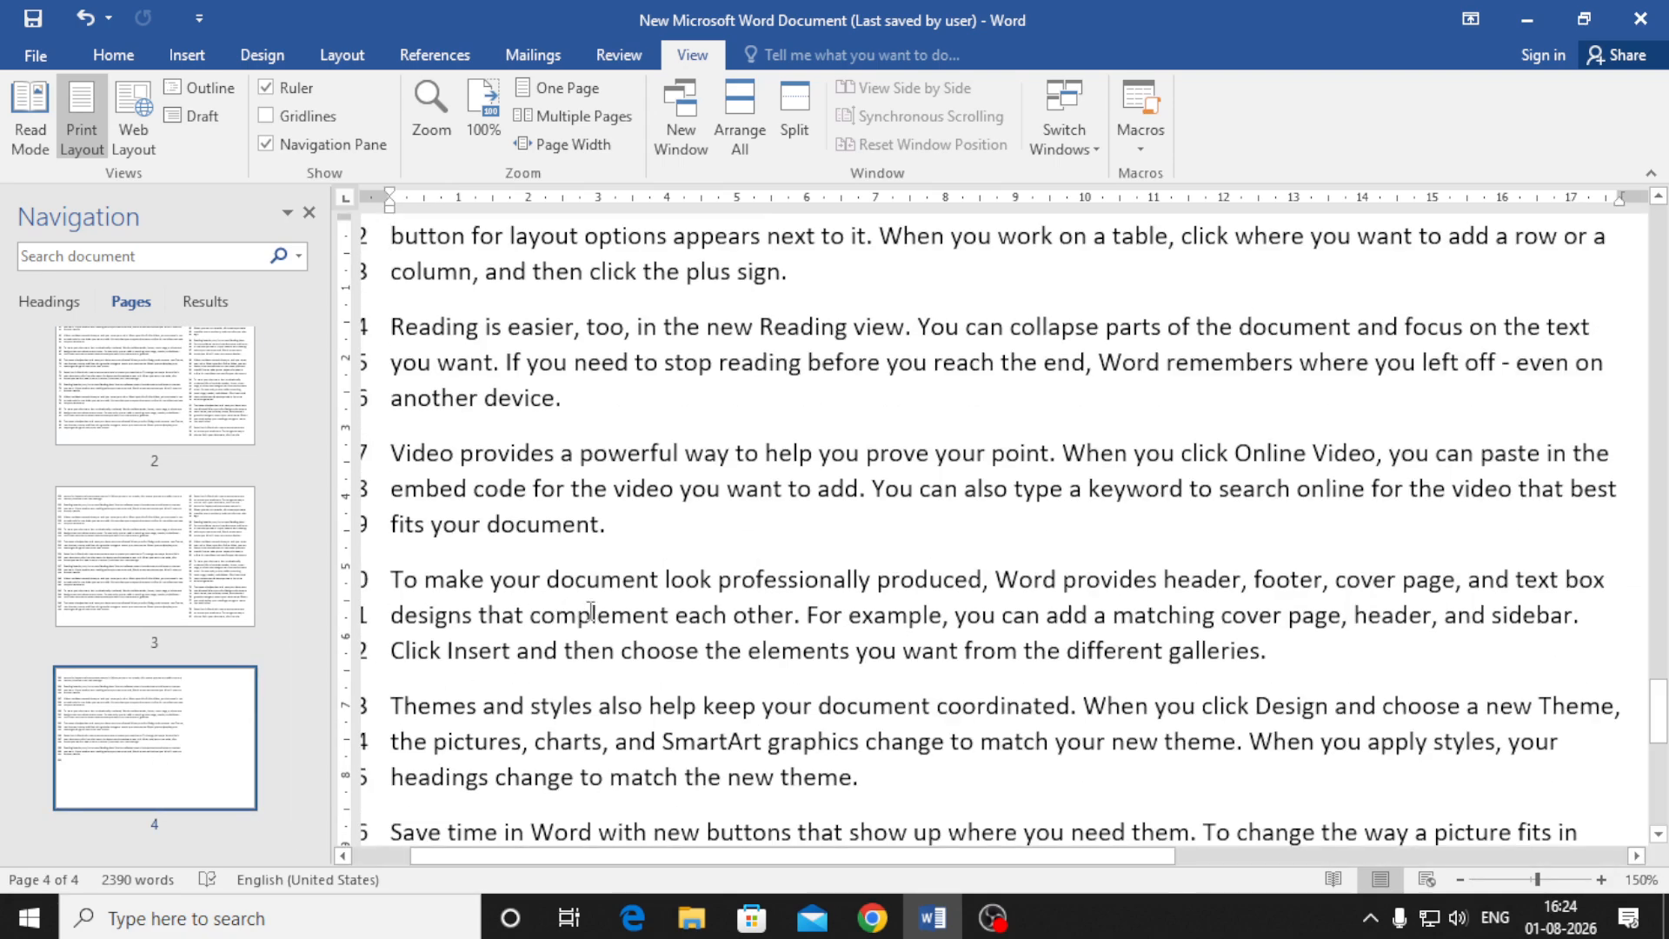
scroll(646, 616, "down", 8, "ctrl")
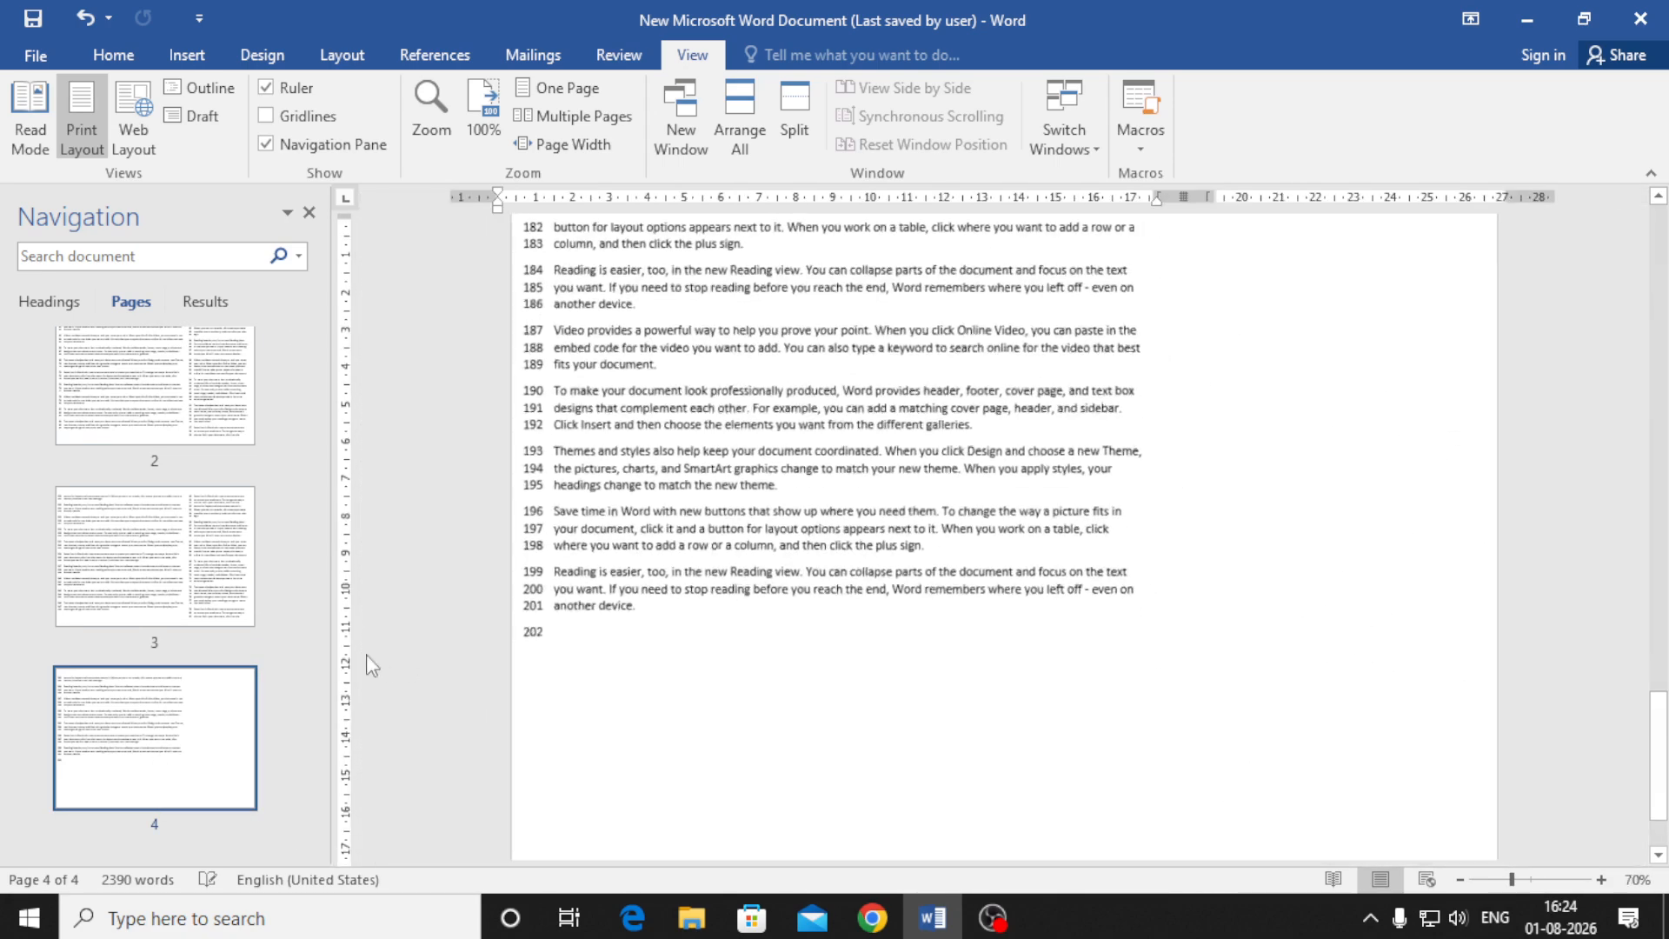
scroll(174, 504, "up", 5)
left_click(168, 426)
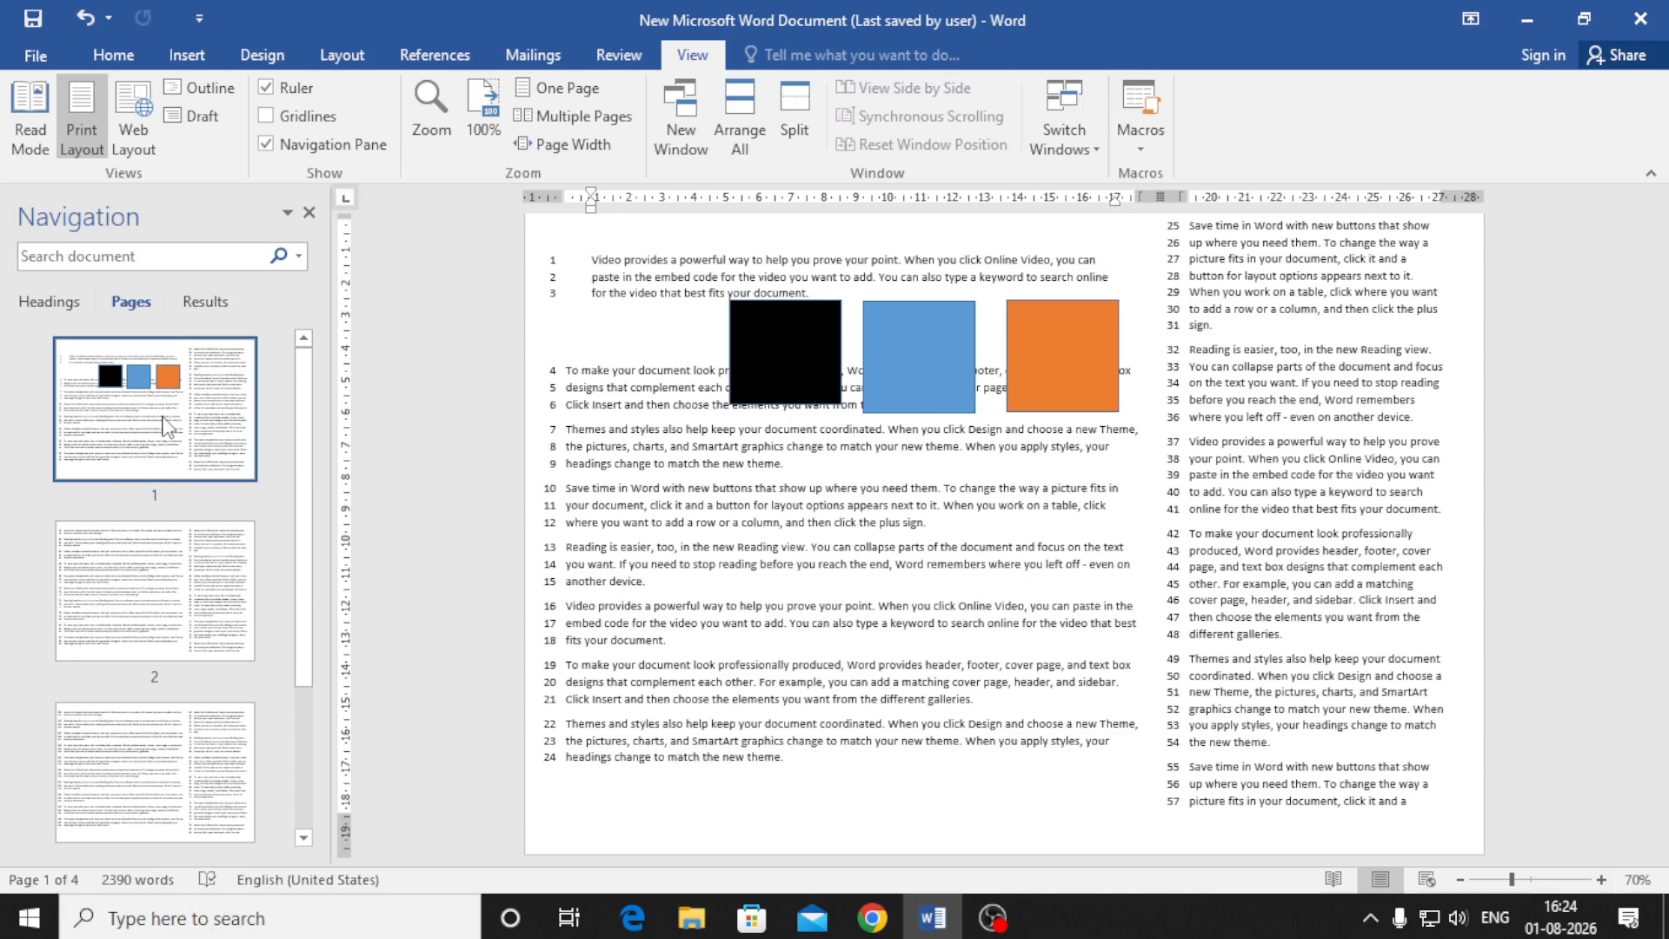
Cycle the pane through Headings and Results, ending on the page thumbnails
left_click(40, 306)
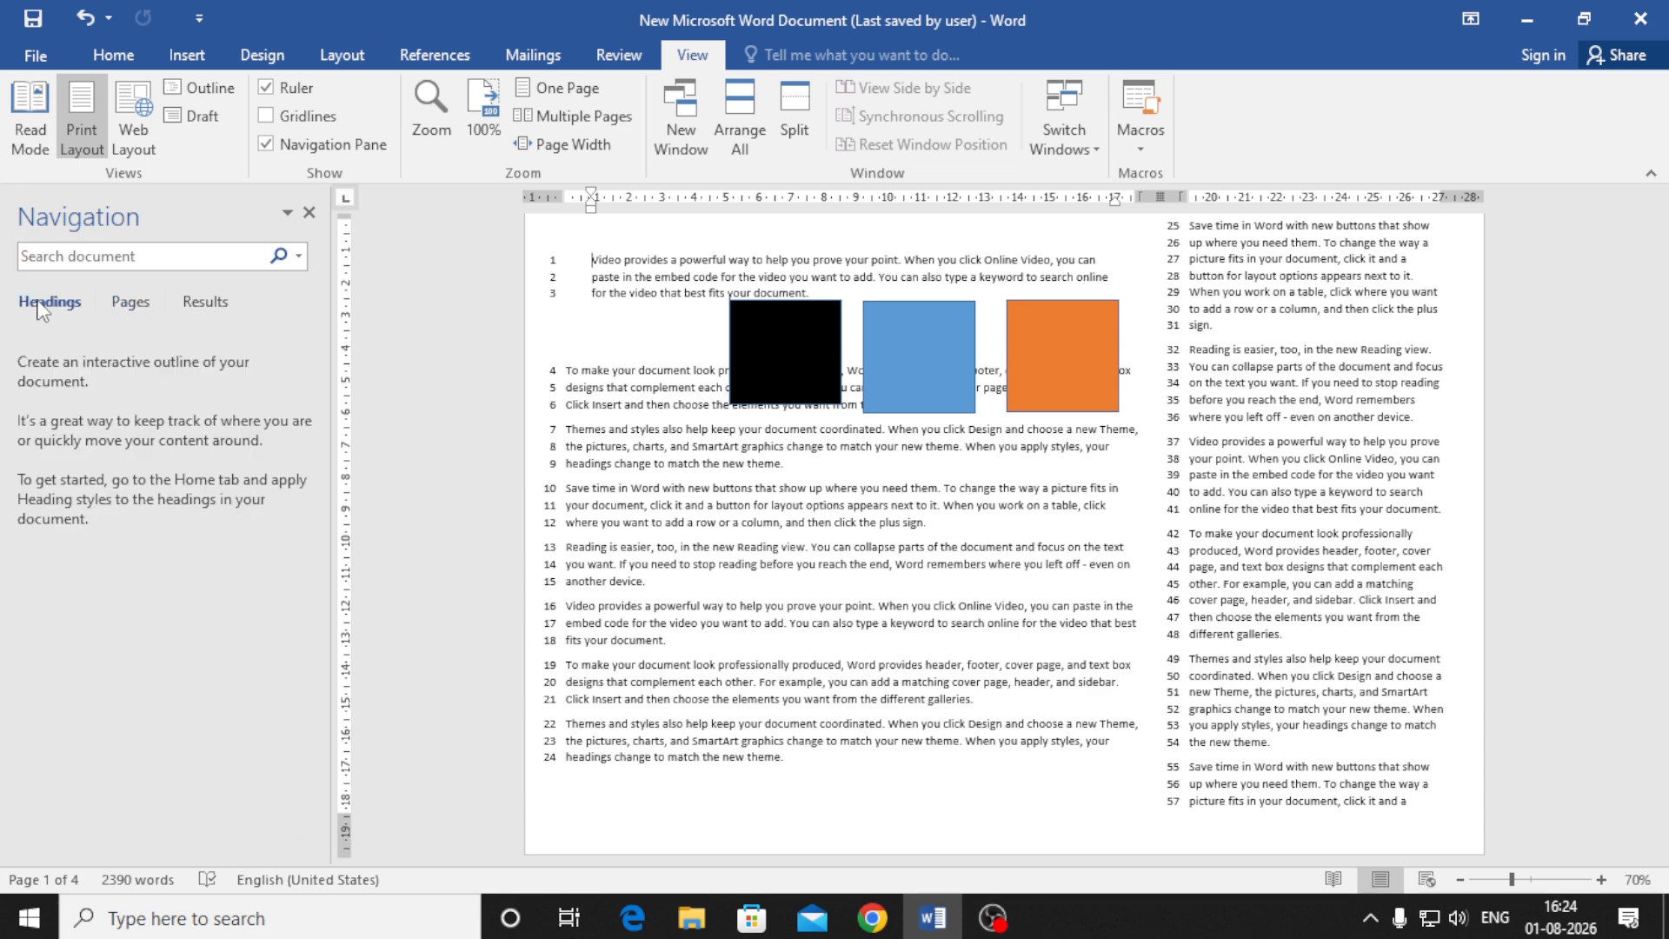
left_click(206, 302)
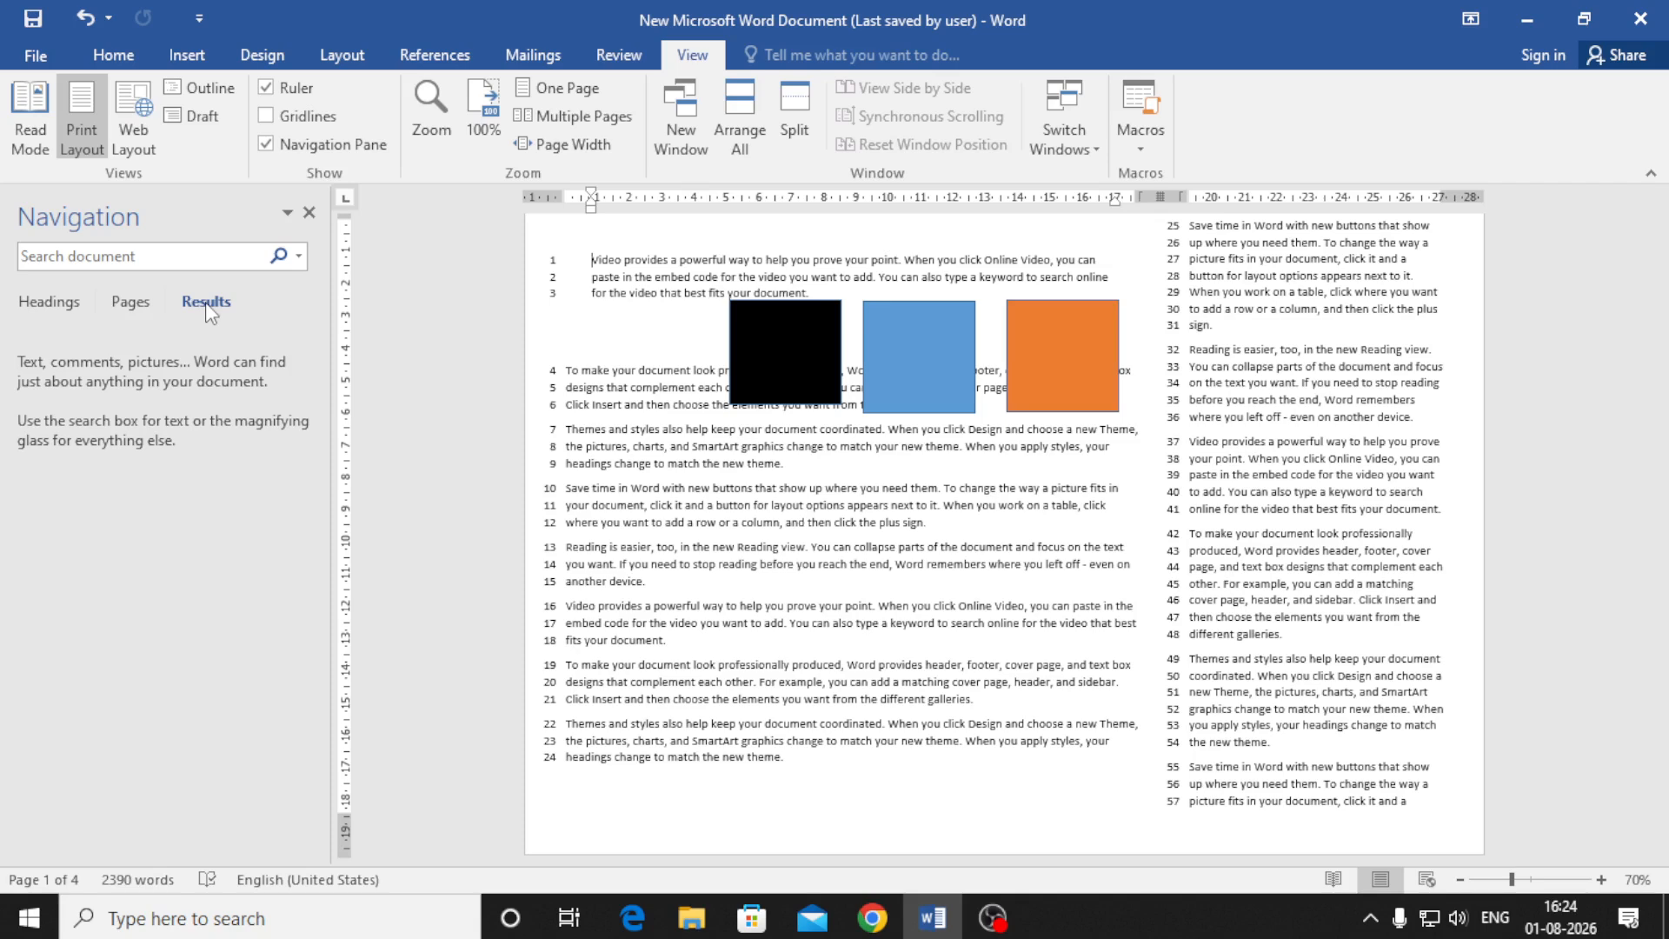
left_click(149, 302)
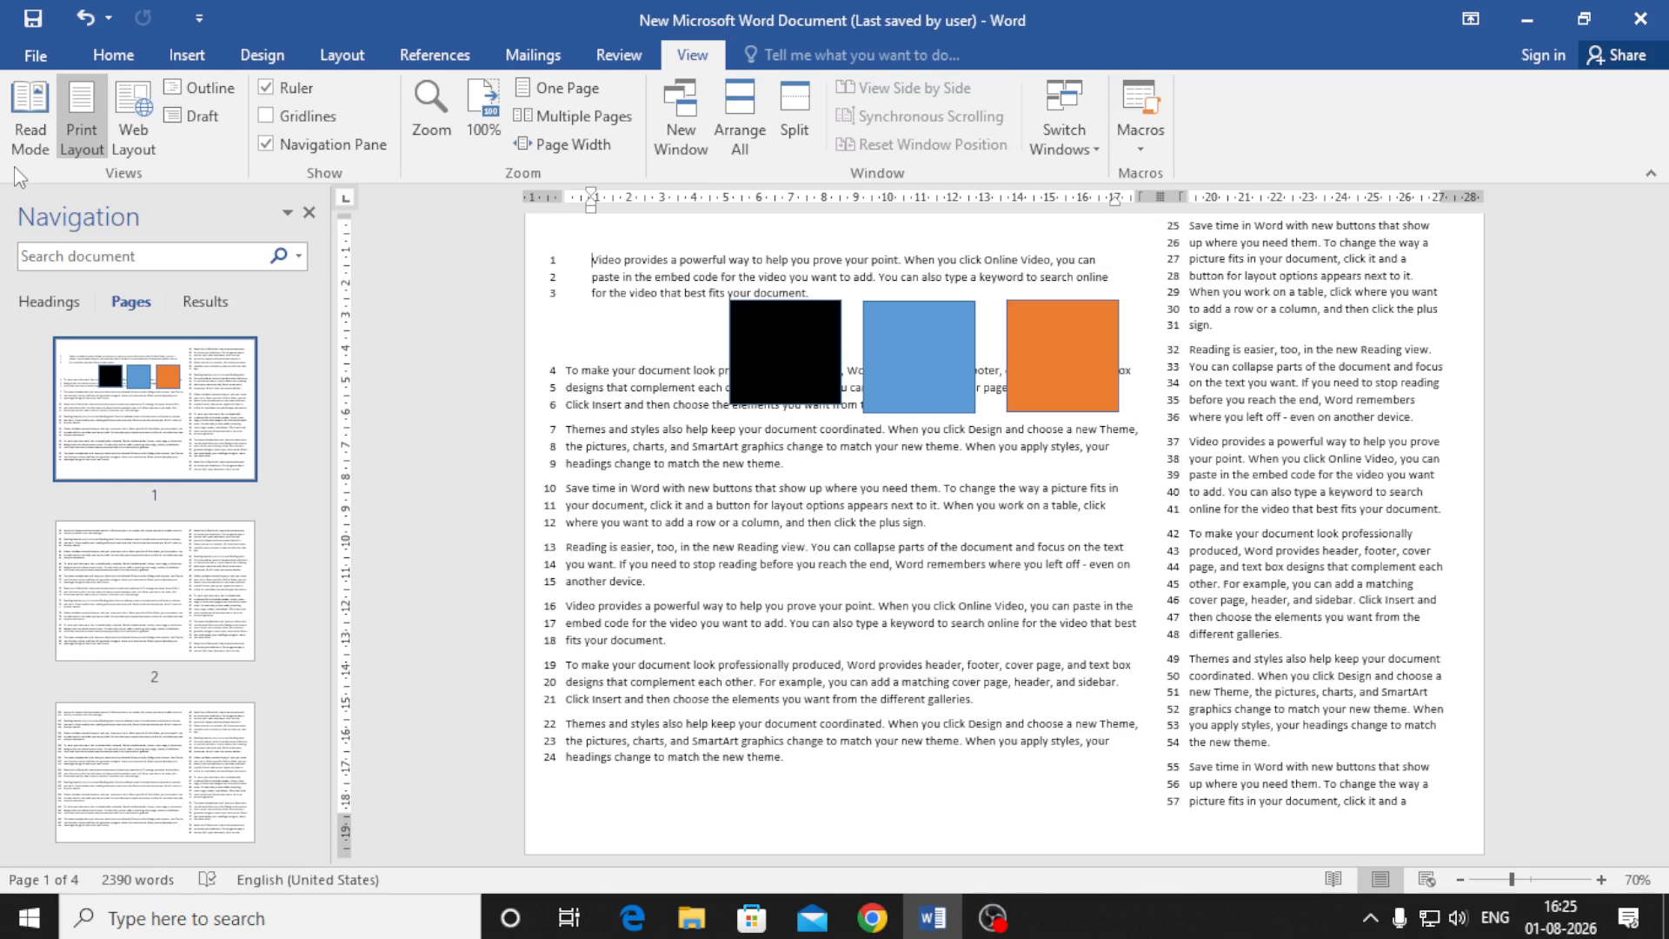
left_click(31, 138)
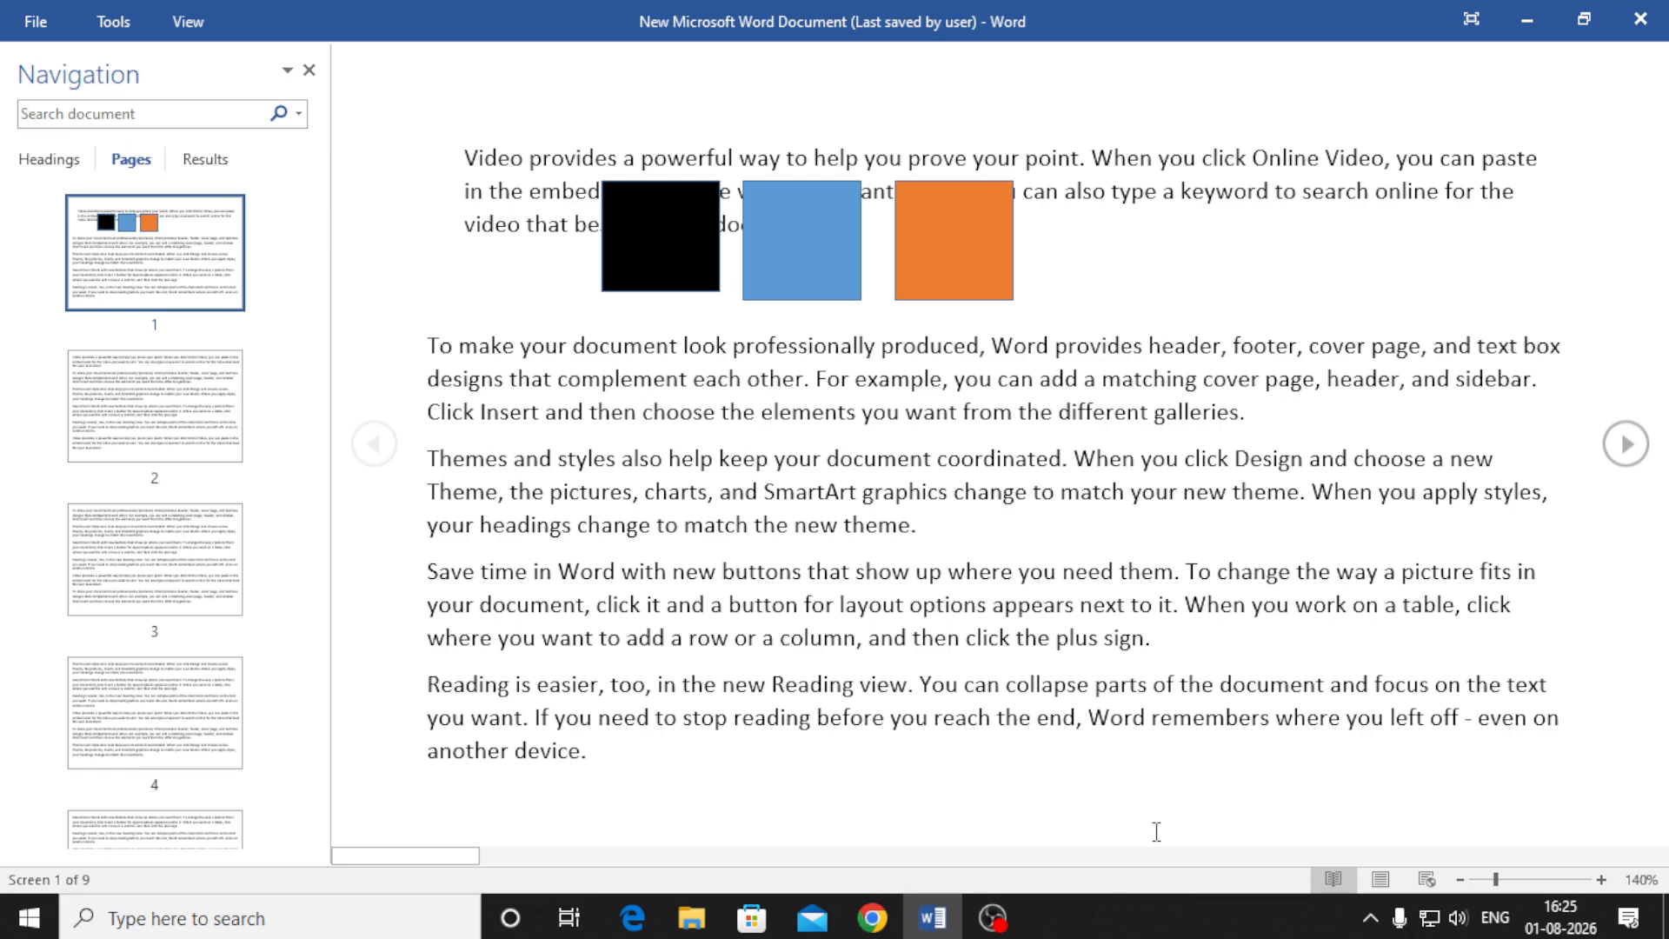
left_click(1371, 879)
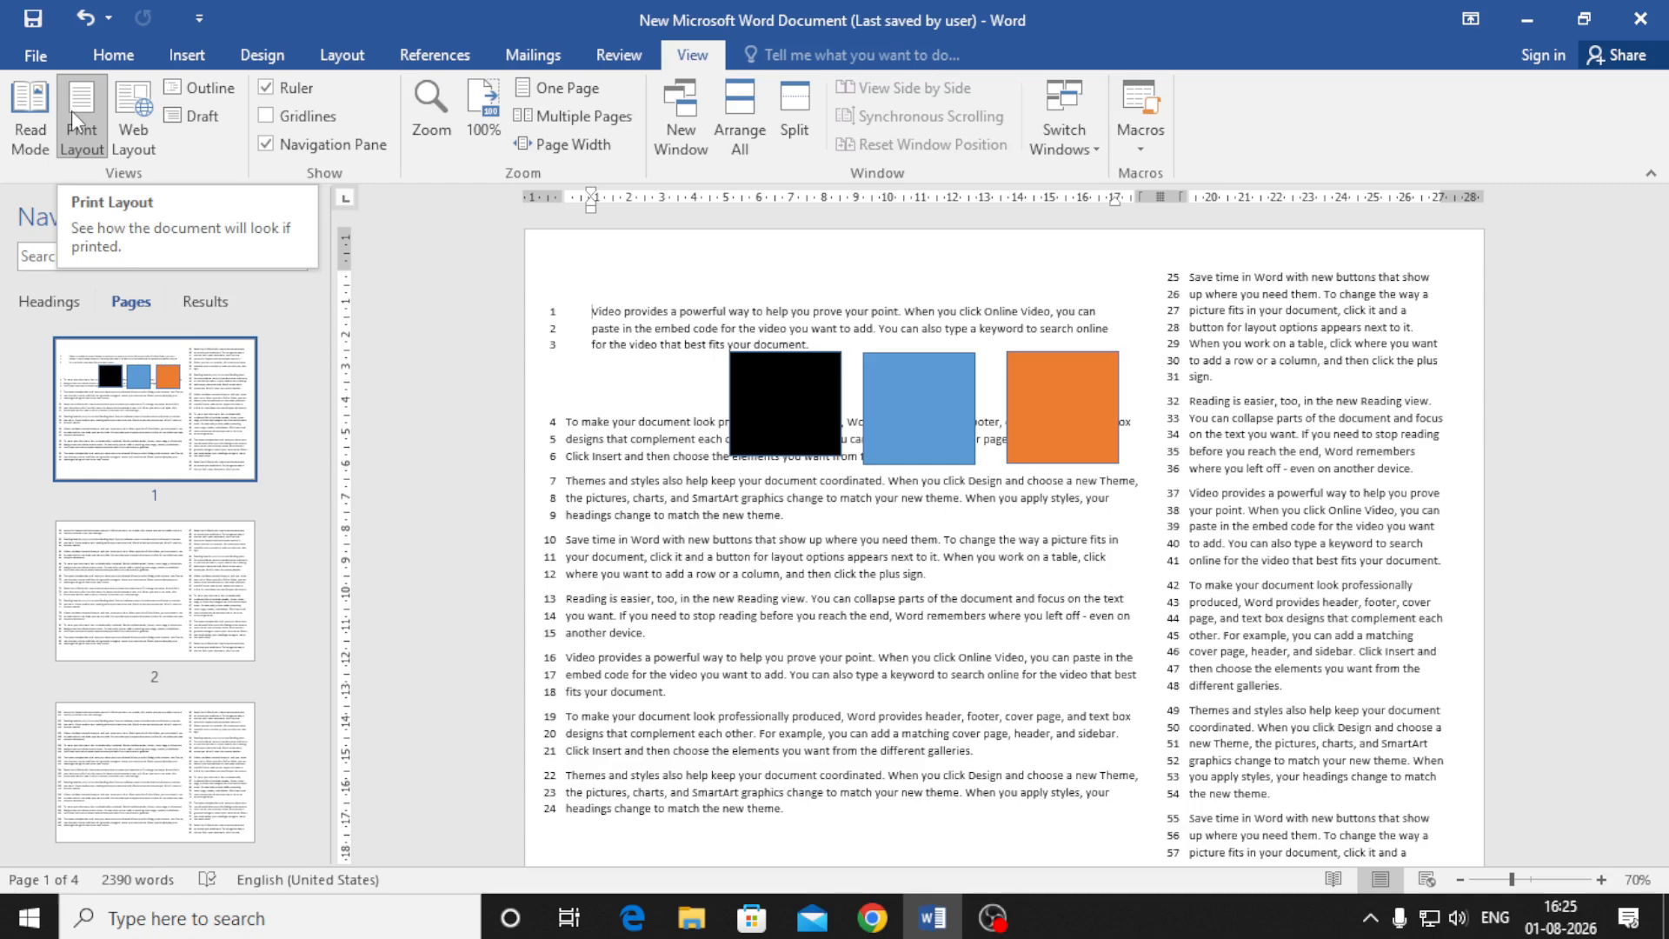
left_click(148, 127)
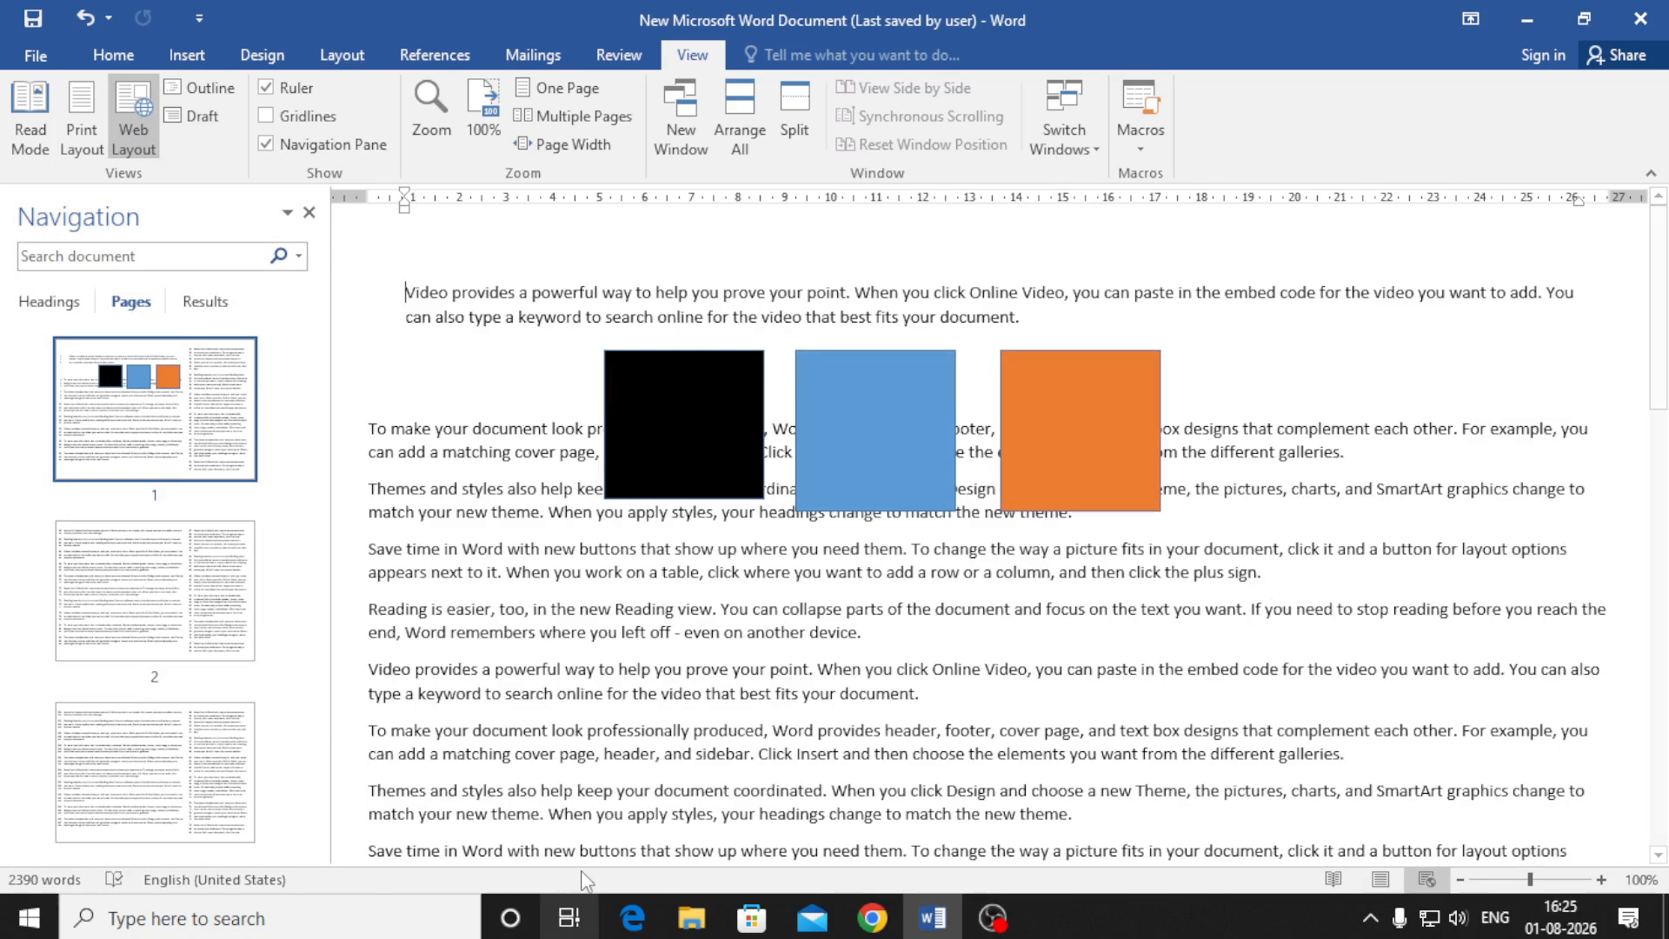
scroll(719, 606, "down", 9)
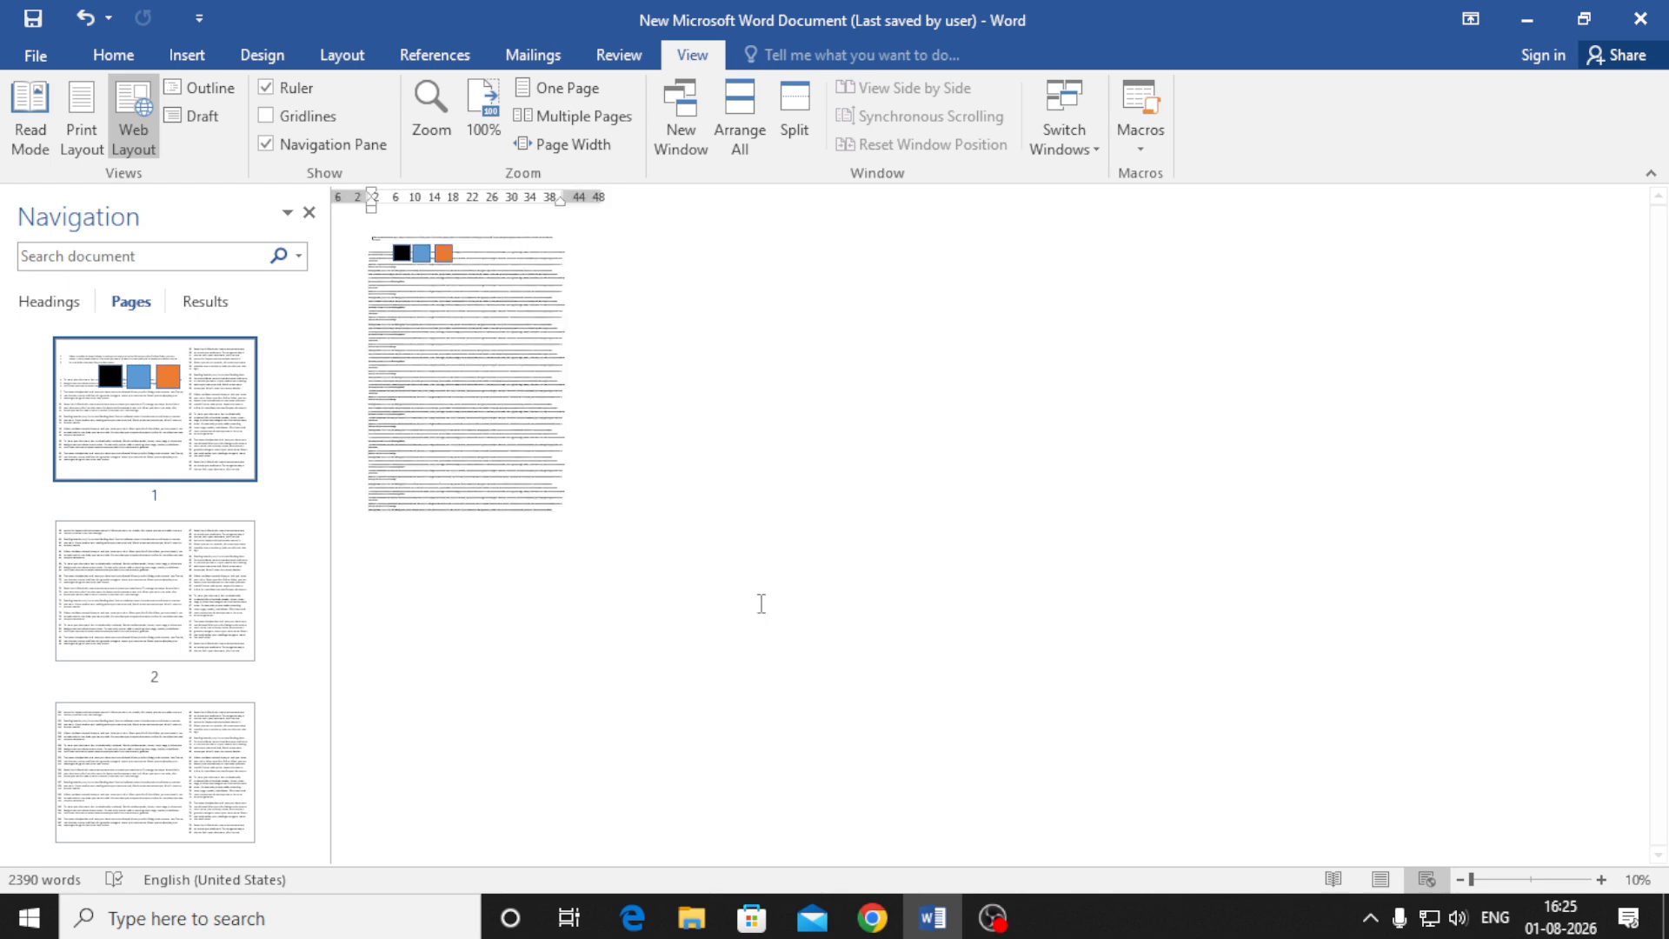
scroll(761, 603, "up", 1)
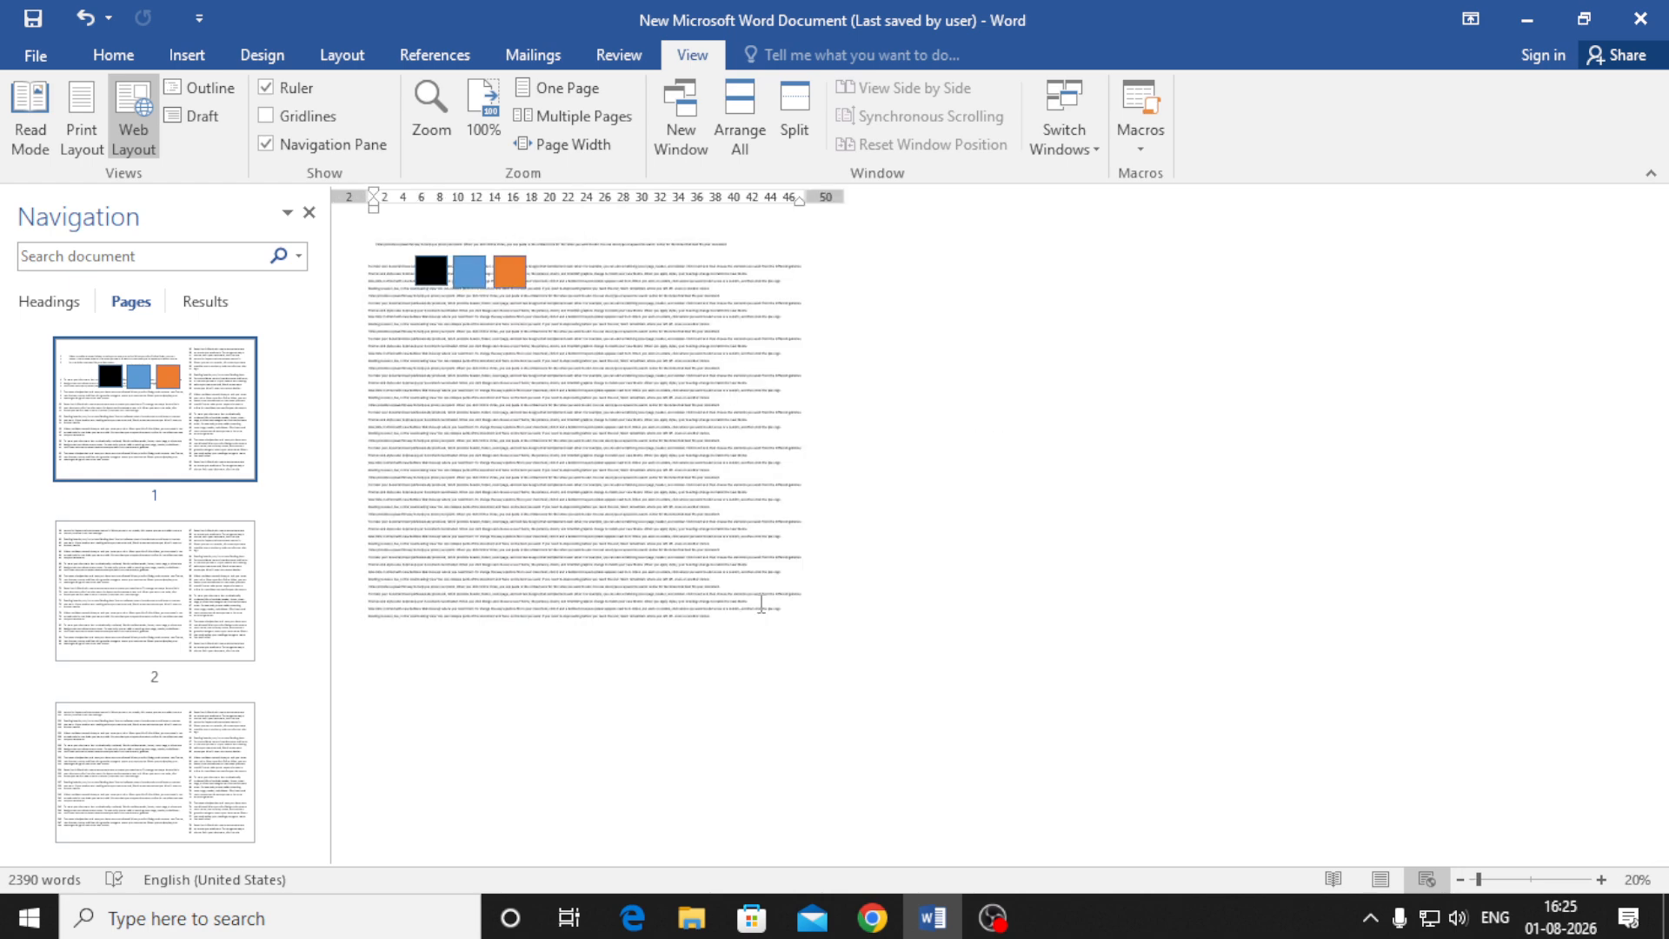
scroll(761, 604, "up", 9)
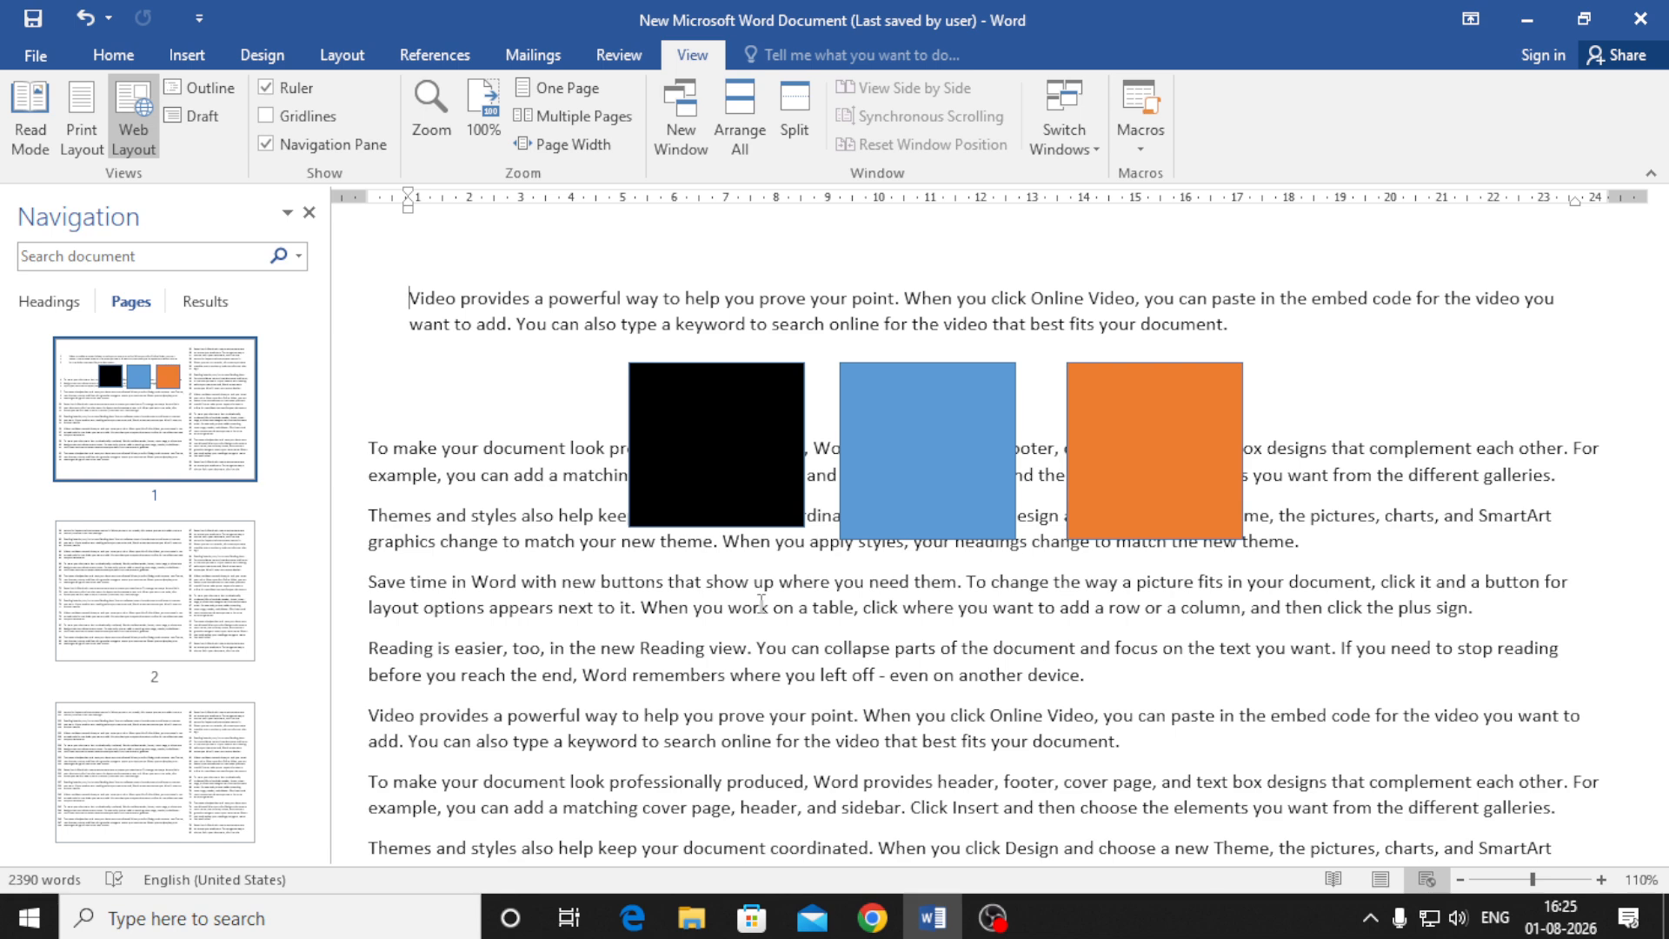
left_click(1381, 878)
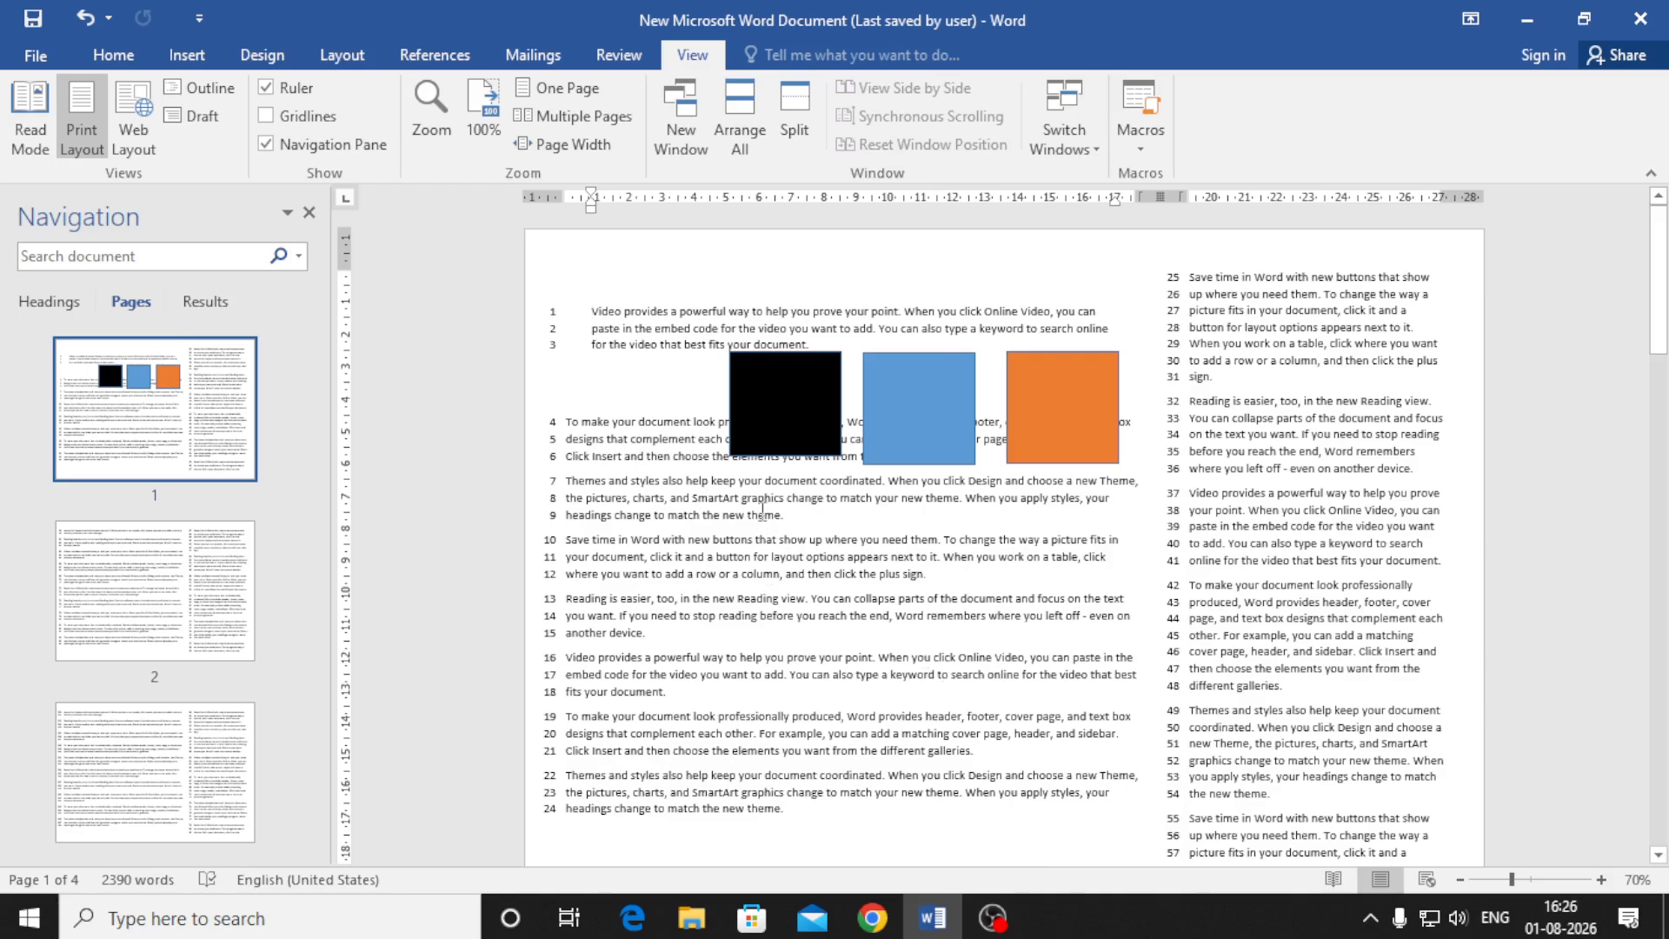
Zoom the document to 200%, then zoom back out to 90% to show the full page width
scroll(801, 422, "up", 16)
scroll(824, 441, "down", 18)
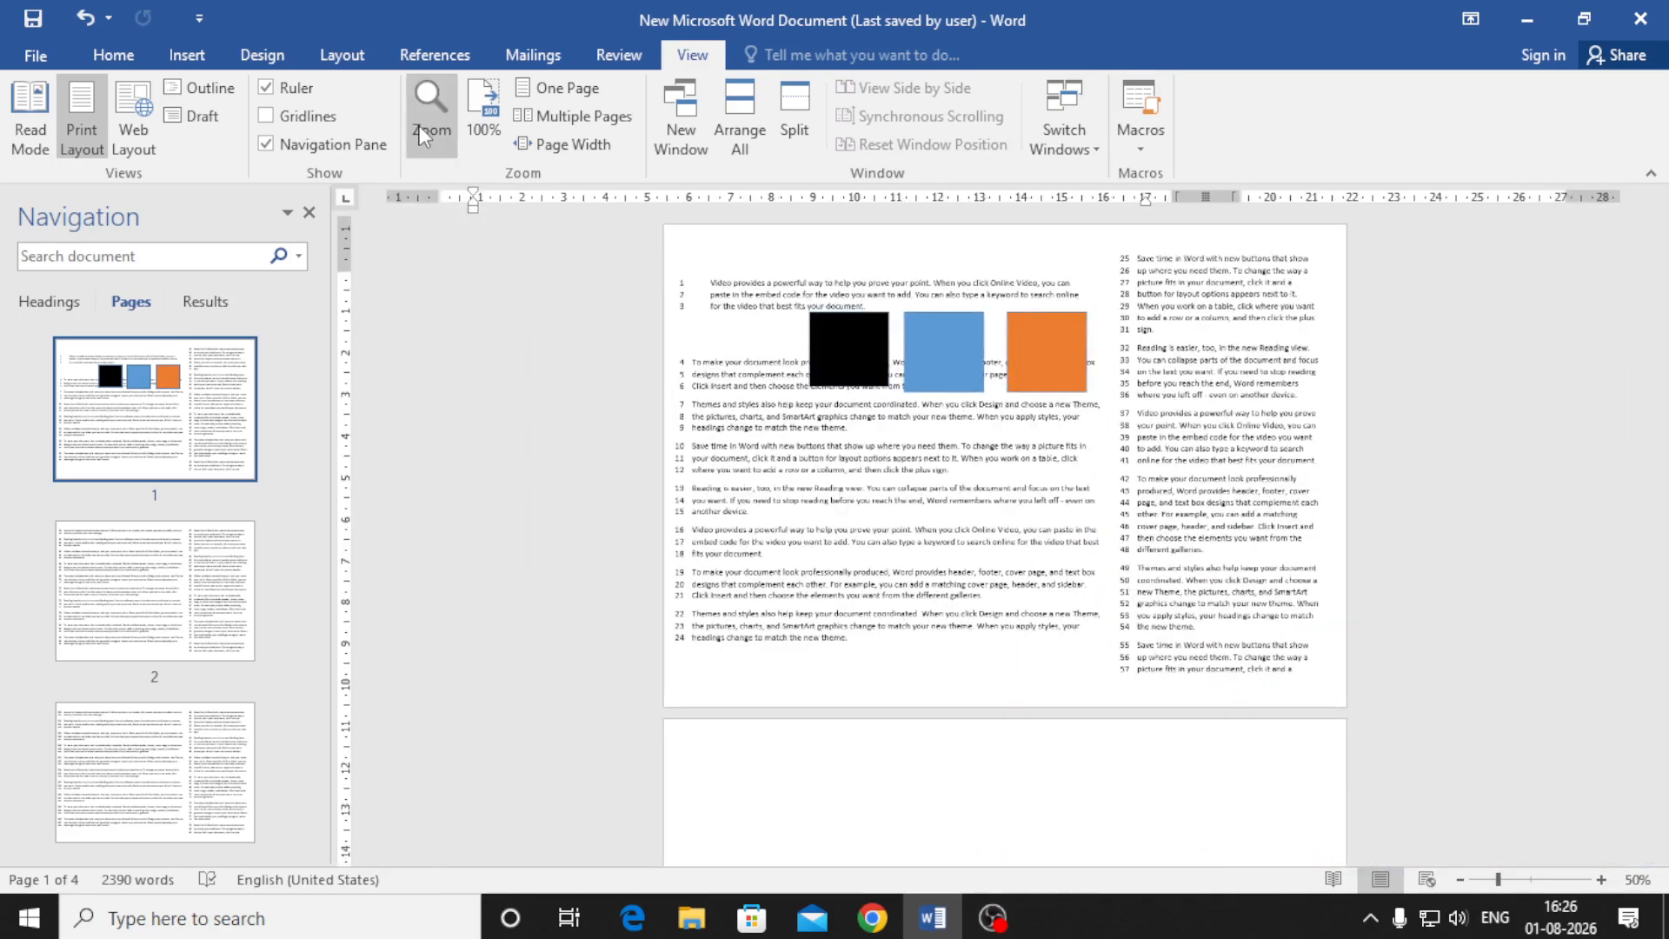
left_click(424, 136)
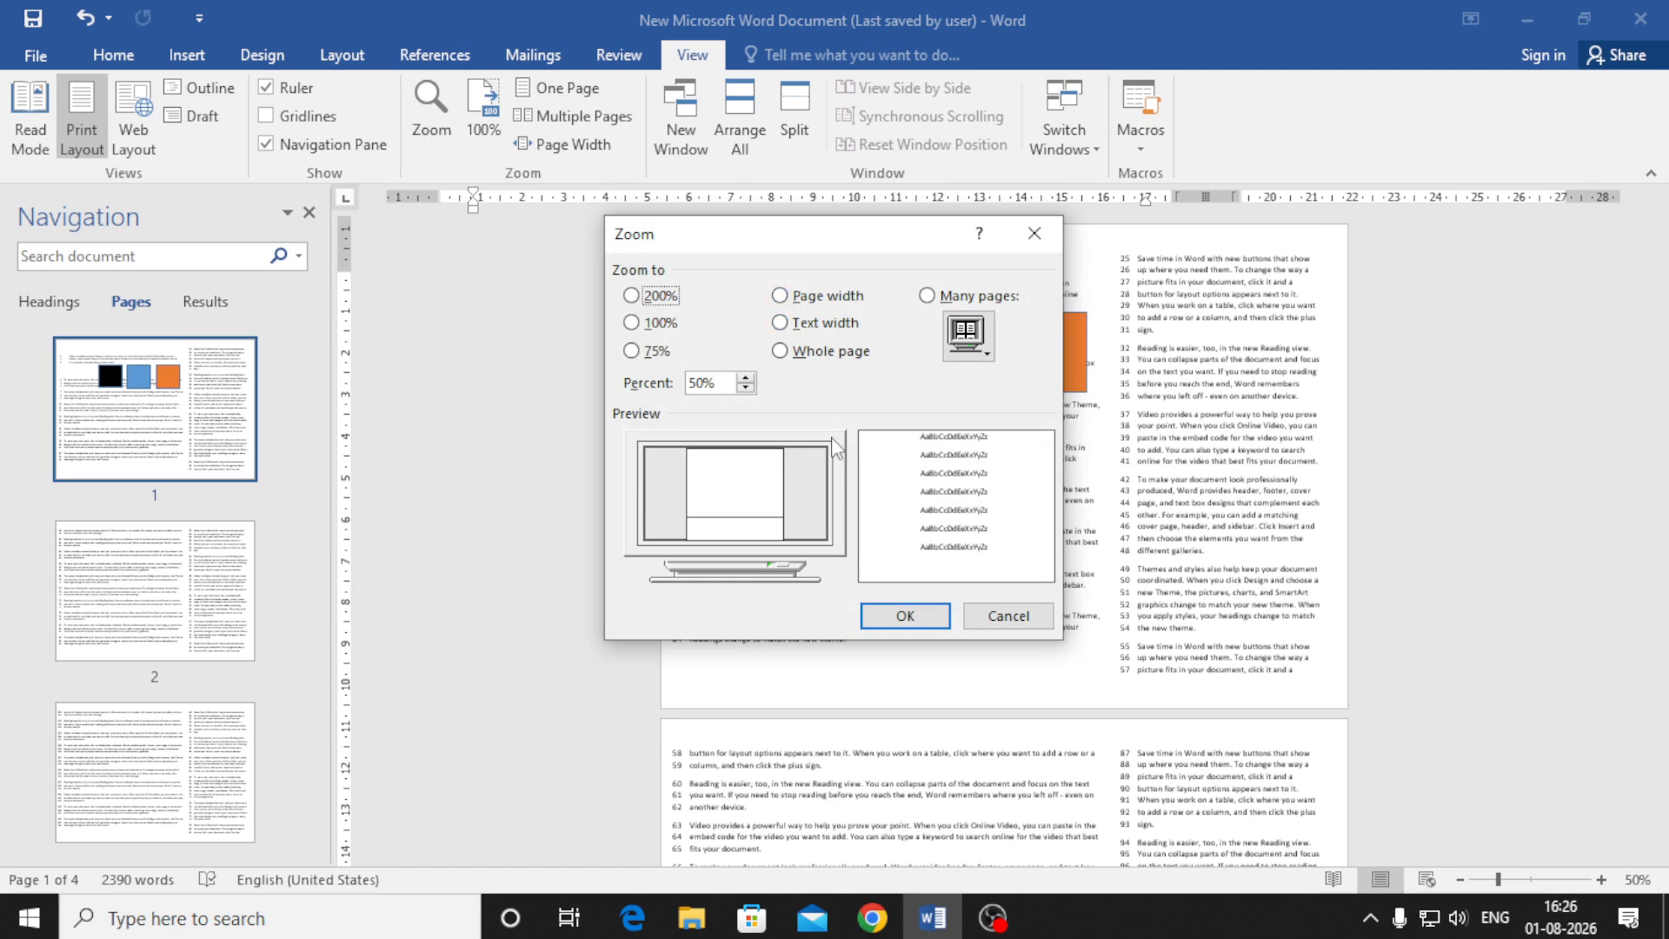
left_click(631, 295)
left_click(902, 616)
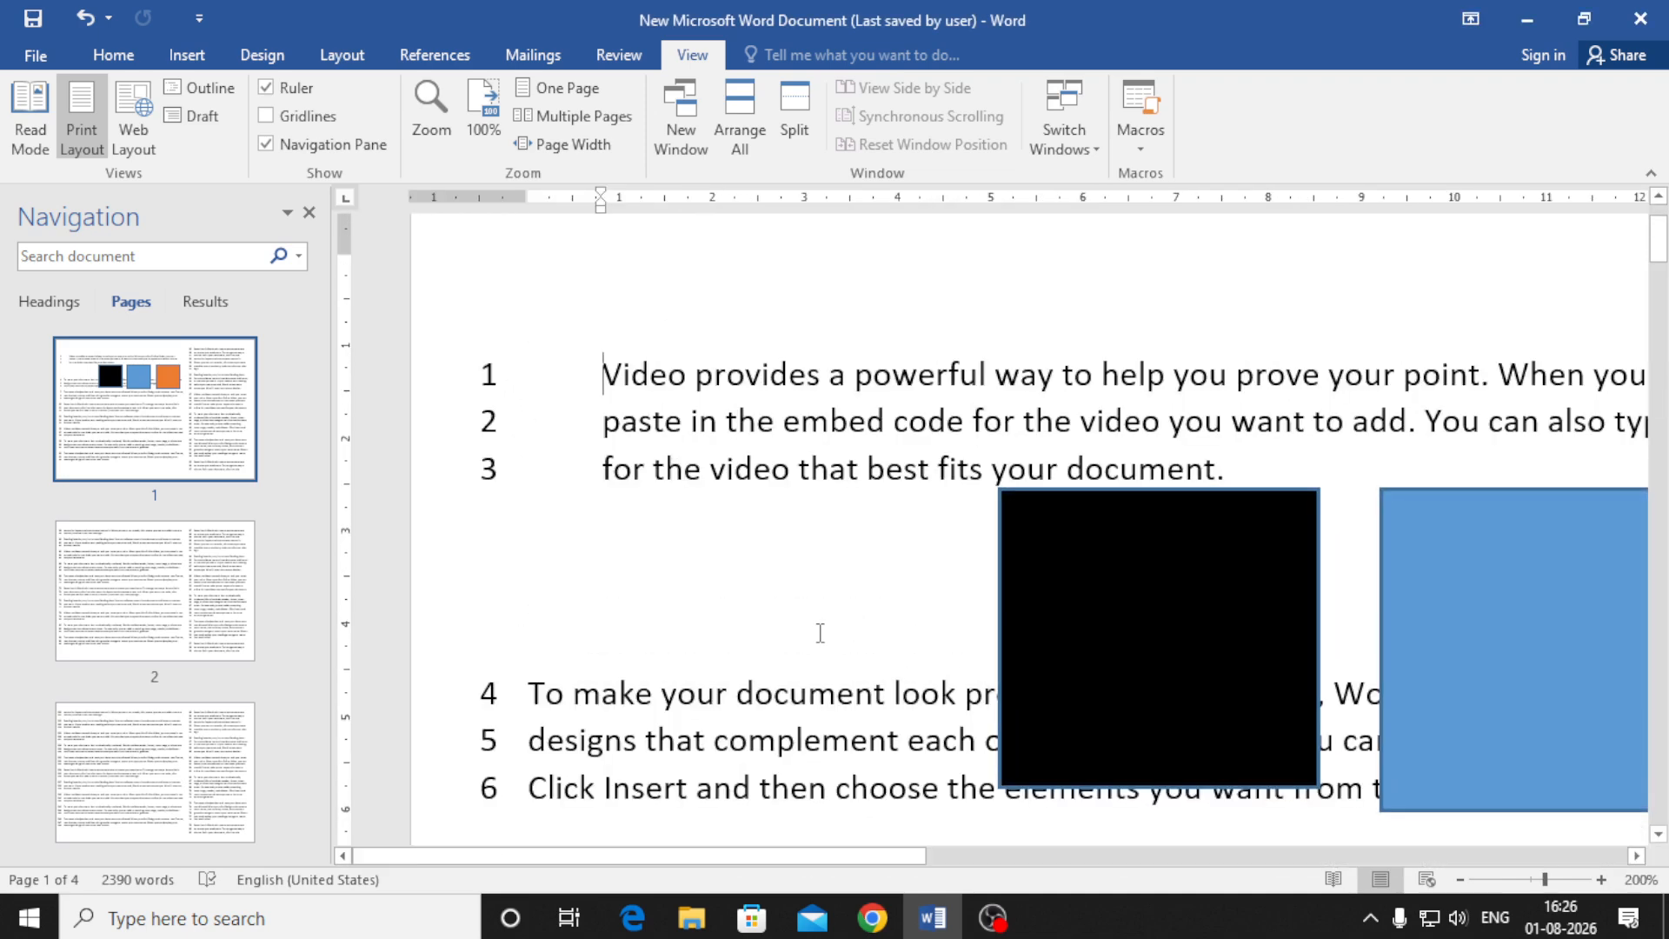
scroll(842, 595, "down", 11)
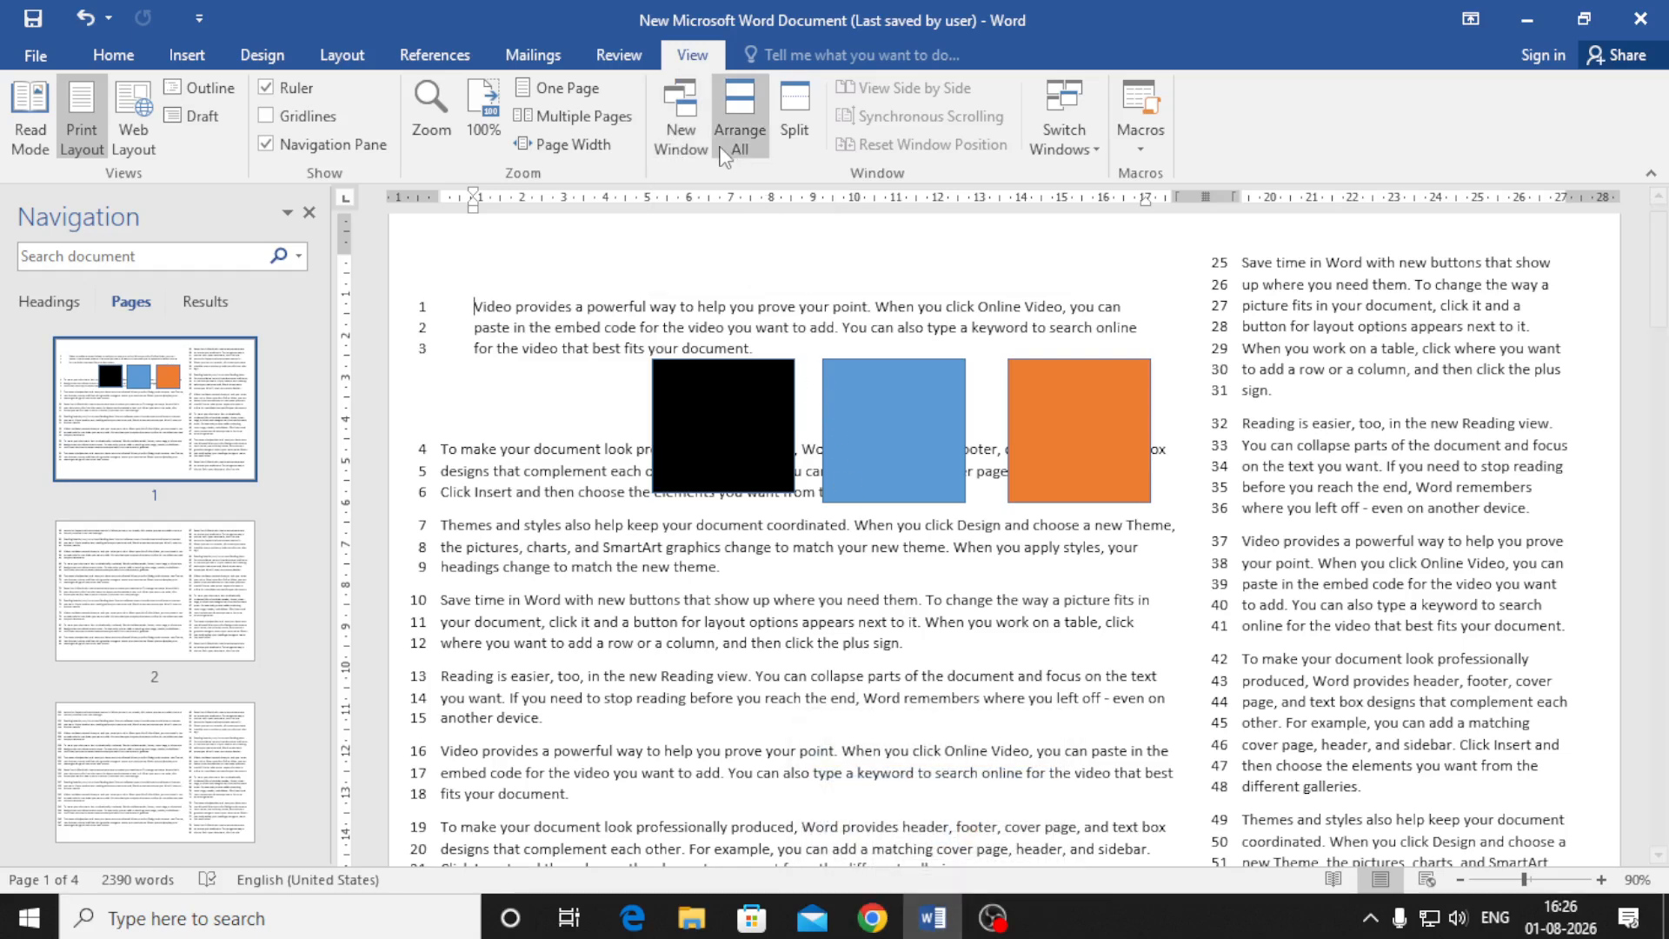
Open a second window of the document and stack both windows top and bottom
left_click(683, 128)
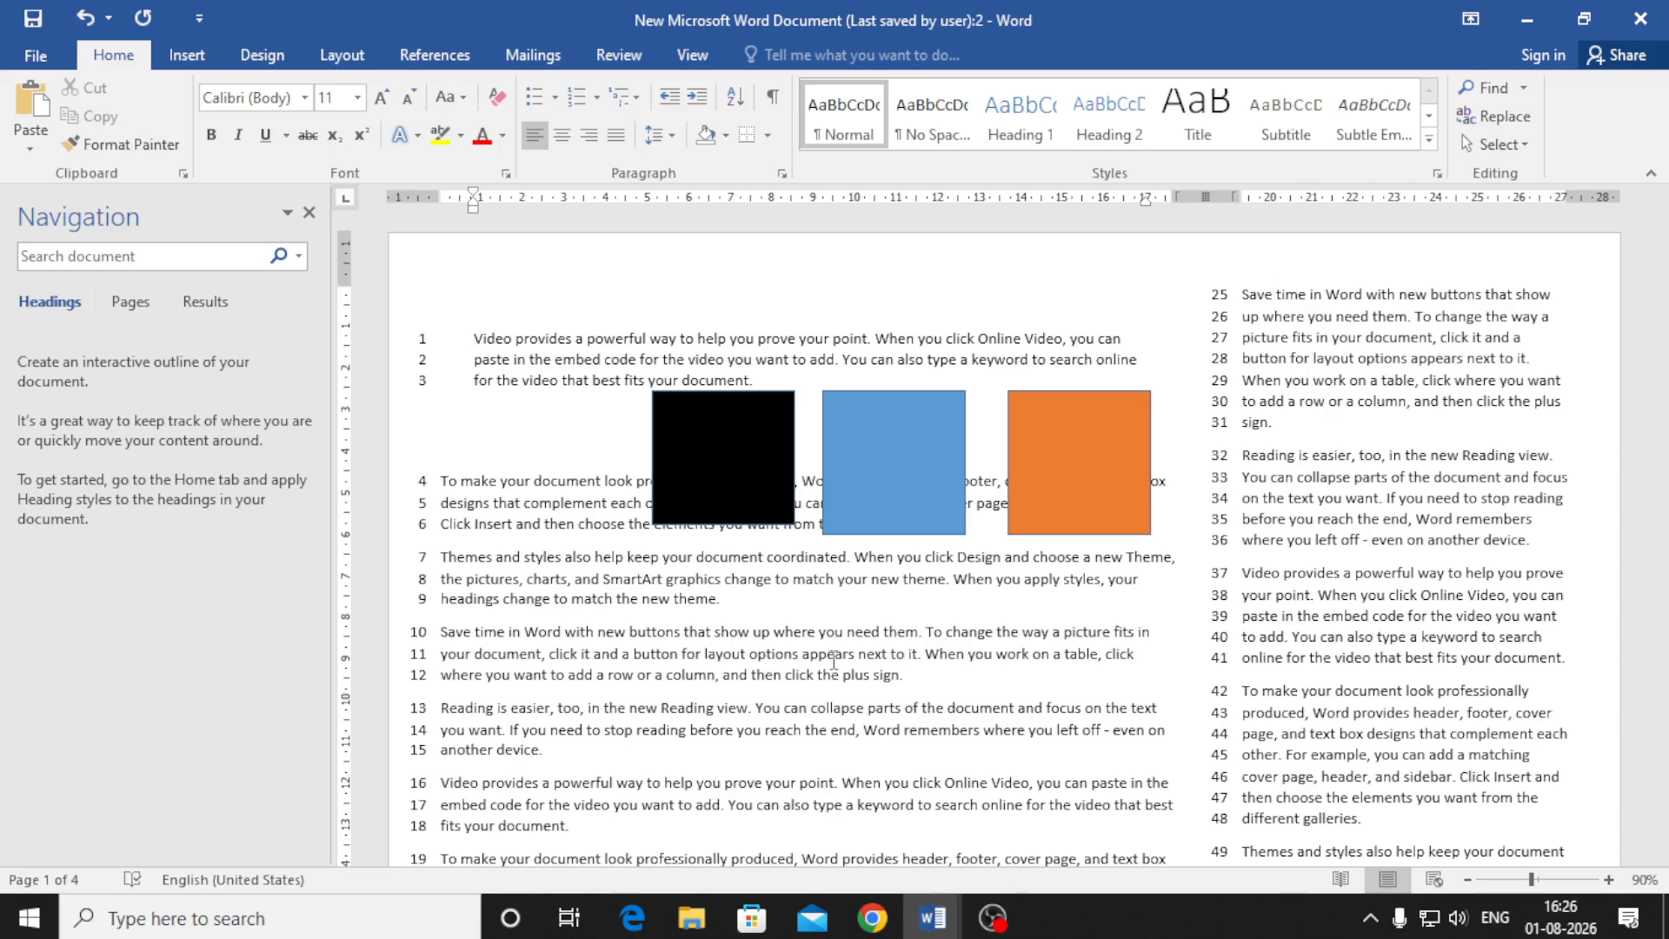
mouse_move(942, 921)
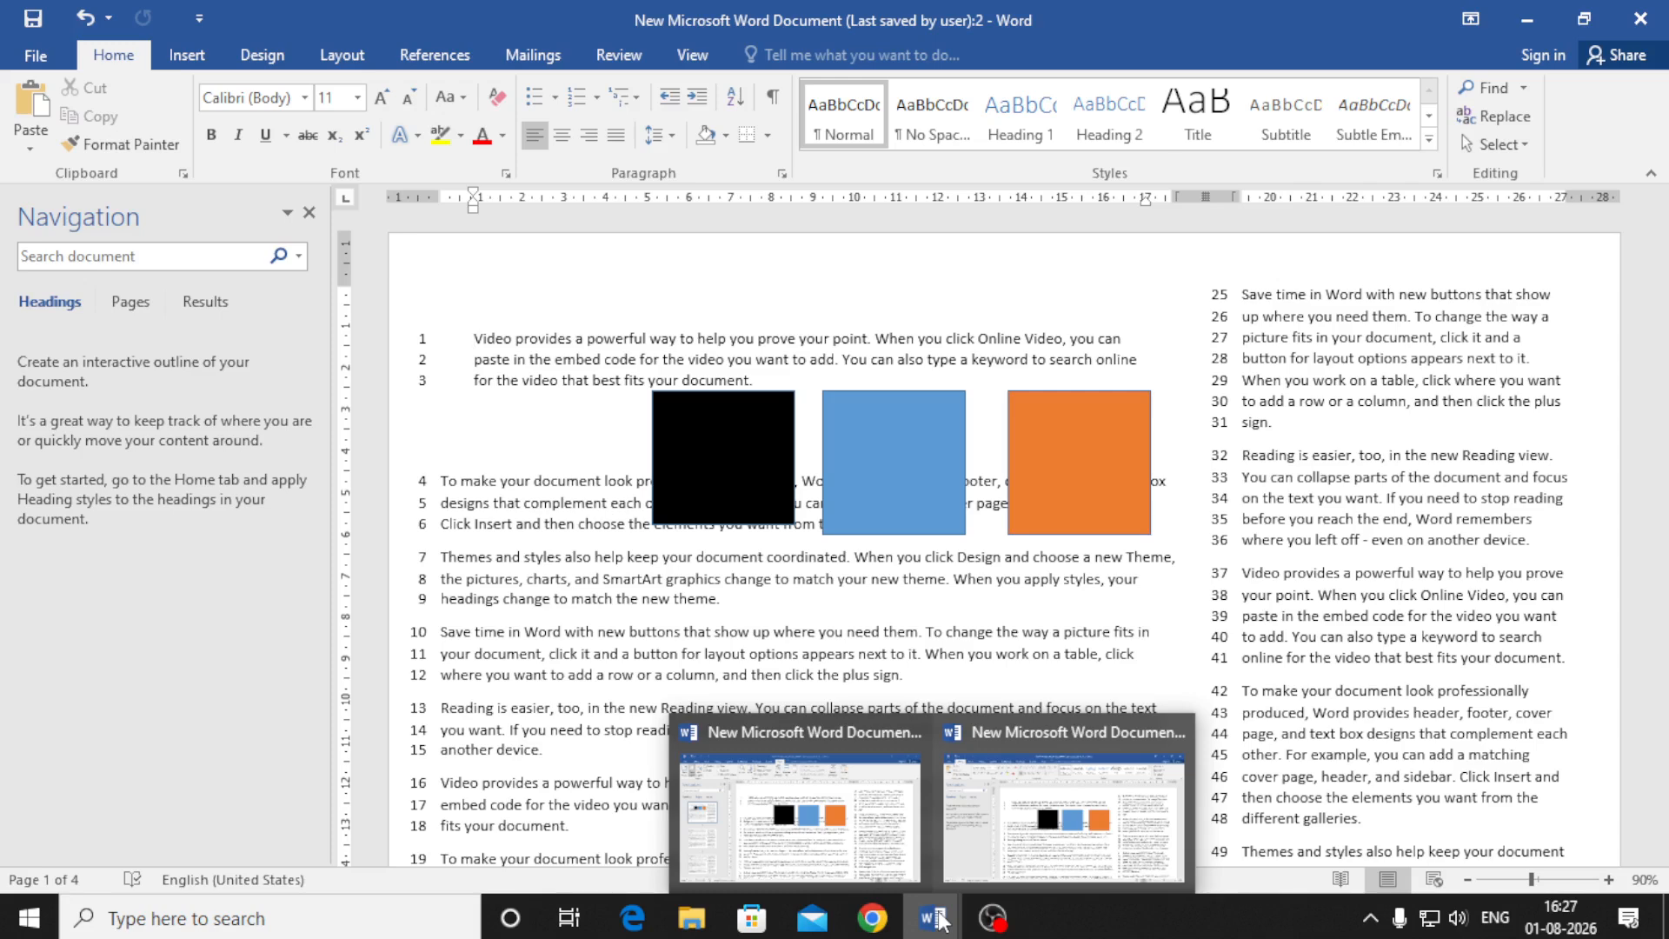
left_click(665, 57)
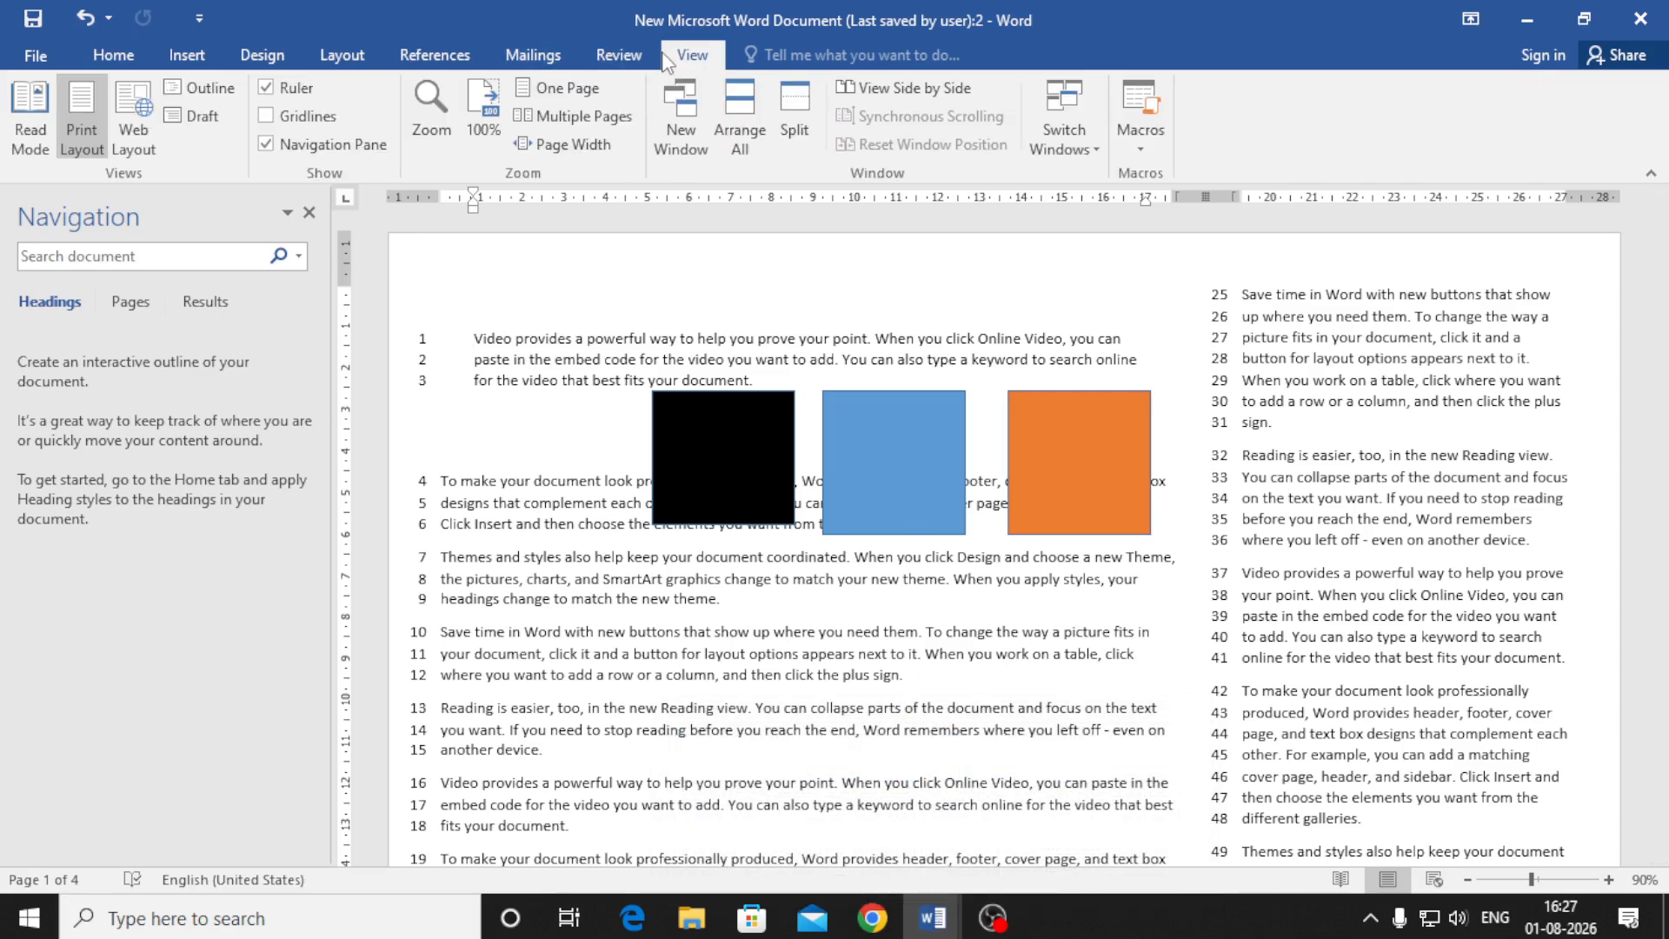
left_click(737, 146)
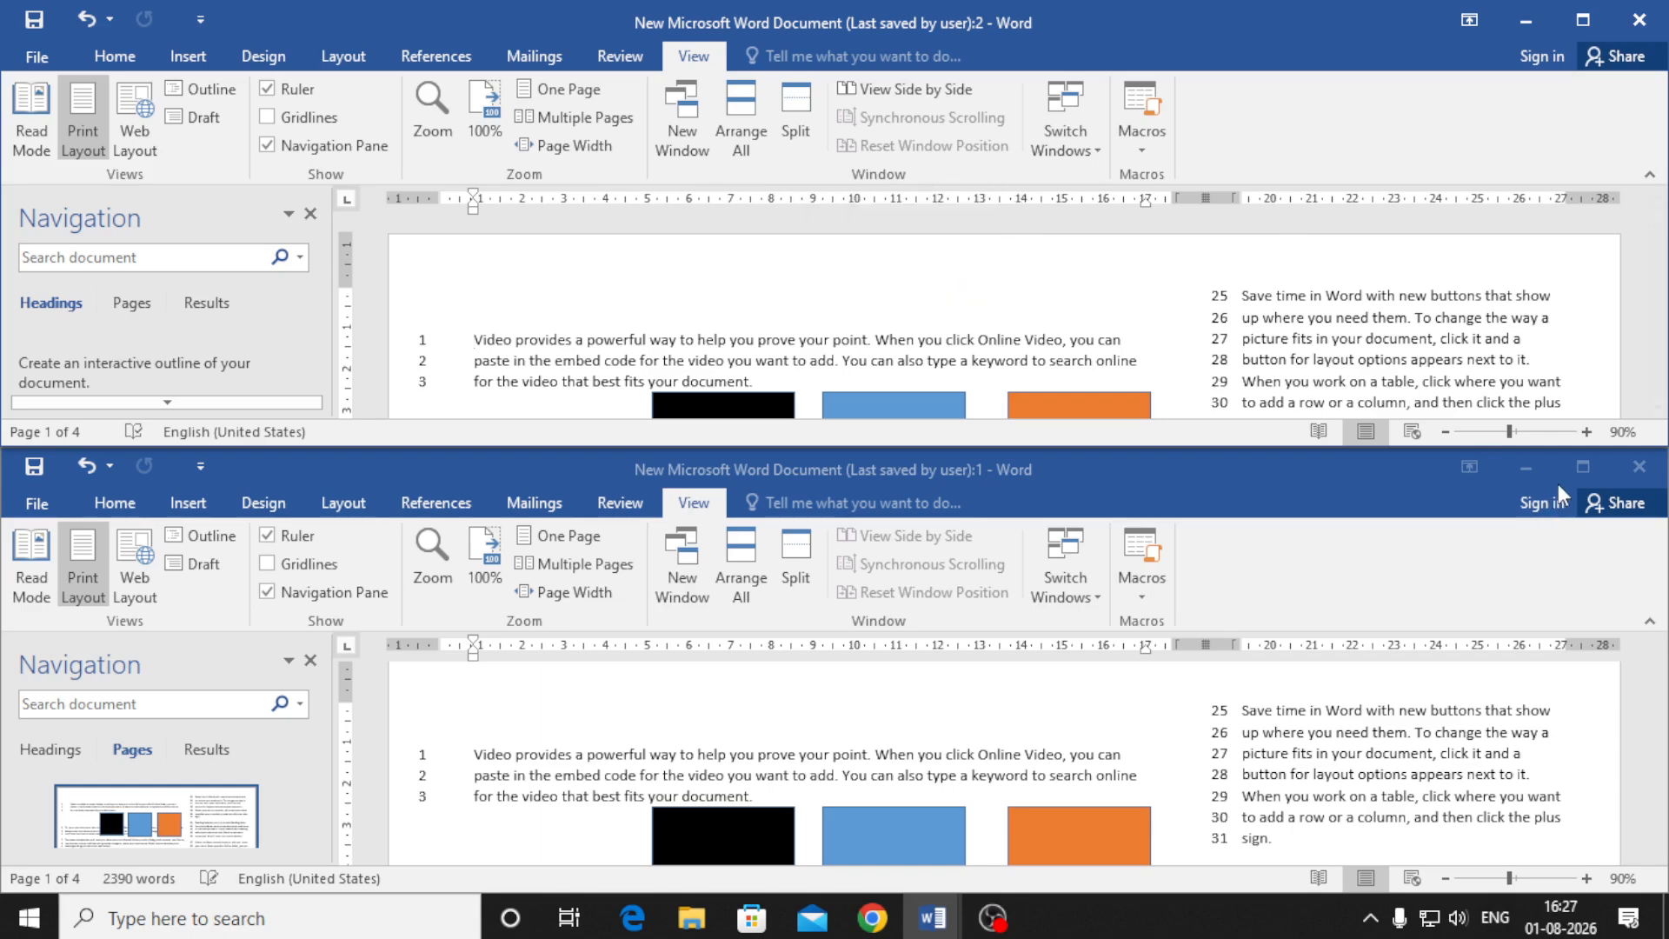
Close the second document window, maximize the remaining one, and split its view into two panes
left_click(1638, 471)
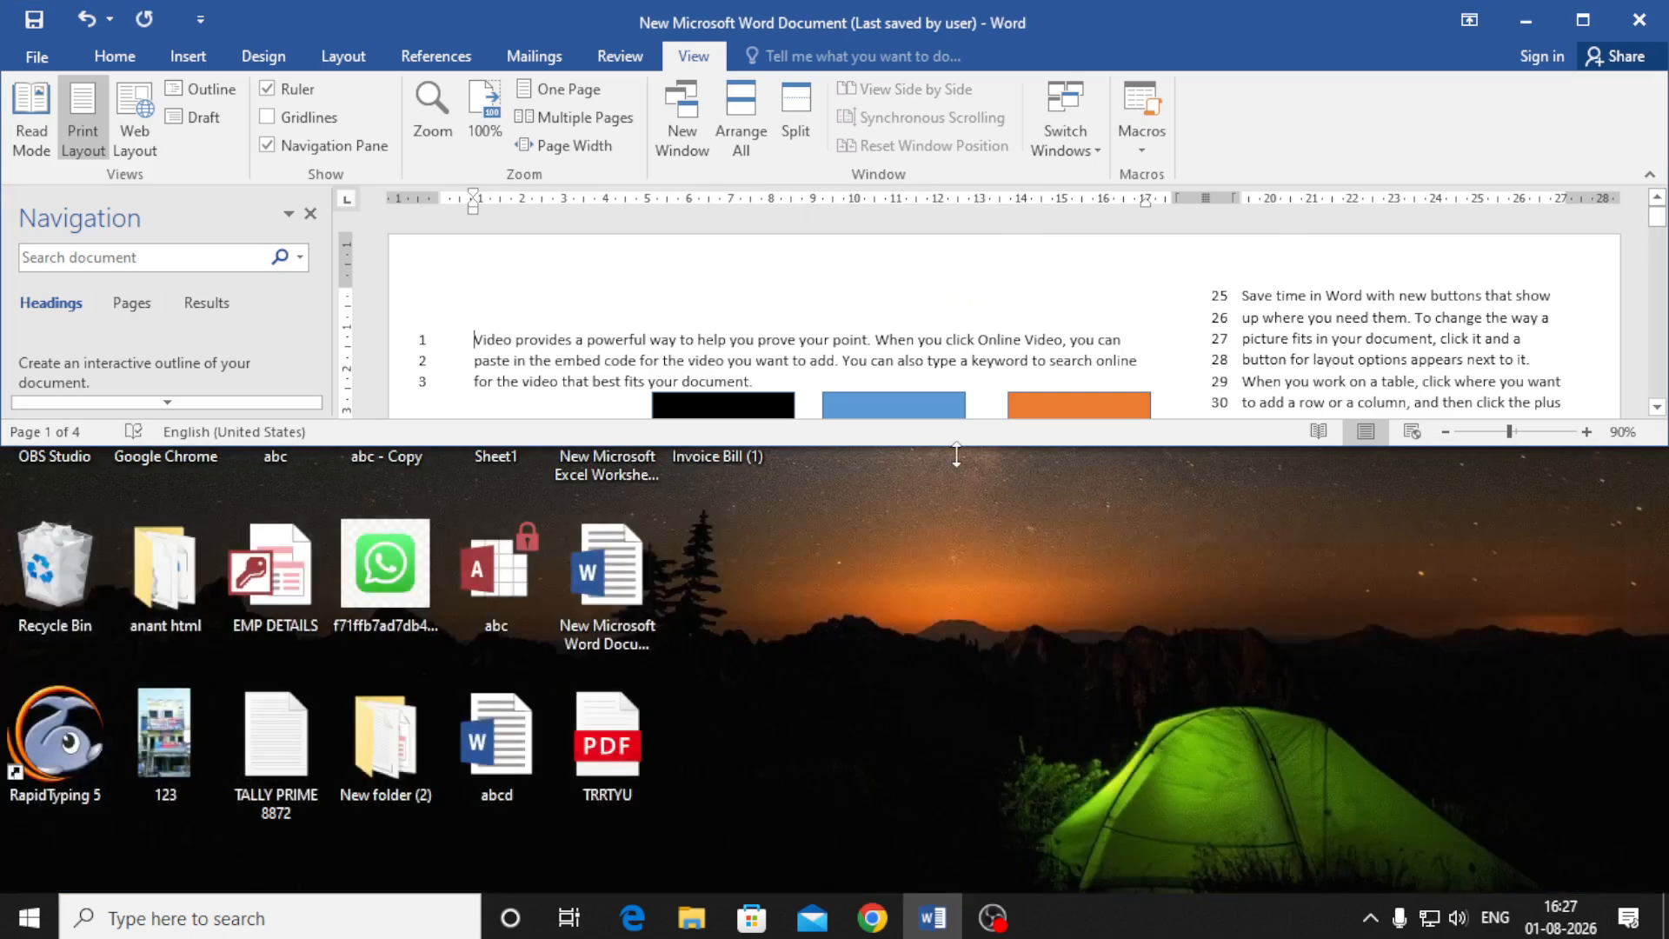
left_click(1583, 20)
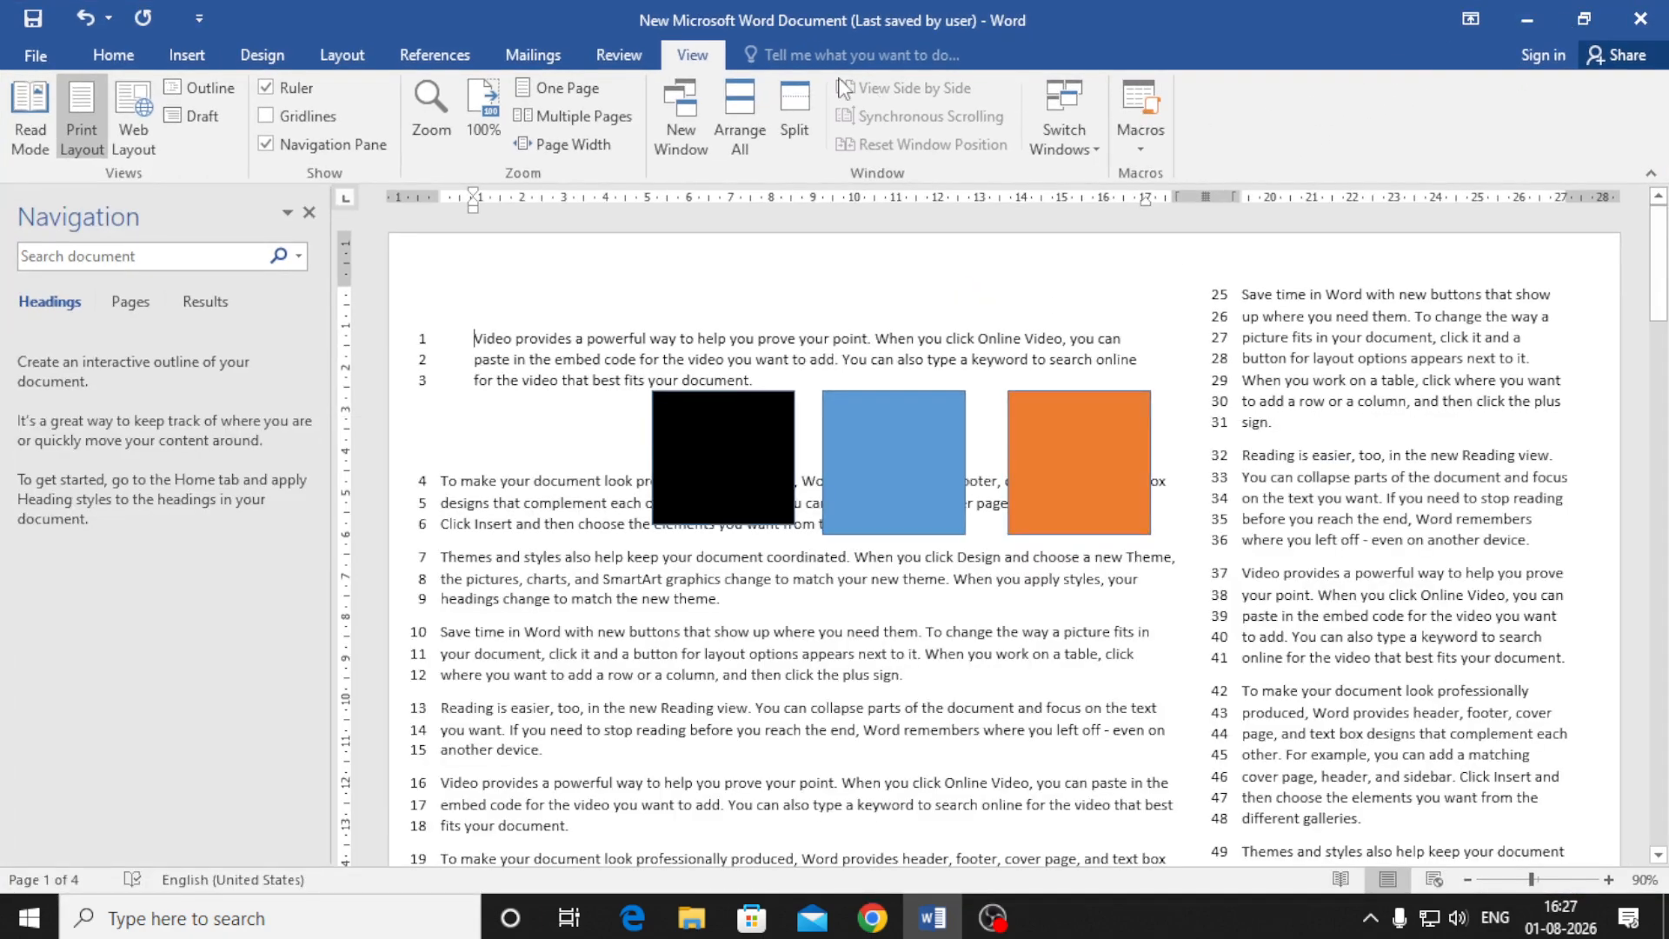
left_click(801, 118)
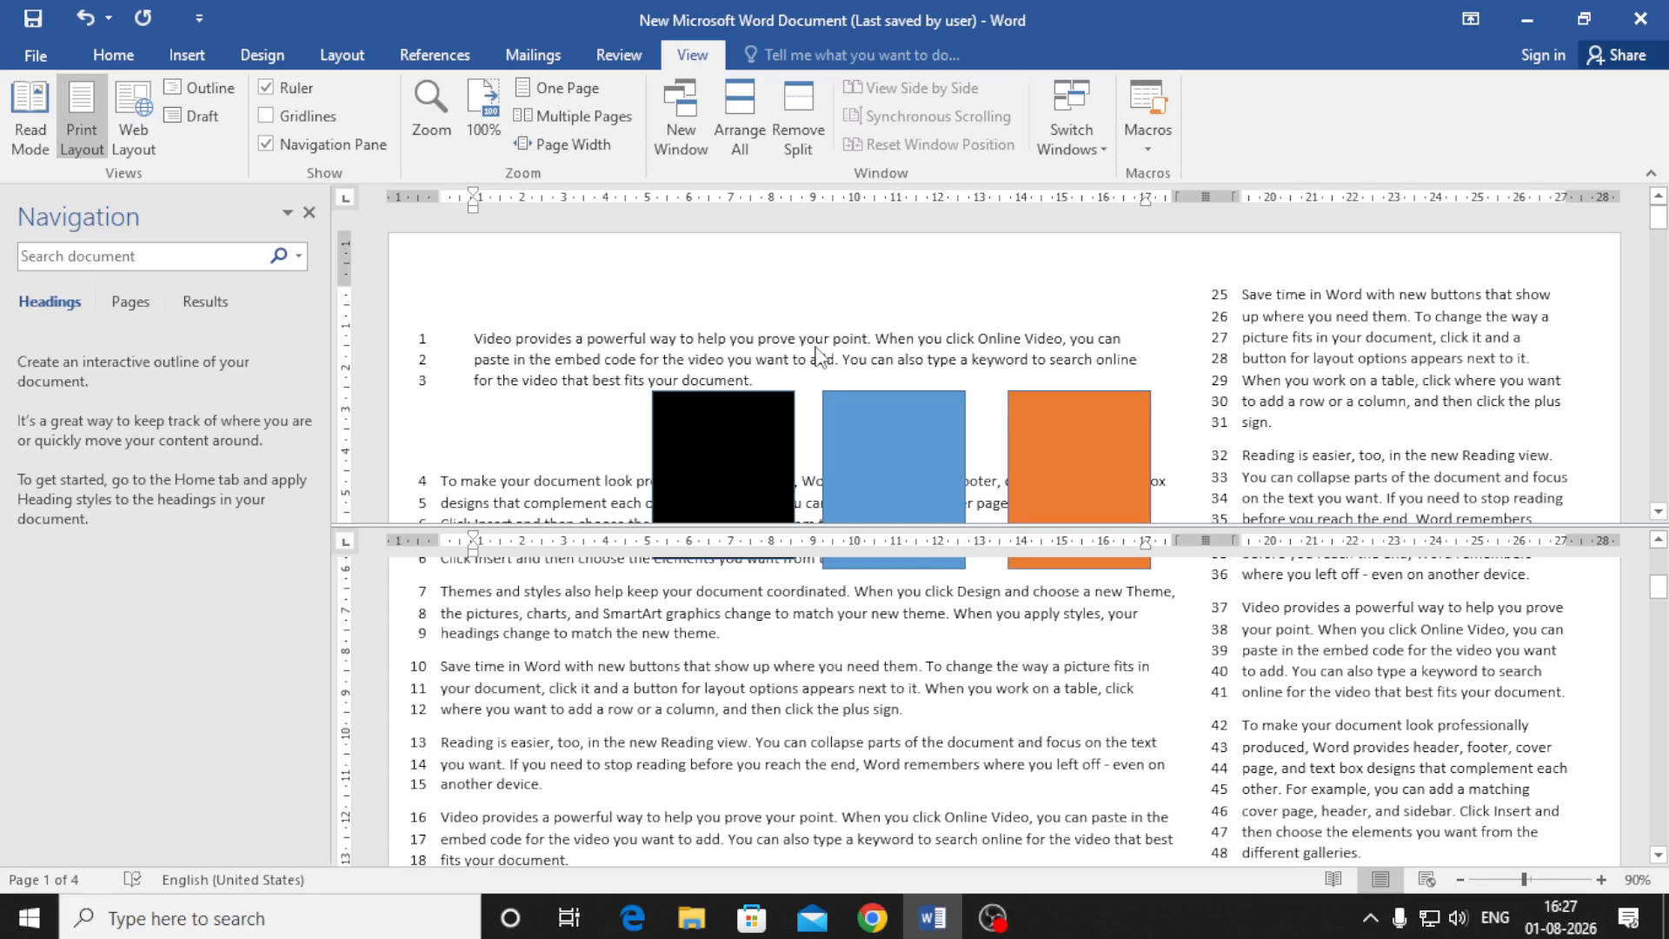
Scroll each split pane independently, then remove the split to return to one pane
scroll(825, 671, "down", 15)
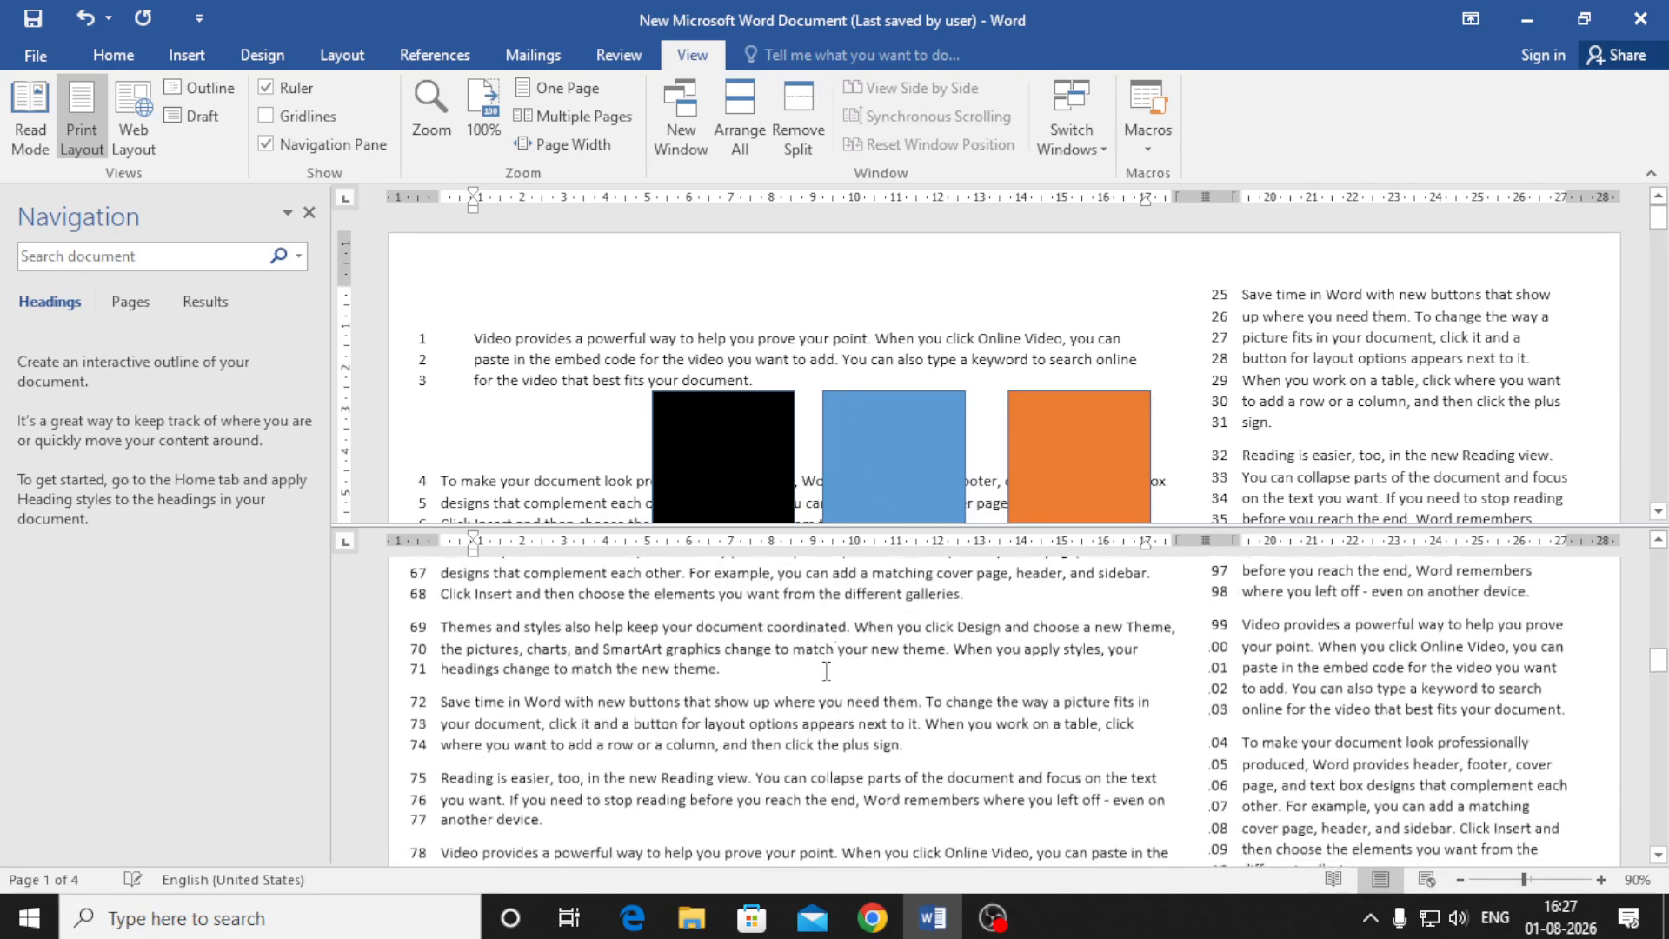
scroll(890, 380, "down", 15)
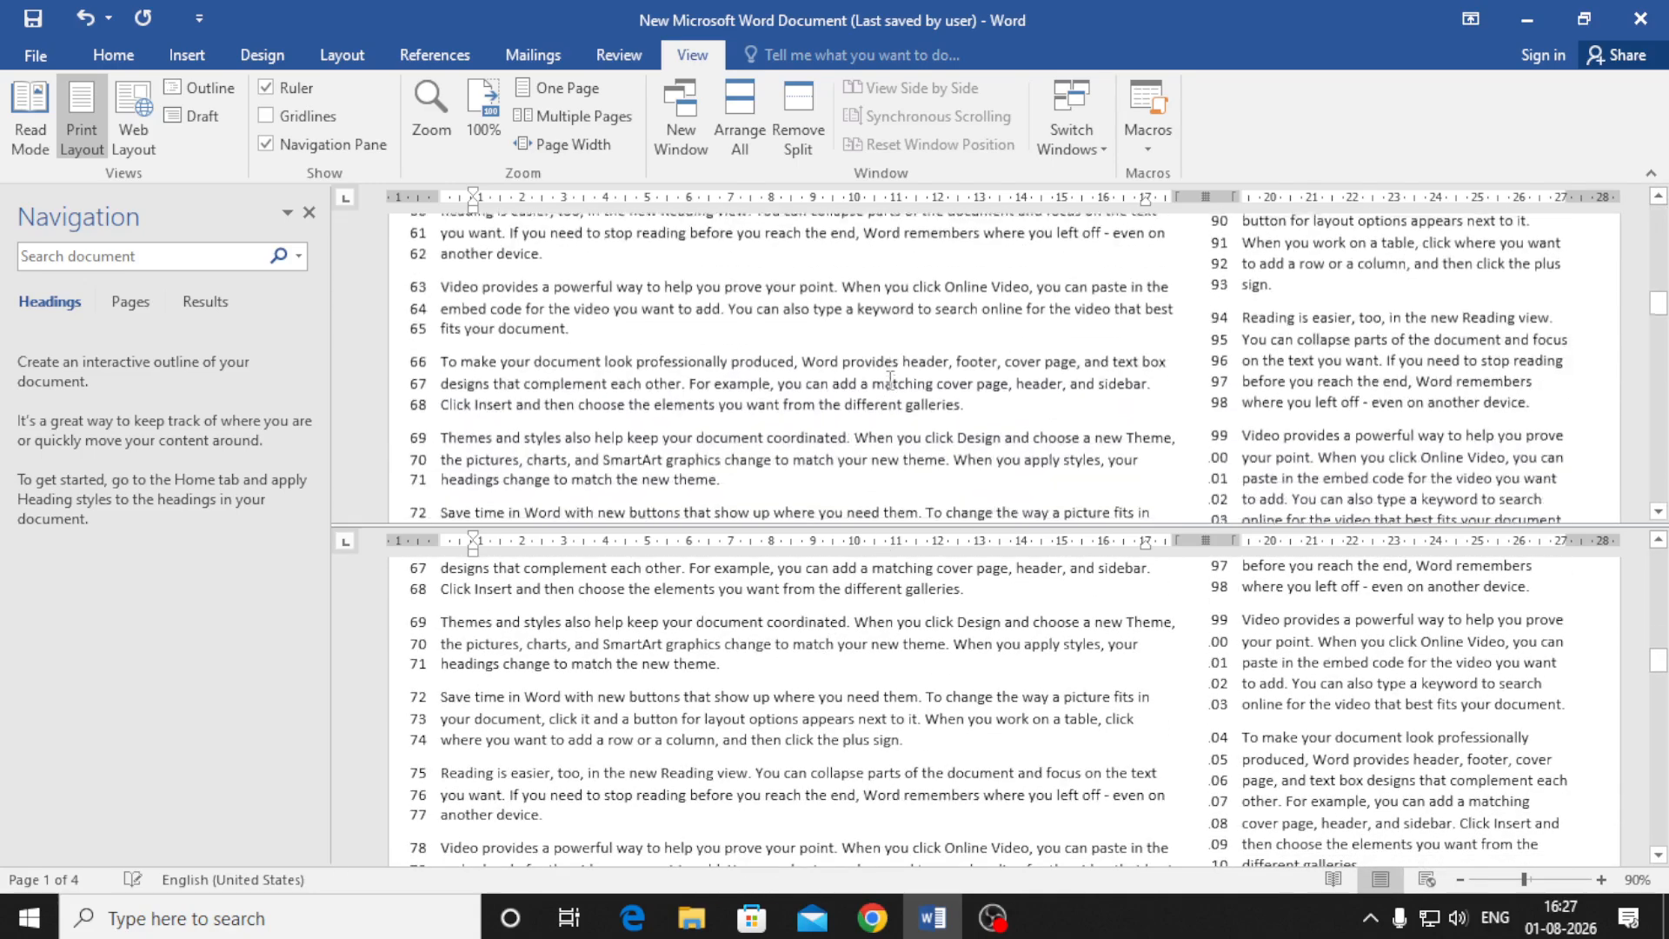
scroll(890, 380, "up", 2)
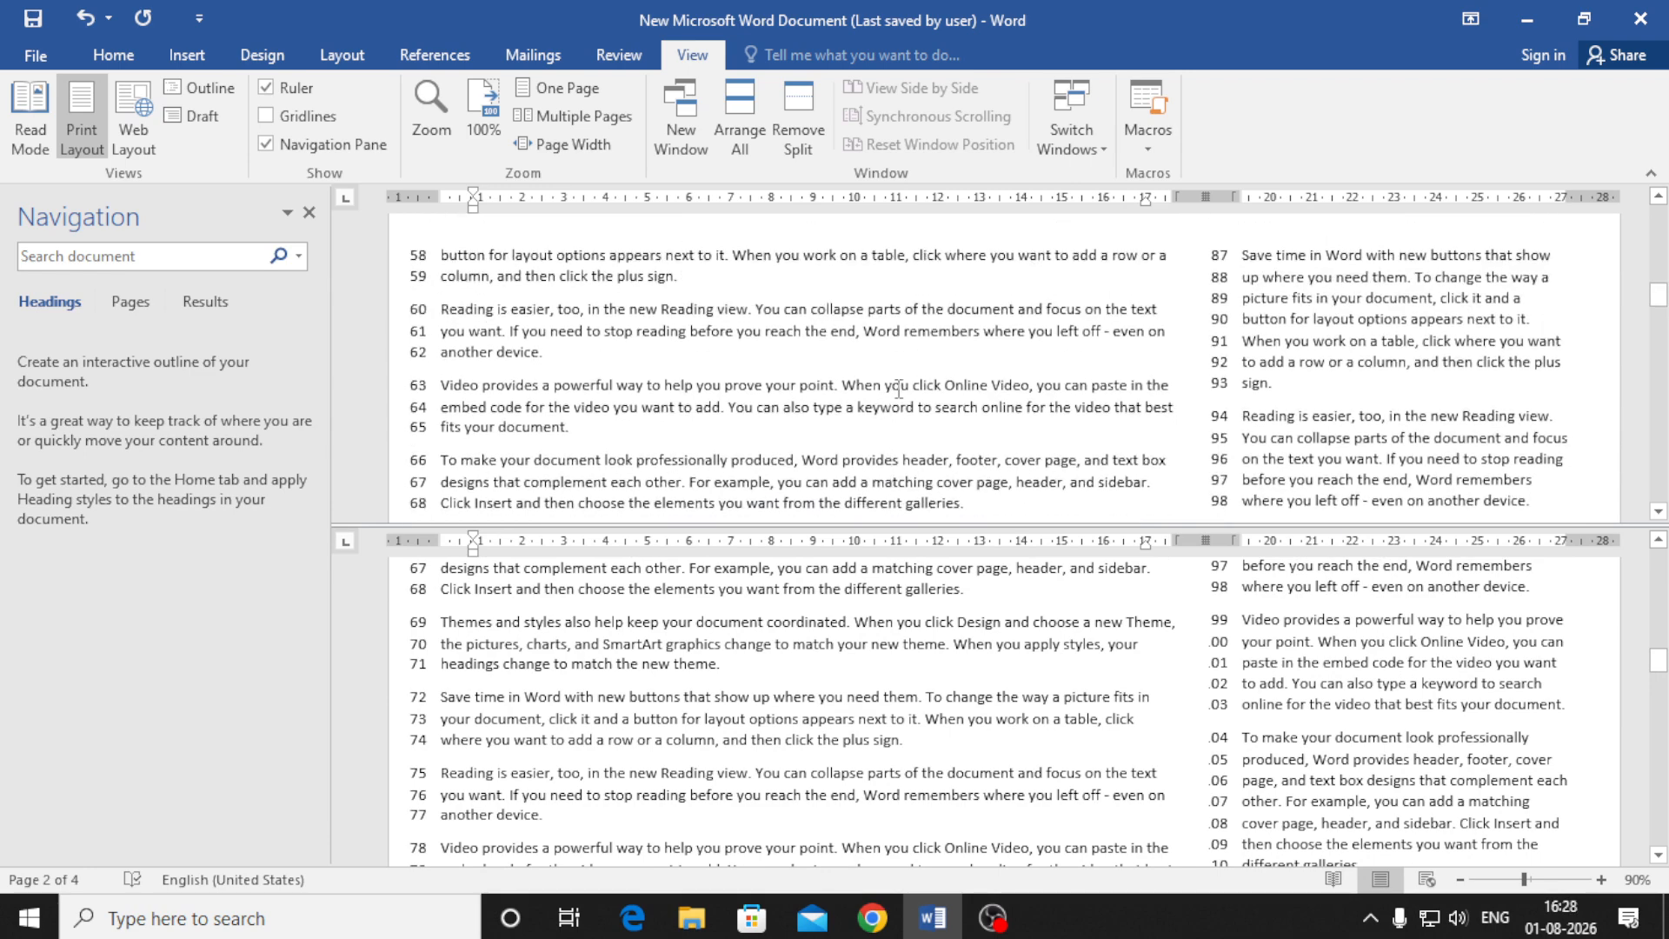
scroll(889, 380, "up", 15)
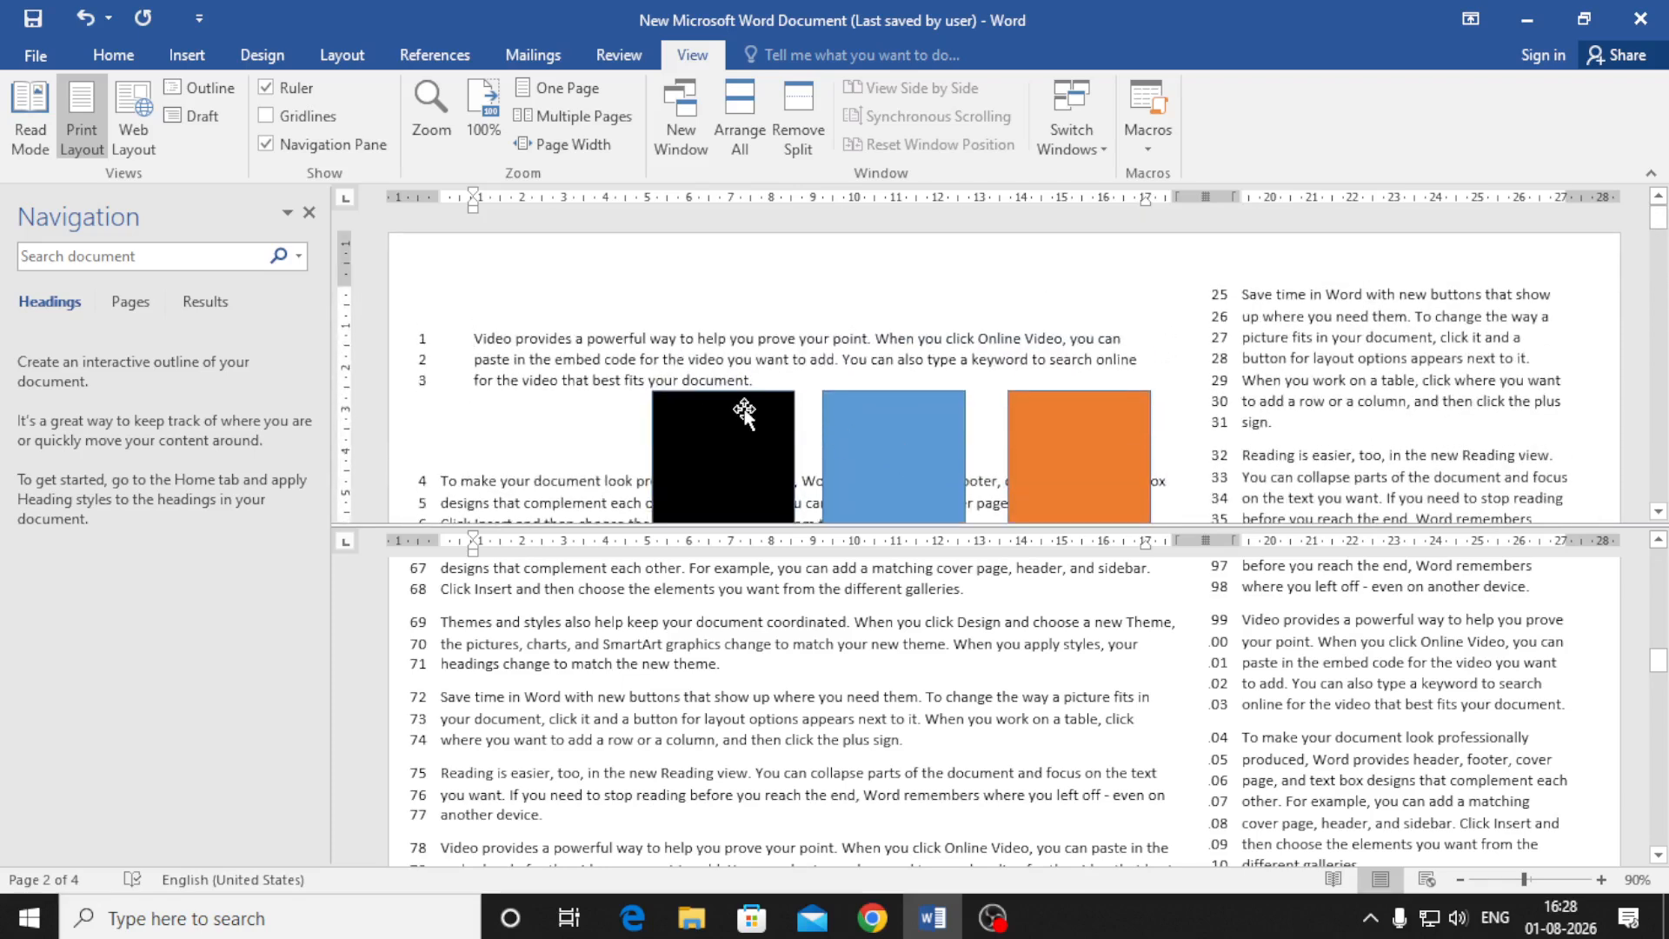
scroll(1126, 460, "down", 3)
scroll(1126, 460, "down", 2)
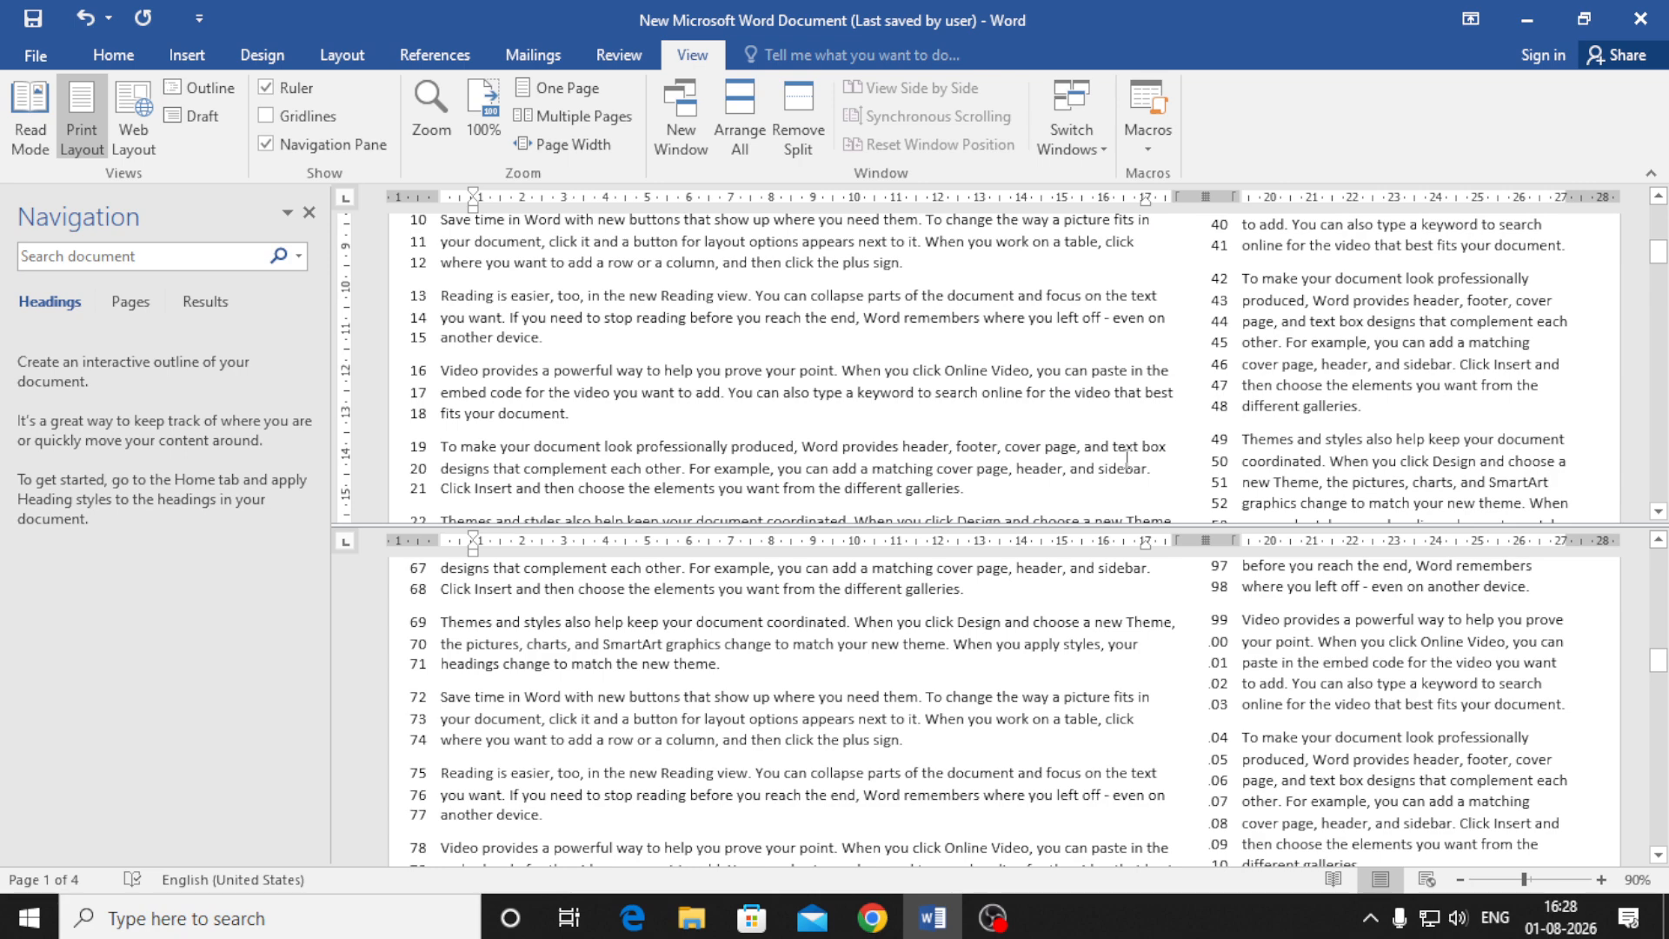
scroll(1127, 460, "up", 5)
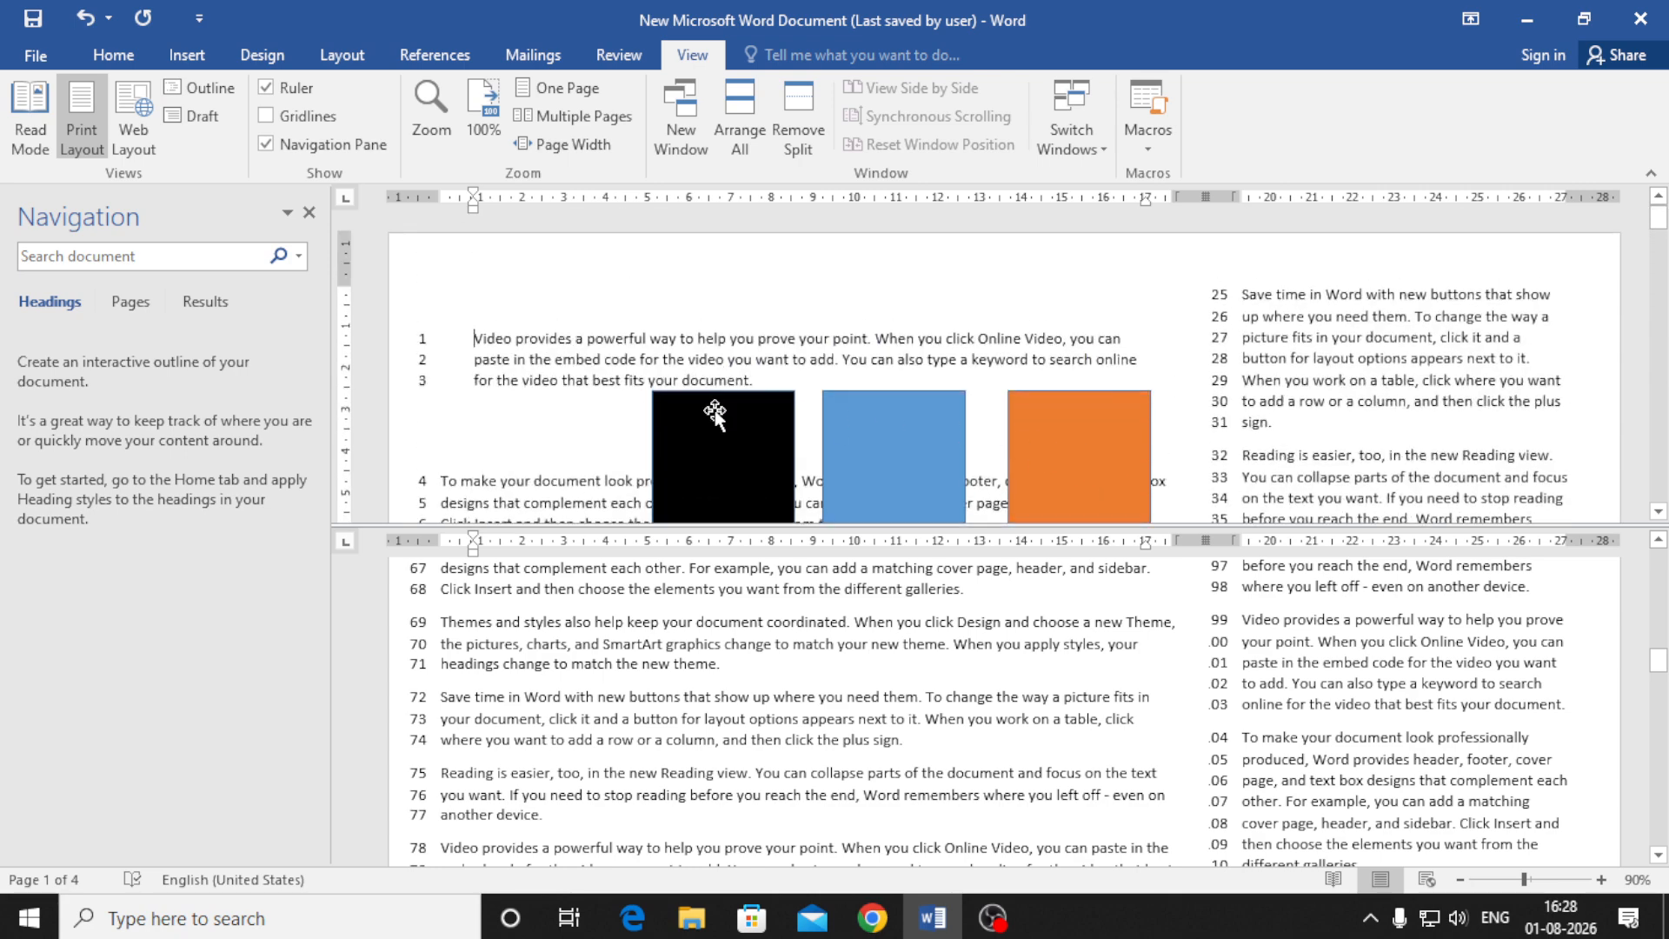
scroll(799, 659, "down", 10)
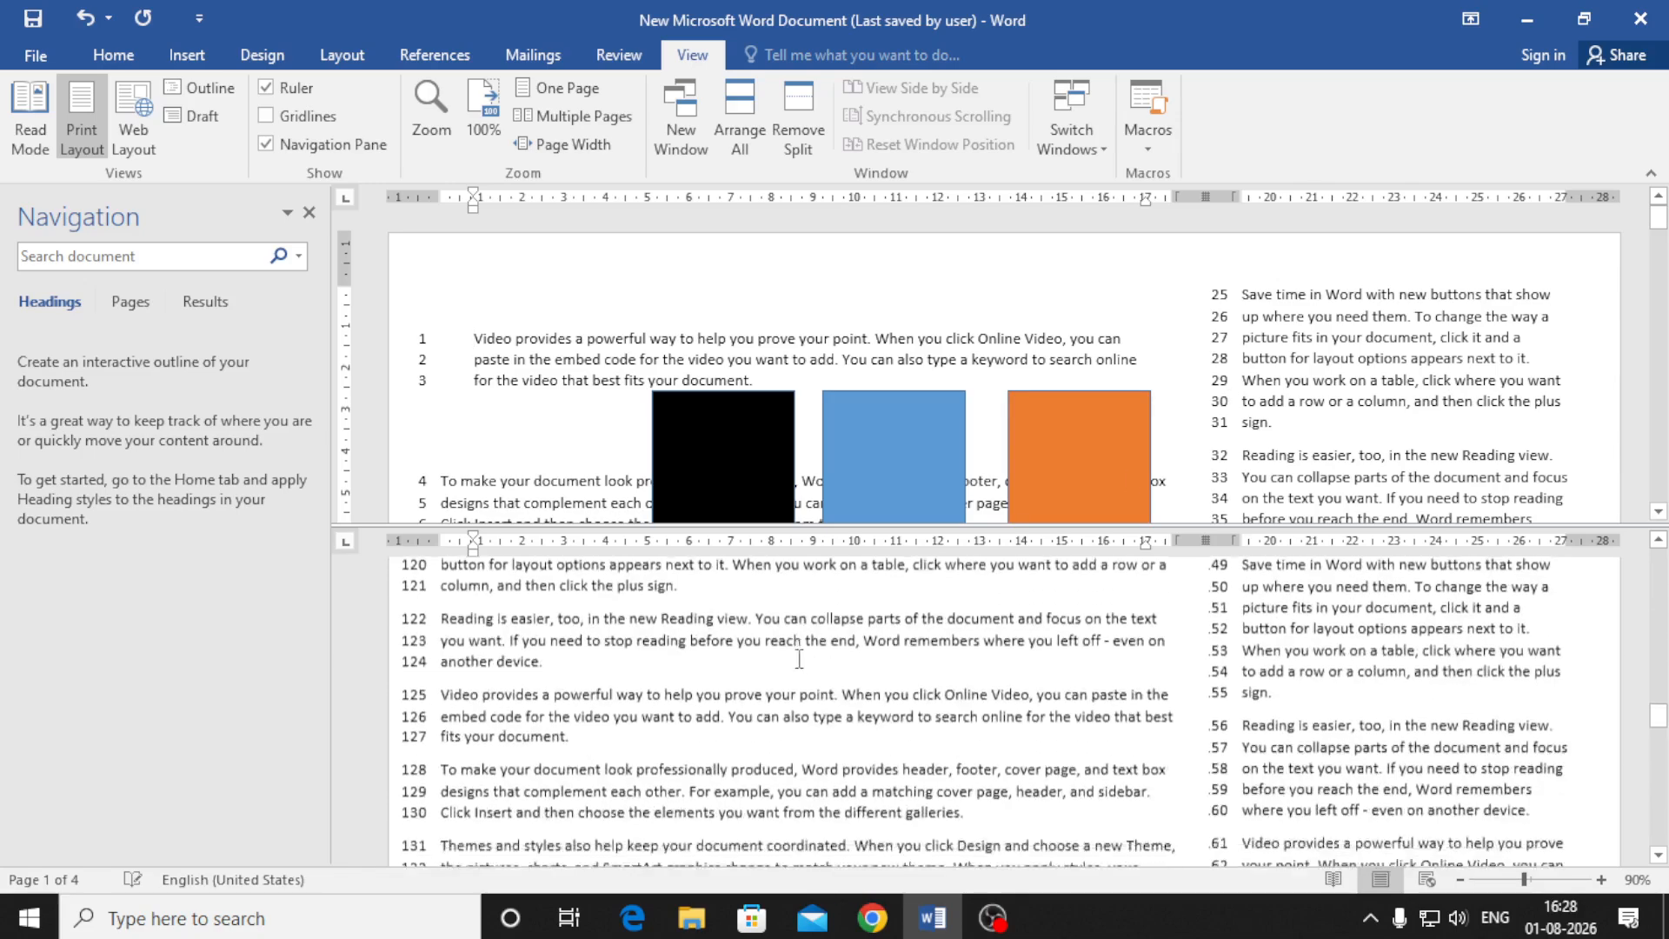
scroll(799, 659, "down", 15)
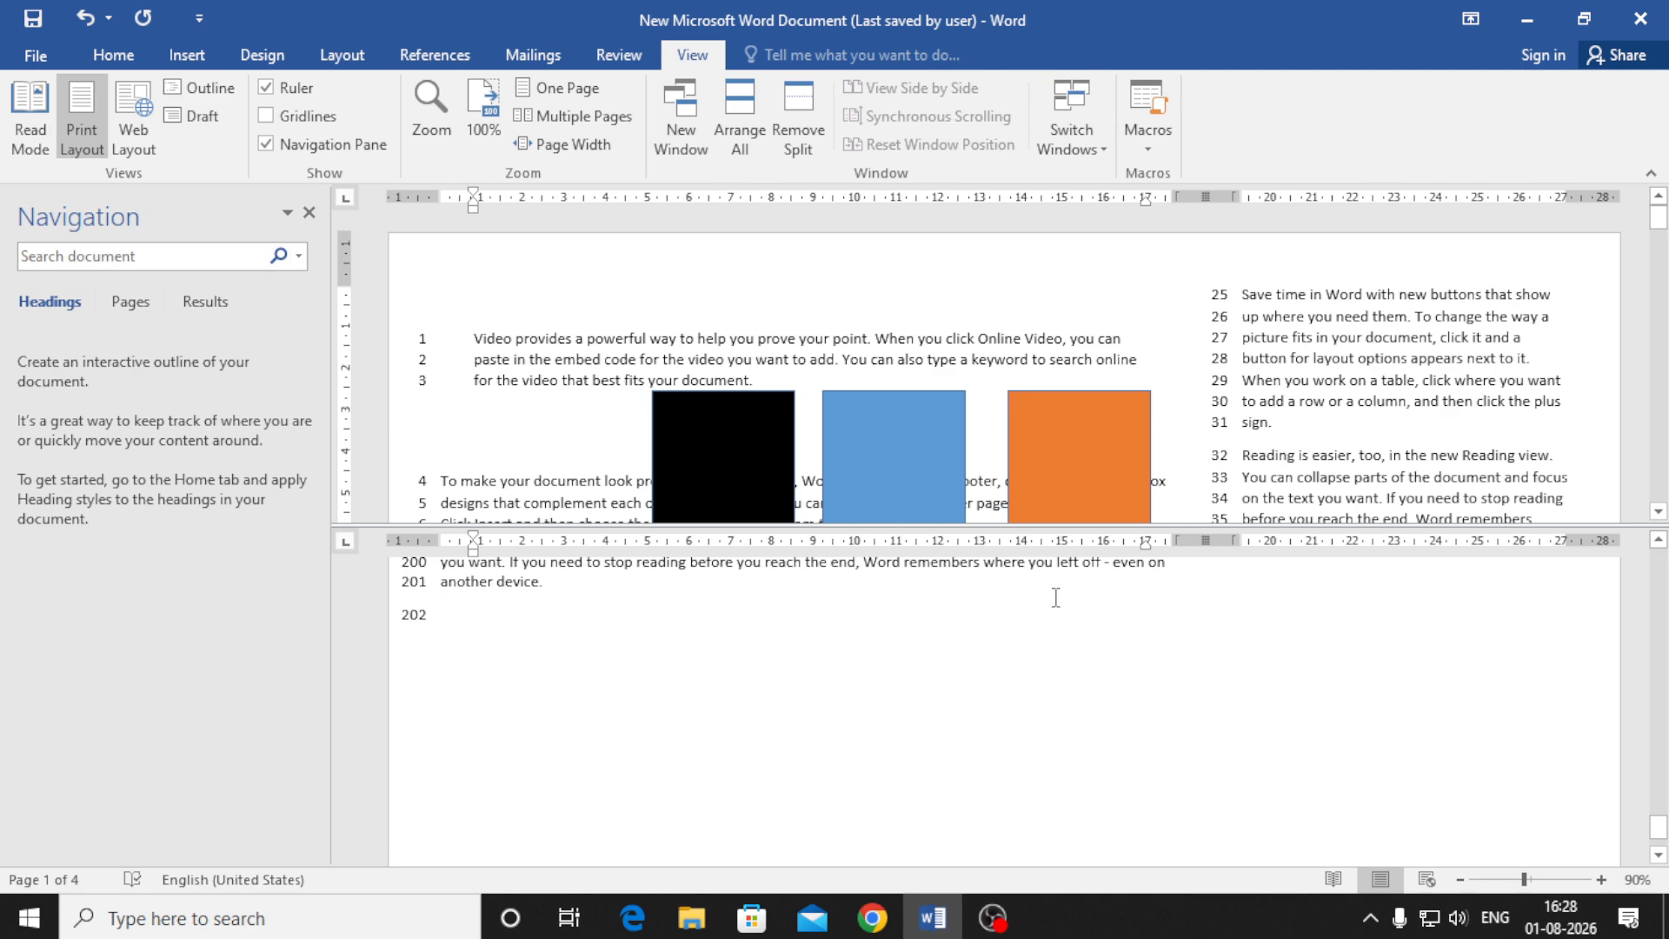
left_click(786, 101)
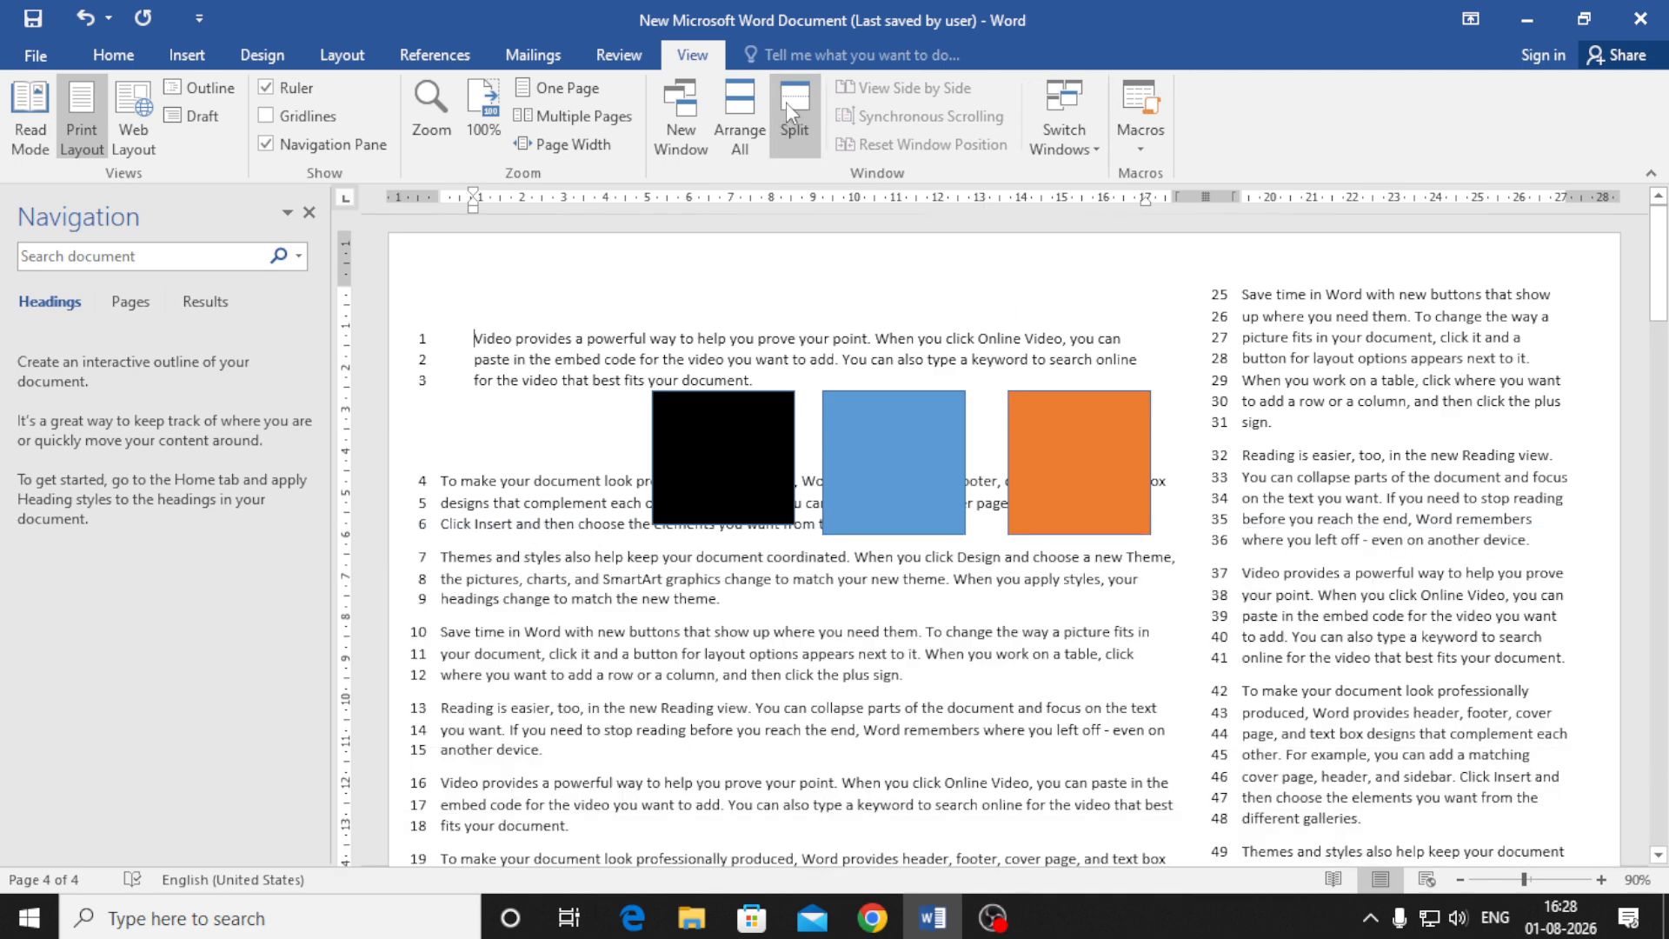
Open a new window of the document, then switch back to the document's window 1
left_click(1076, 144)
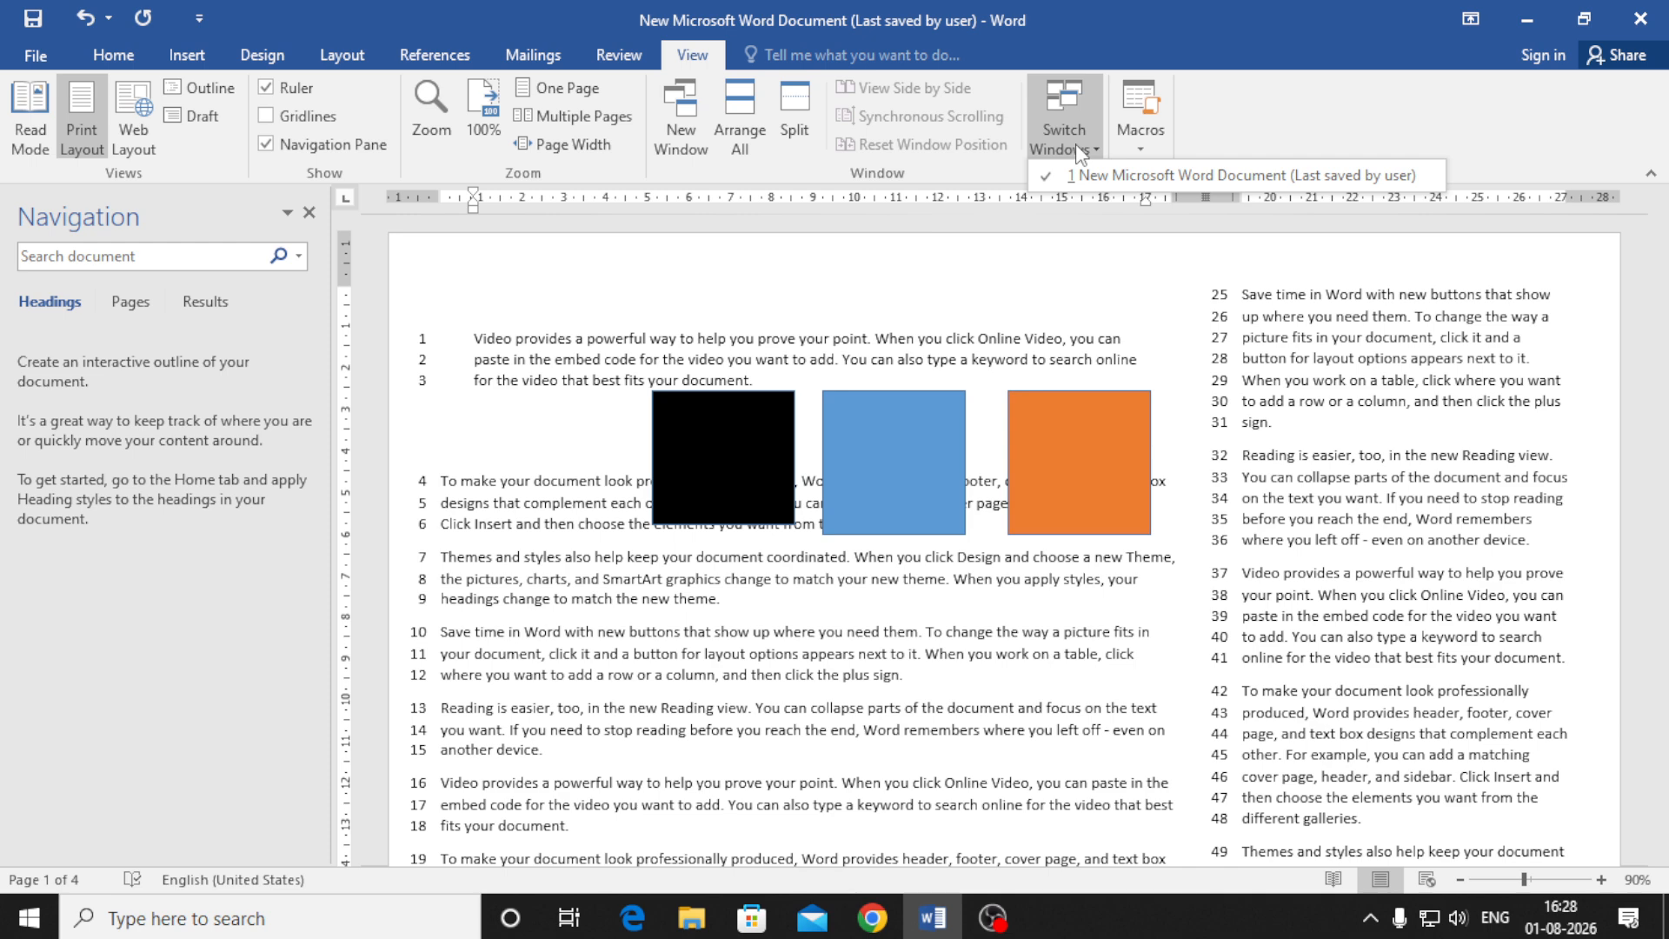
left_click(681, 131)
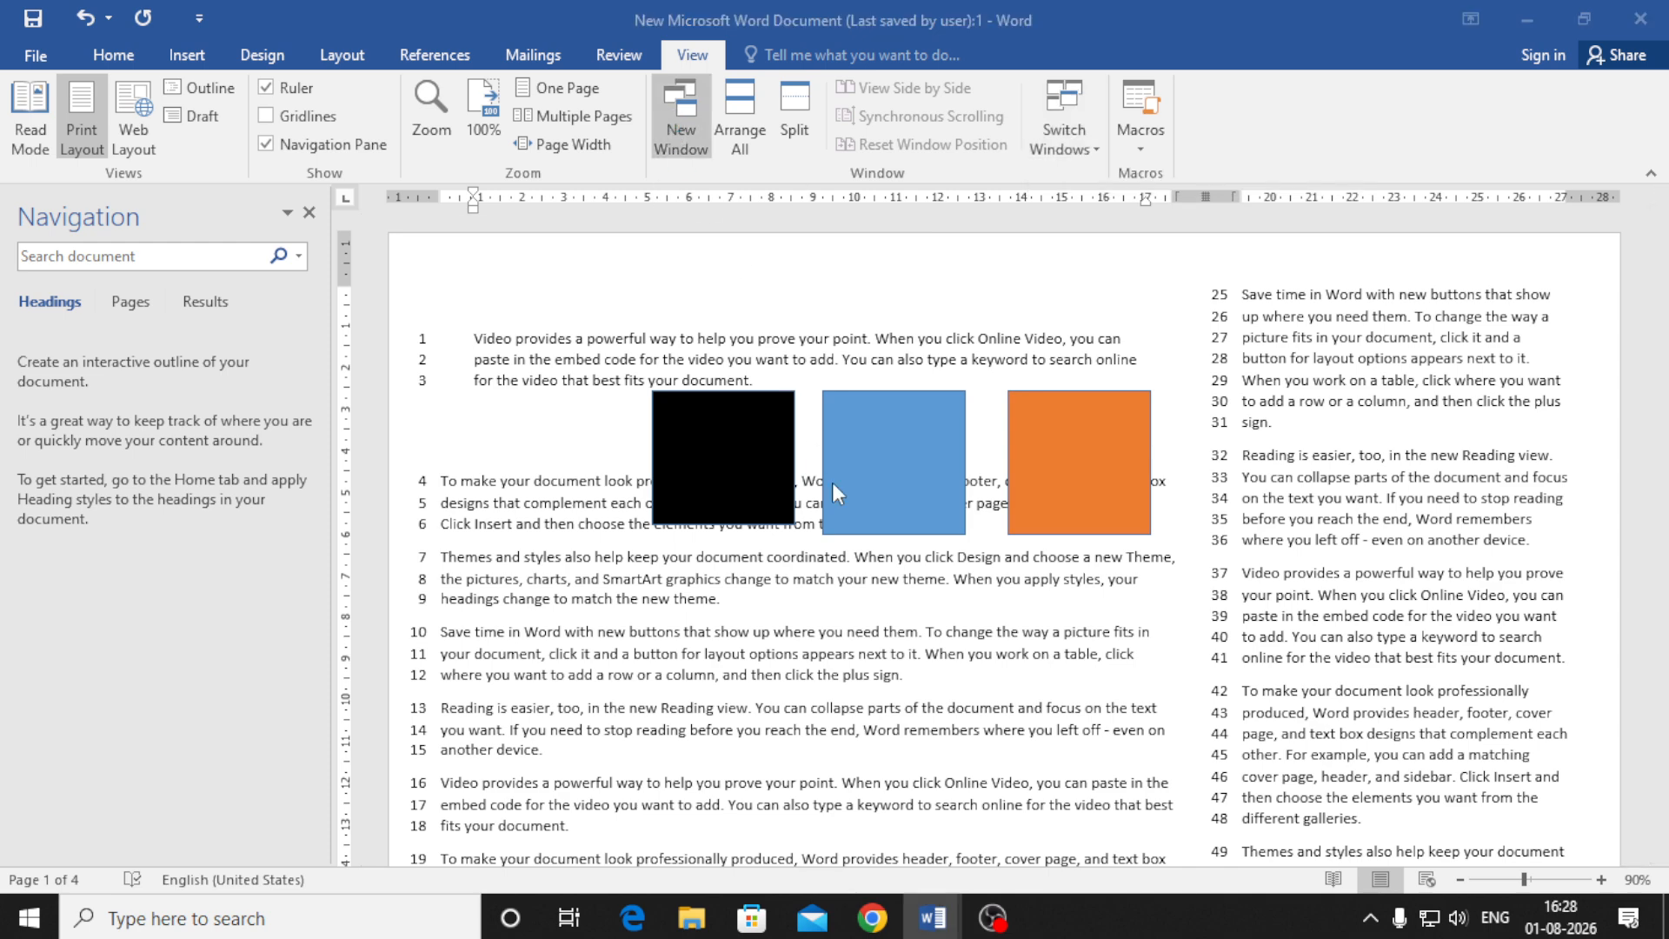
left_click(692, 52)
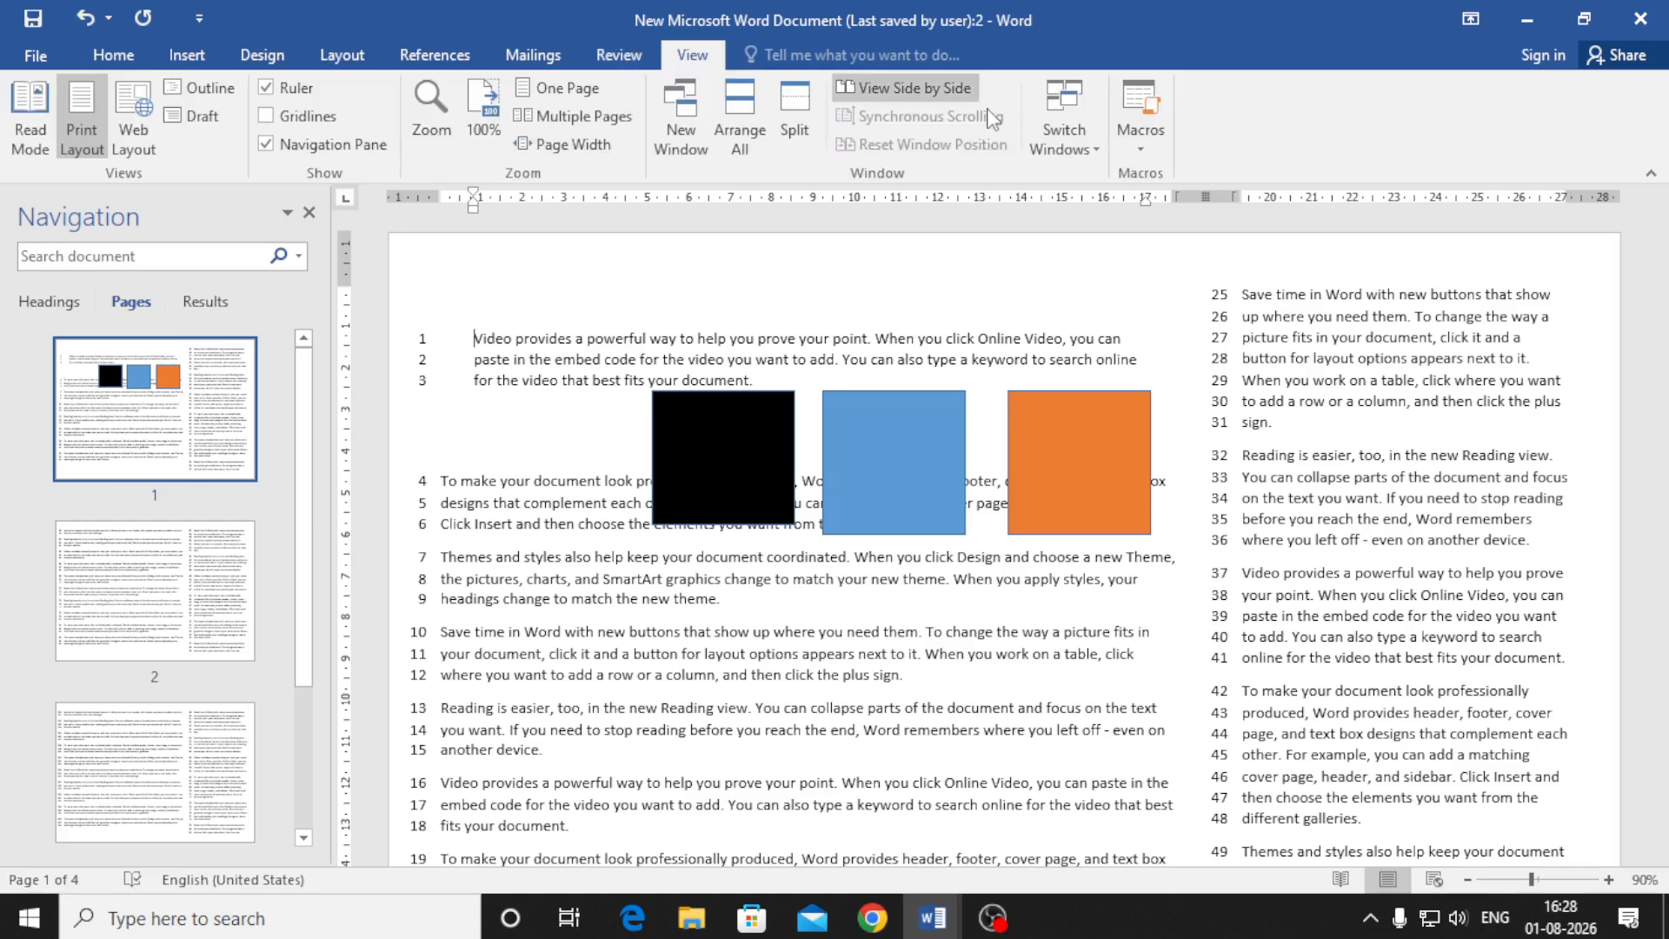
left_click(1073, 132)
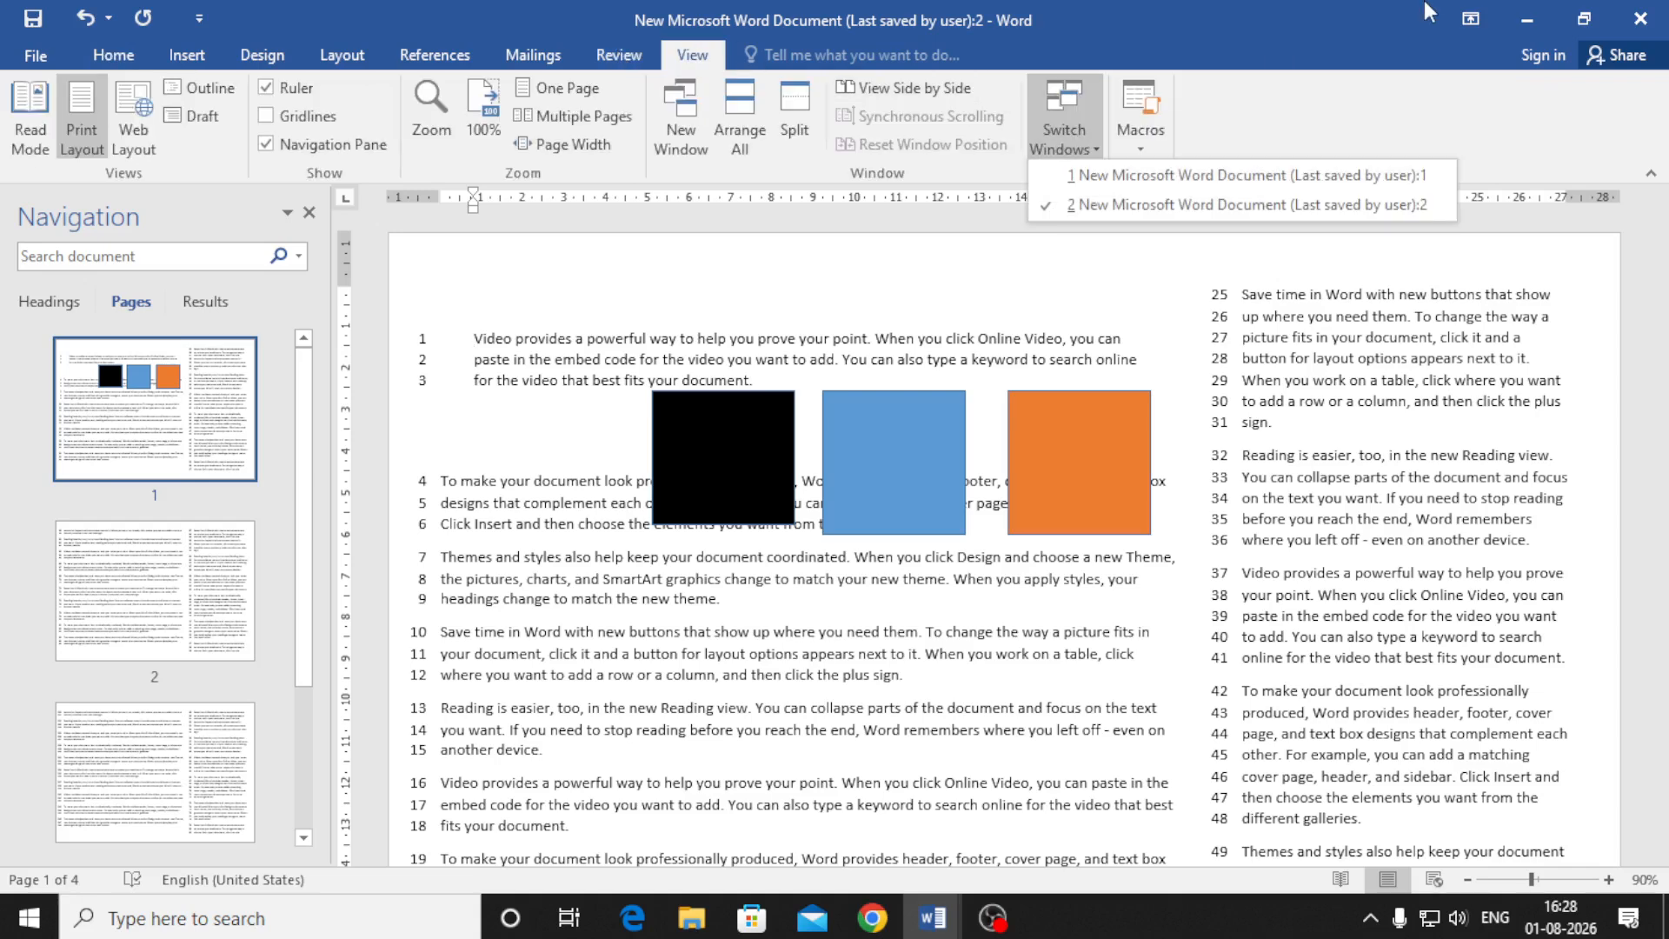
left_click(1334, 175)
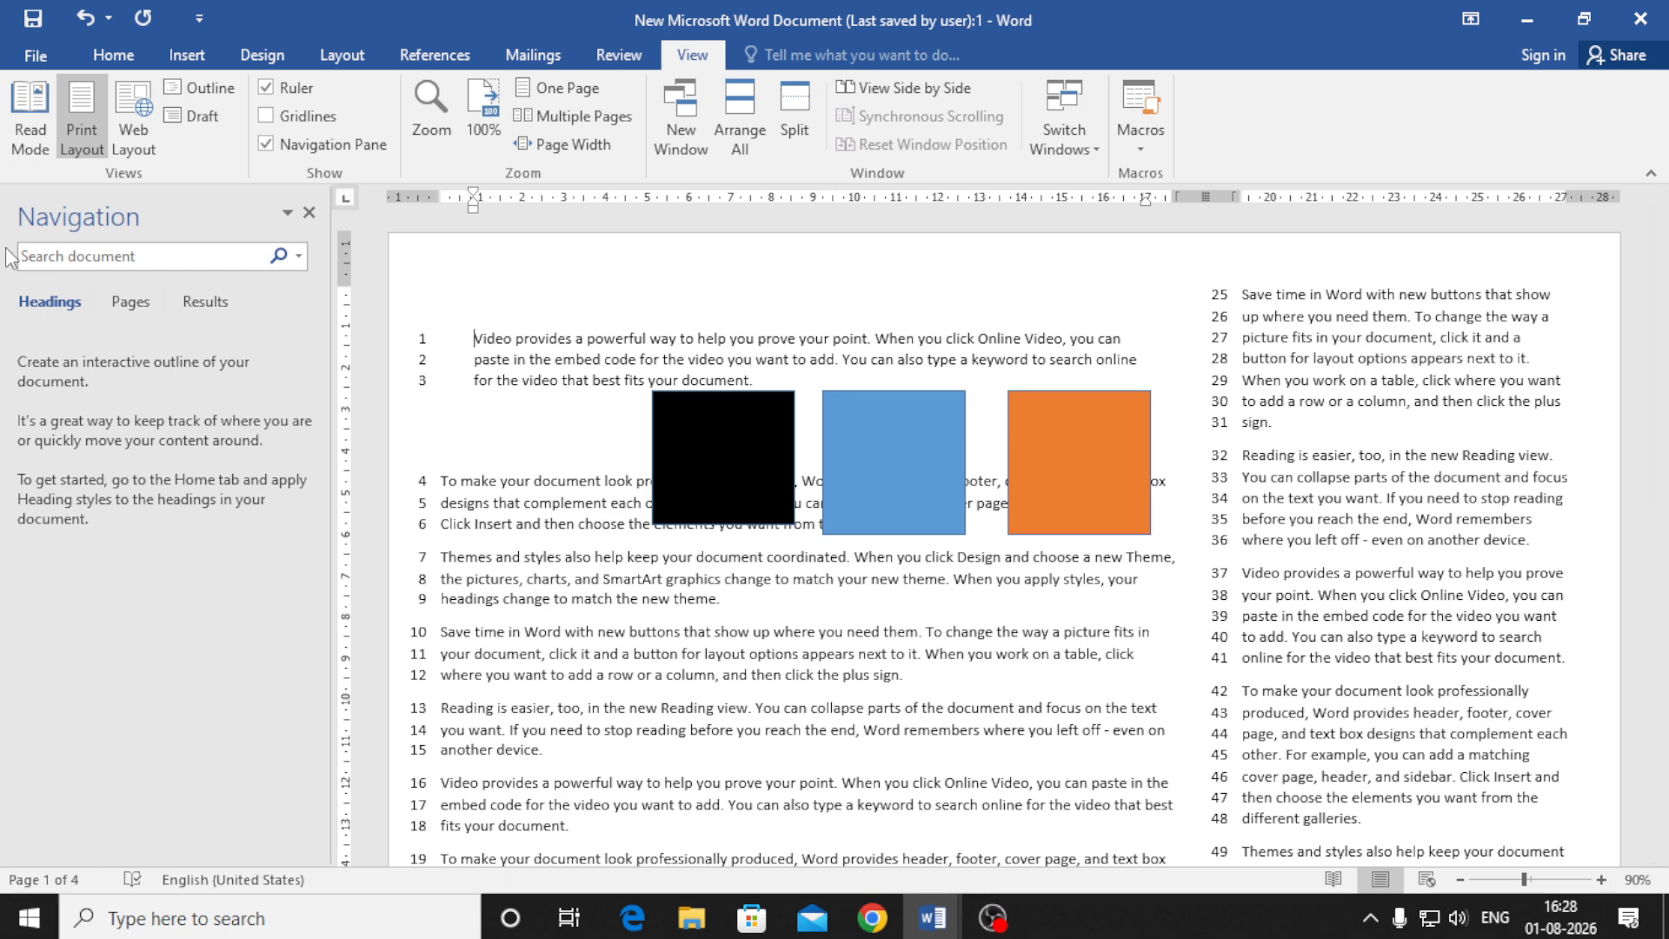
Browse the Layout, References, Mailings, Review and View tabs, then bring OBS Studio to the front
left_click(339, 55)
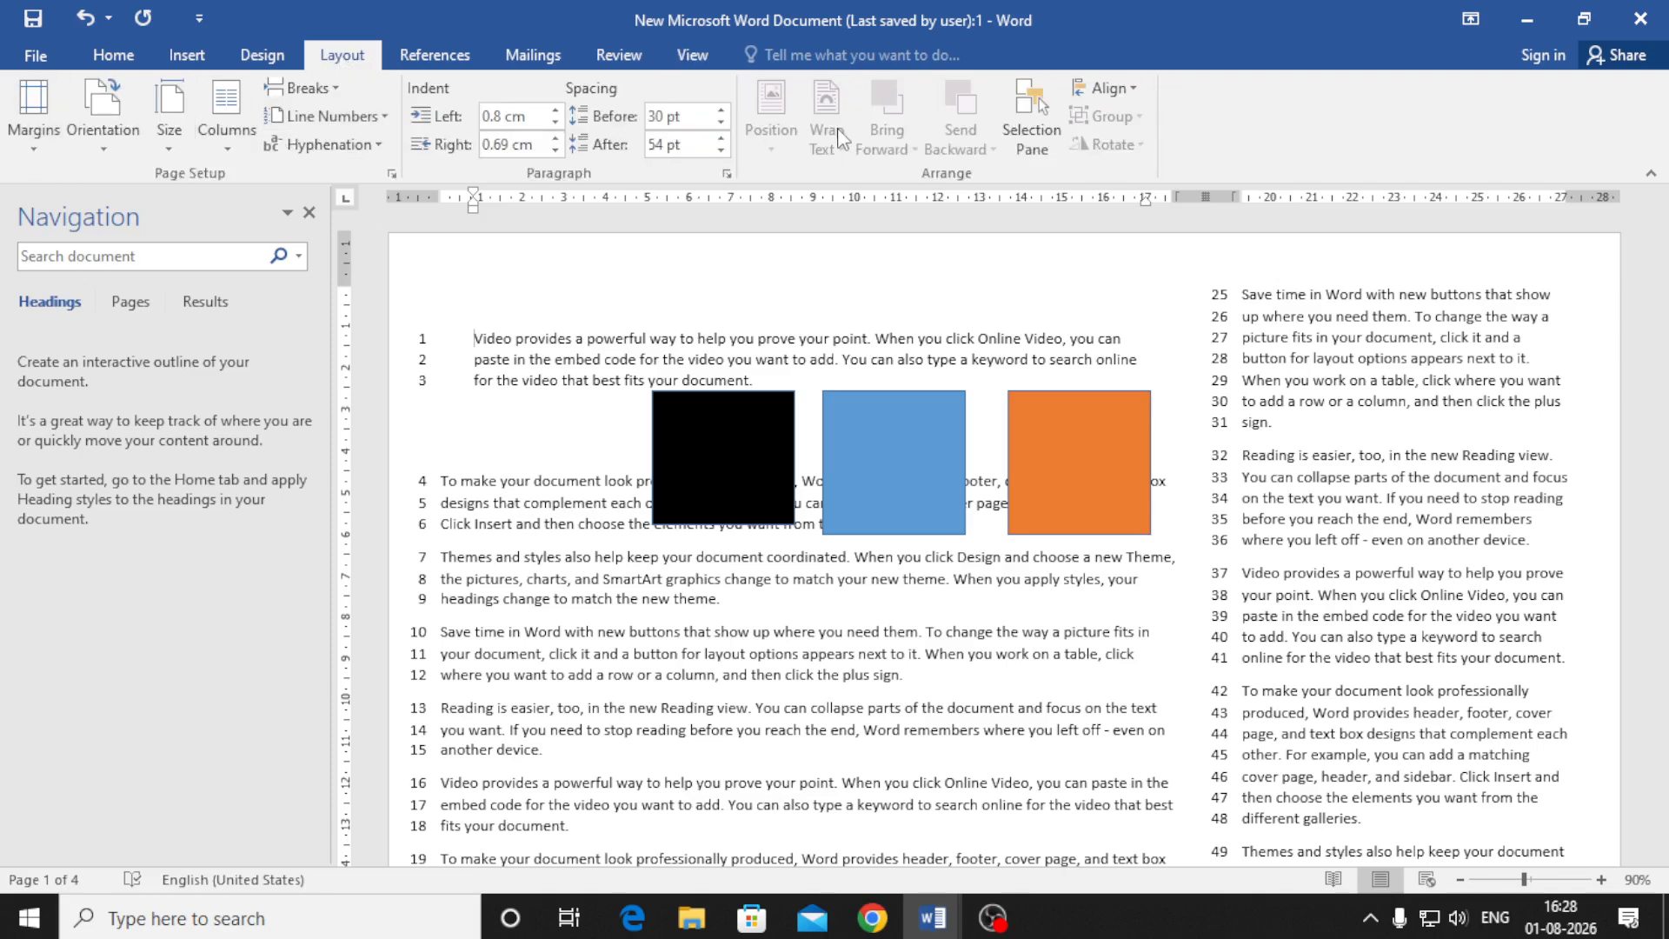
left_click(435, 60)
left_click(511, 59)
left_click(603, 60)
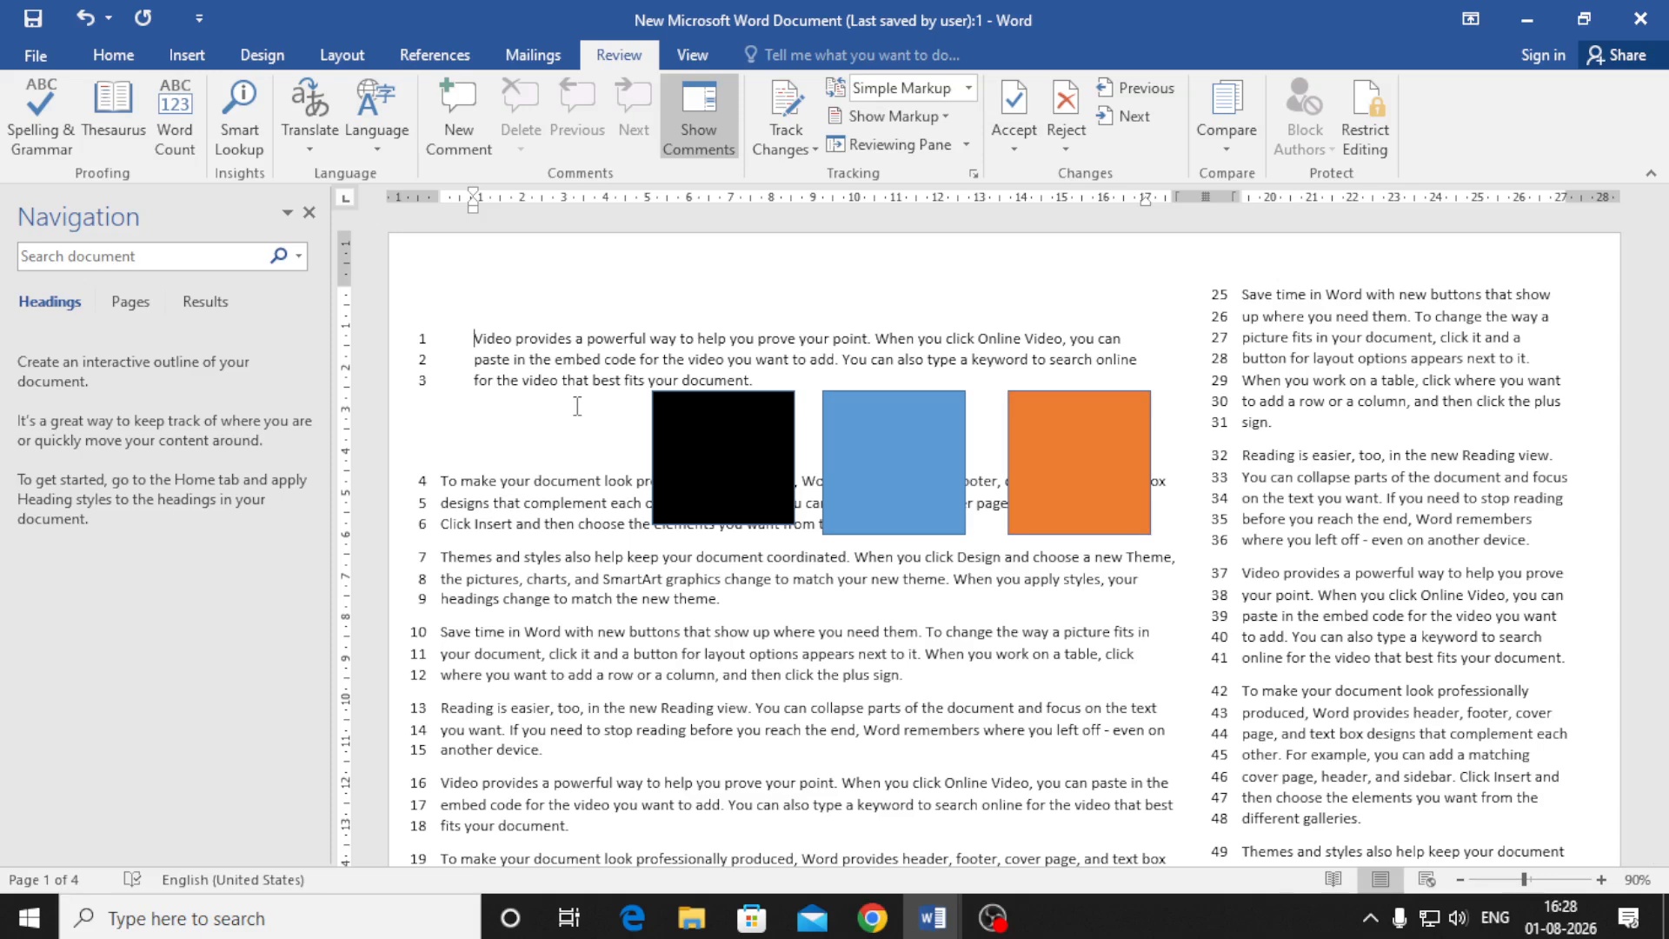
left_click(692, 58)
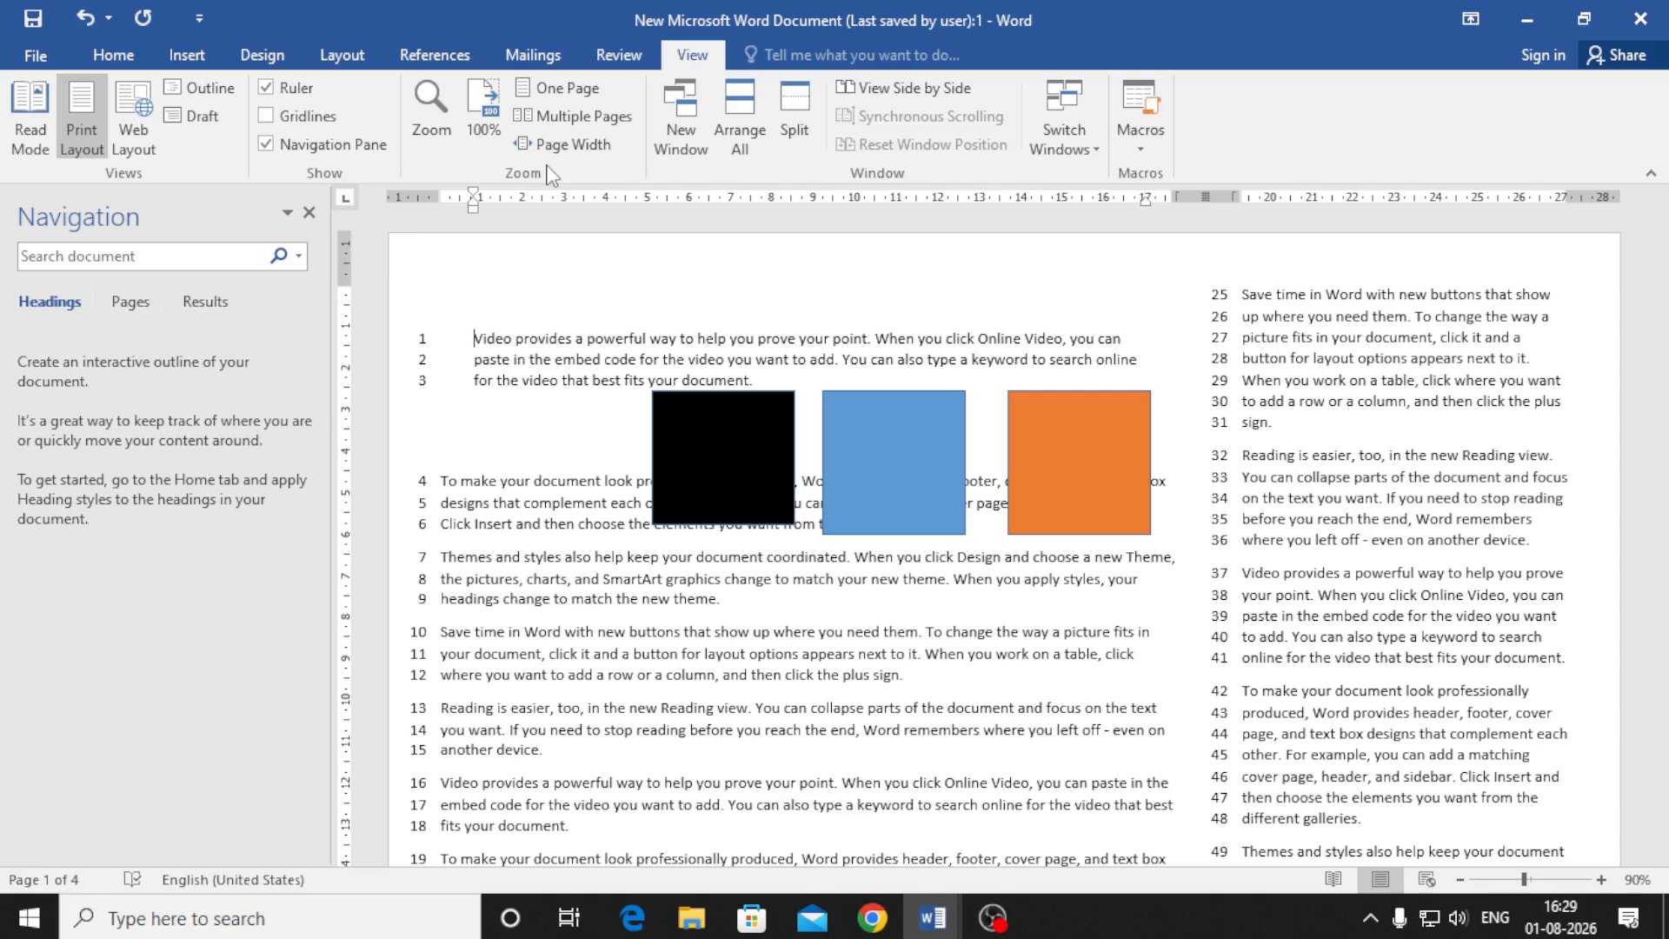
left_click(992, 918)
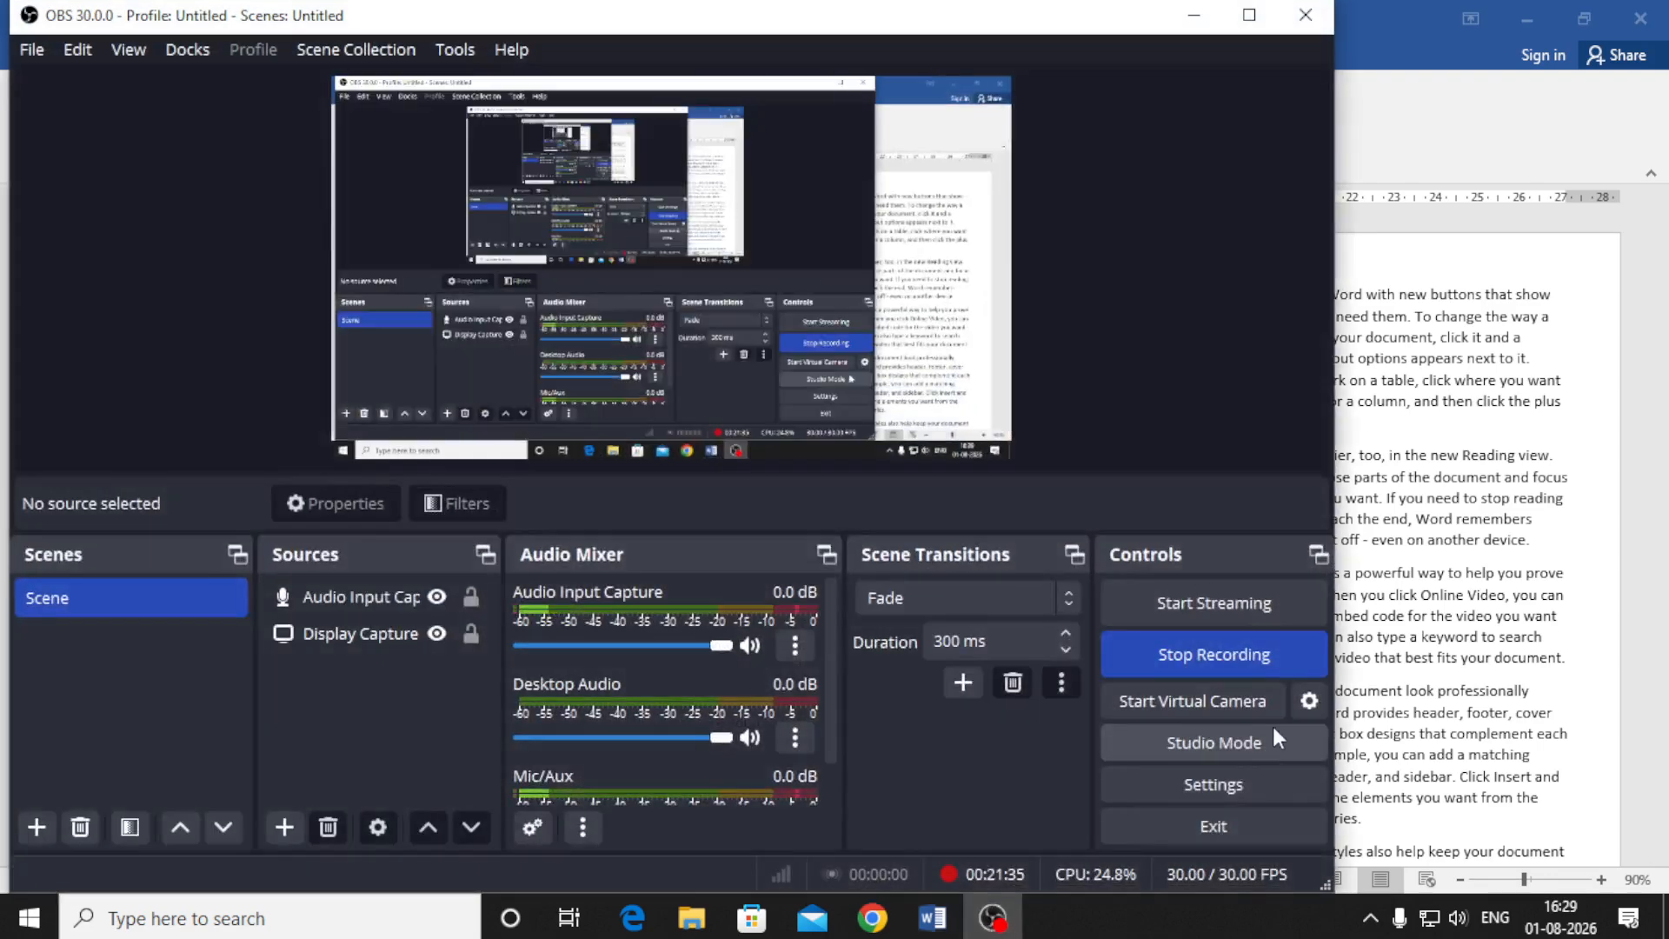